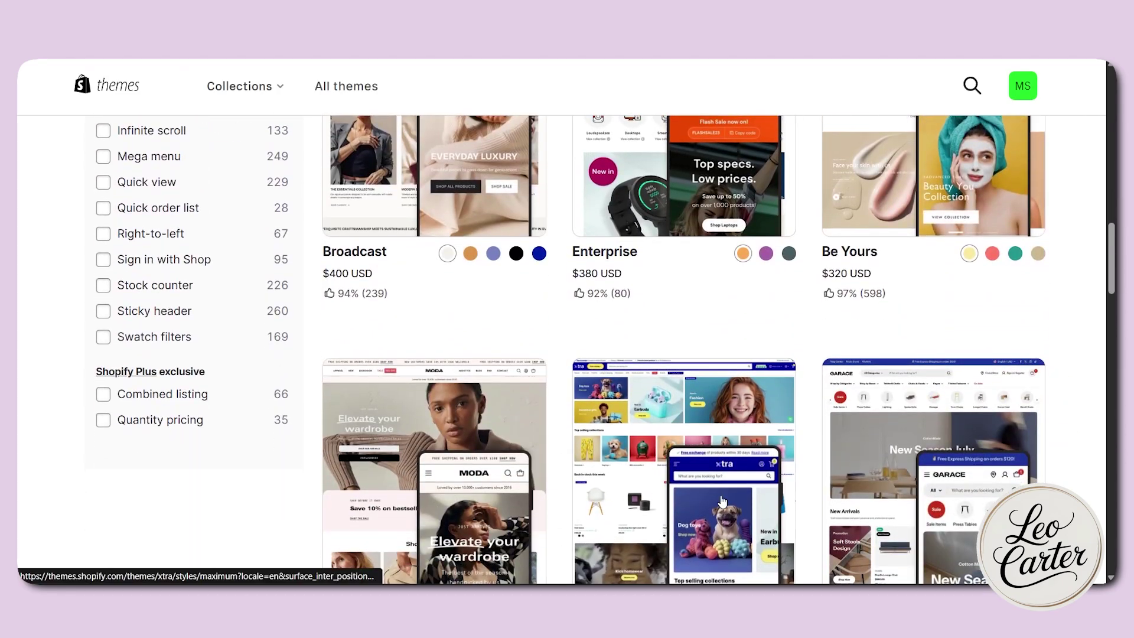
Step: Open the free Dawn theme from the theme listing and try it on the store
scroll(721, 501, up, 15)
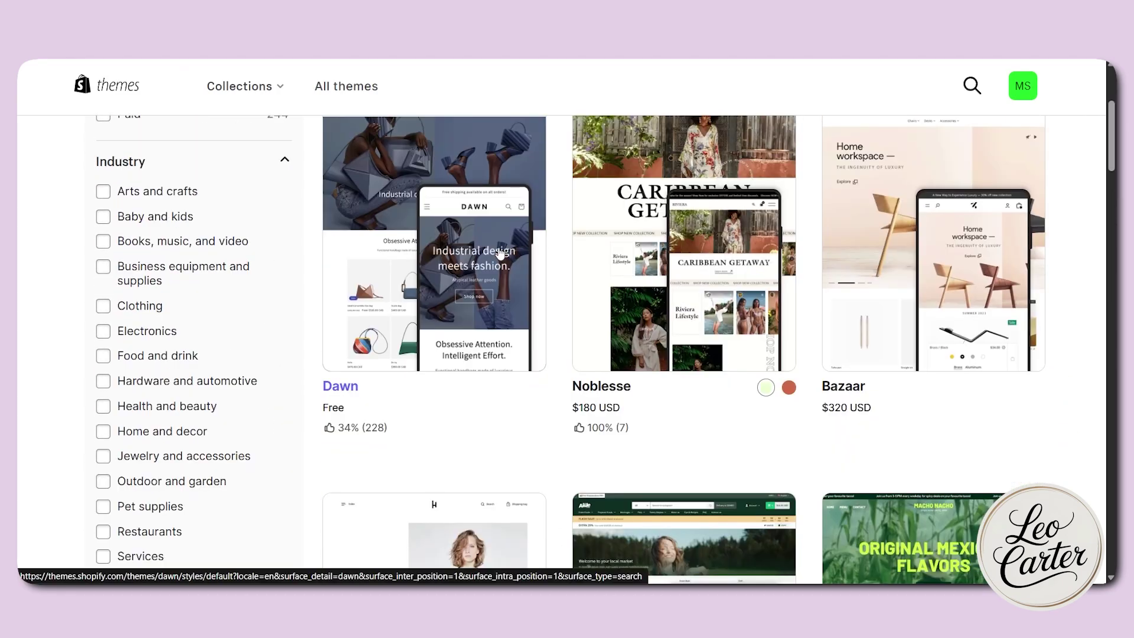
click(499, 251)
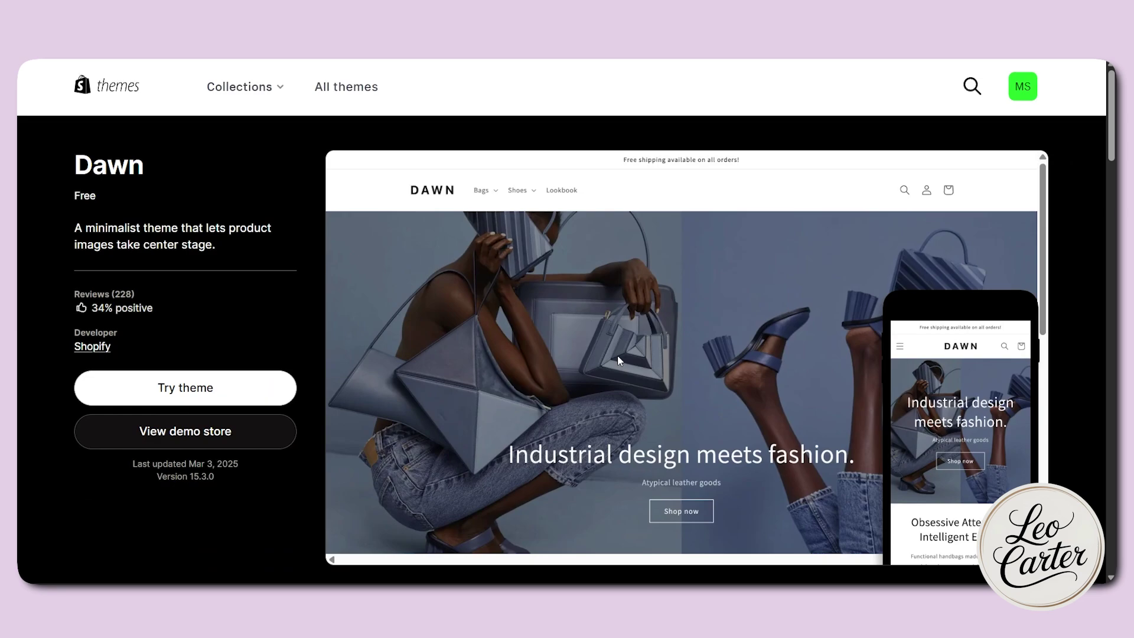
scroll(618, 355, down, 1)
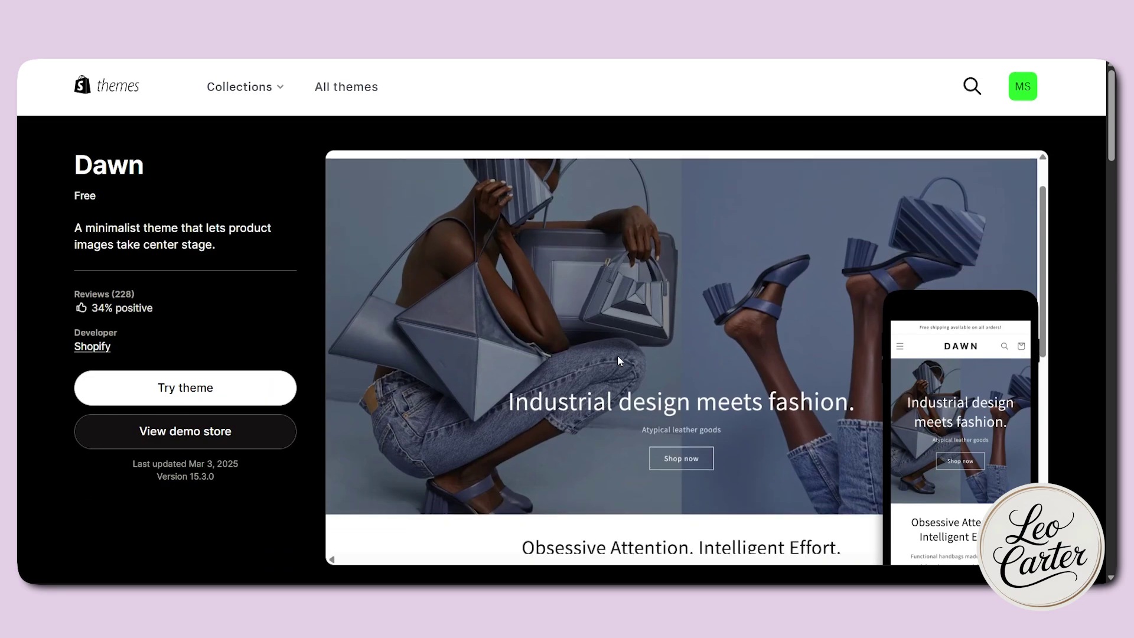
click(210, 395)
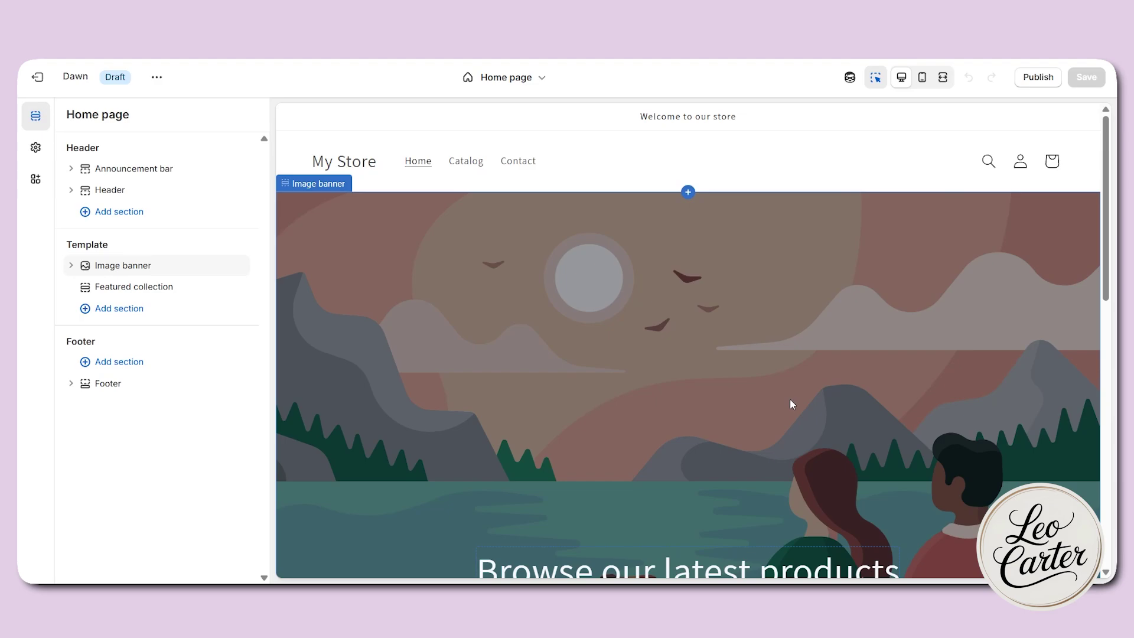
Step: Check the home page in the fullscreen and mobile views and look through its sections
click(938, 81)
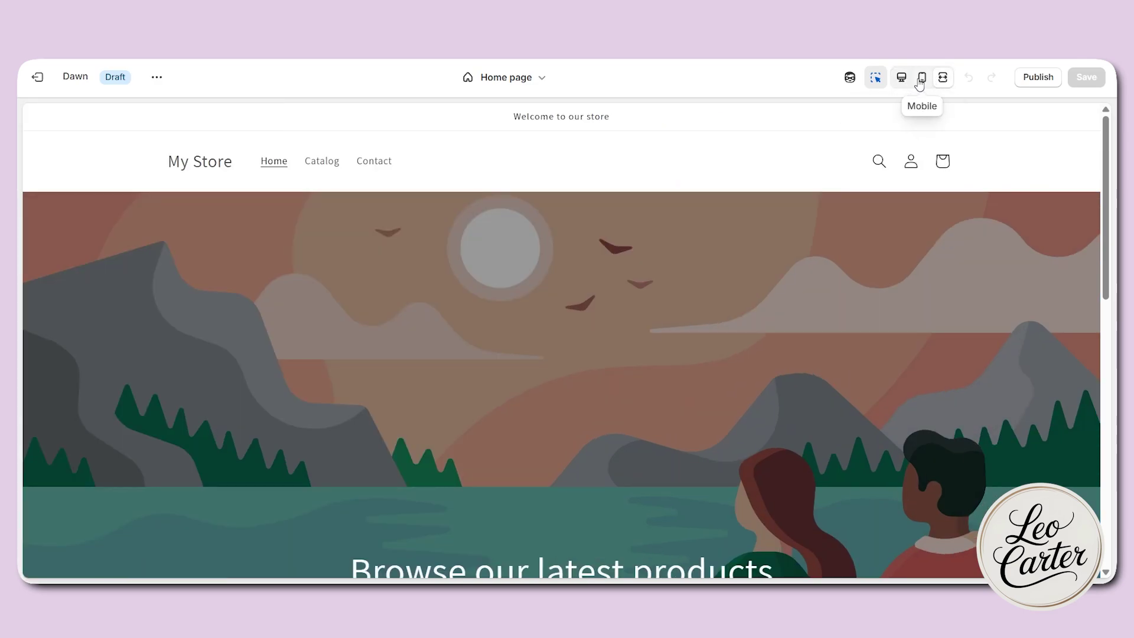
click(920, 81)
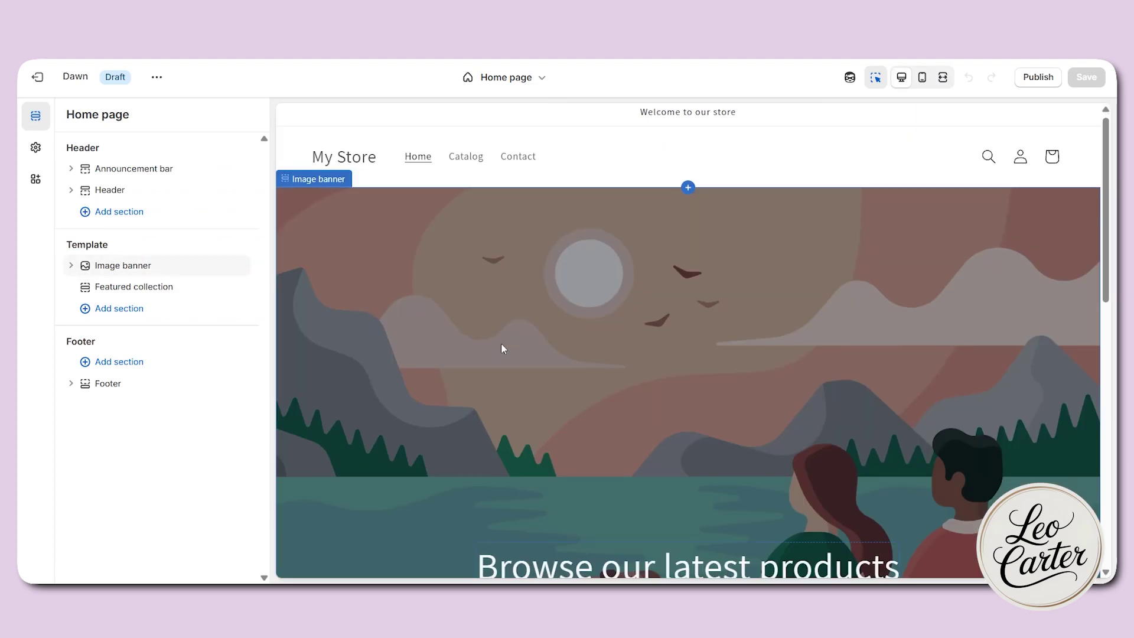
scroll(501, 342, down, 10)
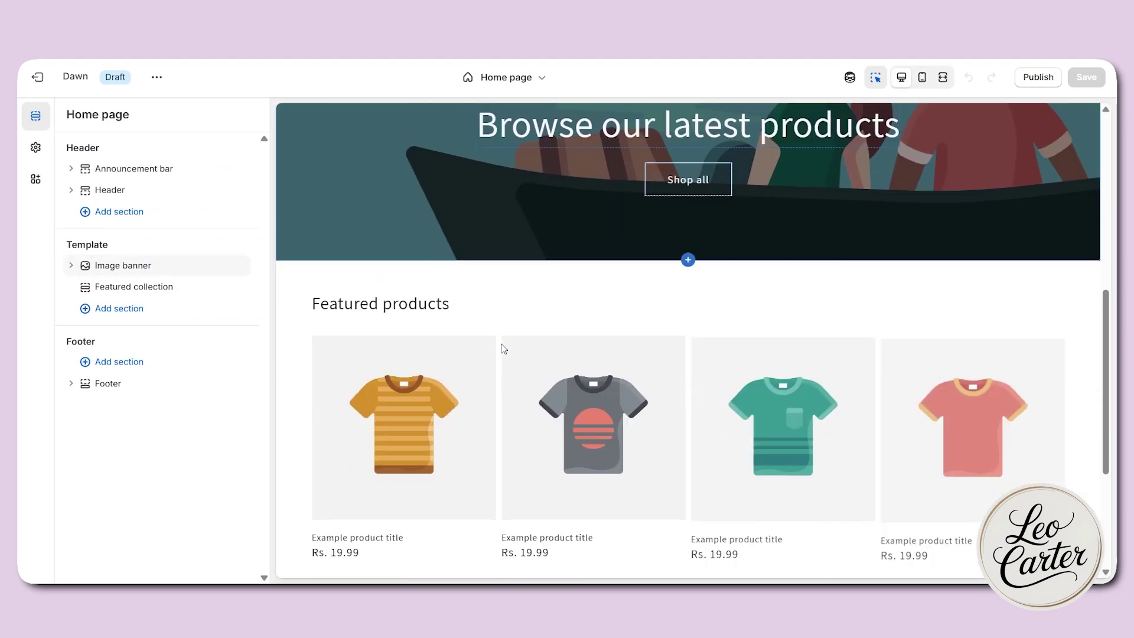
Step: Preview the Dawn draft storefront and examine its home page from banner to email signup, returning to the theme editor
click(157, 77)
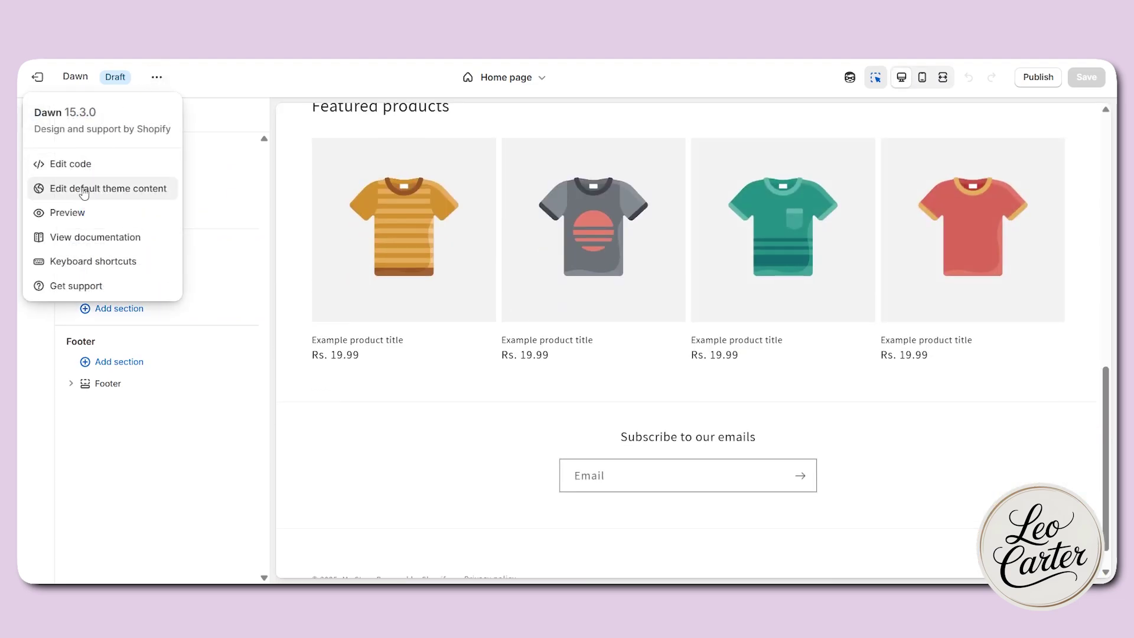
click(74, 212)
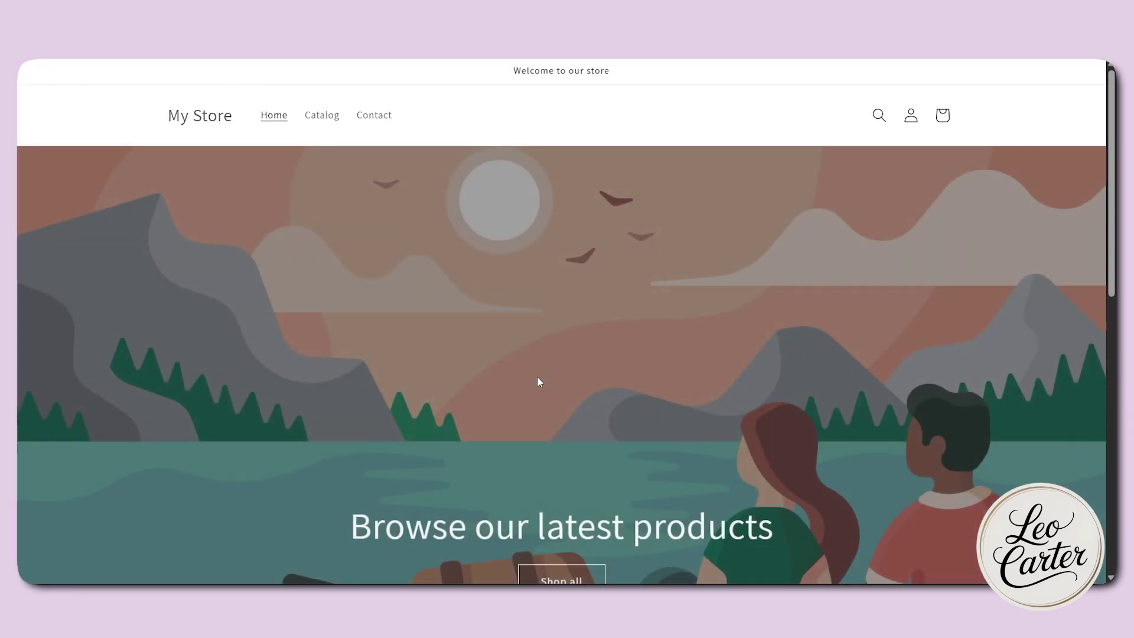
scroll(915, 301, down, 1)
scroll(913, 296, down, 10)
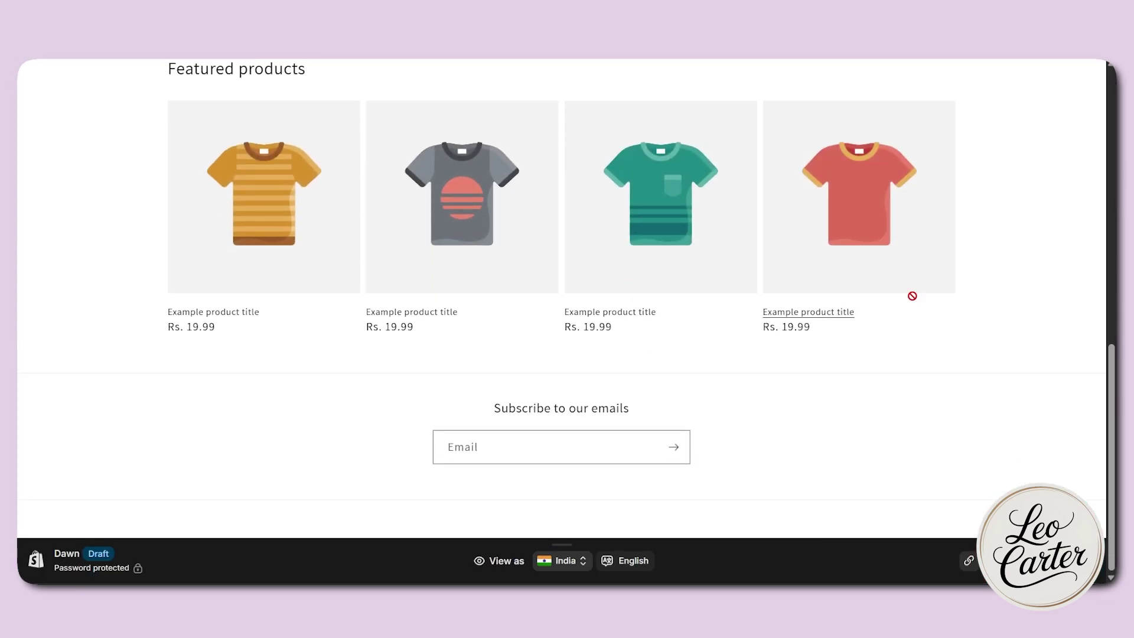
scroll(913, 296, up, 6)
scroll(912, 295, up, 5)
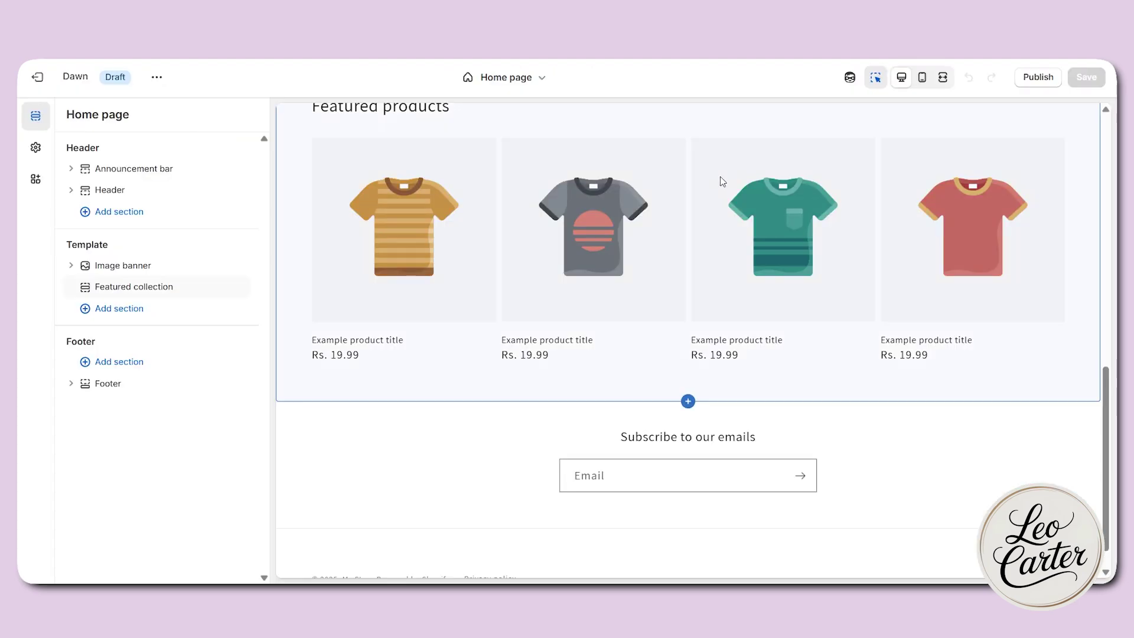
scroll(759, 272, up, 6)
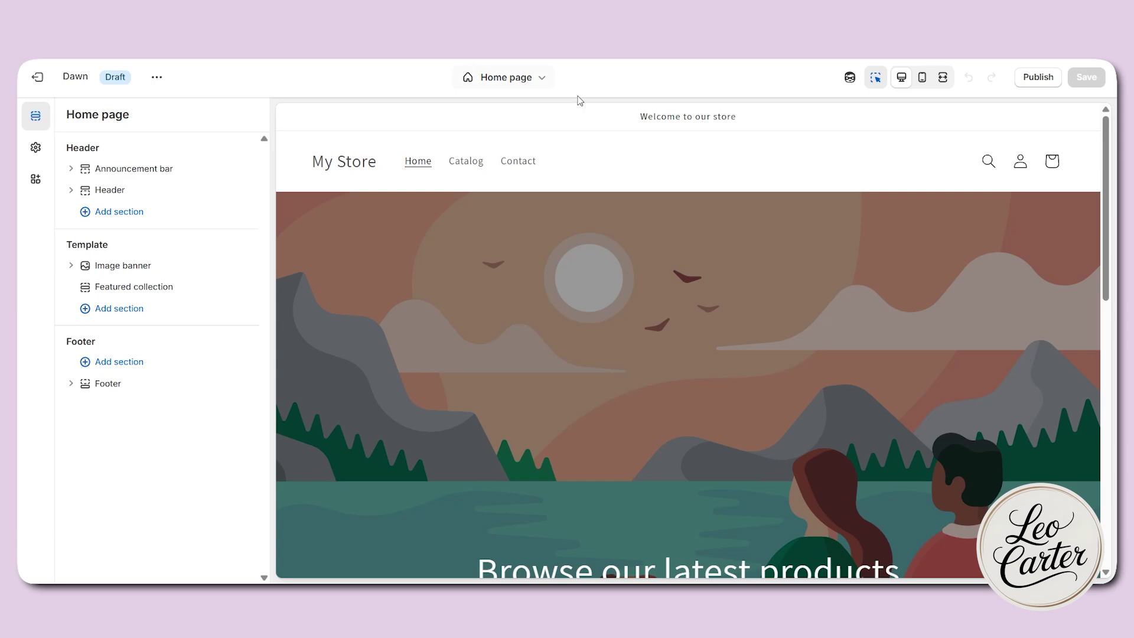
Step: Set the announcement text to "20% Off This Week" and link it to the Home page collection
click(637, 121)
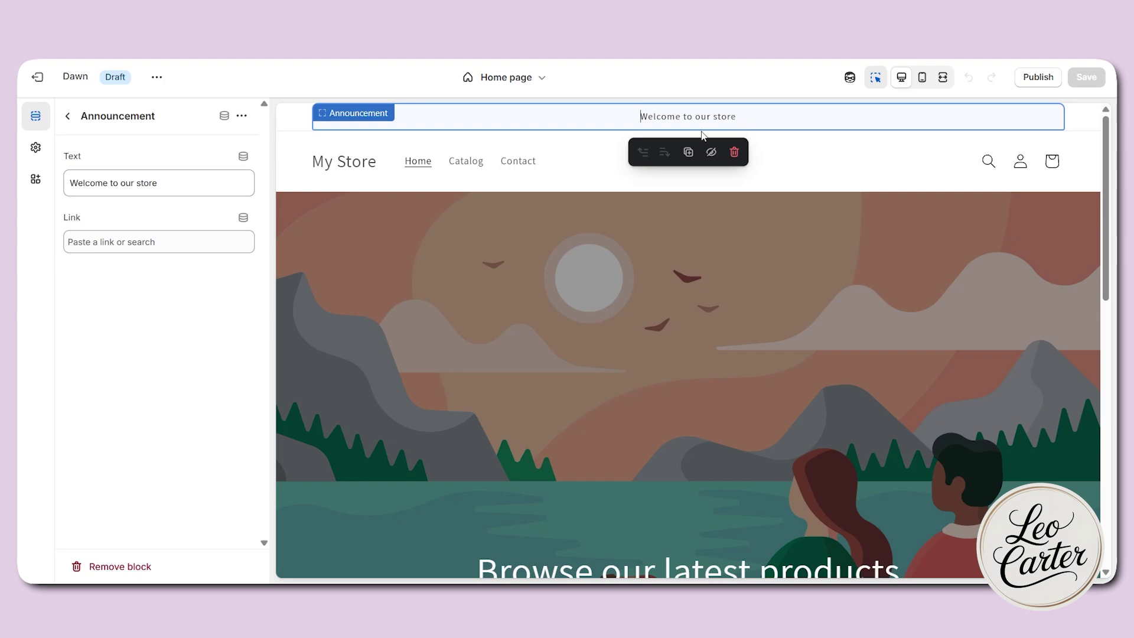
triple_click(178, 185)
text(20% Off This Week)
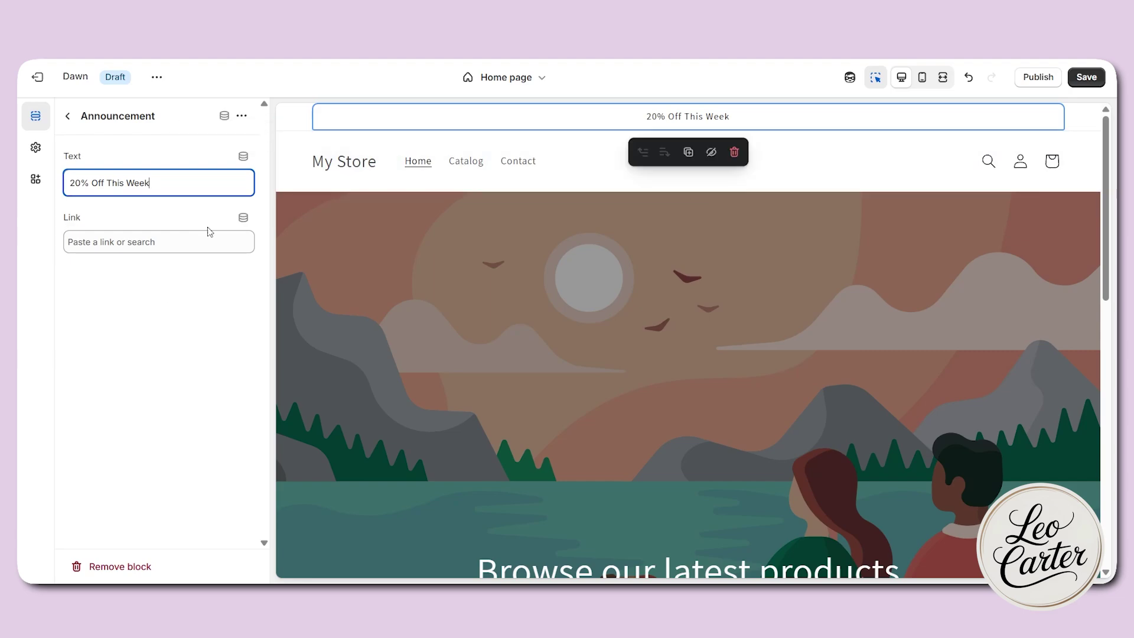
click(115, 241)
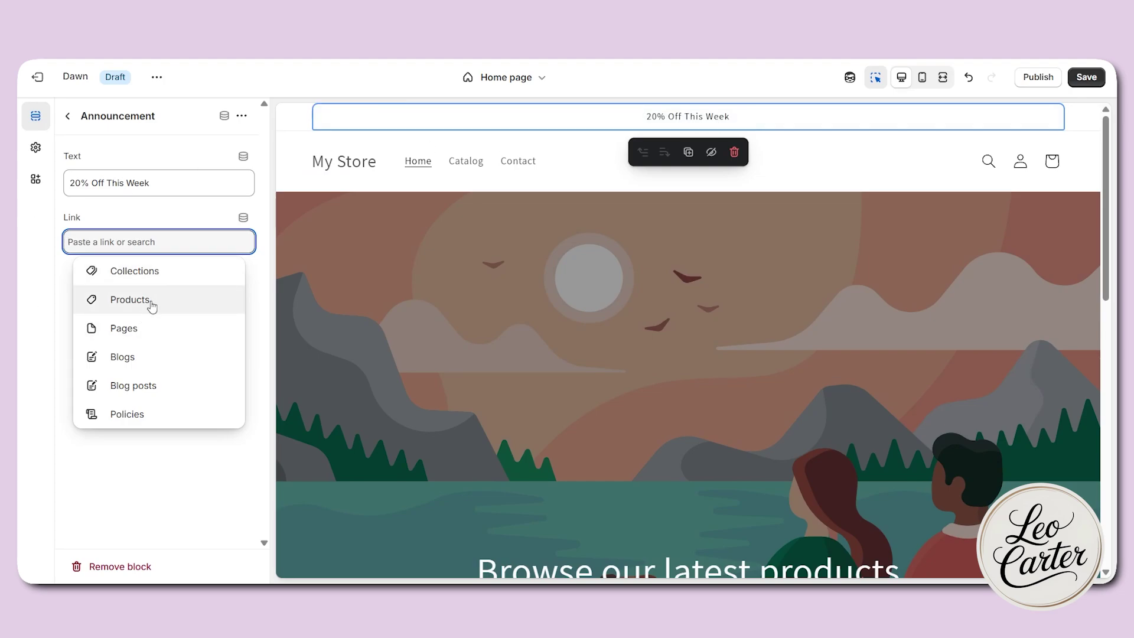
click(145, 271)
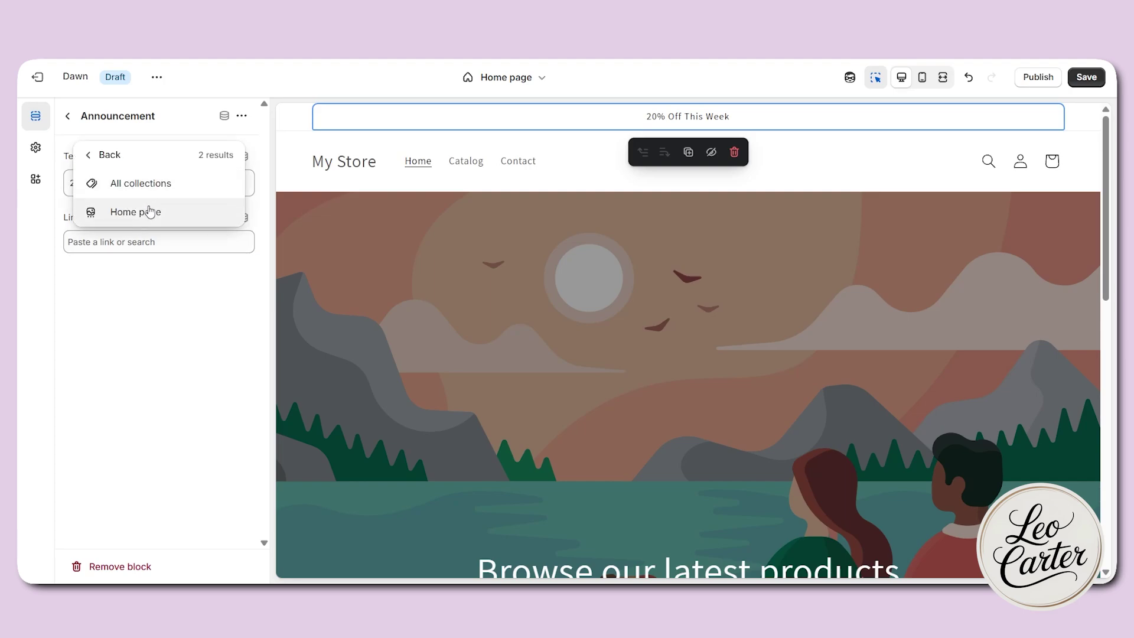
click(152, 214)
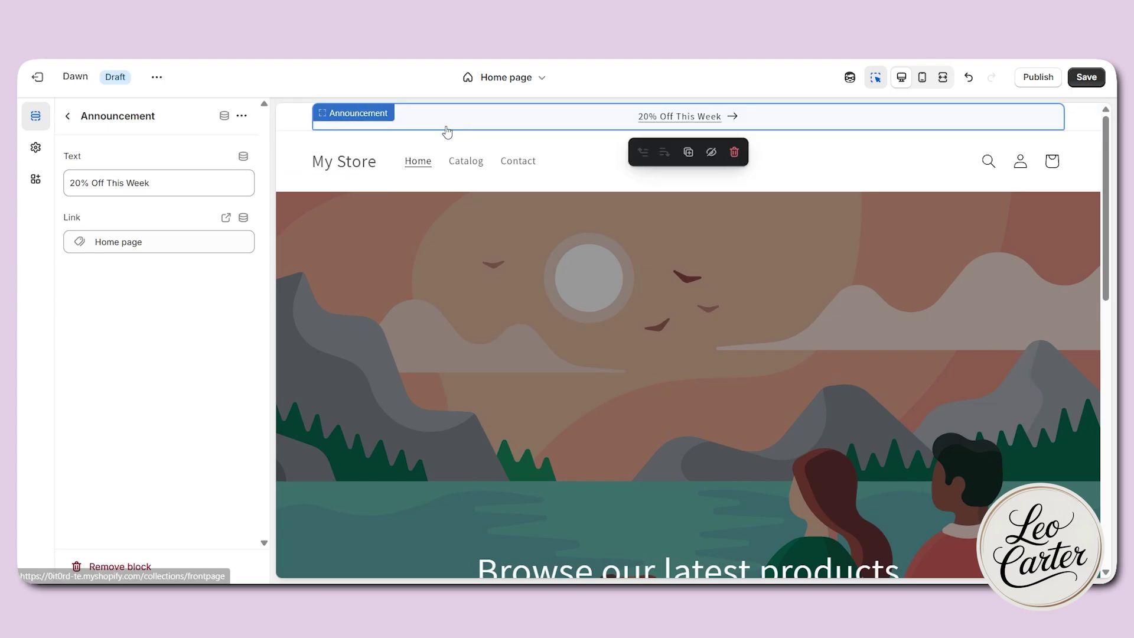
Step: Remove the whole announcement bar section and undo the removal
click(289, 130)
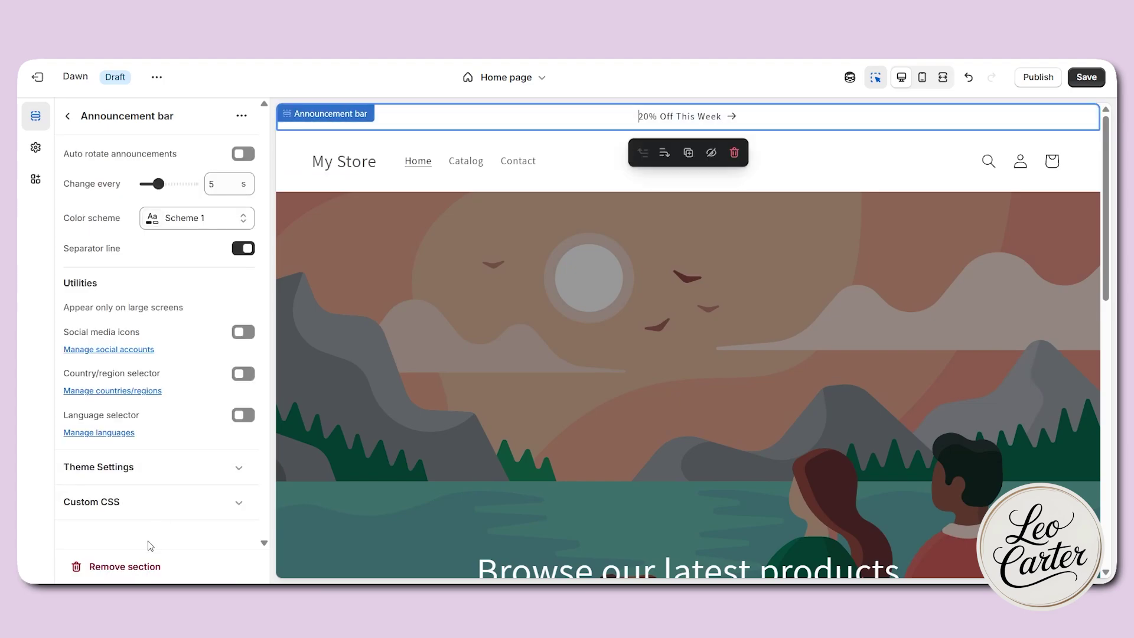
click(144, 569)
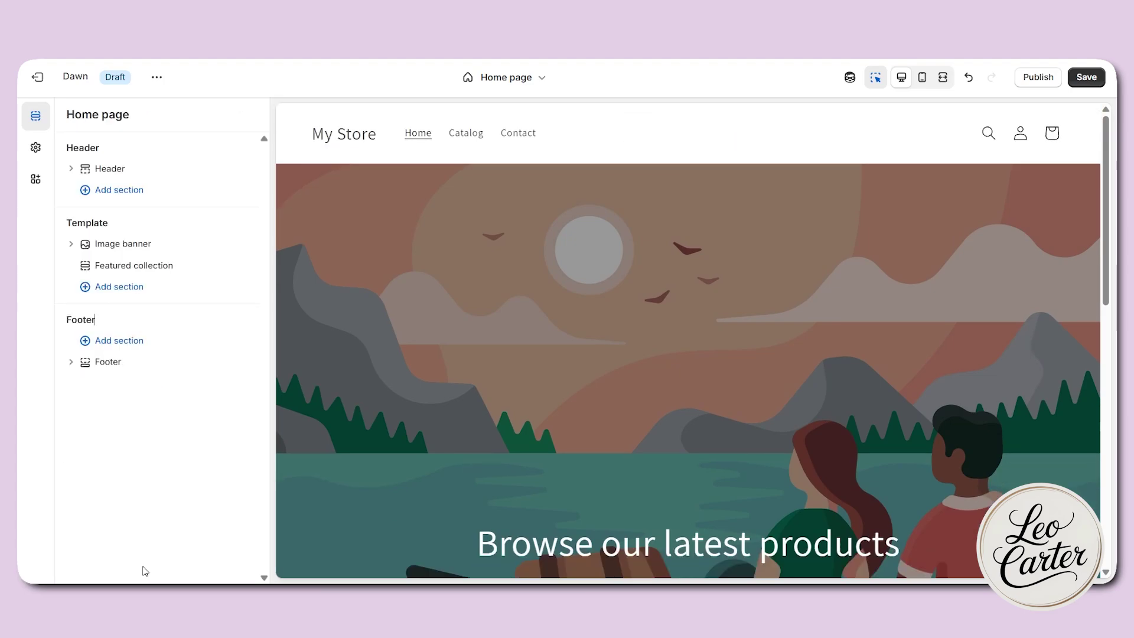
click(969, 82)
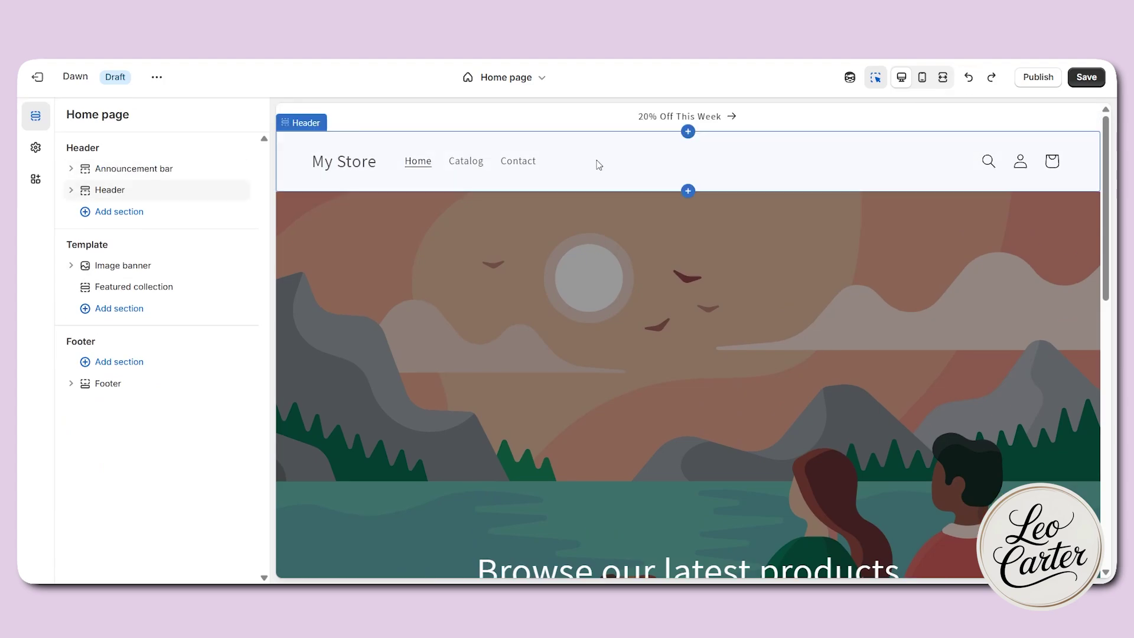
Step: In the Header section, try logo position Middle center and mobile logo position Left, and restore Middle left and Center
click(599, 165)
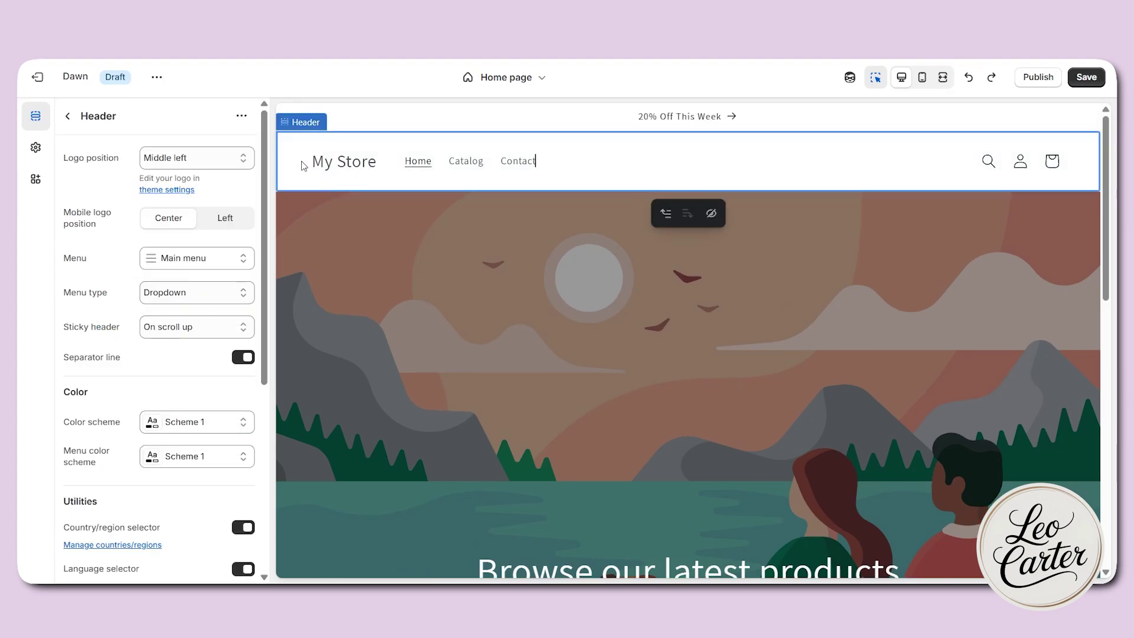
click(195, 158)
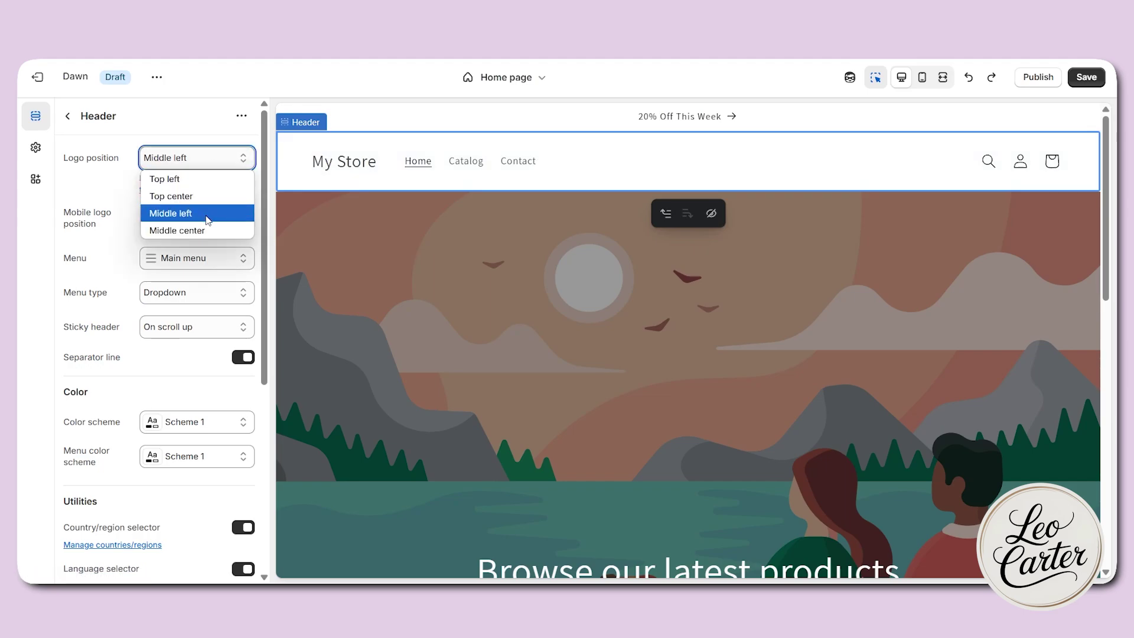
click(192, 230)
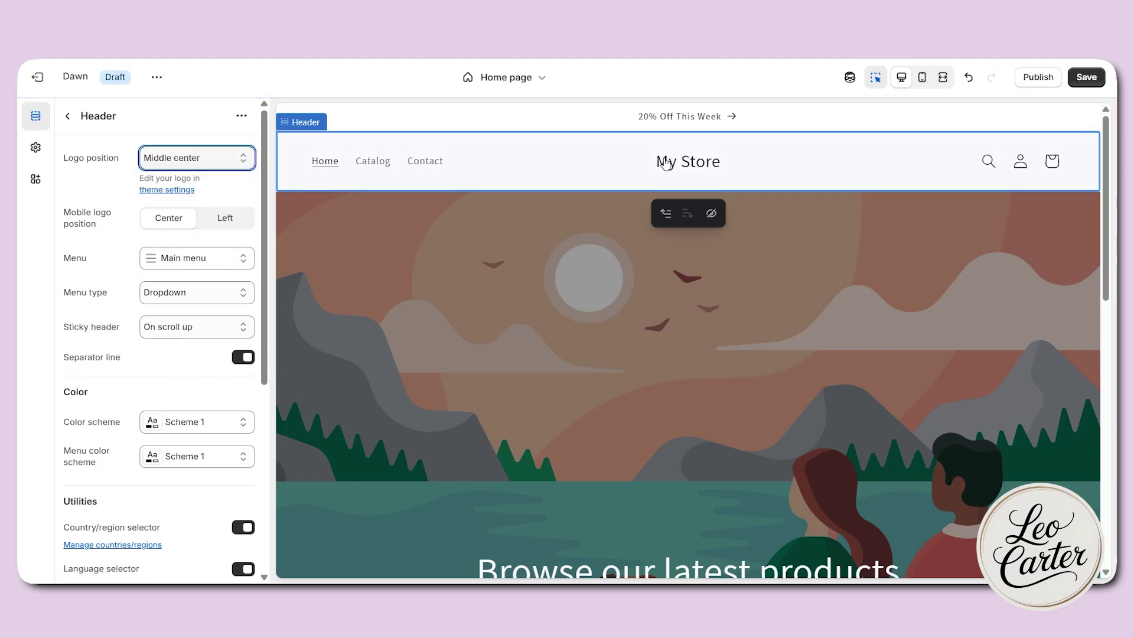
click(195, 158)
click(194, 214)
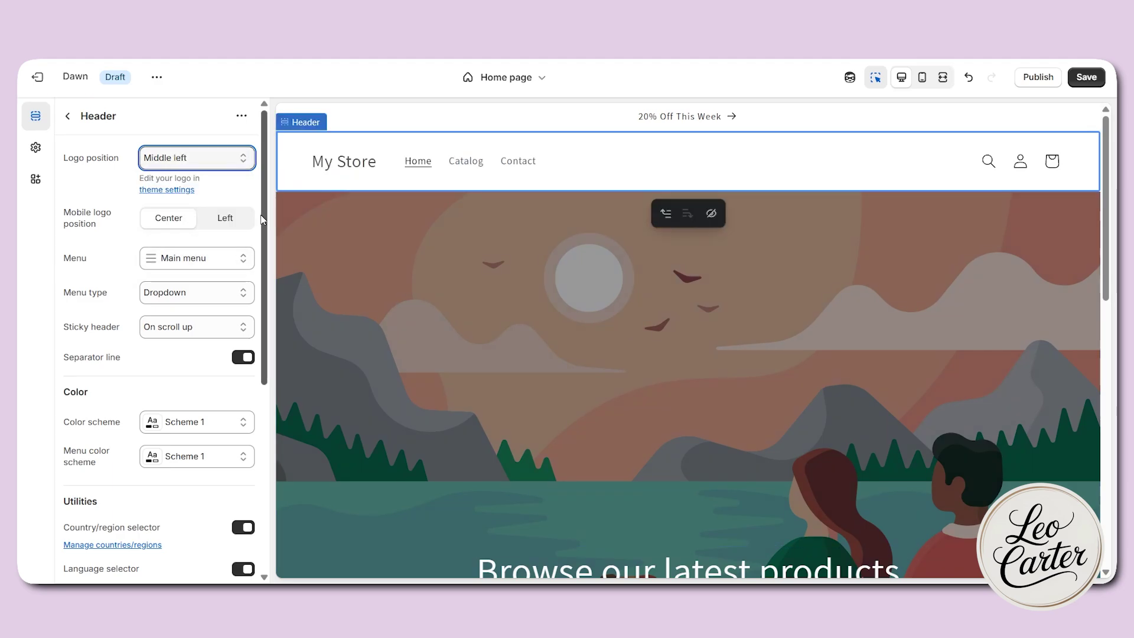
click(214, 226)
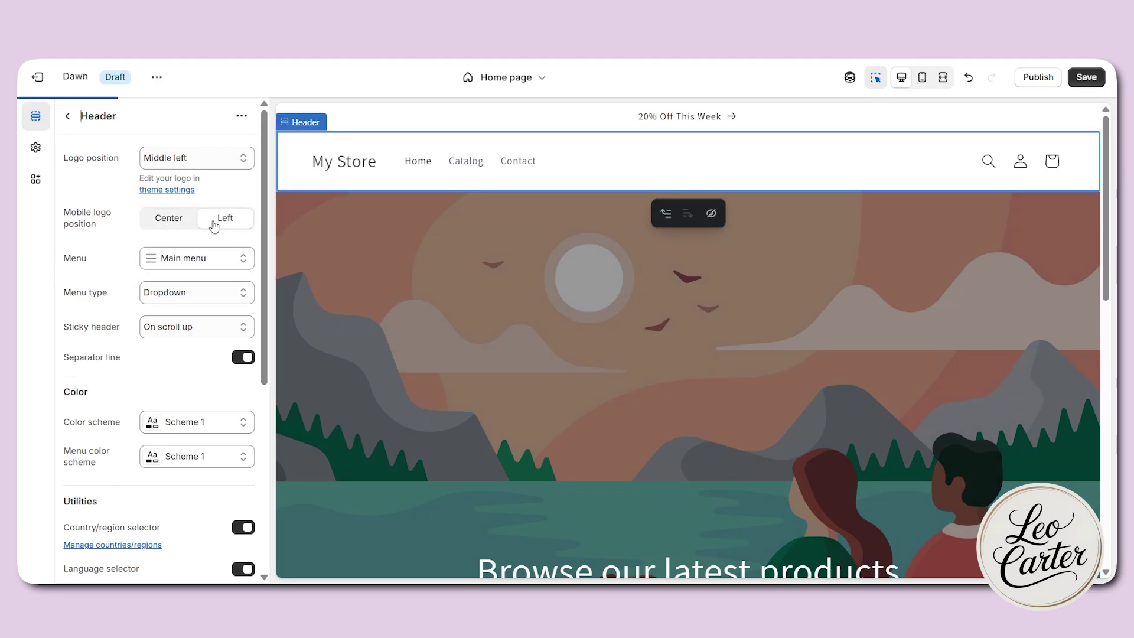
click(167, 218)
Step: Check the options for the header's main menu, try the Mega menu type and restore Dropdown
click(195, 260)
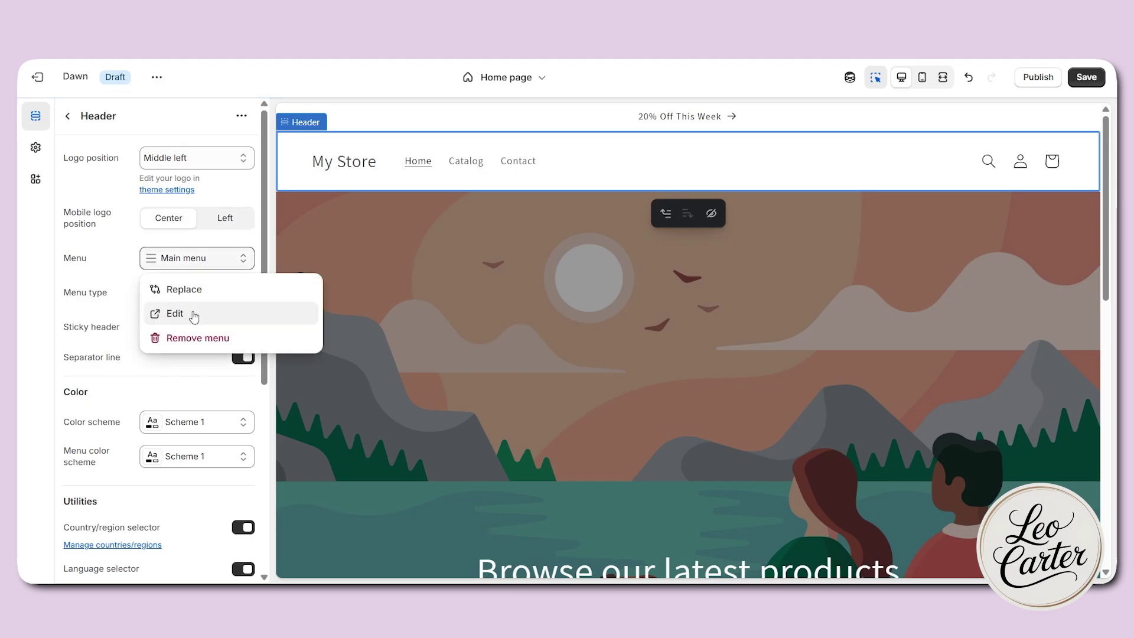
click(225, 260)
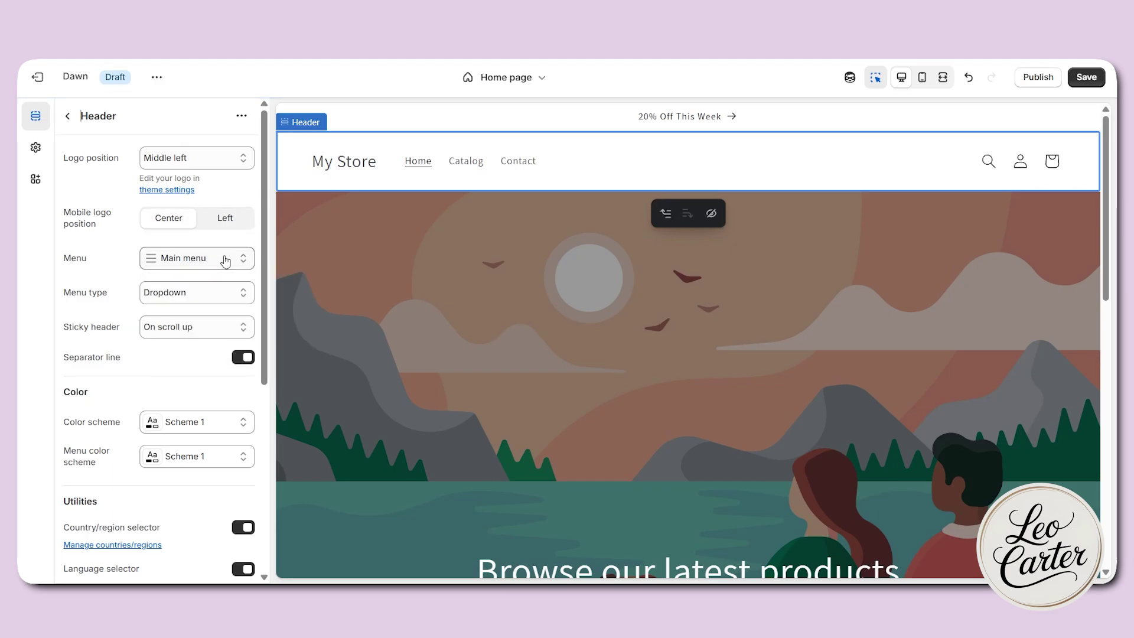
click(218, 294)
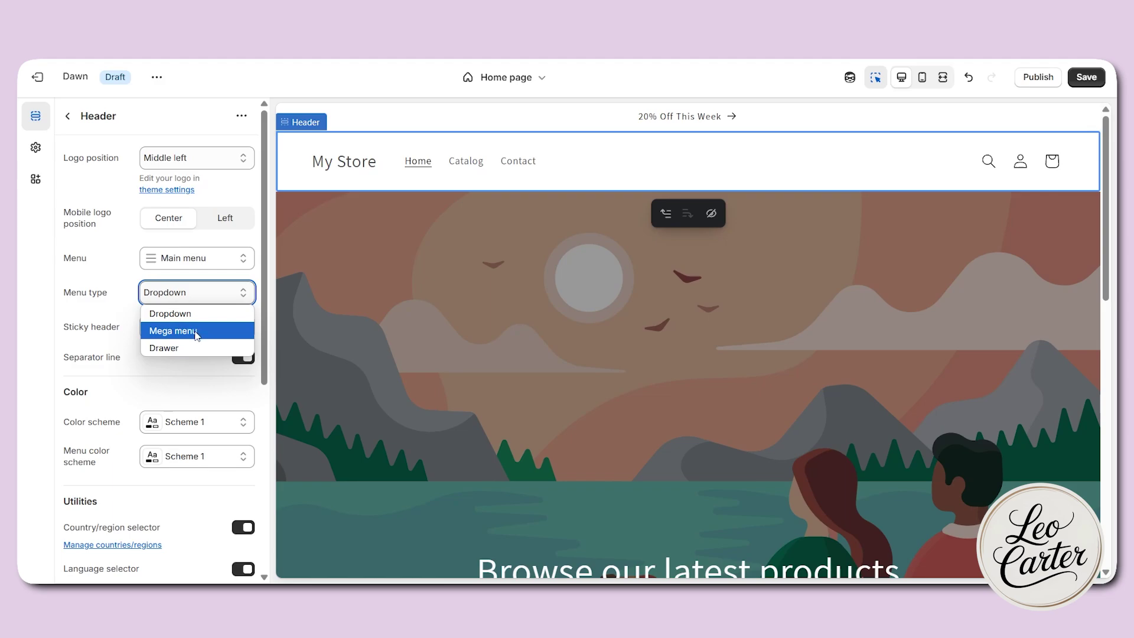
click(197, 334)
click(221, 297)
click(201, 313)
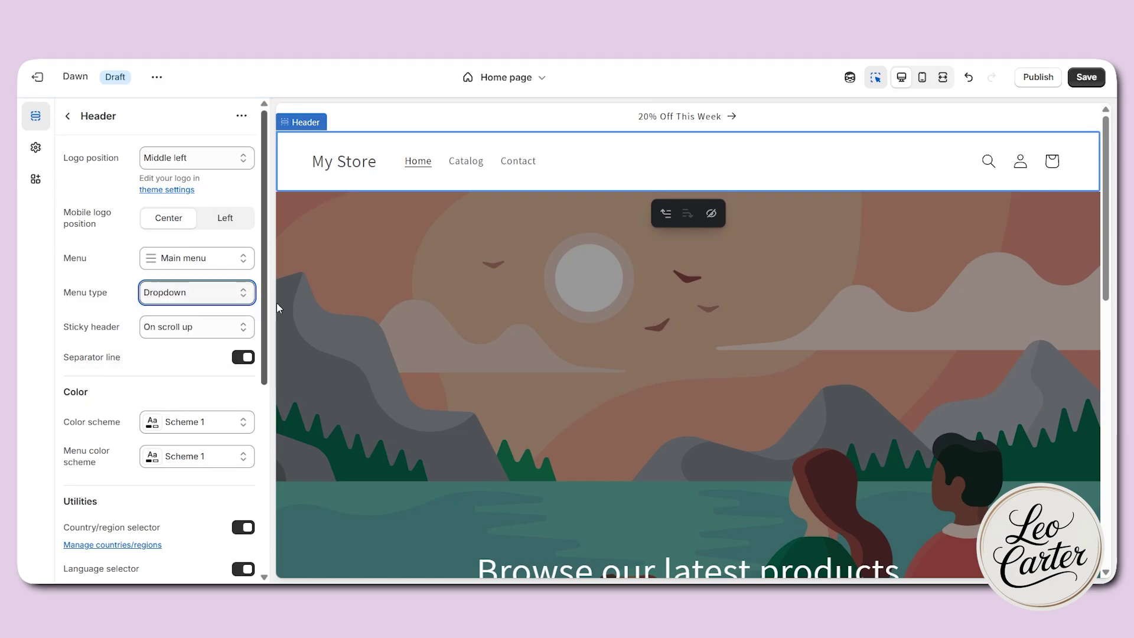
Step: Set the header's menu type to Drawer and test opening and closing the drawer in the preview
click(218, 293)
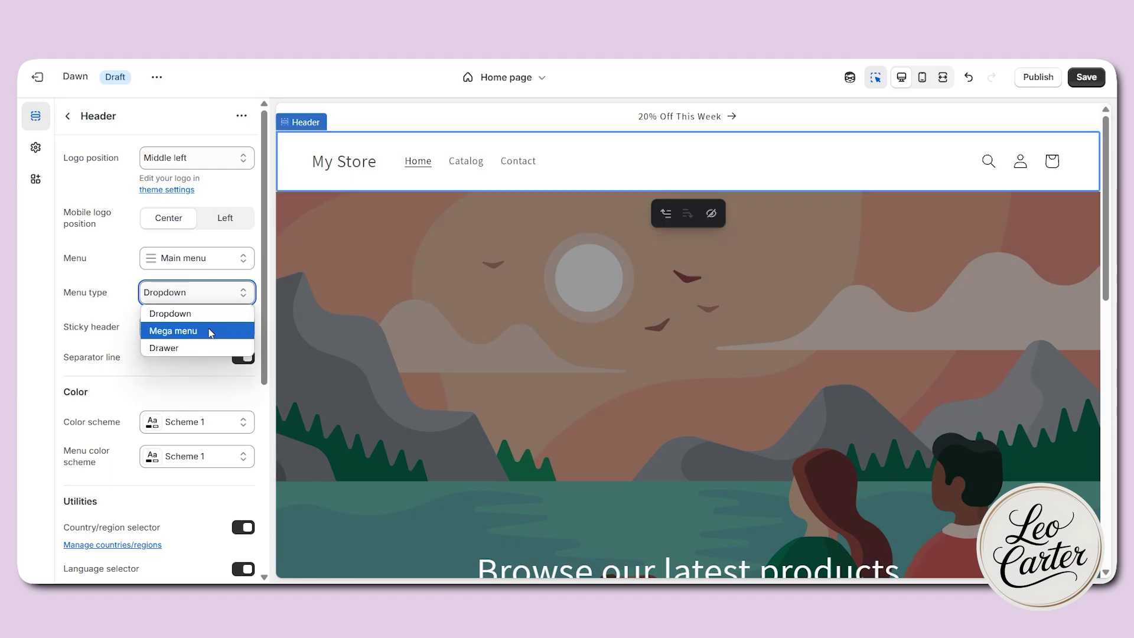
click(195, 348)
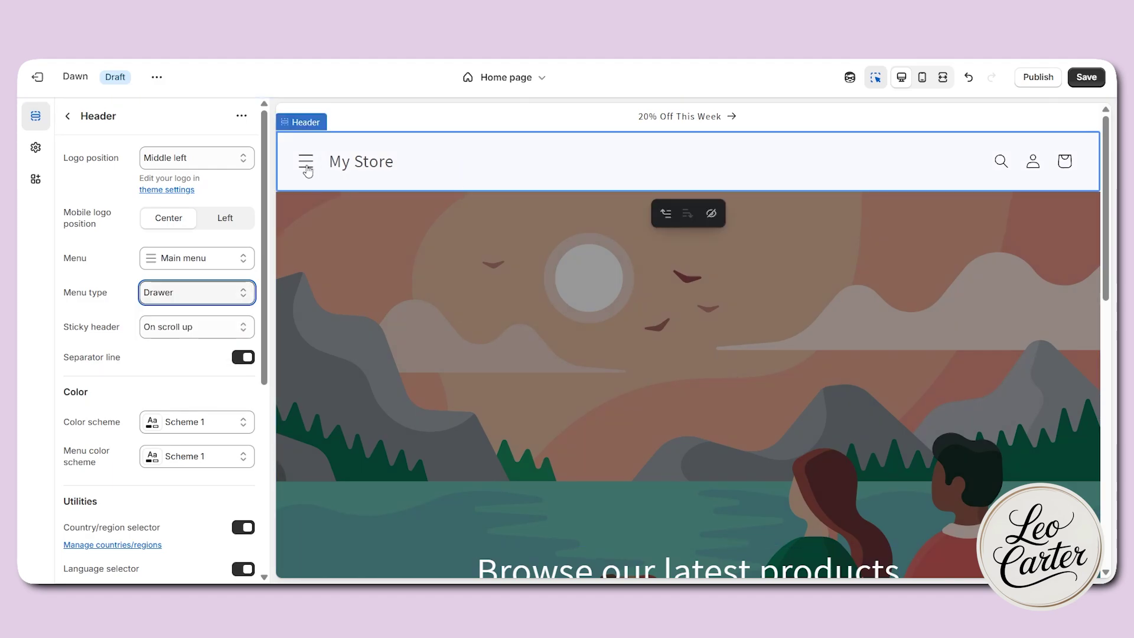
click(306, 170)
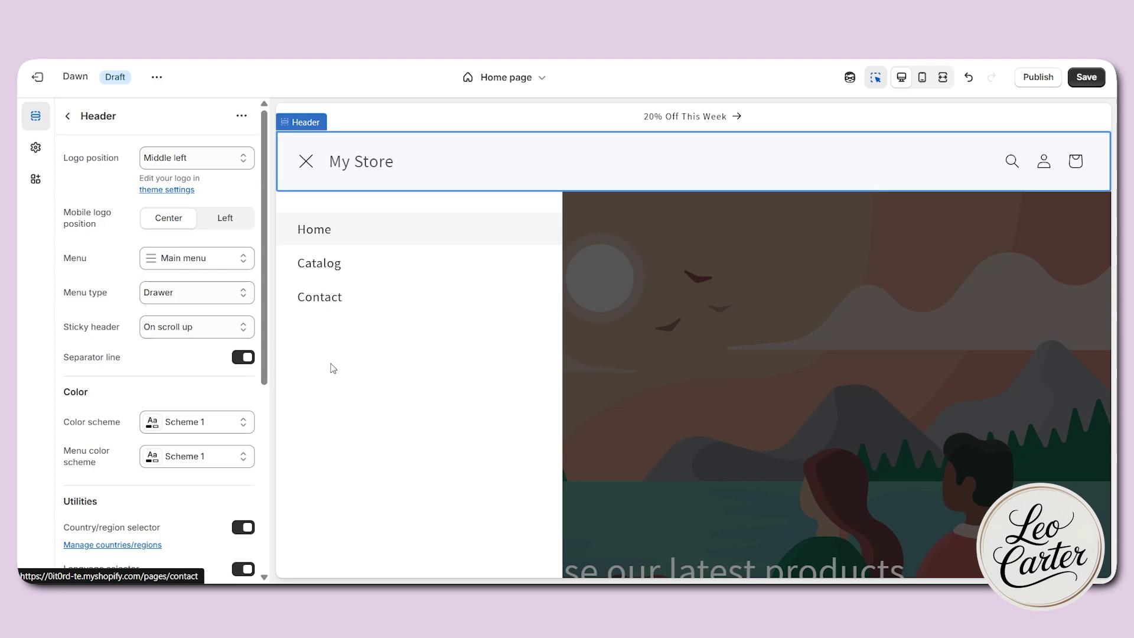
click(636, 237)
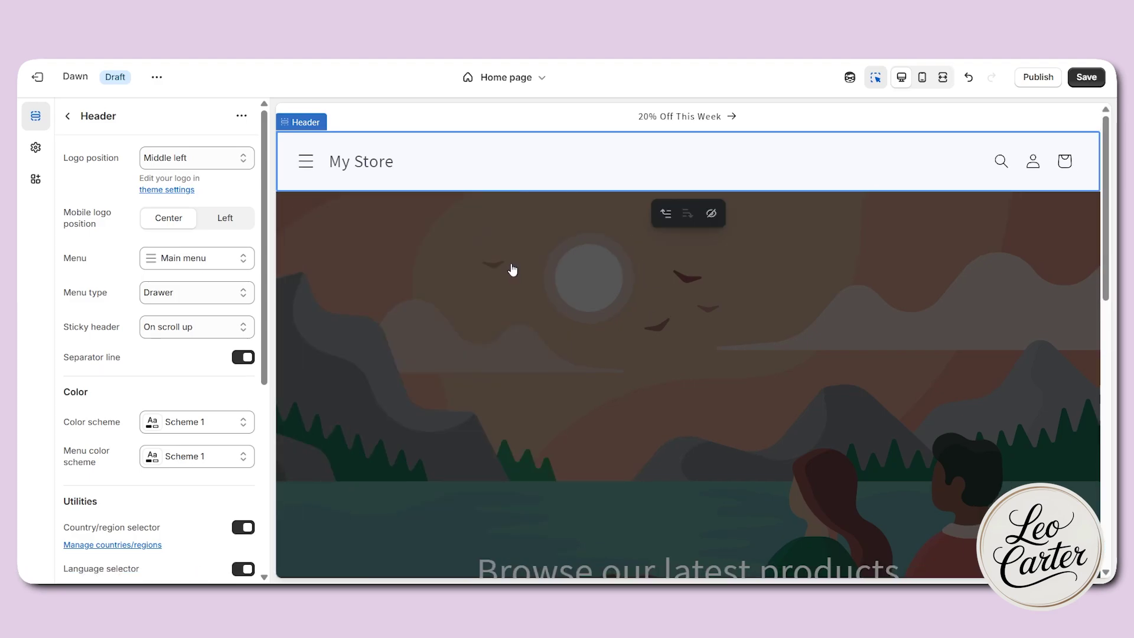
Step: In the theme settings, set alogo as the store logo and increase its width to somewhat below 230 px
click(34, 148)
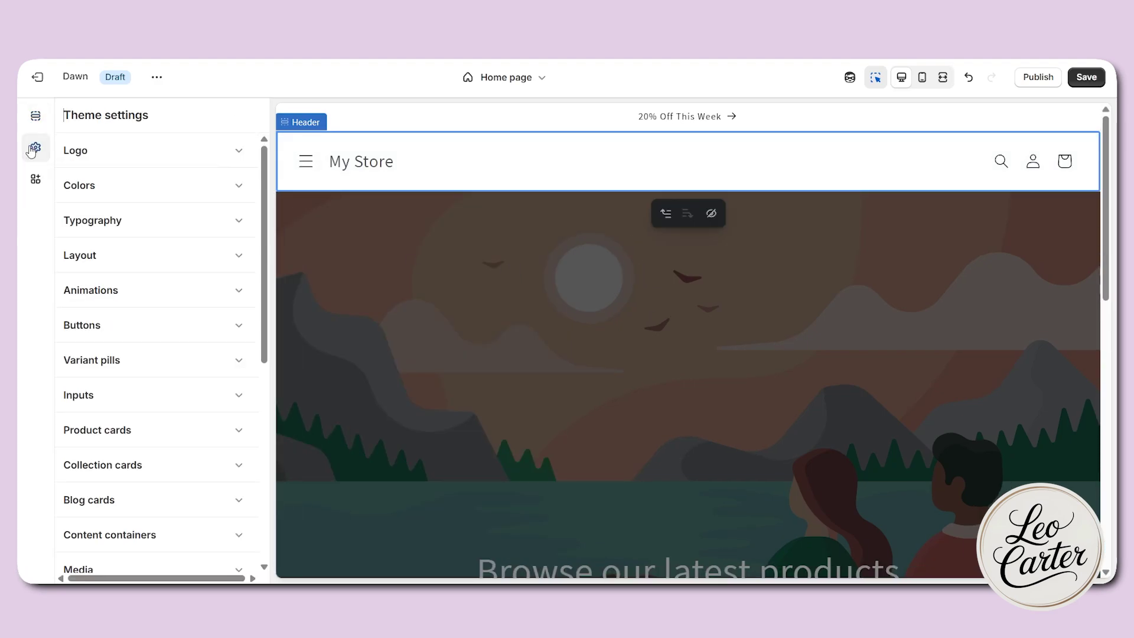
click(169, 156)
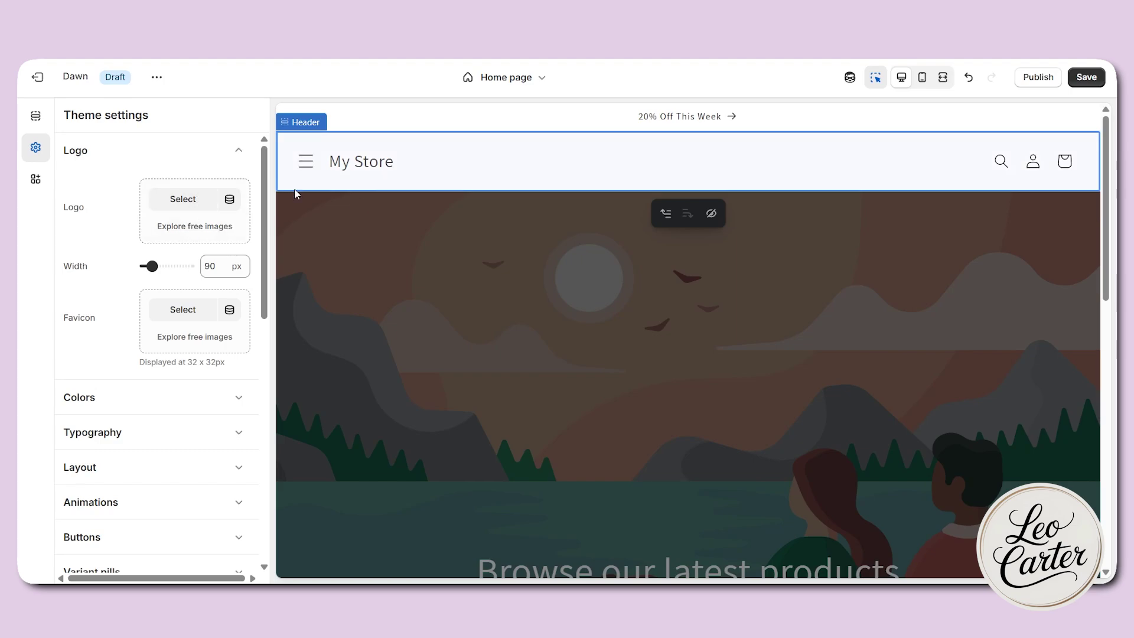
click(183, 199)
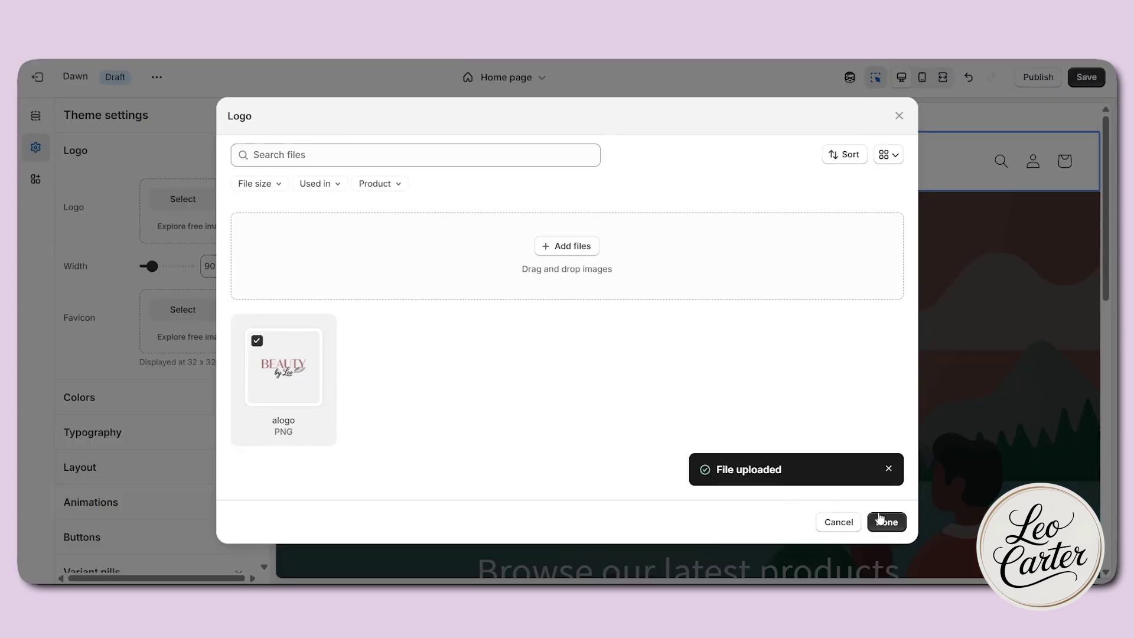
click(888, 519)
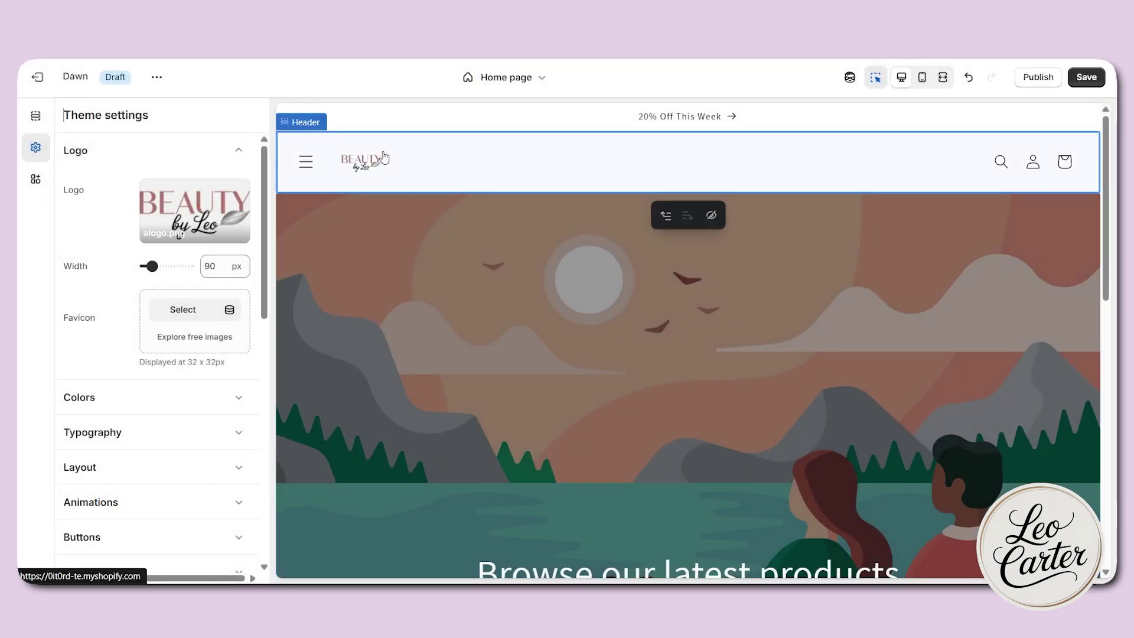
drag(151, 266, 176, 266)
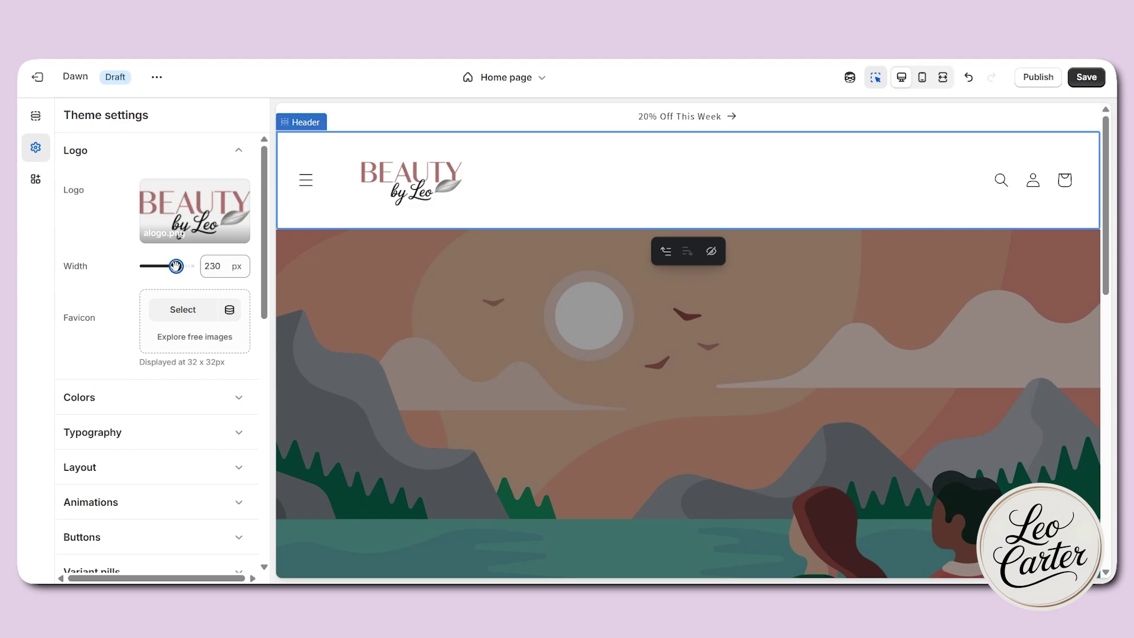
drag(176, 266, 171, 266)
Step: Add an Image with text section to the template directly below the header
click(685, 220)
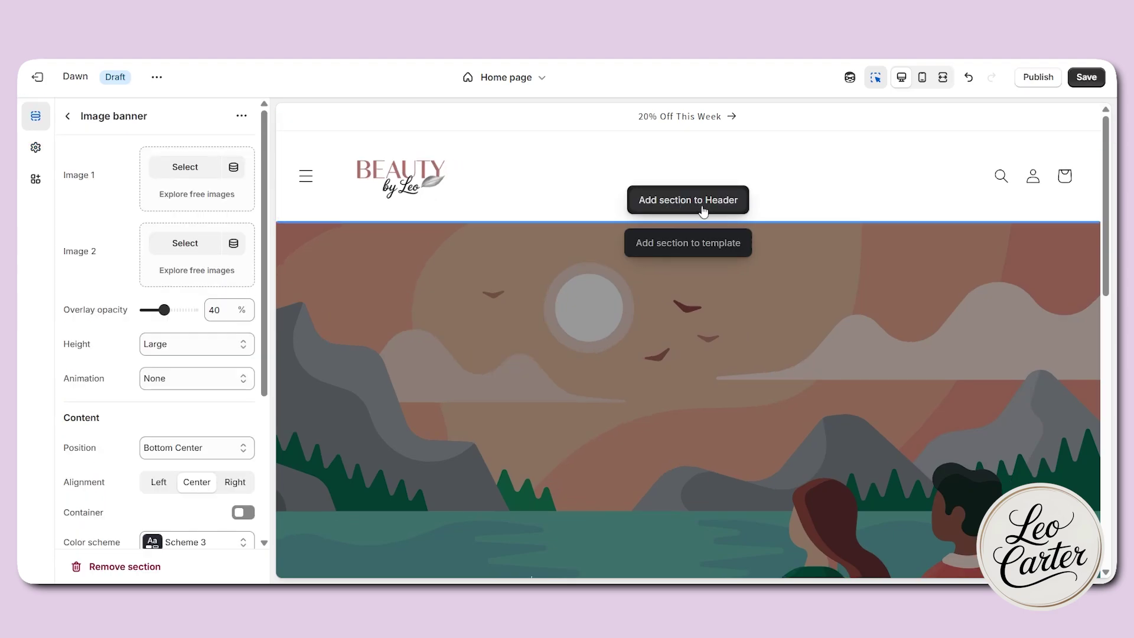
click(688, 245)
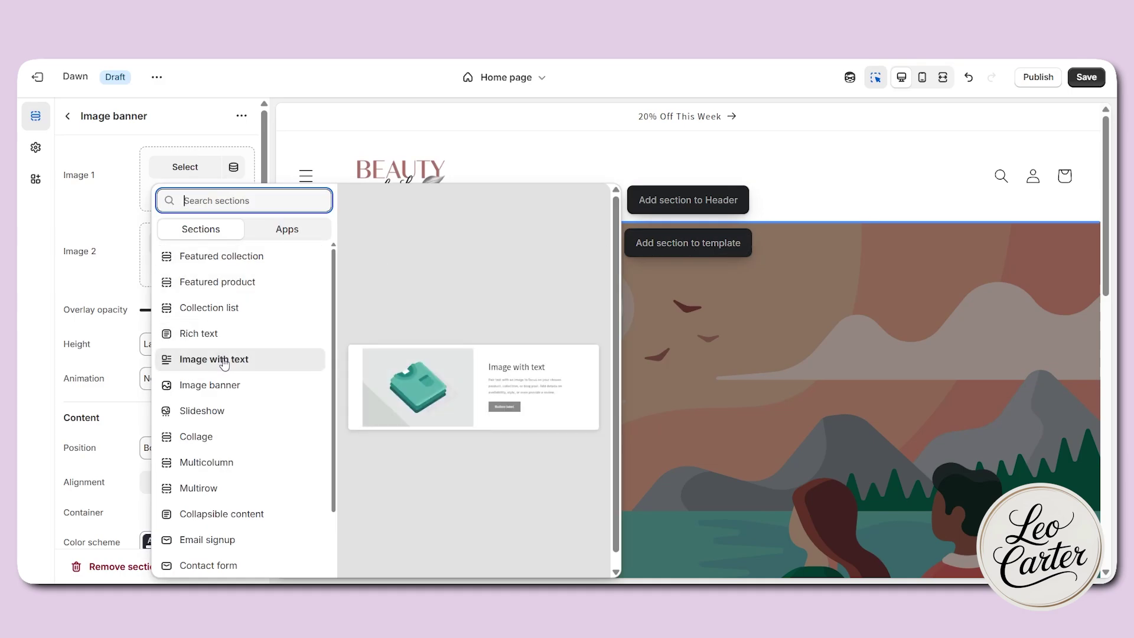
key(Escape)
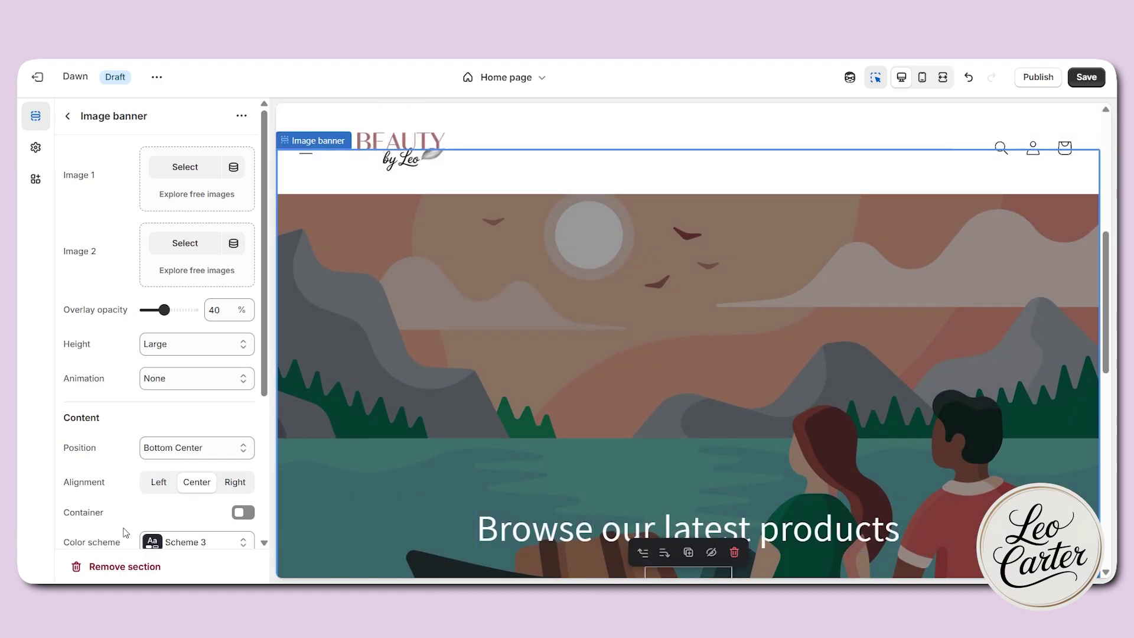
Step: Remove the Image banner and Featured collection sections from the home page template
click(103, 566)
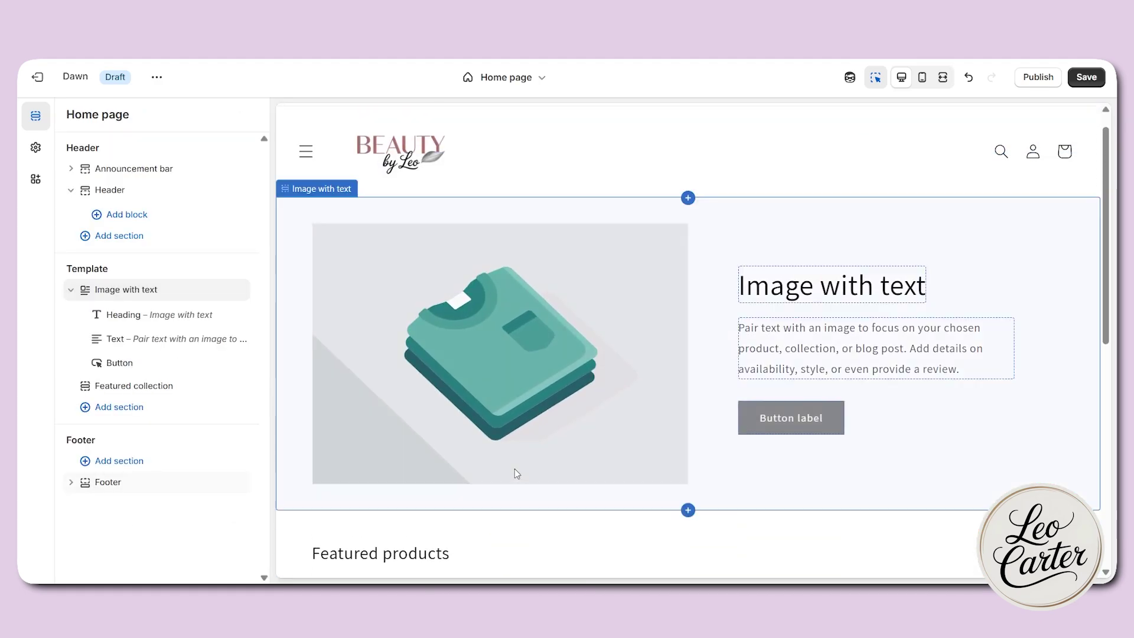
scroll(531, 366, down, 4)
click(533, 295)
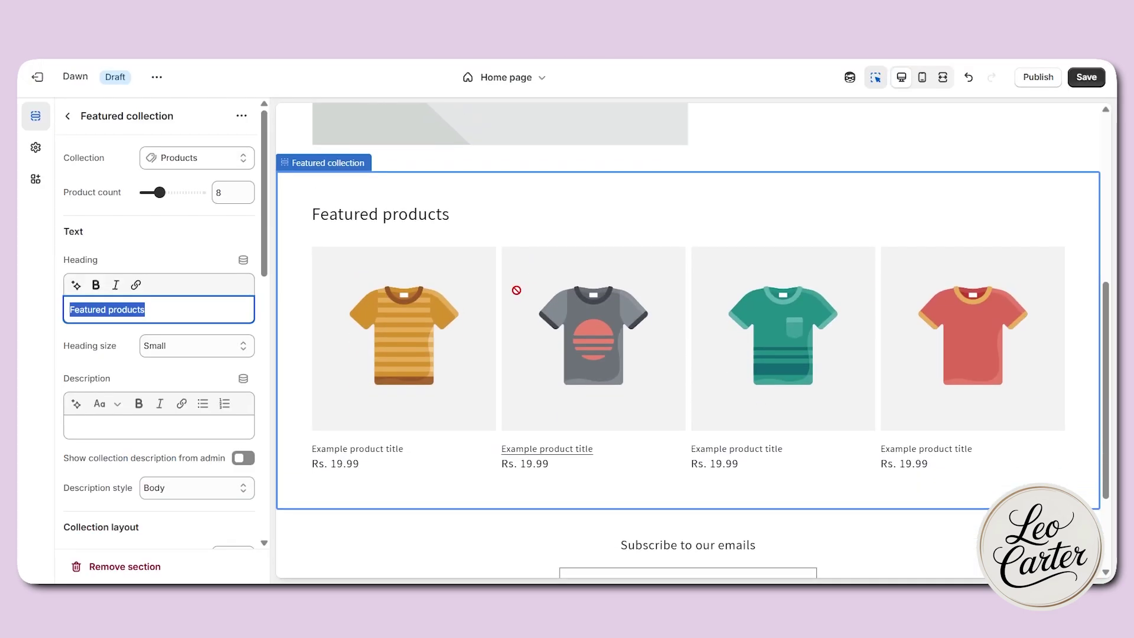
click(137, 566)
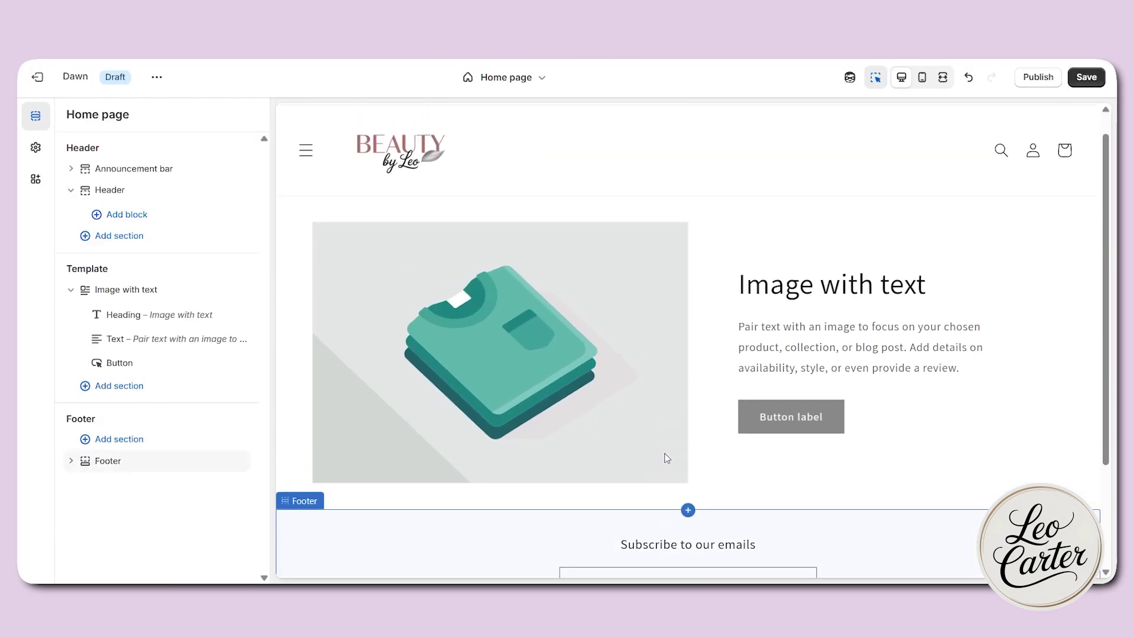
Step: Check the home page in the mobile preview and return to the desktop preview
click(922, 78)
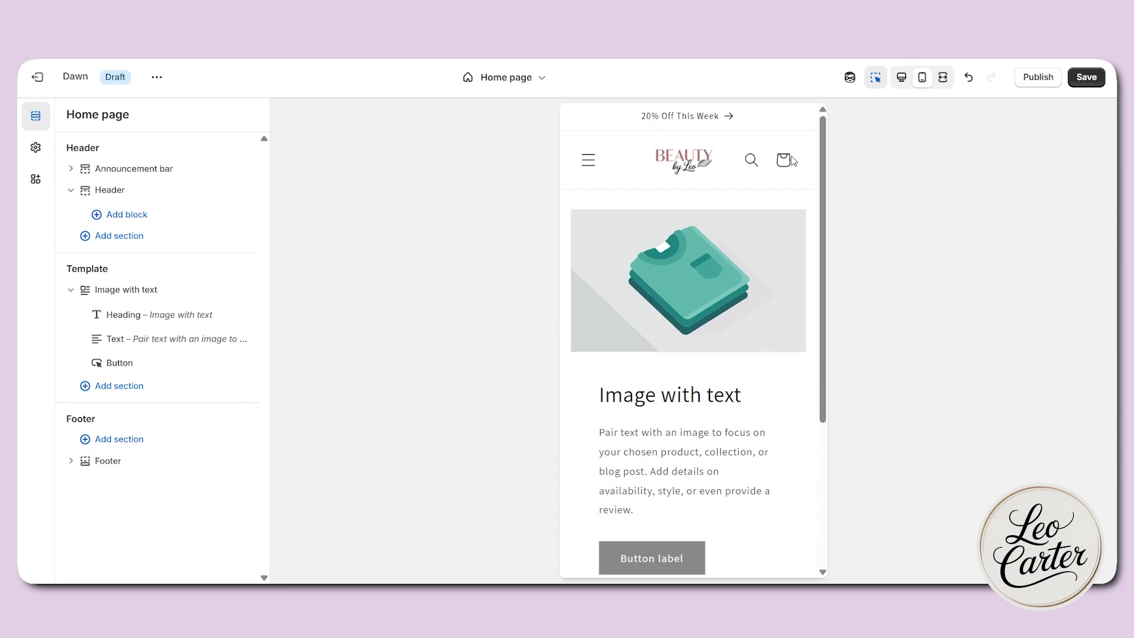
scroll(729, 495, down, 4)
click(902, 78)
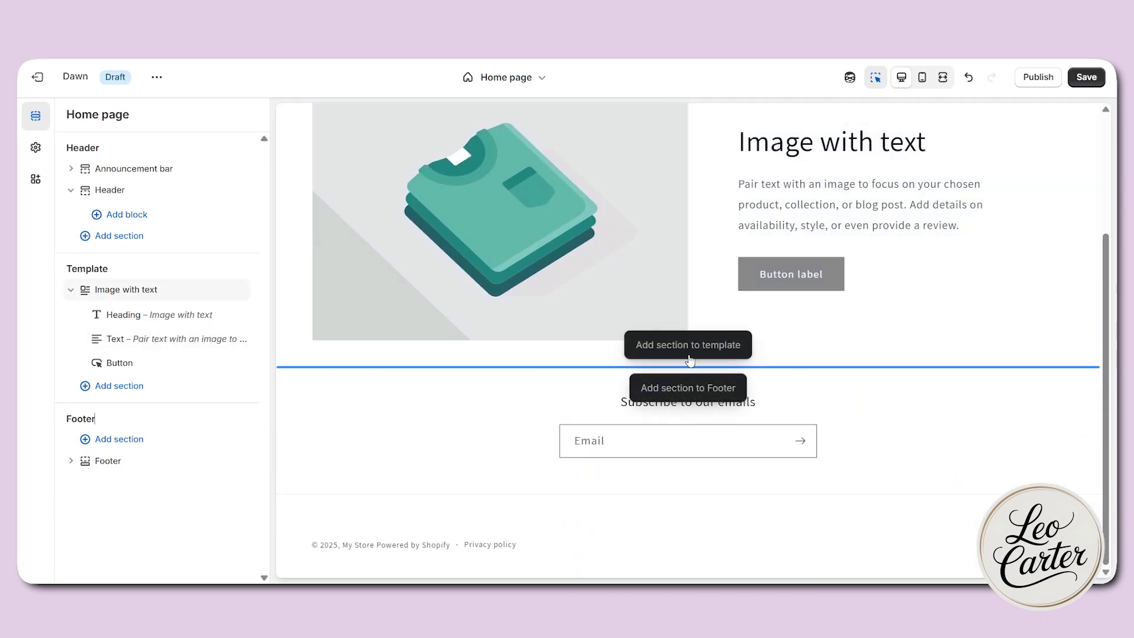
Step: Add a Collection list section to the template below Image with text and set its desktop layout to 4 columns
click(689, 353)
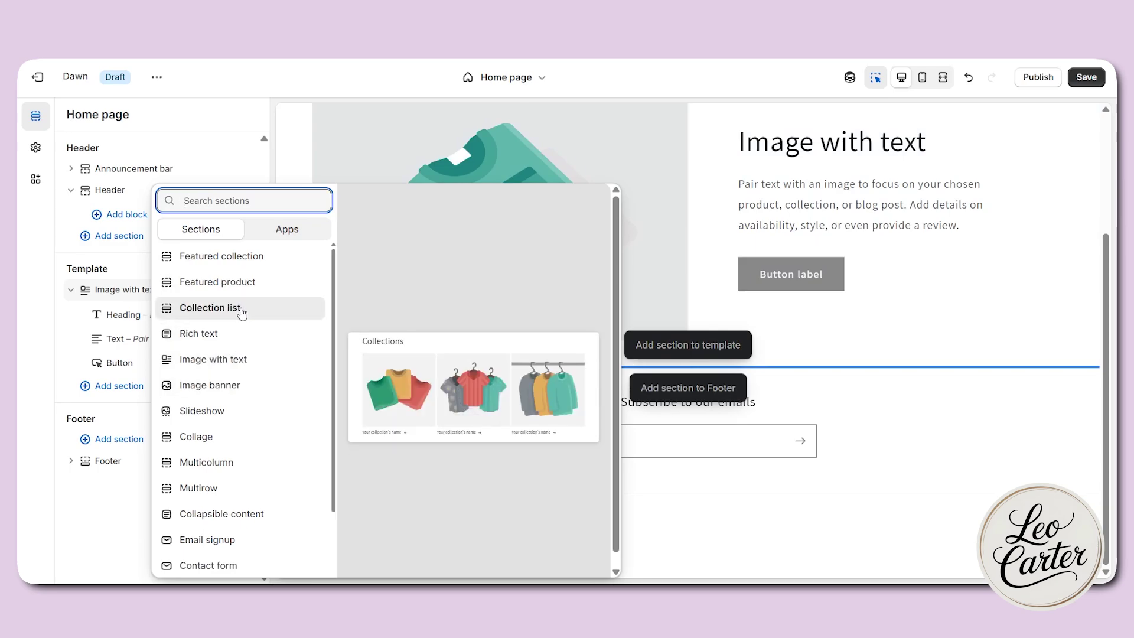
key(Escape)
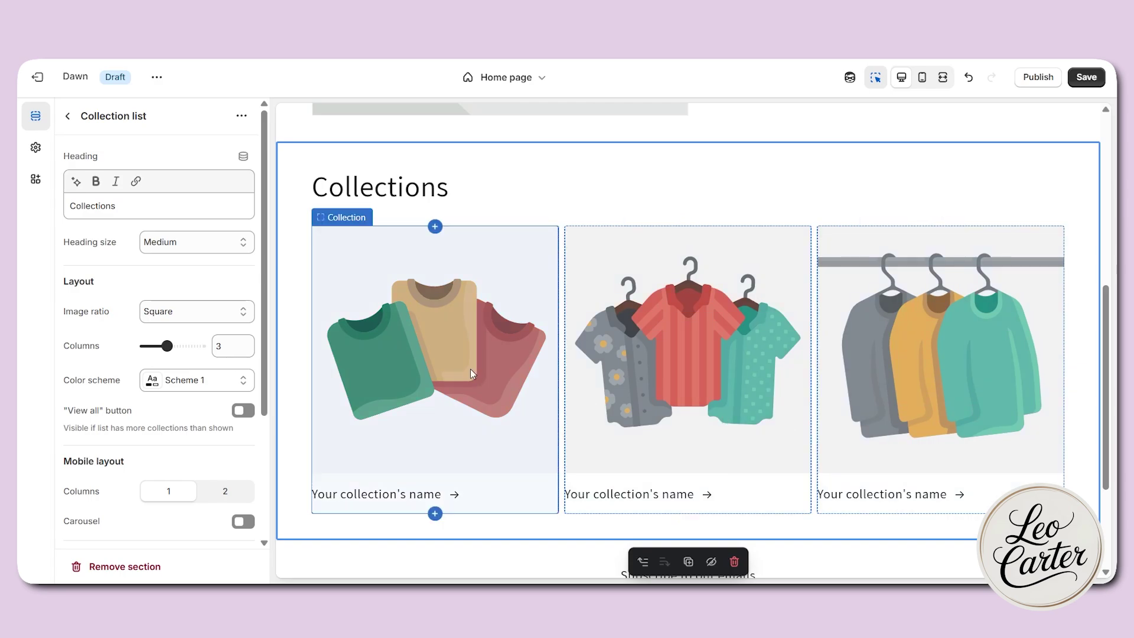
mouse_move(168, 345)
mouse_down()
mouse_move(201, 346)
mouse_move(167, 346)
mouse_up()
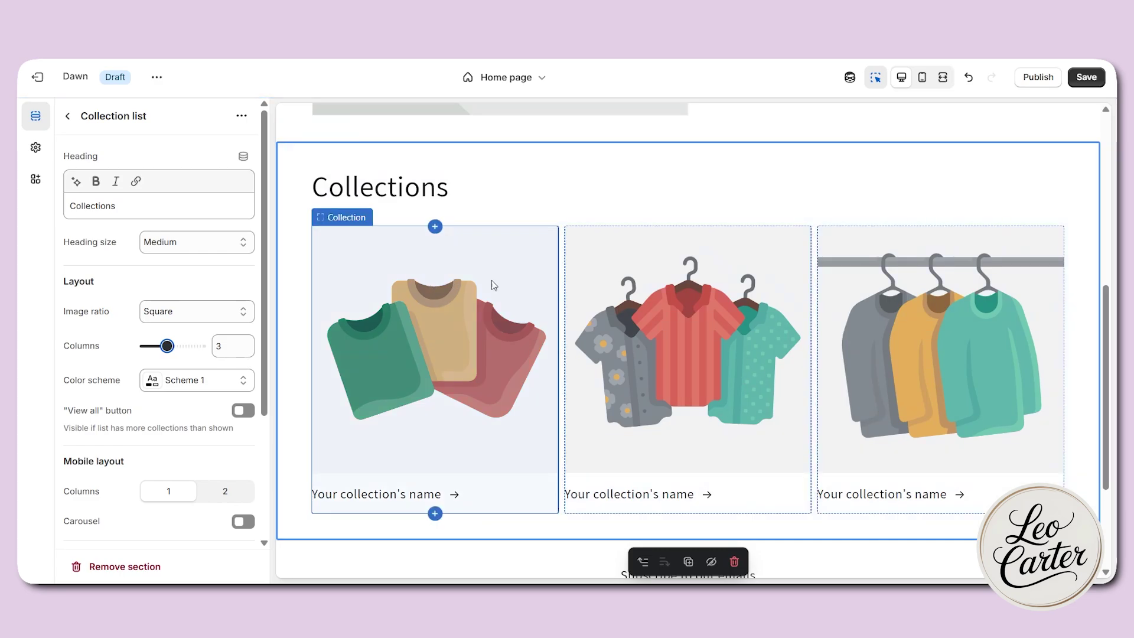
click(459, 191)
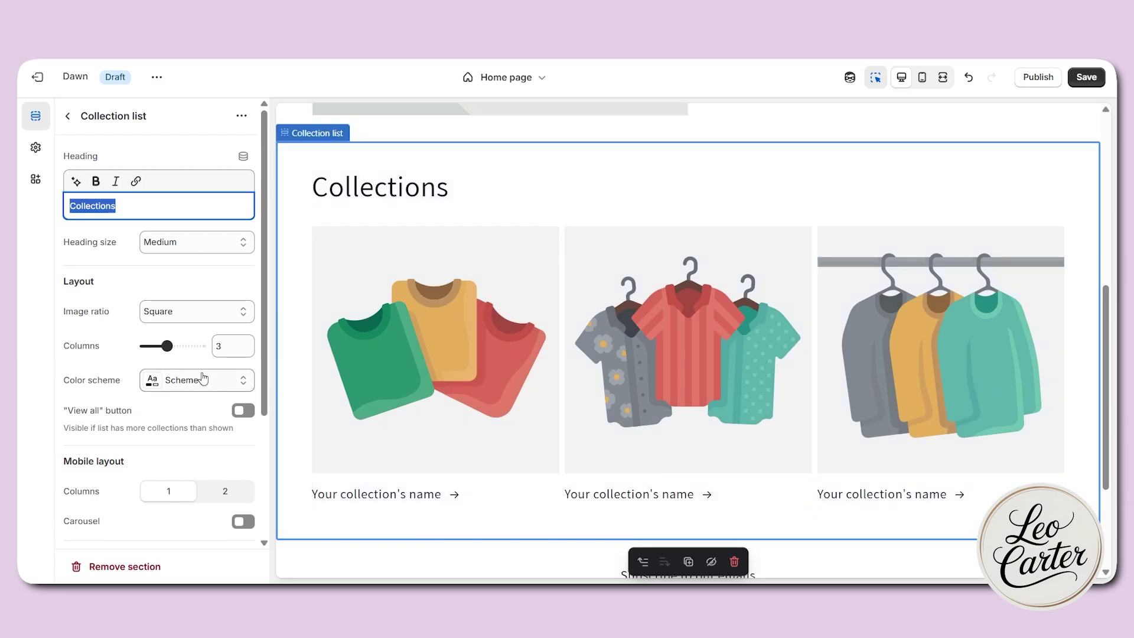
drag(167, 346, 176, 345)
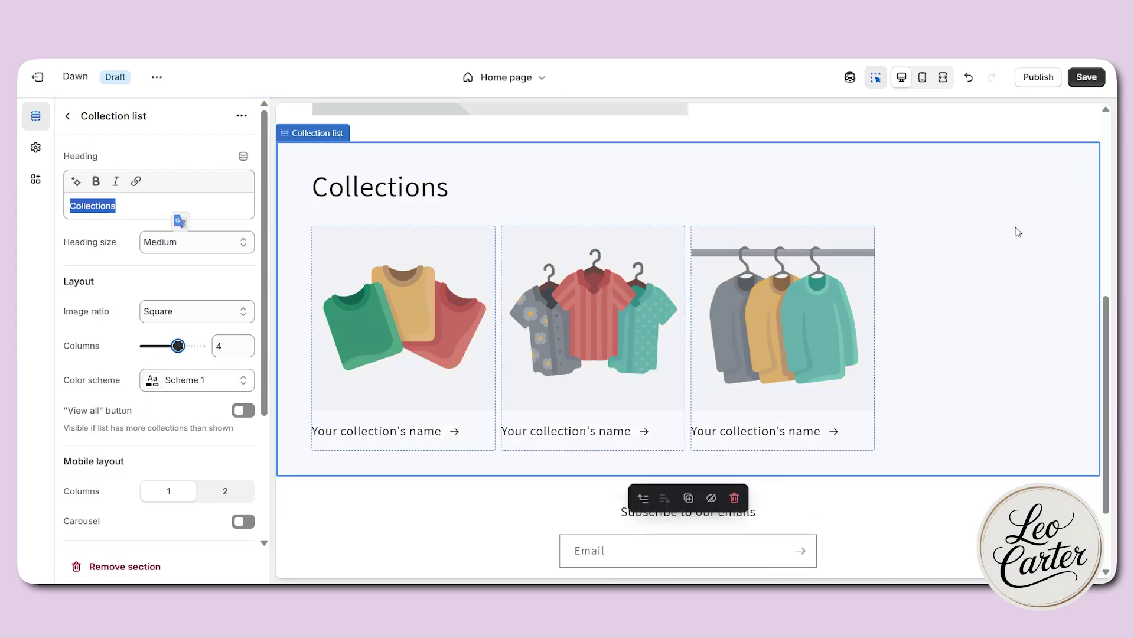
click(947, 383)
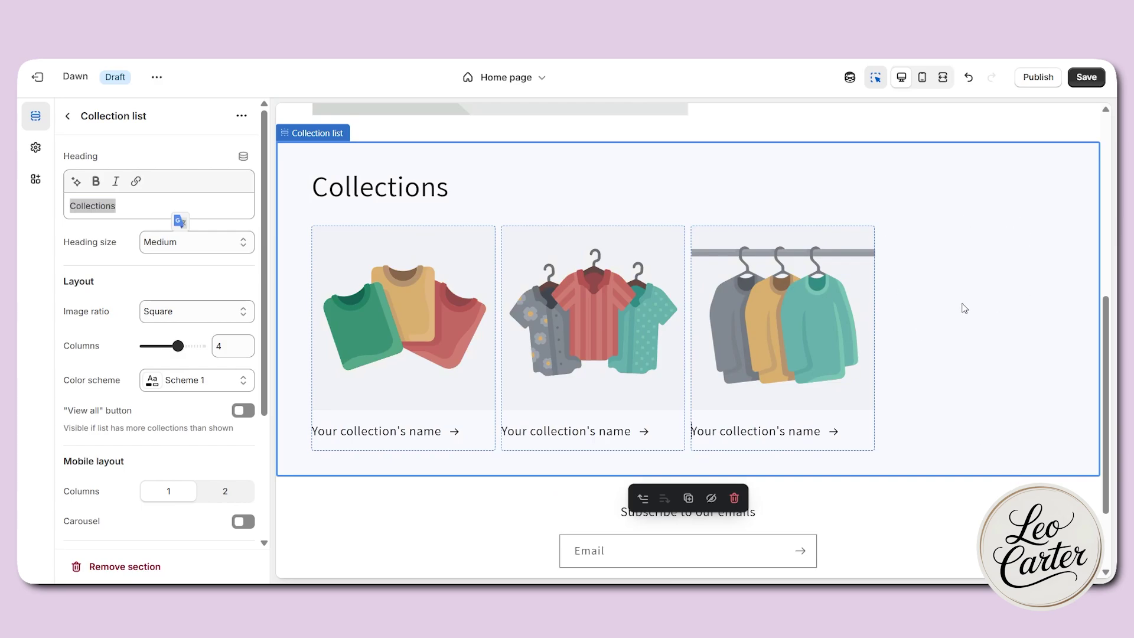
Step: Add a fourth collection block to fill the empty column of the Collection list
click(798, 304)
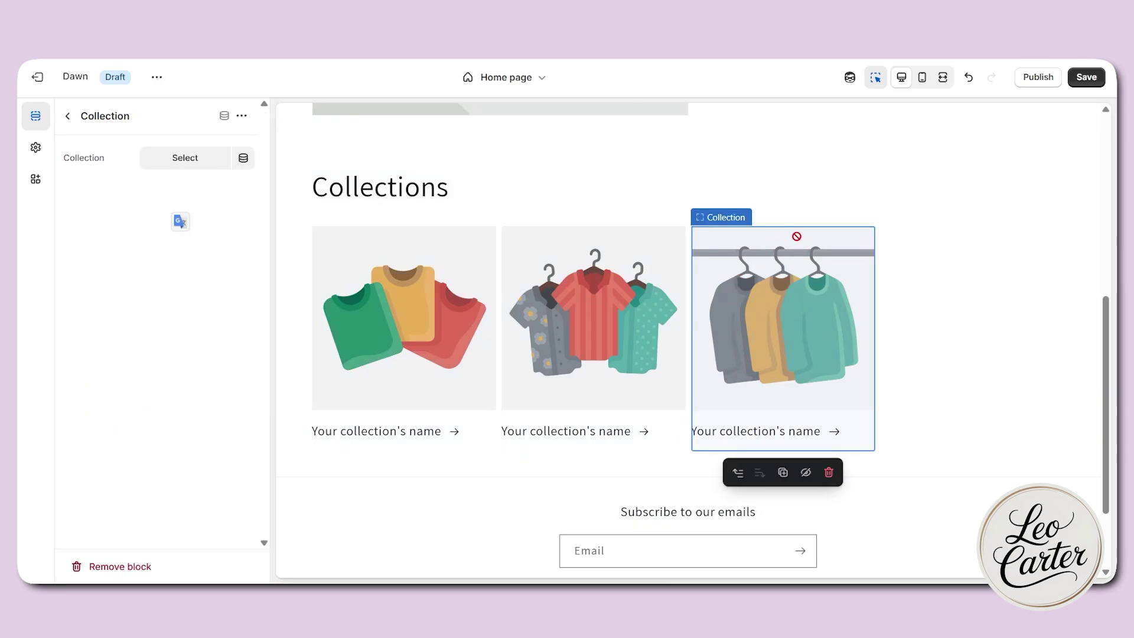
click(977, 349)
click(783, 226)
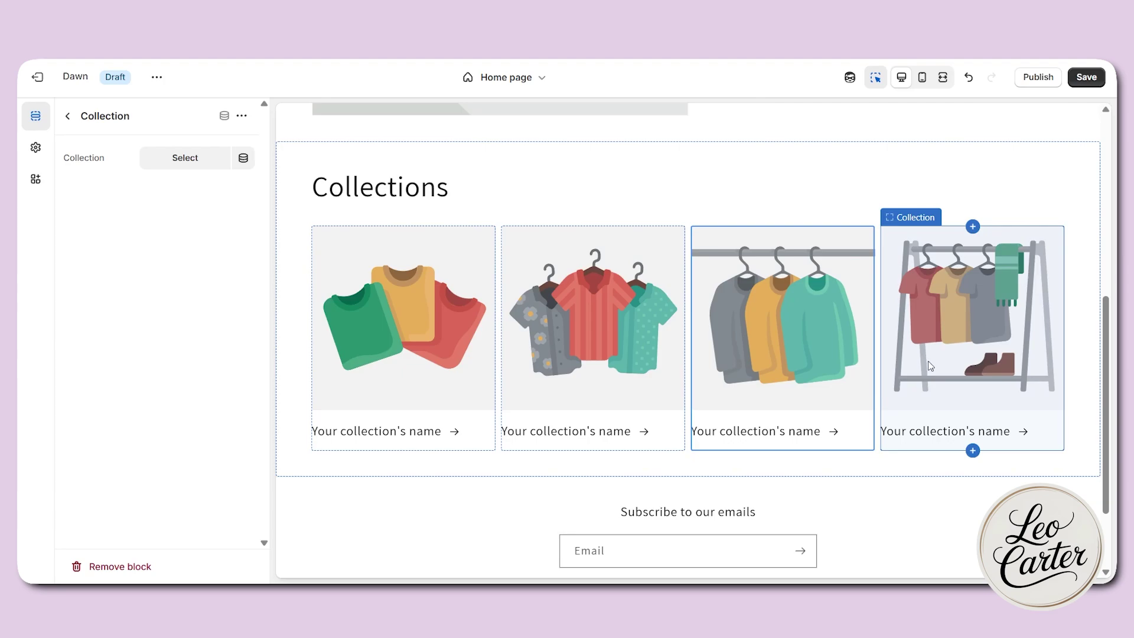
Step: Add an Image banner section to the template below the Collection list
scroll(589, 470, down, 1)
mouse_move(684, 408)
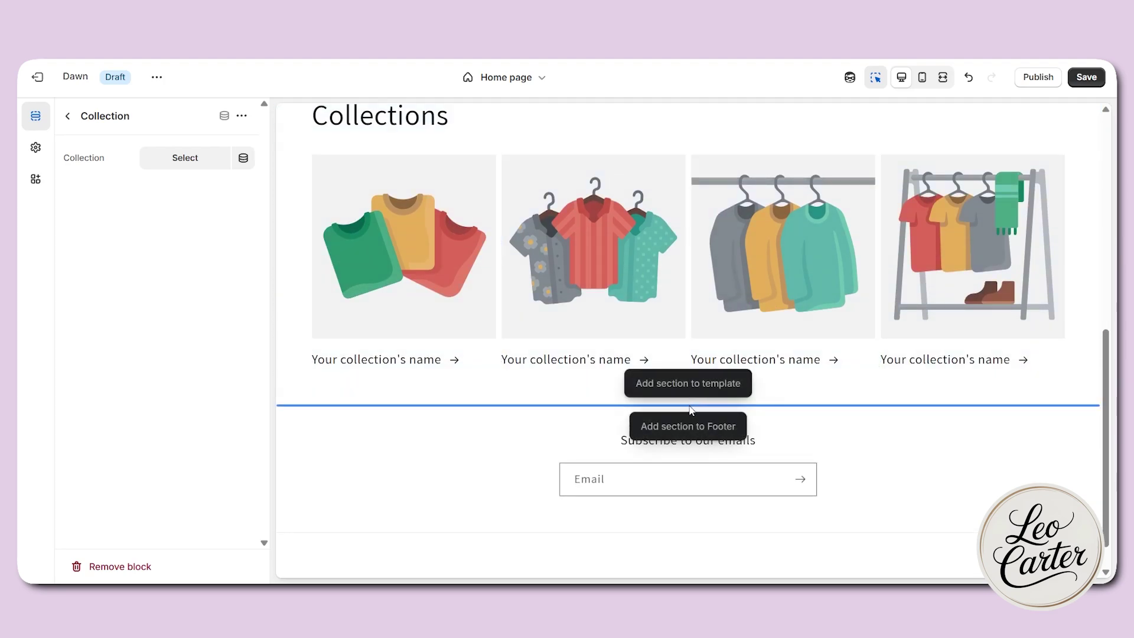
click(684, 384)
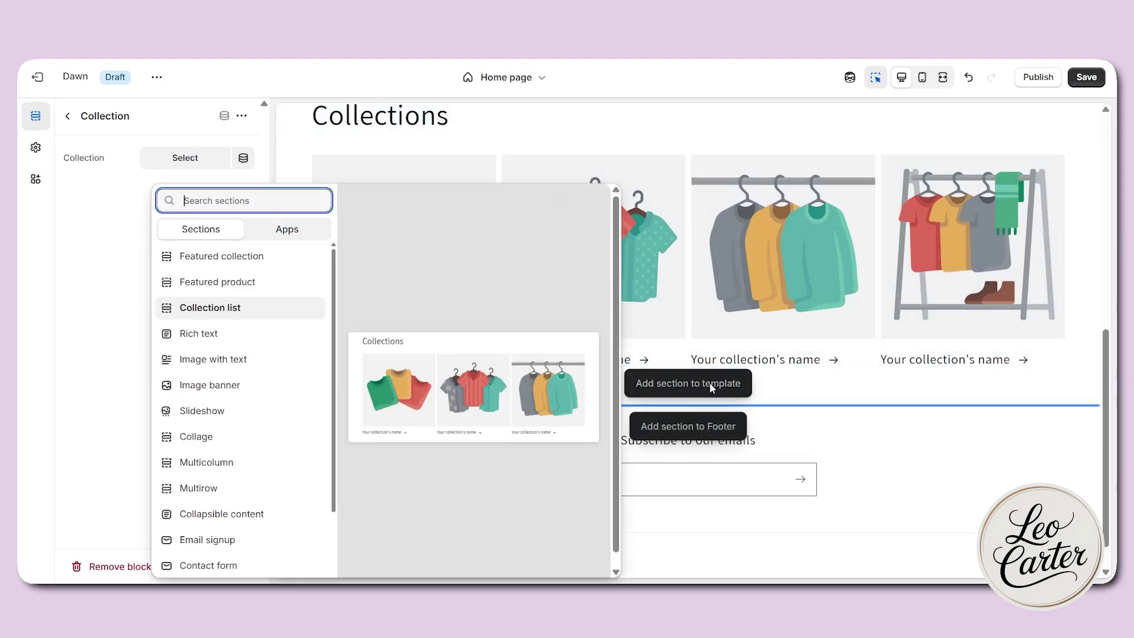
key(Escape)
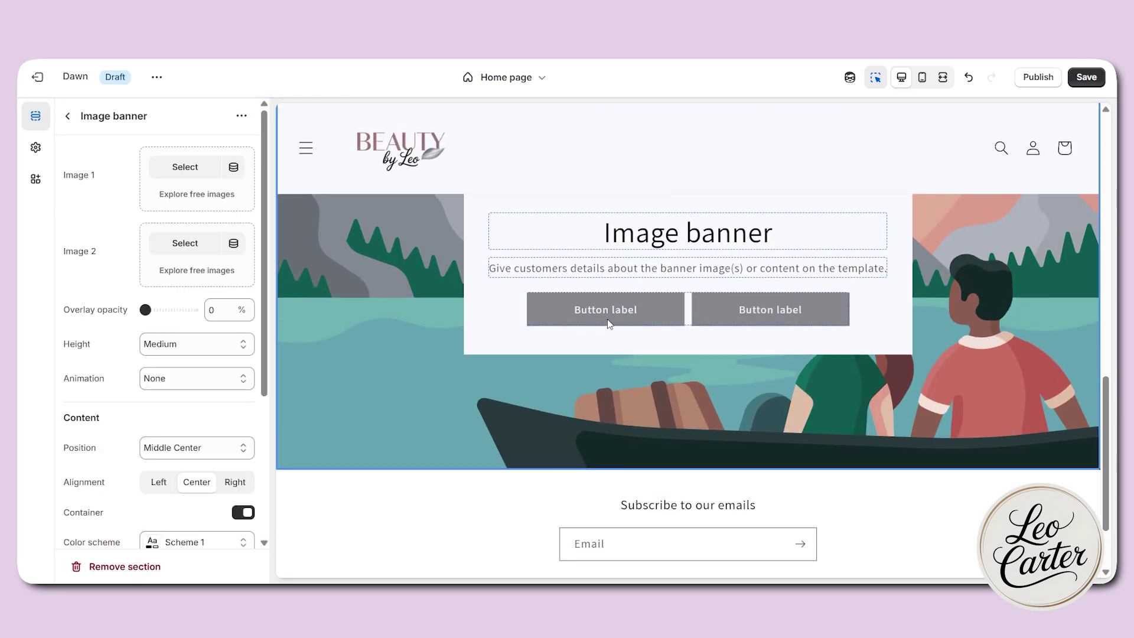
Step: Change the new image banner's heading to "SALE IS ON!" and set its heading size to Large
click(719, 239)
text(SALE IS ON!)
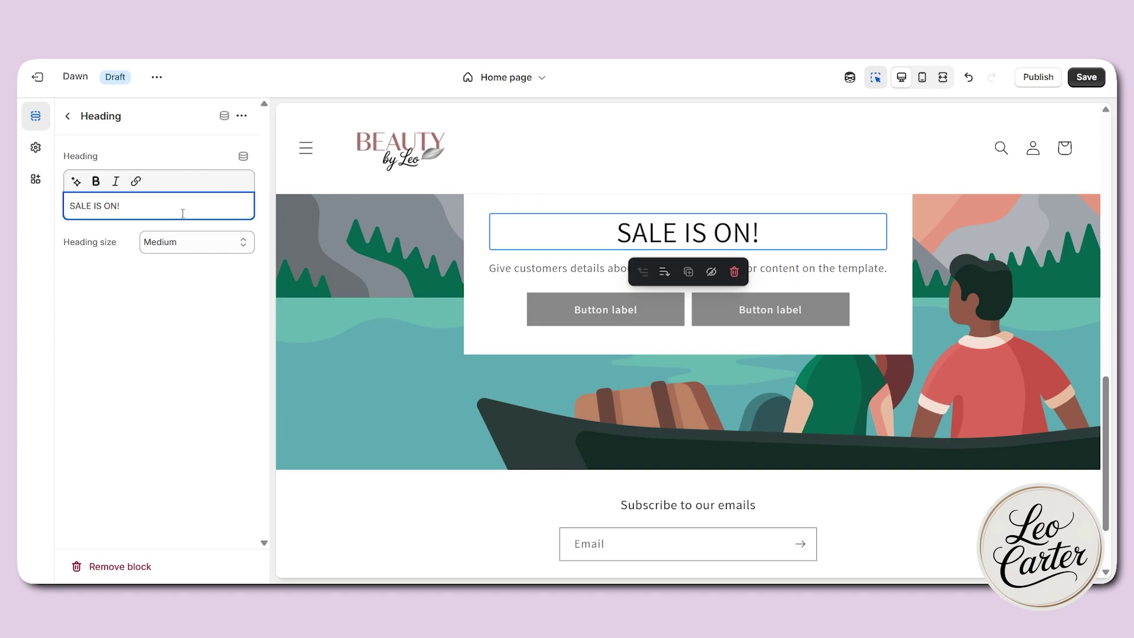
click(173, 247)
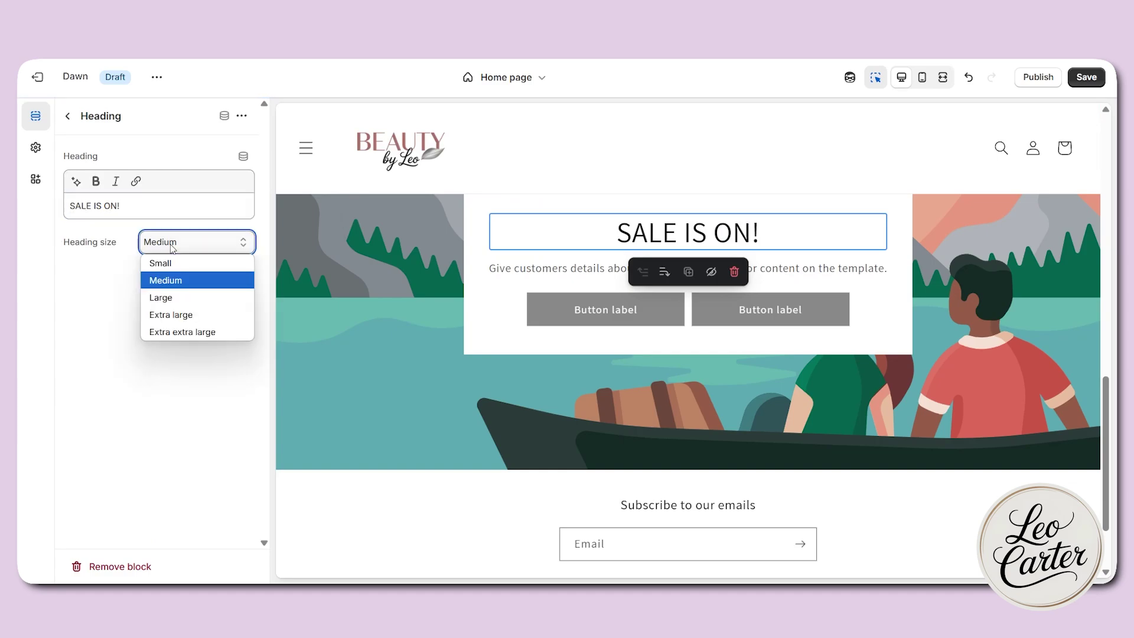
click(170, 298)
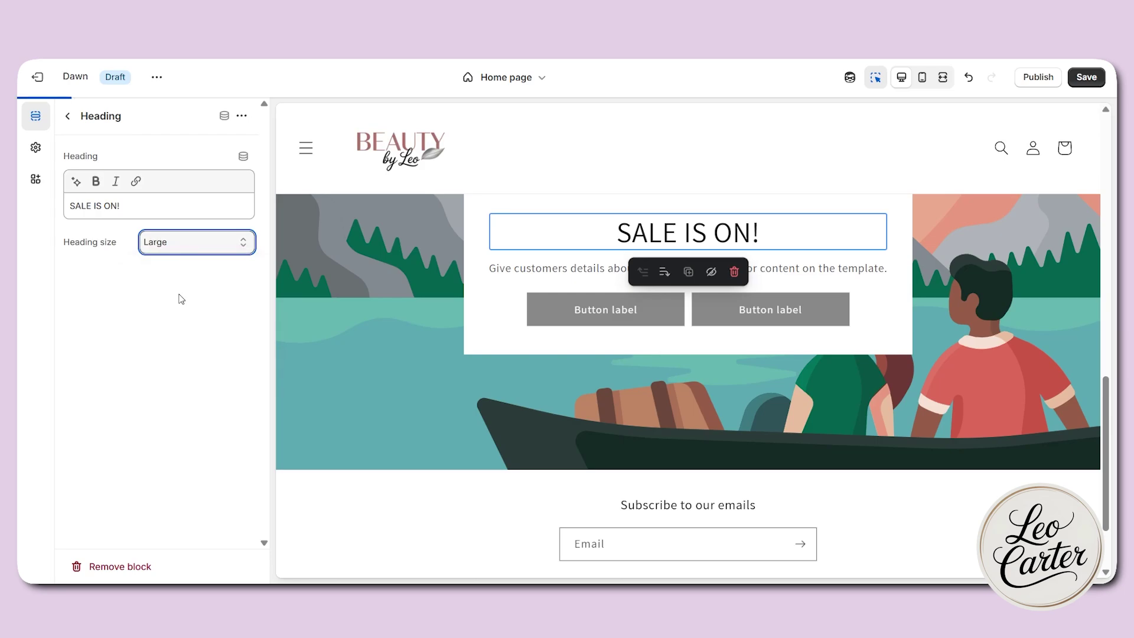
key(space)
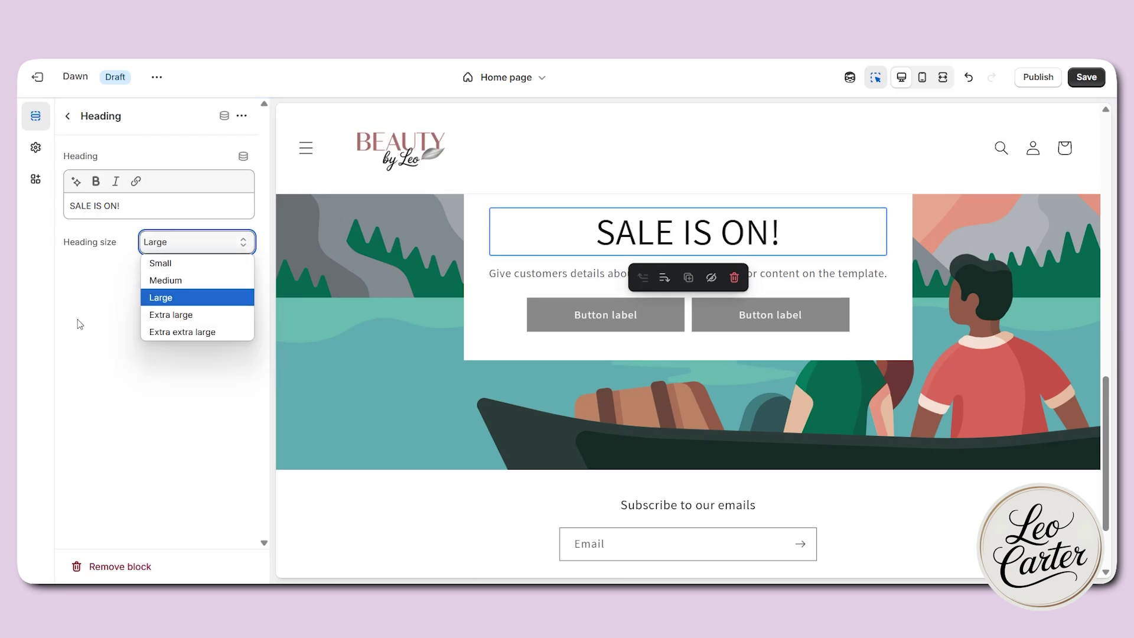
key(Escape)
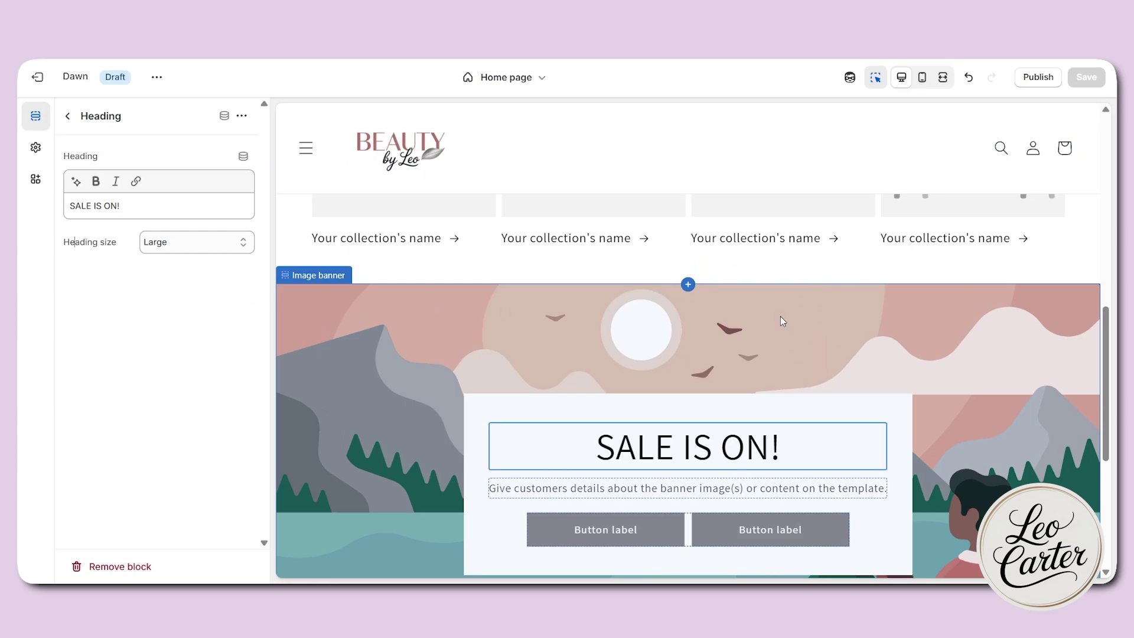
Step: Review the collections and banner in the preview, and extend the banner heading to "40% SALE IS ON!"
scroll(974, 337, down, 3)
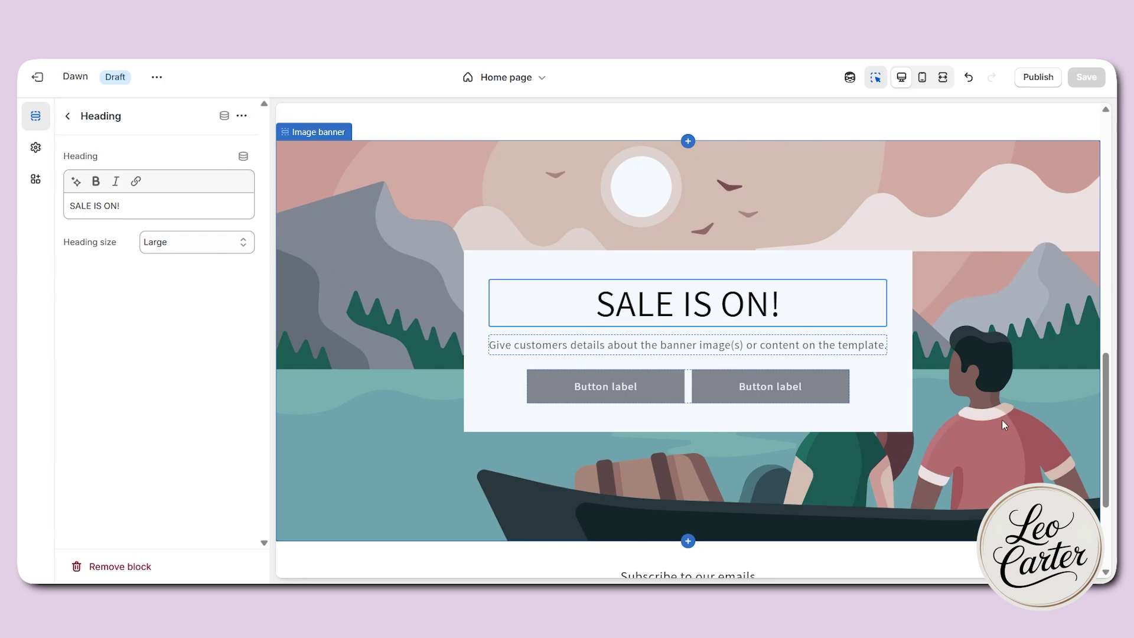
scroll(994, 438, up, 5)
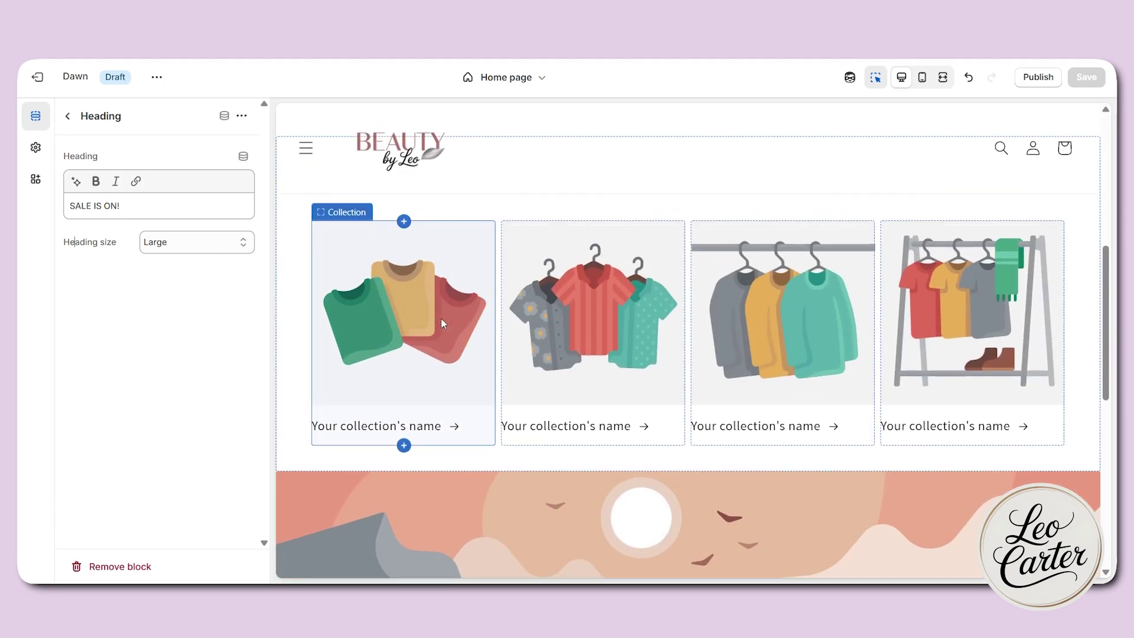
scroll(444, 323, up, 1)
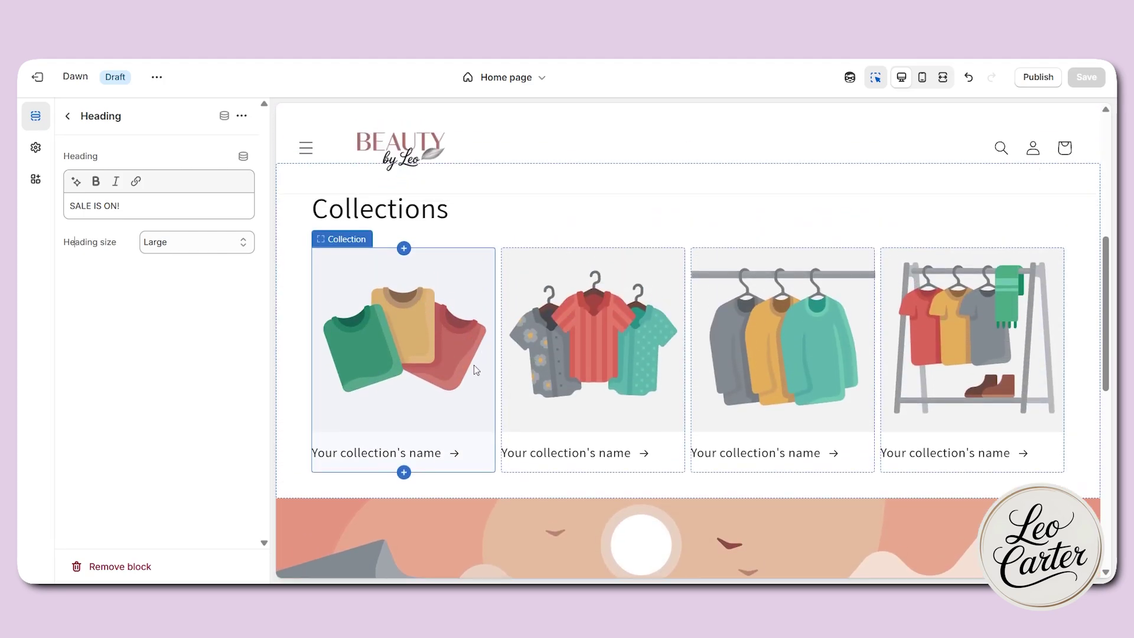
scroll(476, 365, down, 3)
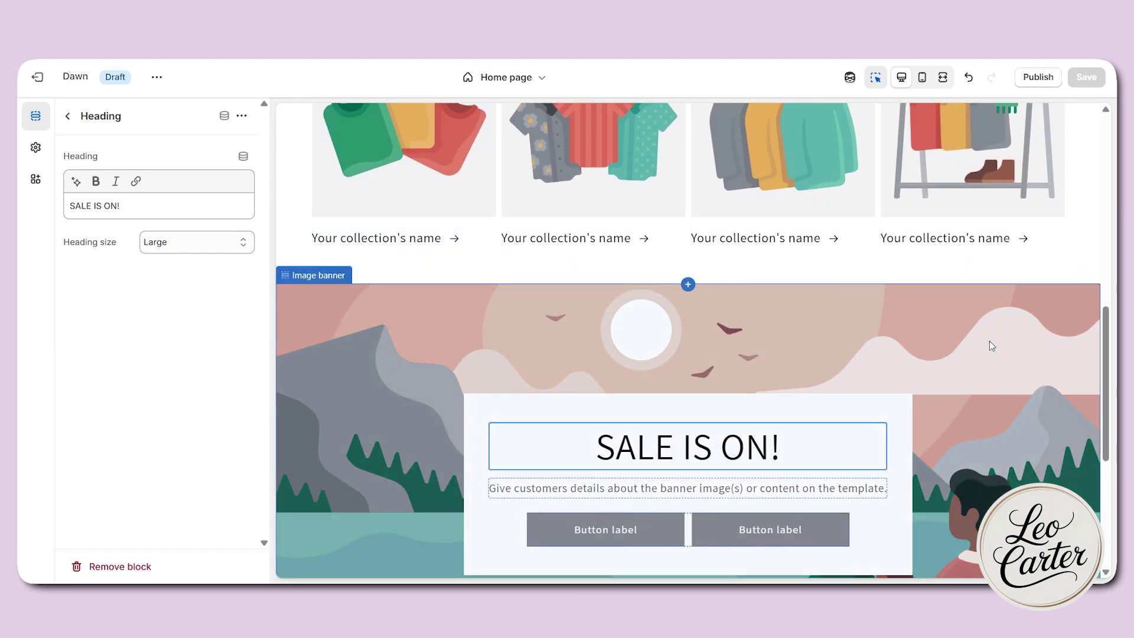
scroll(993, 347, down, 2)
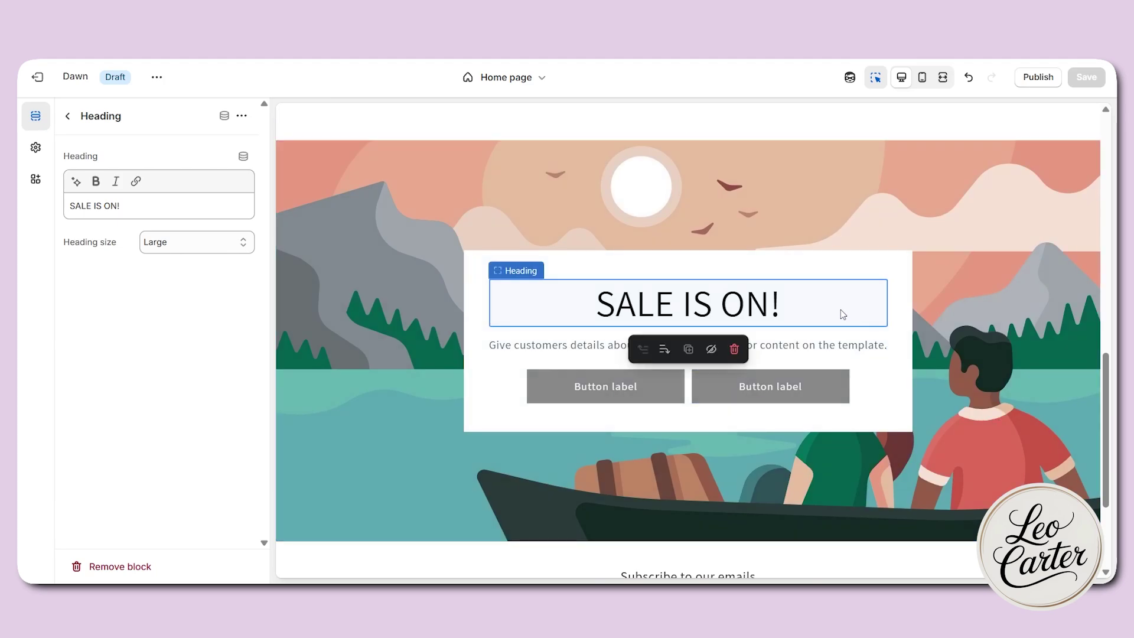
click(71, 206)
text(40%)
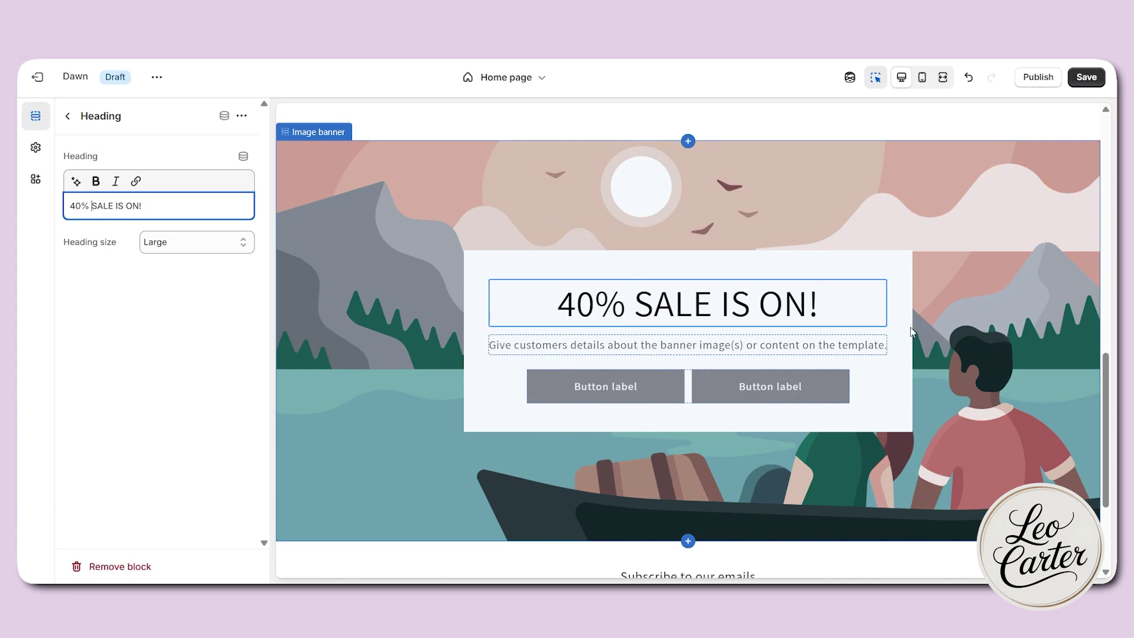
Step: Set the background of color Scheme 1 to #F7E4E4 in the theme settings
scroll(464, 437, up, 2)
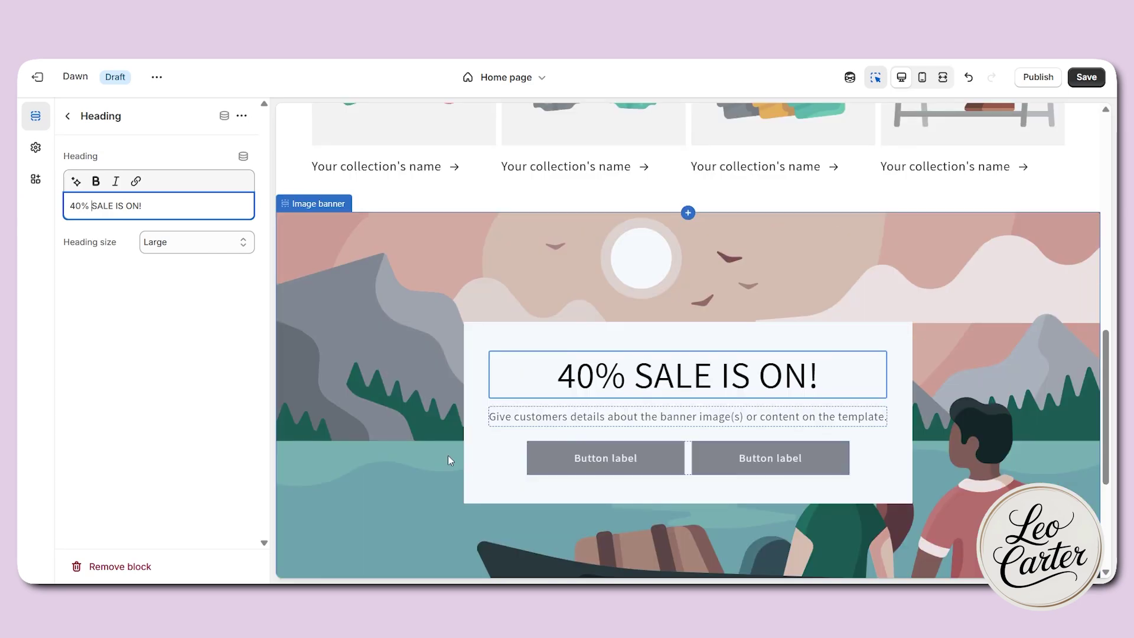
scroll(447, 455, up, 15)
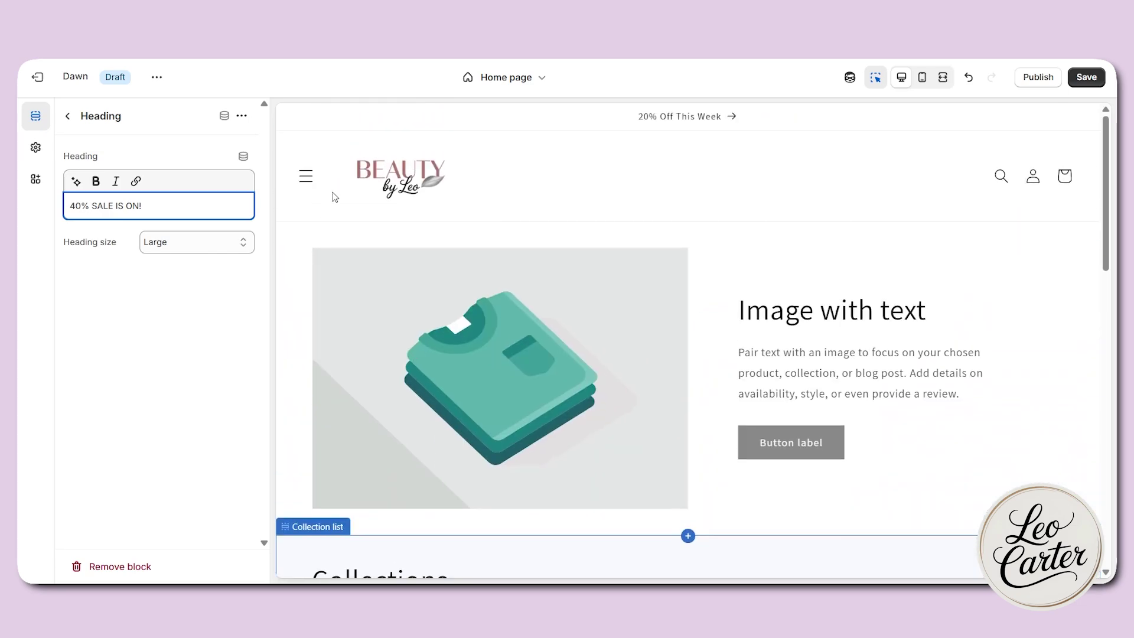
click(35, 151)
click(95, 151)
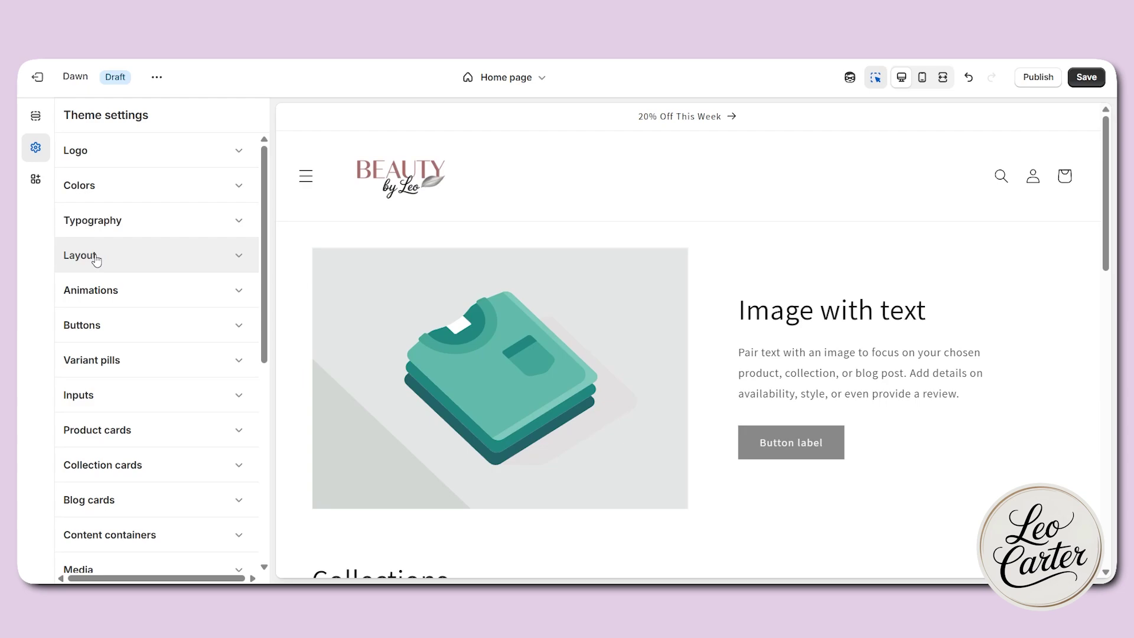
click(93, 186)
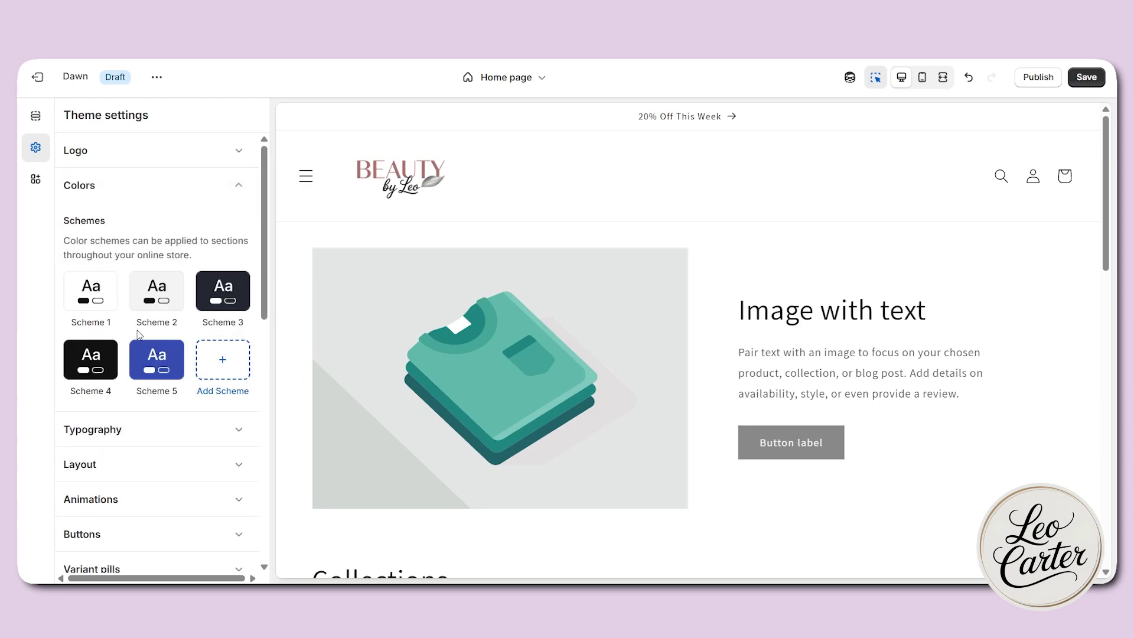
click(86, 300)
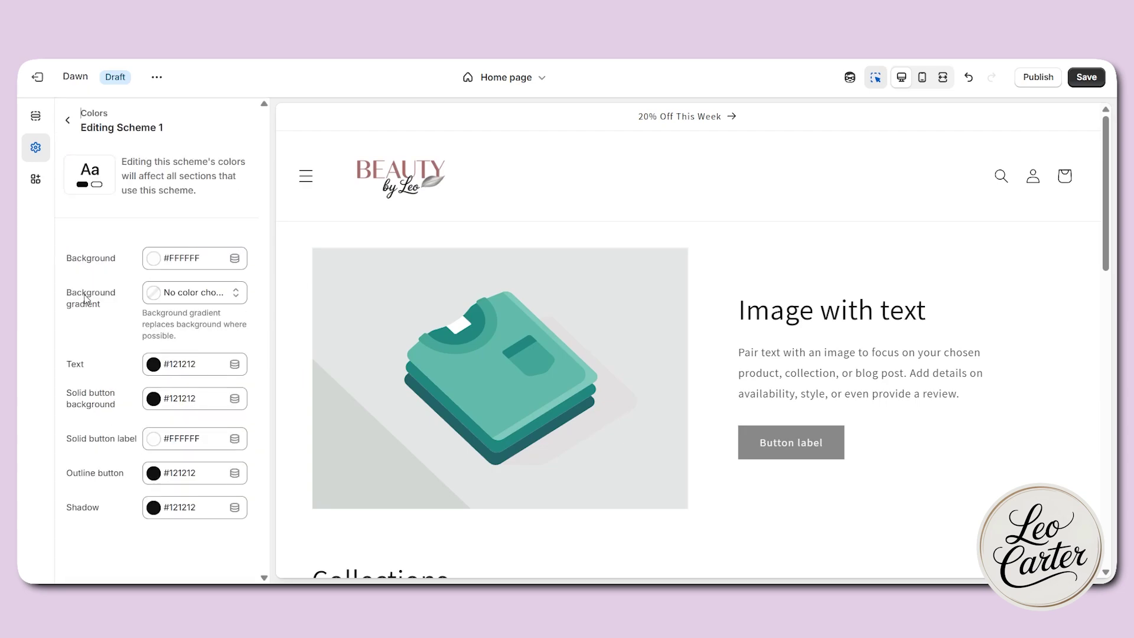
click(152, 260)
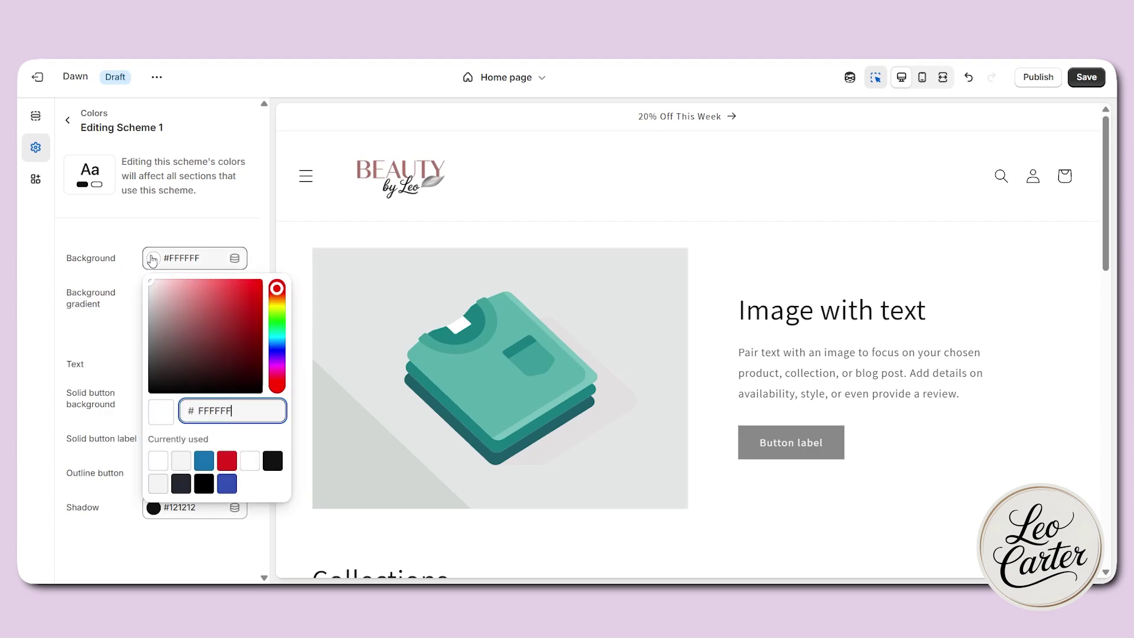
mouse_move(156, 299)
mouse_down()
mouse_move(160, 314)
mouse_move(156, 284)
mouse_up()
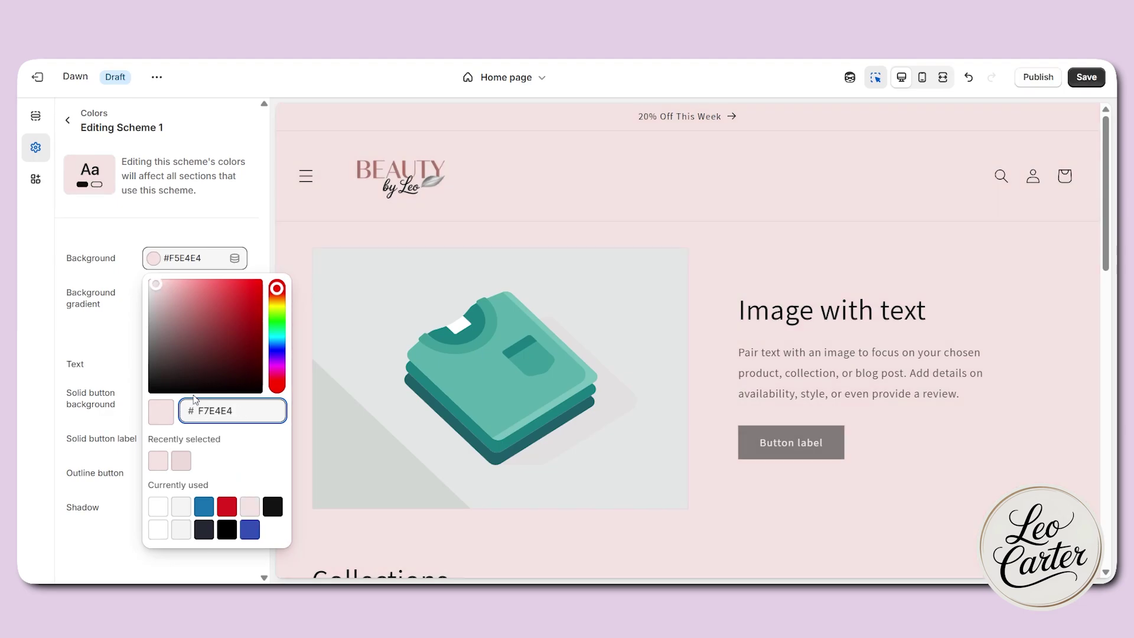
key(Return)
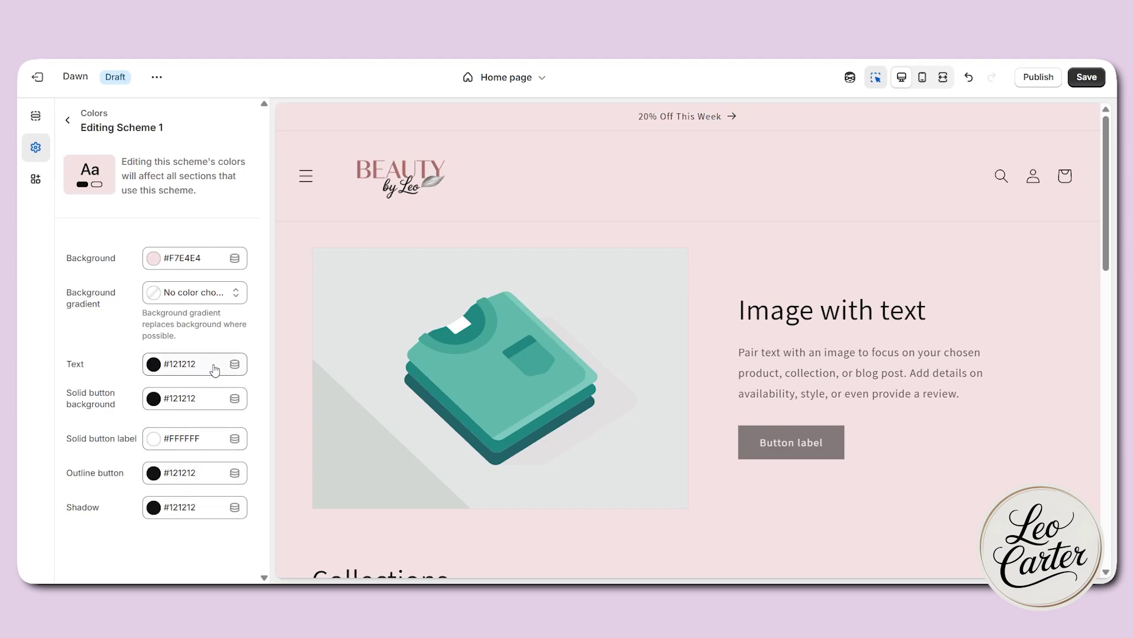
click(69, 123)
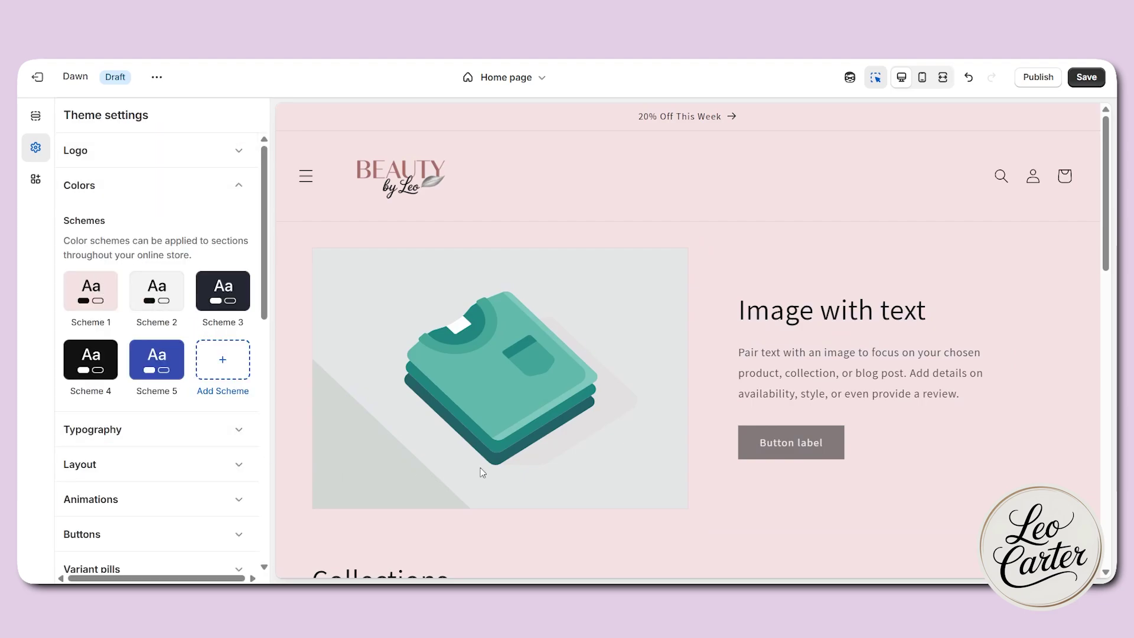
Step: Try Scheme 2 and Scheme 5 as the Collection list's color scheme, and return it to Scheme 1
scroll(481, 468, down, 5)
click(471, 290)
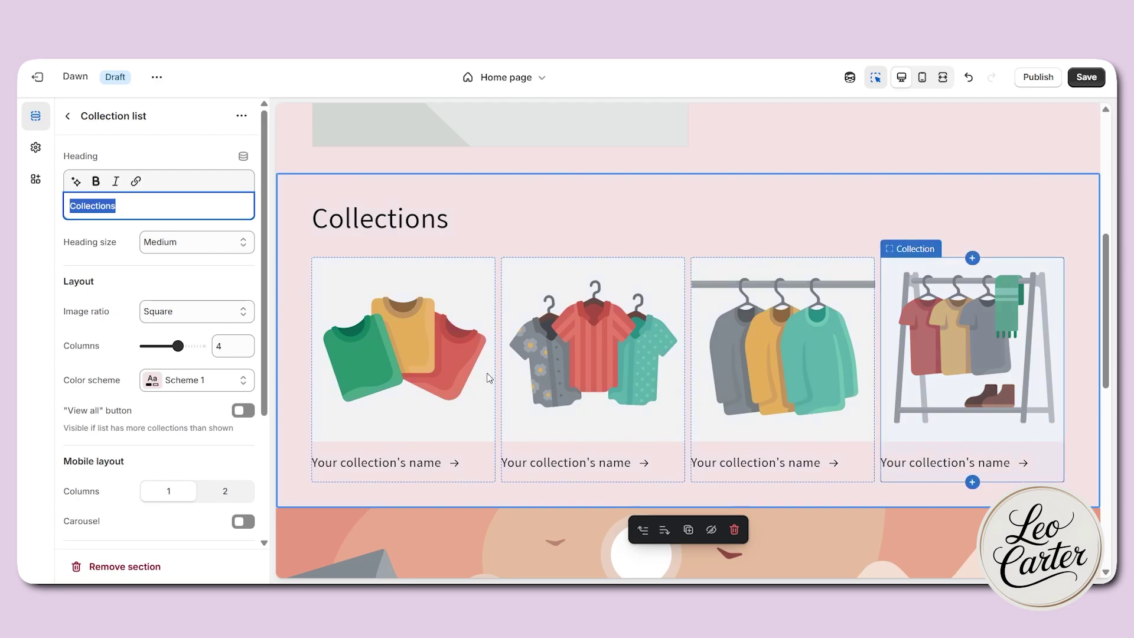
click(195, 381)
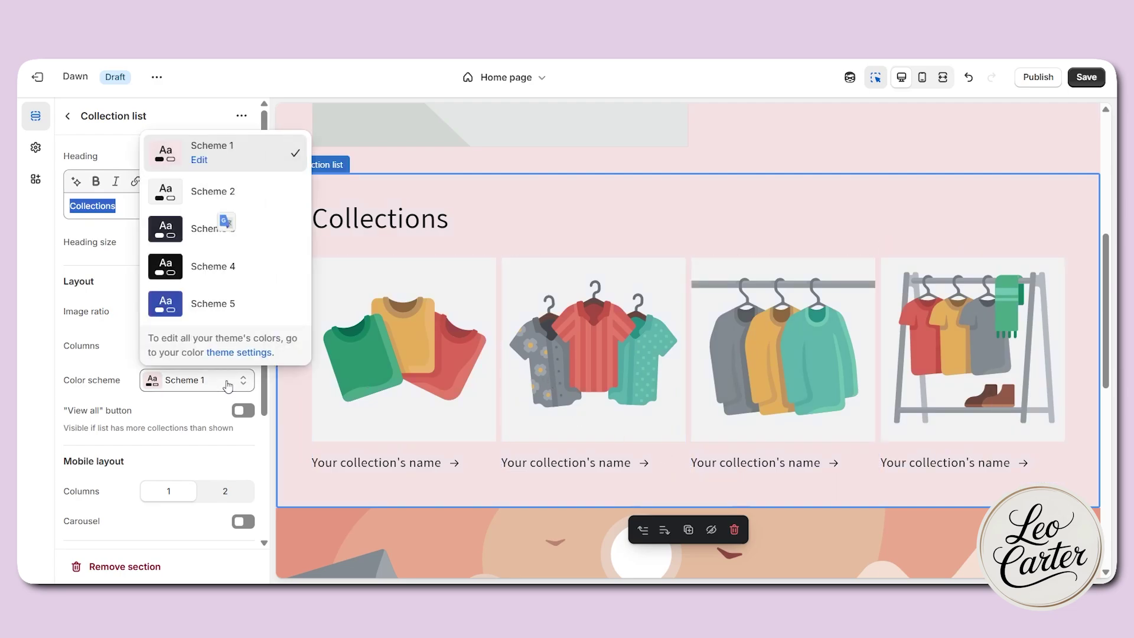
click(244, 193)
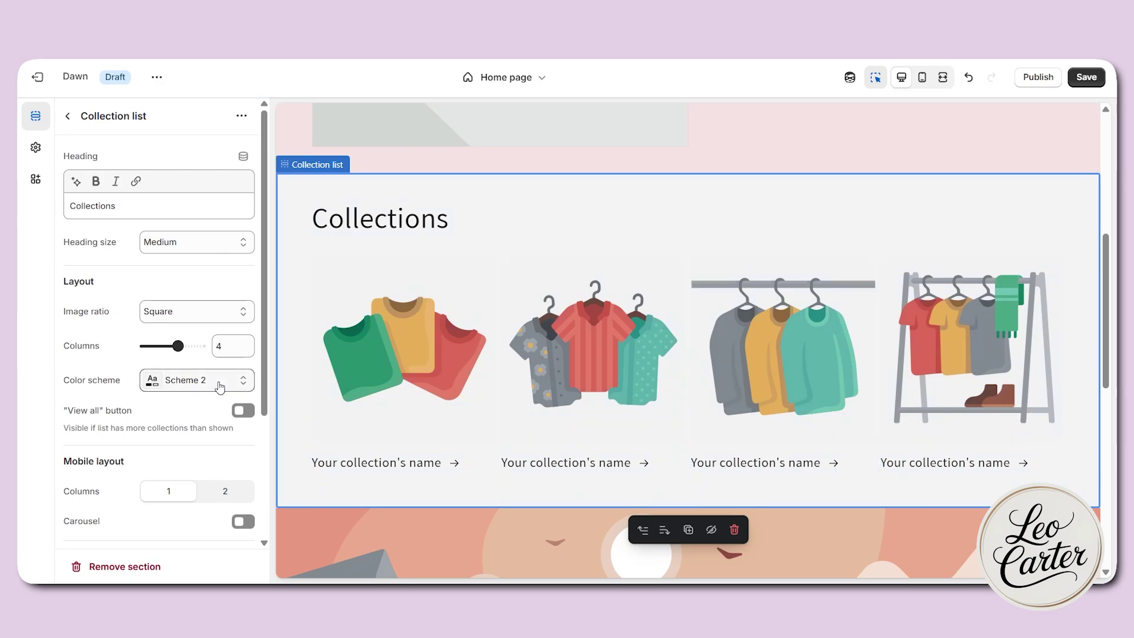
click(220, 385)
click(233, 303)
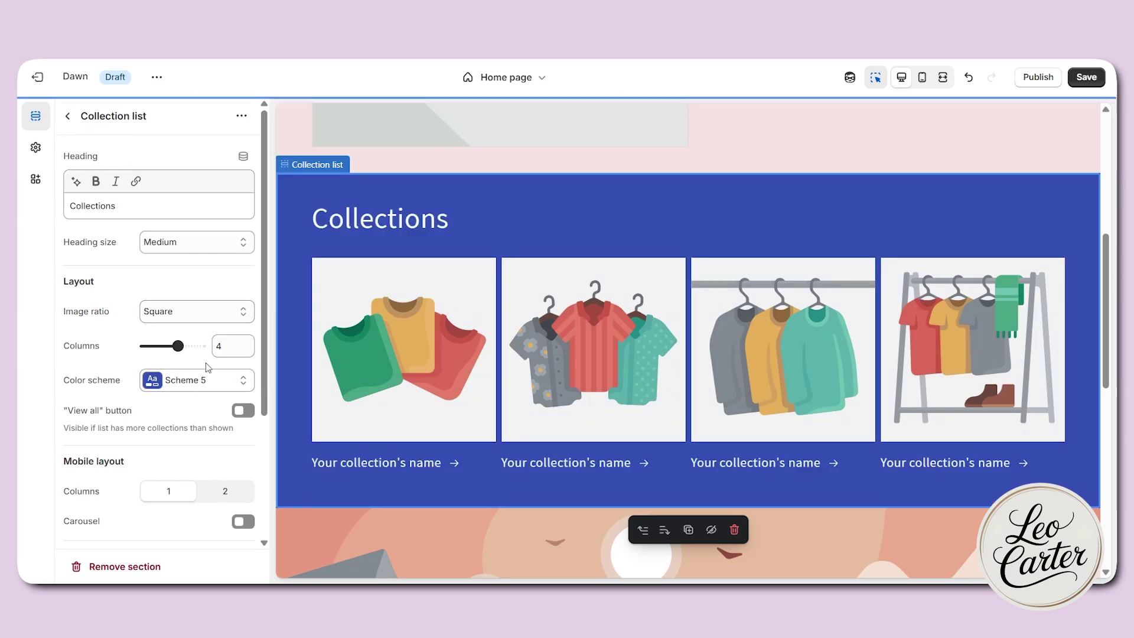
click(202, 382)
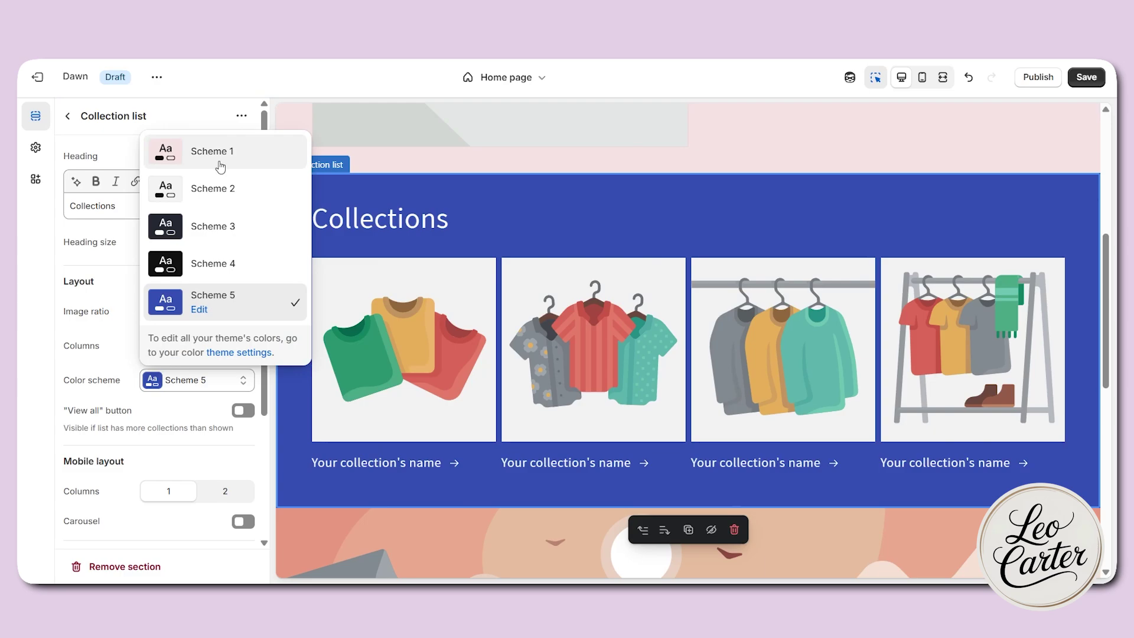
click(223, 155)
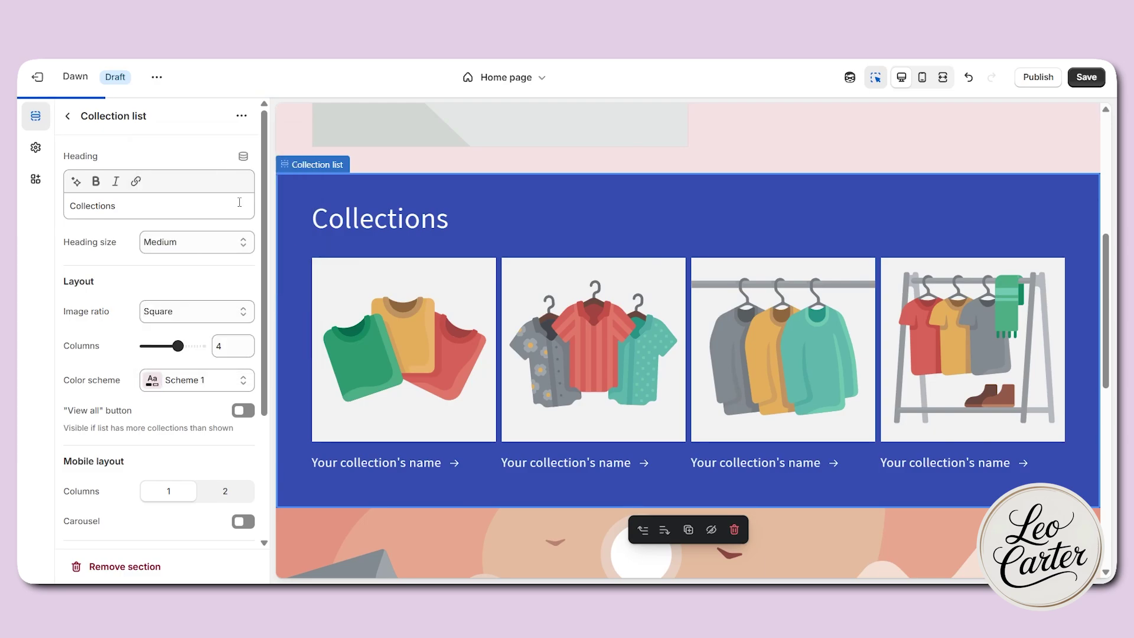
Step: Preview the home page at full width, and set the uploaded JPG of the woman holding the bottle as the Image with text section's image
key(ctrl+shift+f)
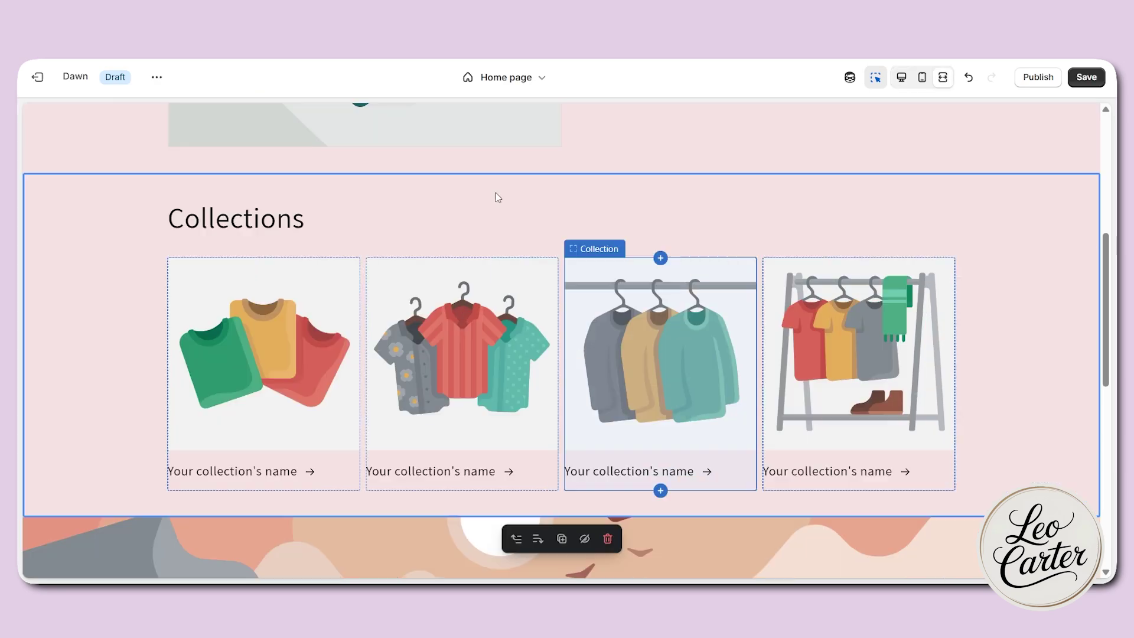
scroll(749, 151, up, 5)
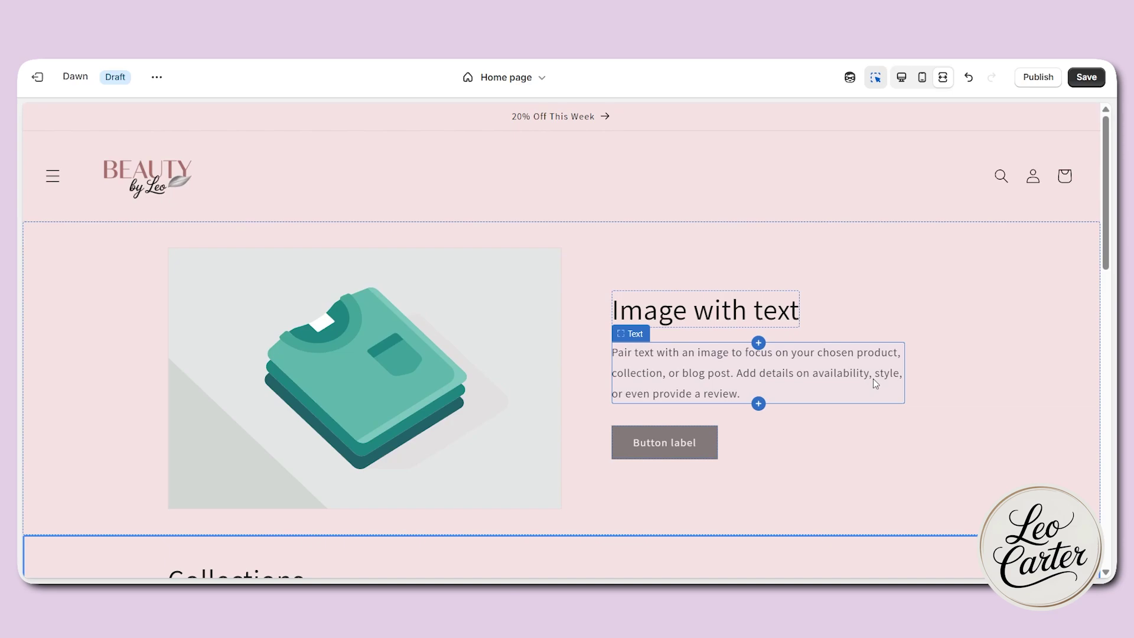
key(ctrl+shift+f)
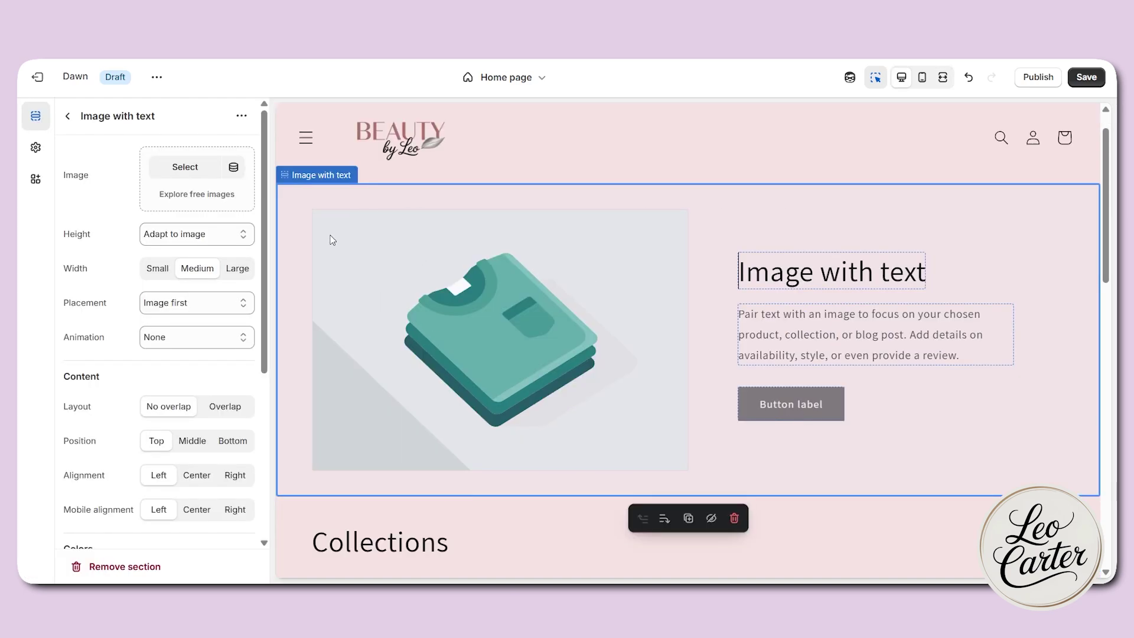
click(185, 169)
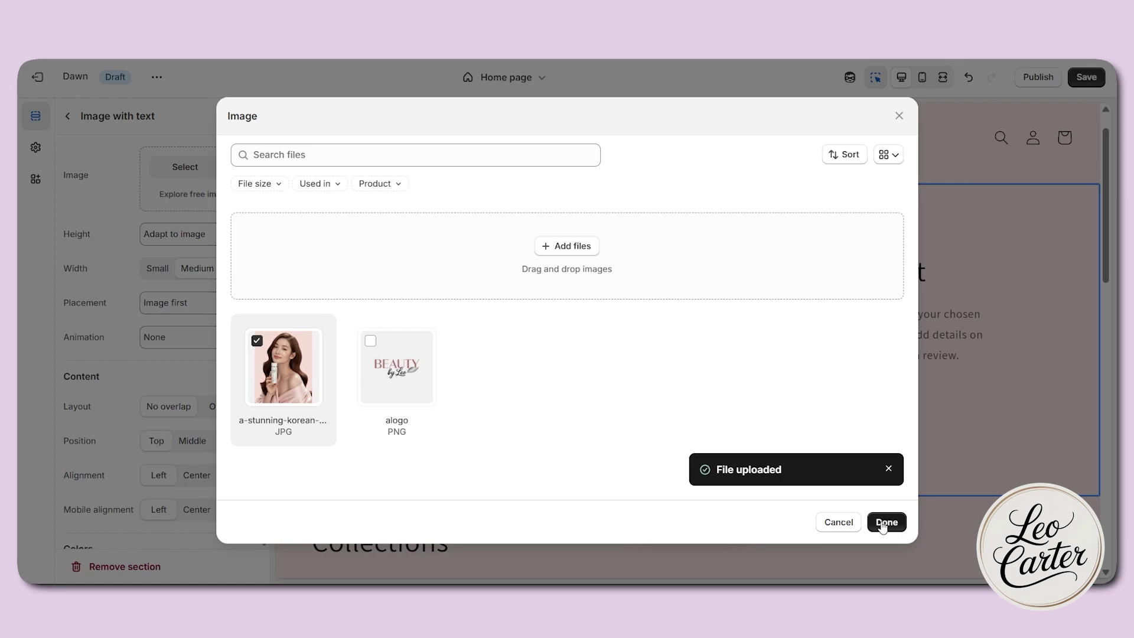
click(886, 522)
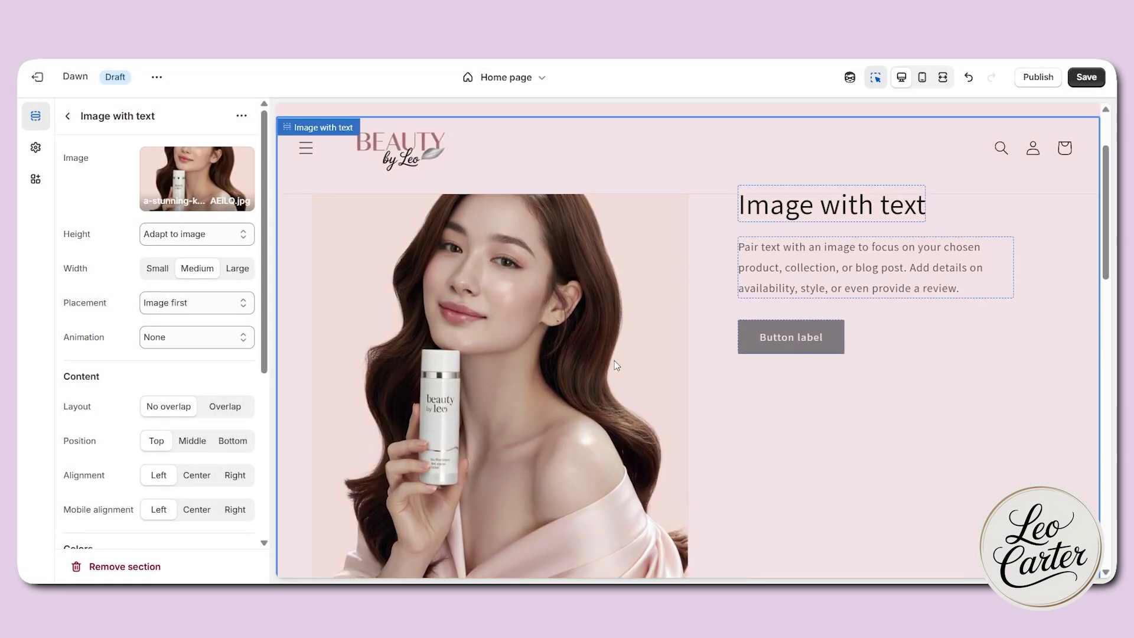
Step: Examine the Image with text section's new image and the sections below it in the full-width preview
click(943, 78)
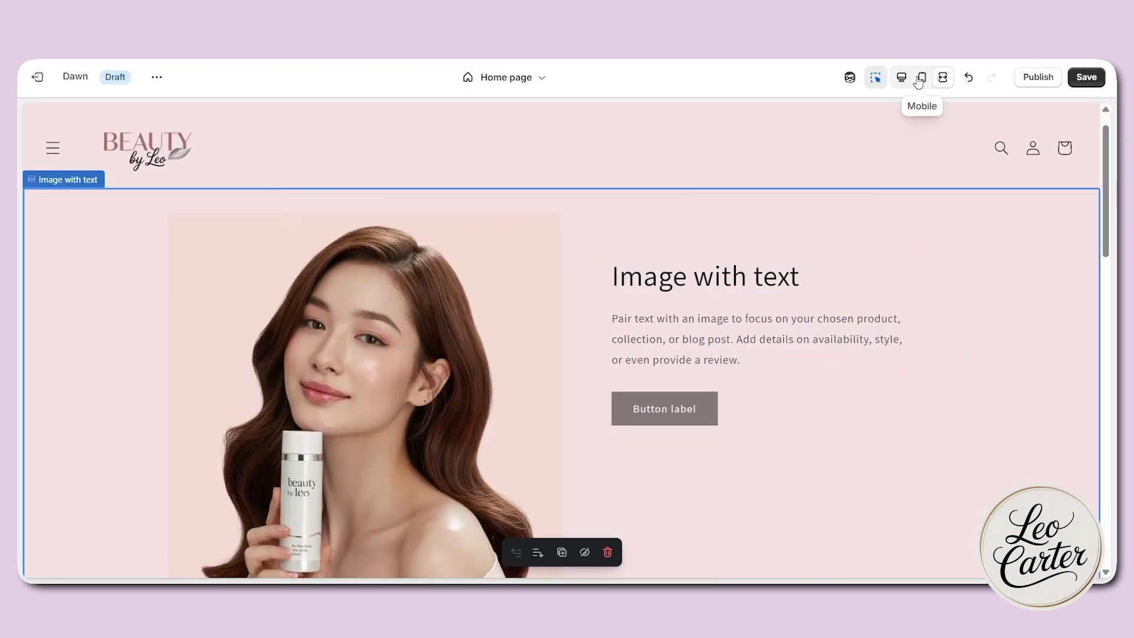
scroll(455, 293, down, 1)
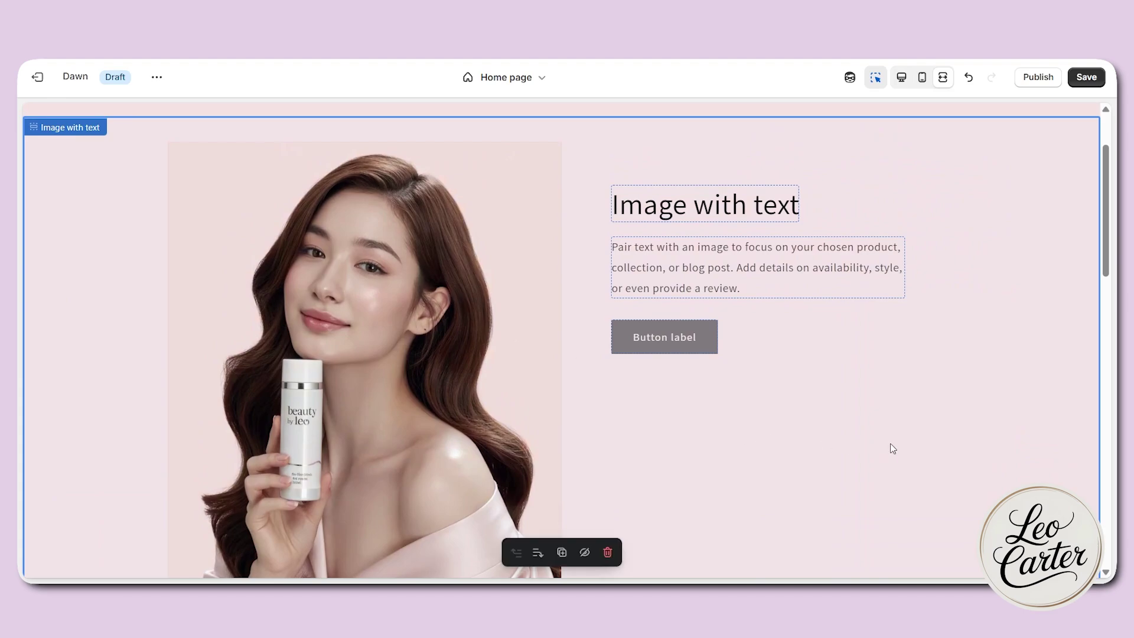
scroll(892, 448, down, 2)
scroll(304, 534, down, 1)
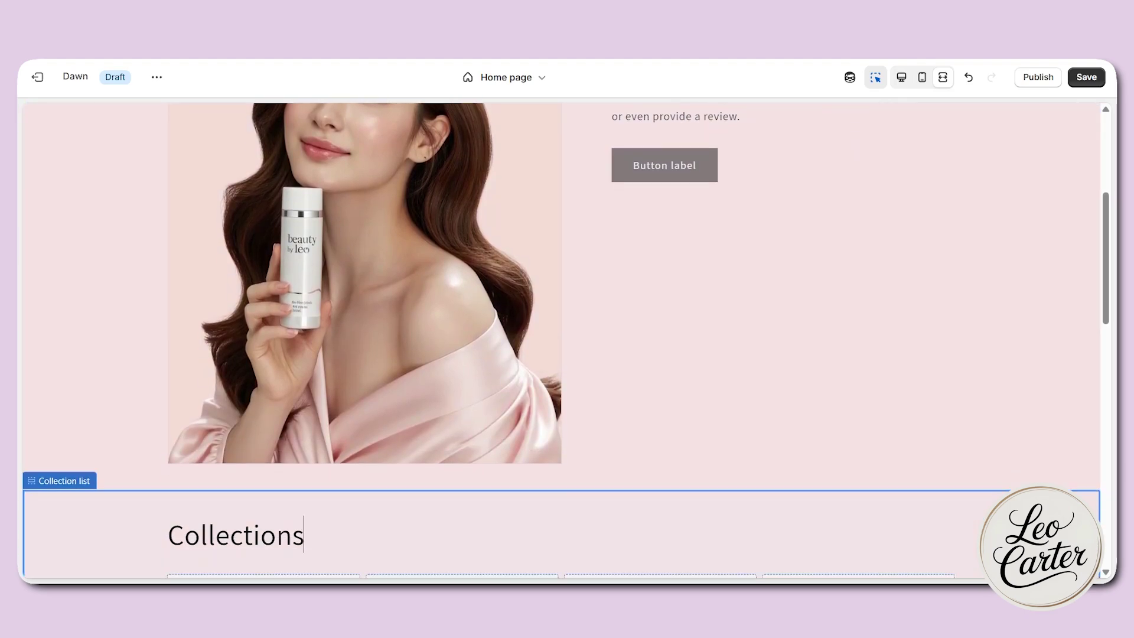
scroll(778, 193, down, 4)
scroll(814, 245, up, 4)
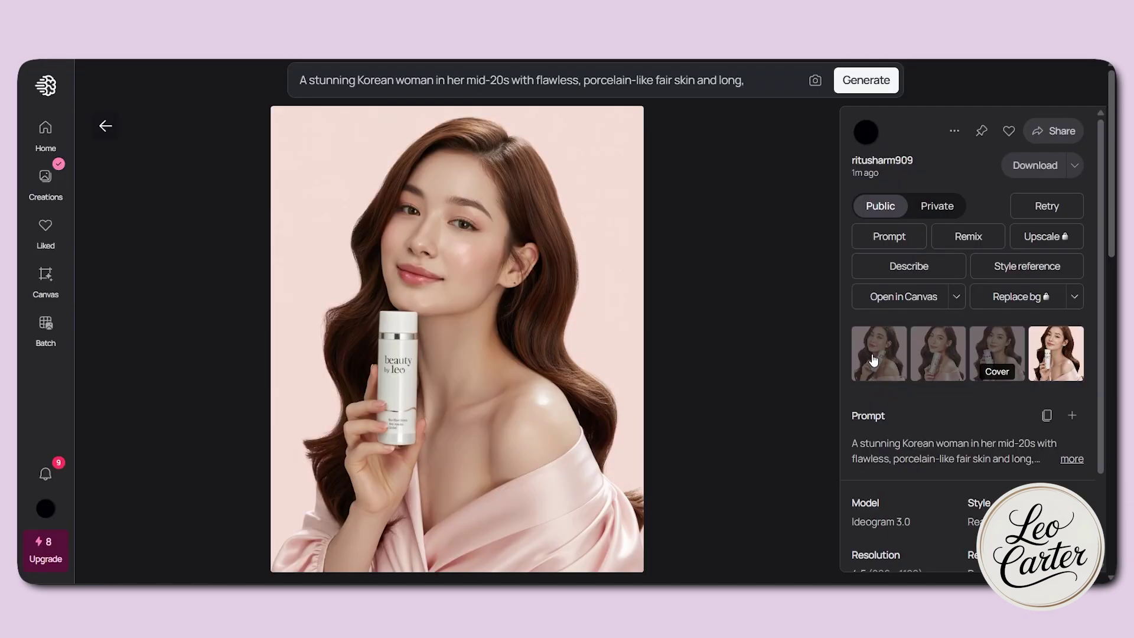
Step: Switch to Ideogram and compare the four generated variants of the woman holding the bottle
click(873, 360)
click(939, 354)
click(995, 350)
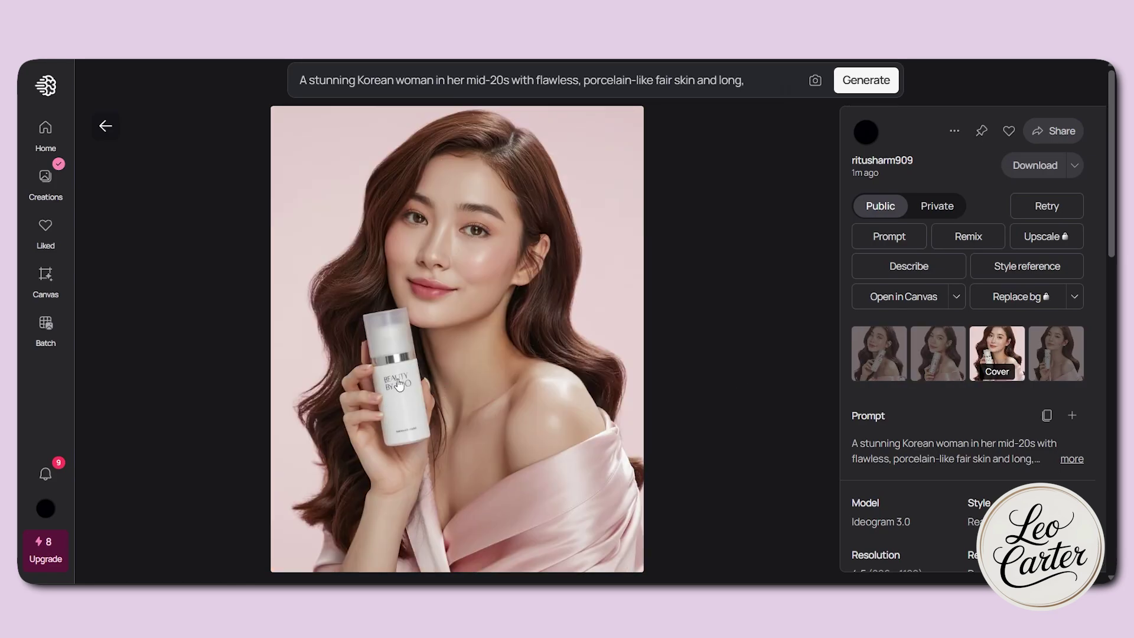
click(1051, 349)
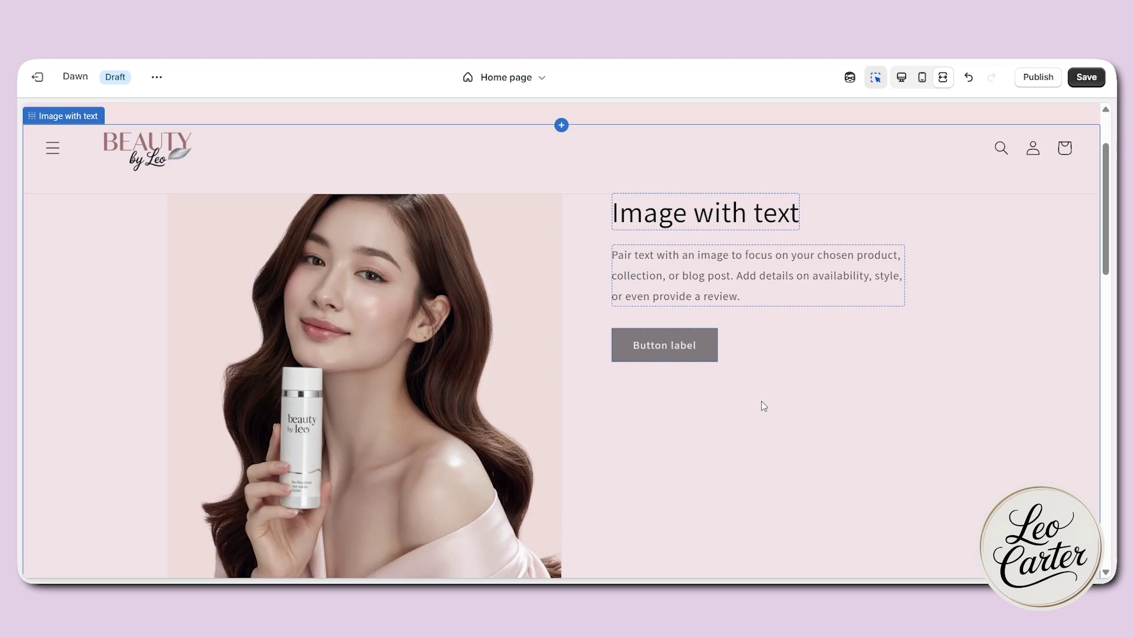
Step: Return to the Shopify theme editor and set the Collection list's image ratio to Portrait
key(ctrl+shift+f)
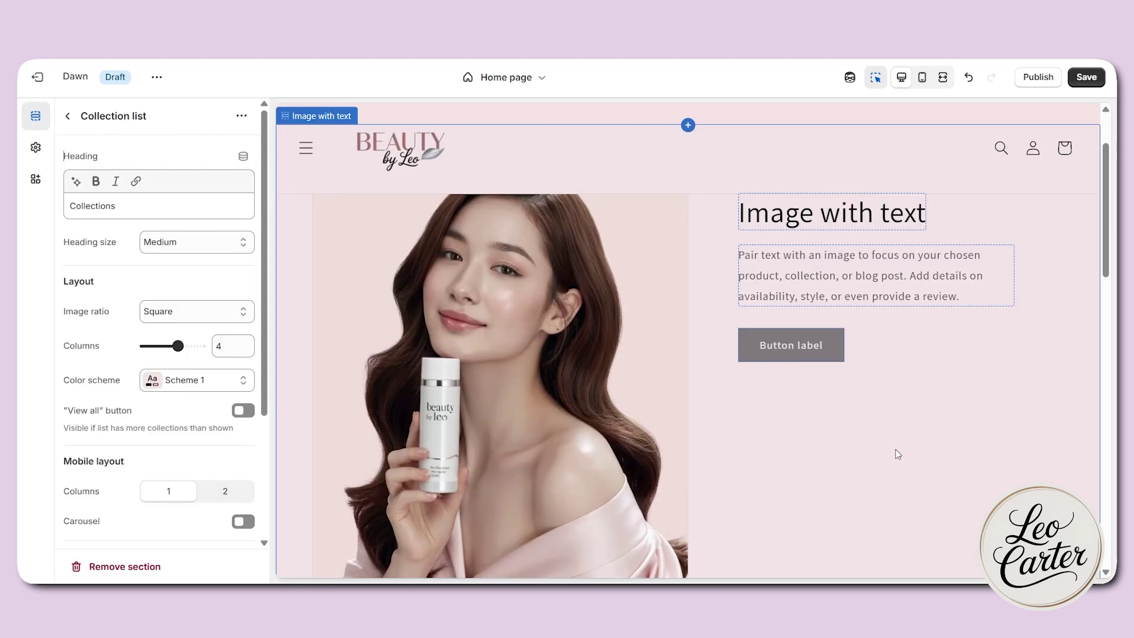
click(189, 312)
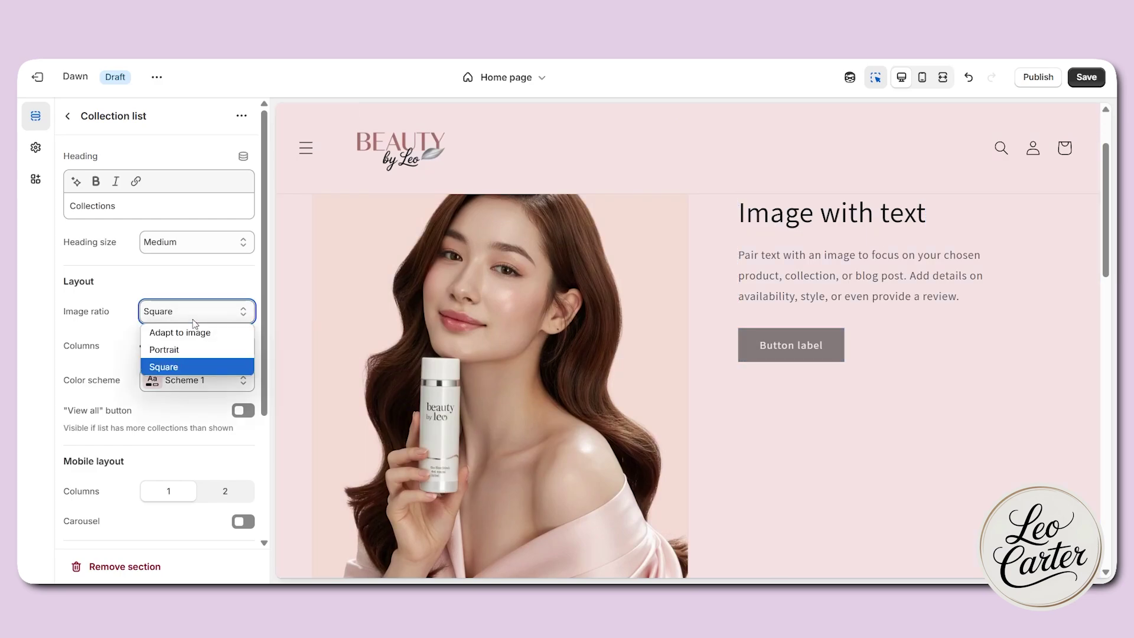
click(185, 353)
scroll(583, 384, up, 5)
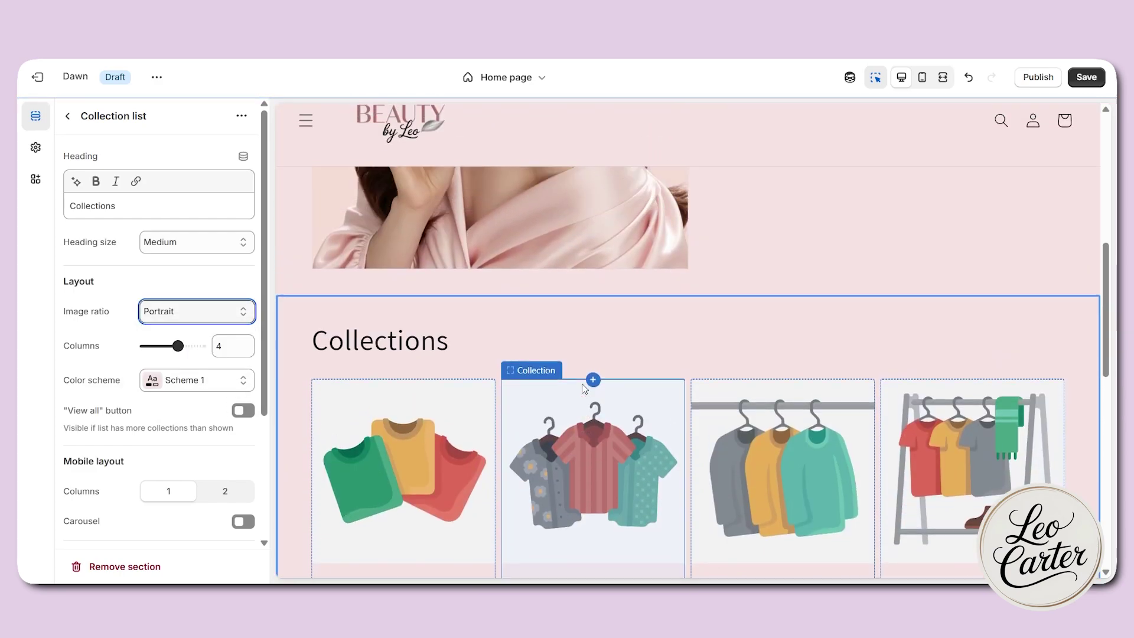
Step: Inspect the placement and animation options of the Image with text section
click(529, 396)
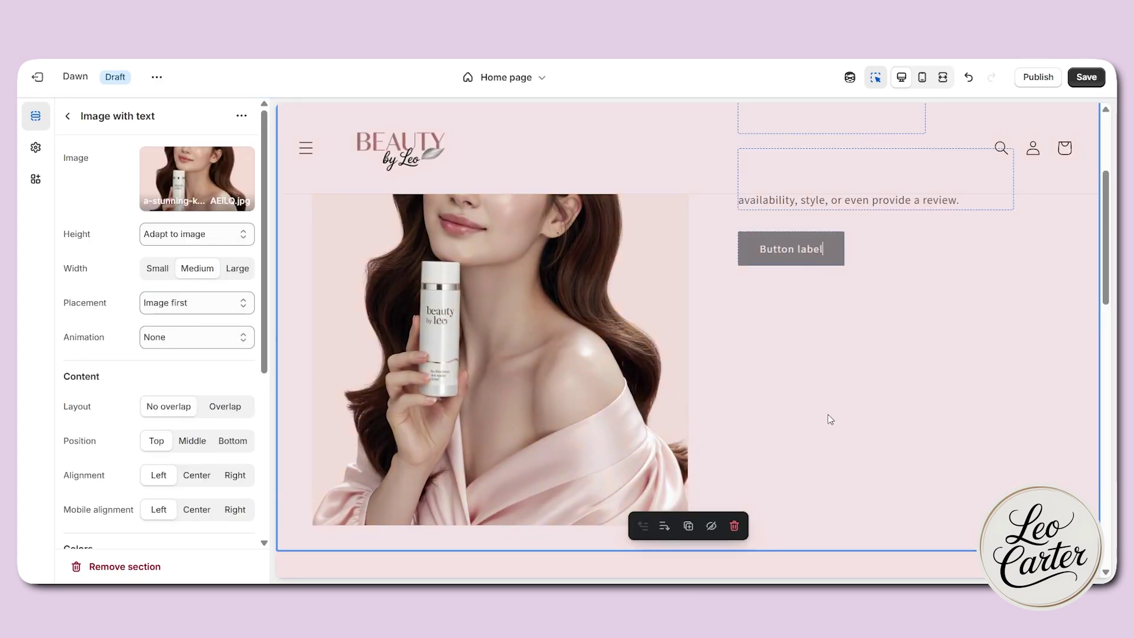
scroll(682, 412, up, 2)
click(206, 303)
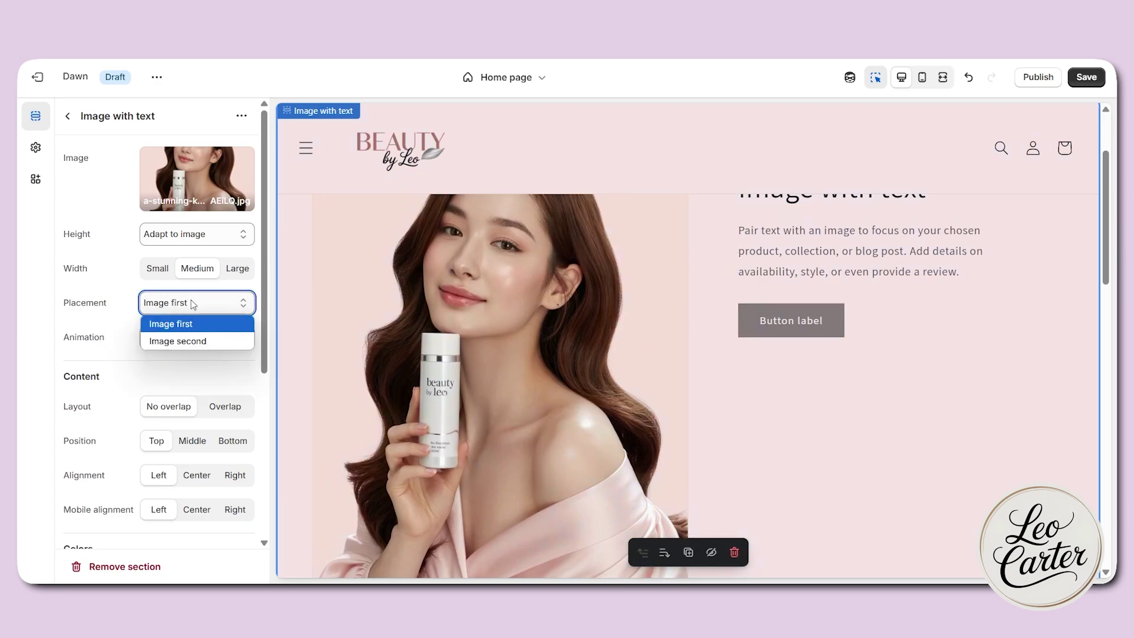
click(121, 291)
click(186, 340)
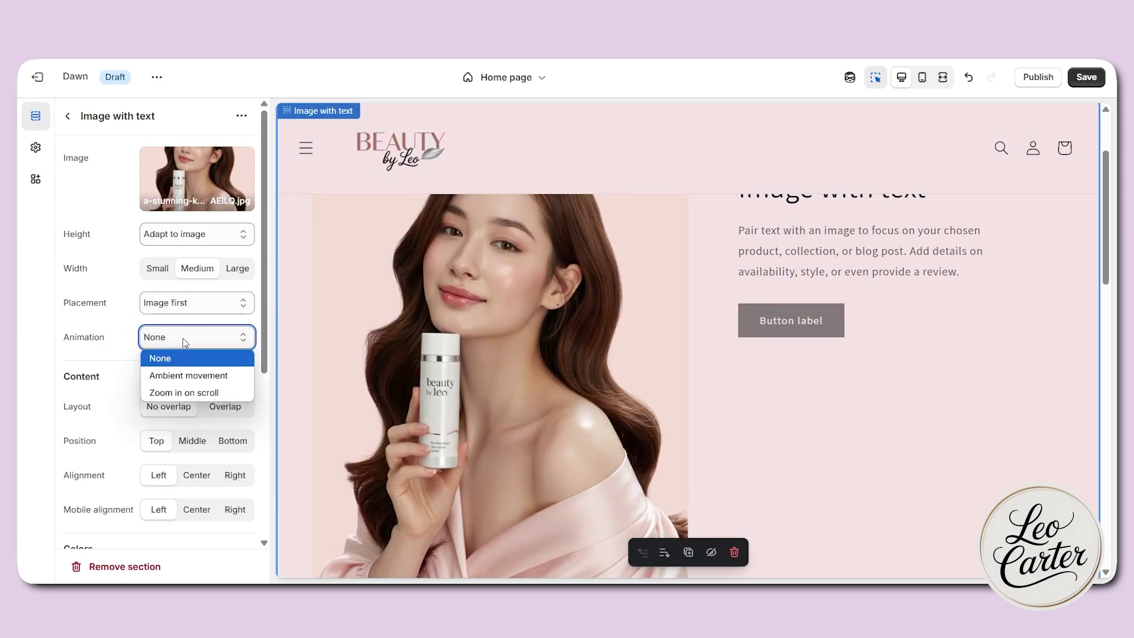
click(189, 234)
Step: Try the Medium height for the Image with text section's image, set it to Large, and check it in the preview
click(189, 234)
click(170, 290)
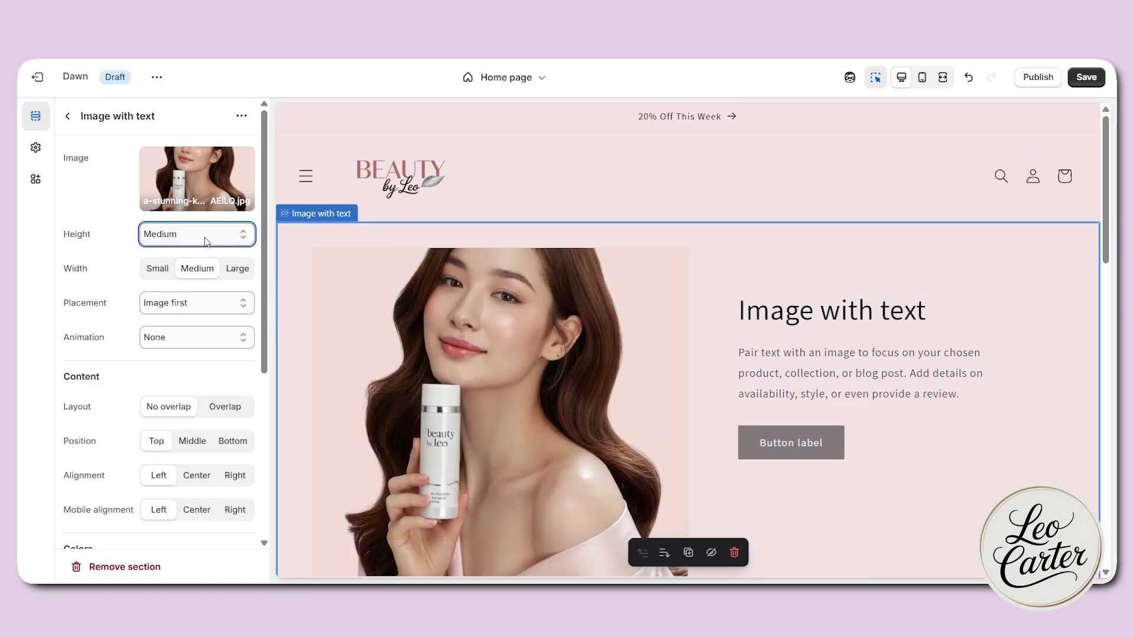
click(206, 241)
click(183, 300)
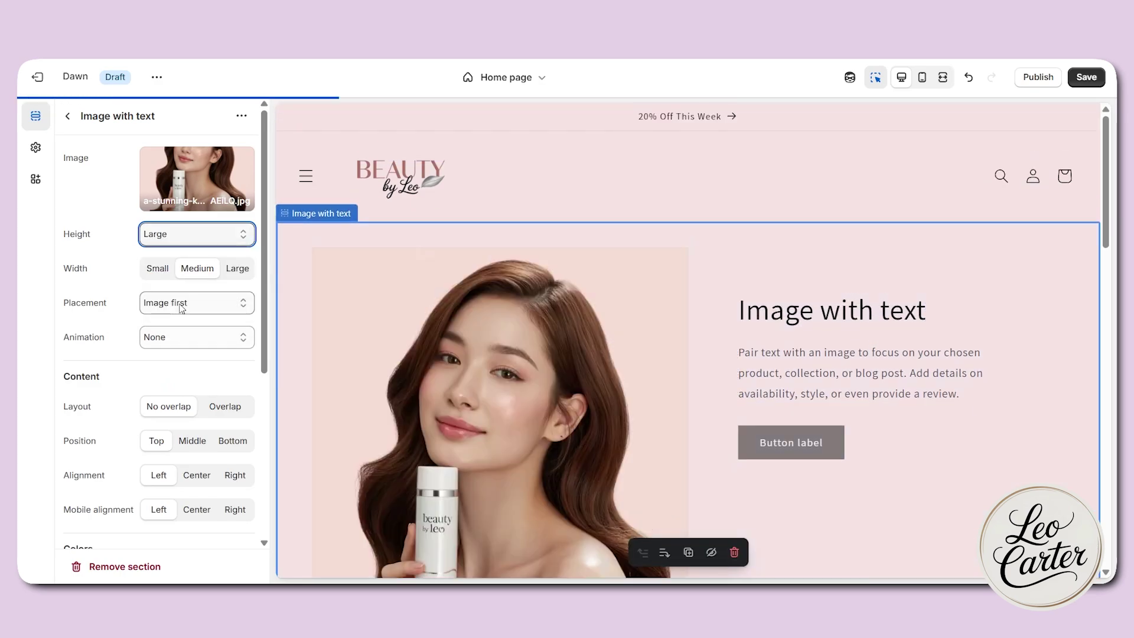
scroll(558, 374, down, 3)
scroll(562, 375, up, 1)
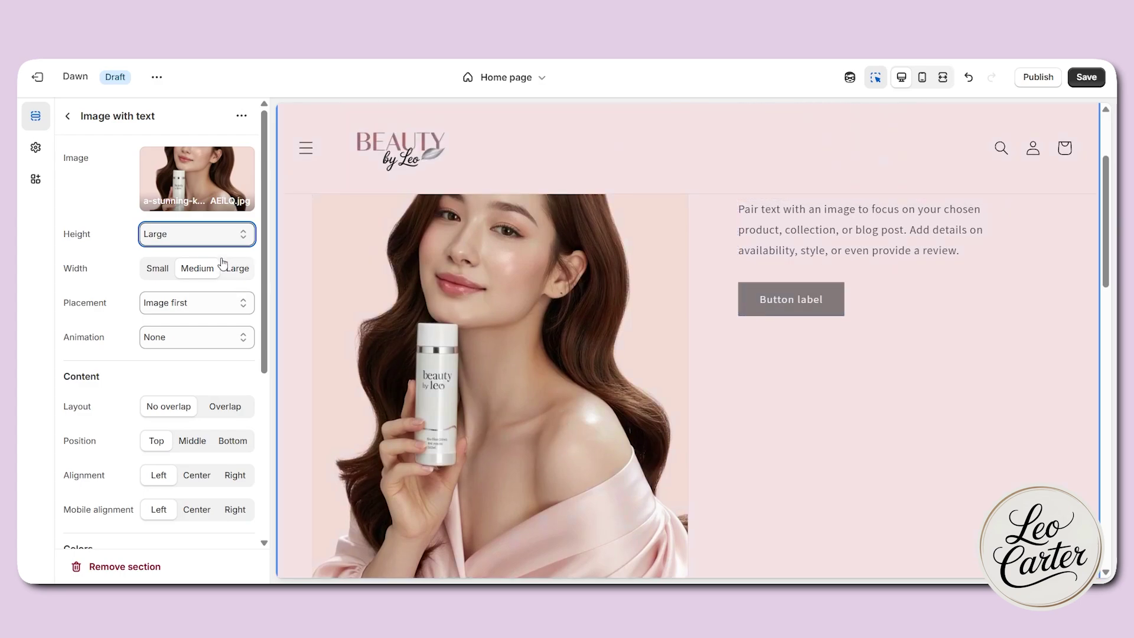
Step: Set the Image with text section's image height to Adapt to image, compare the Medium and Large widths, and choose Small
click(218, 235)
click(177, 253)
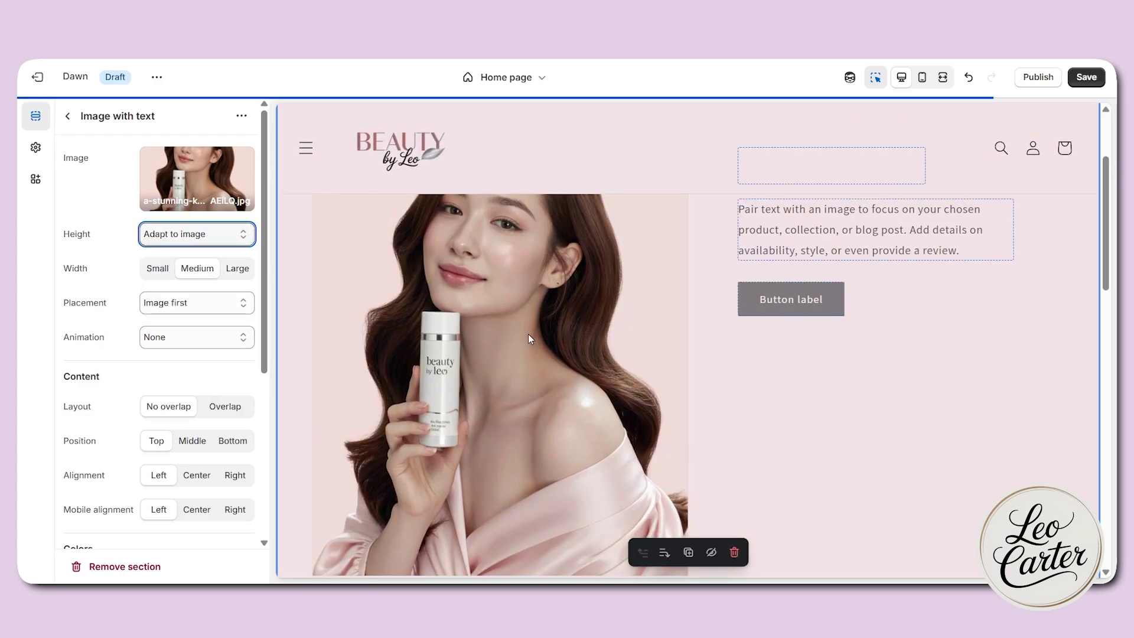
click(157, 270)
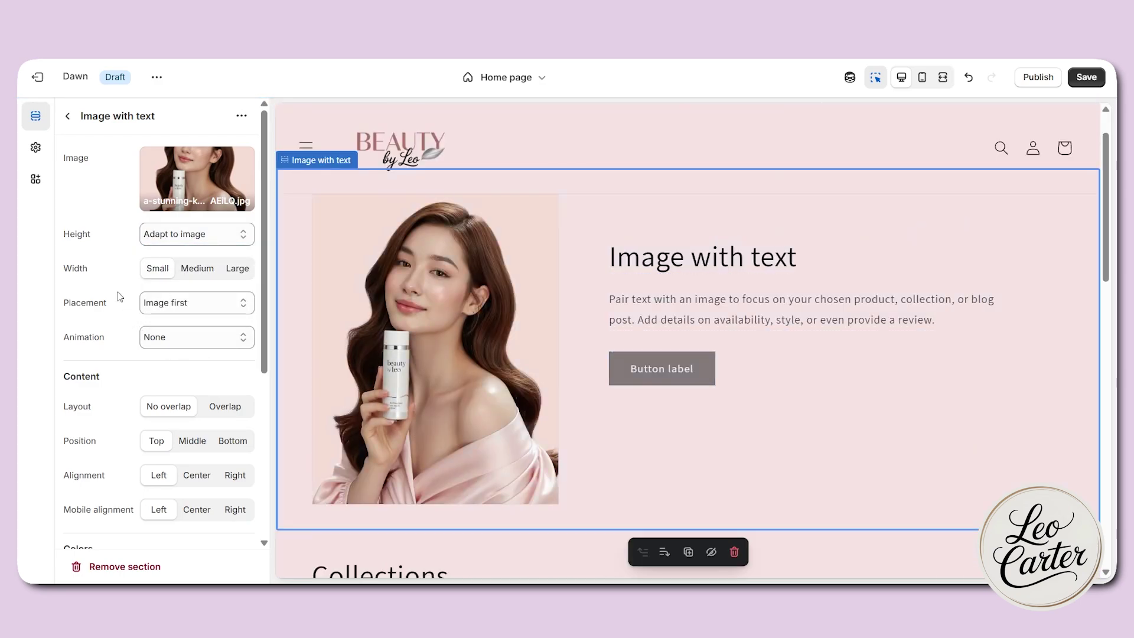
click(204, 272)
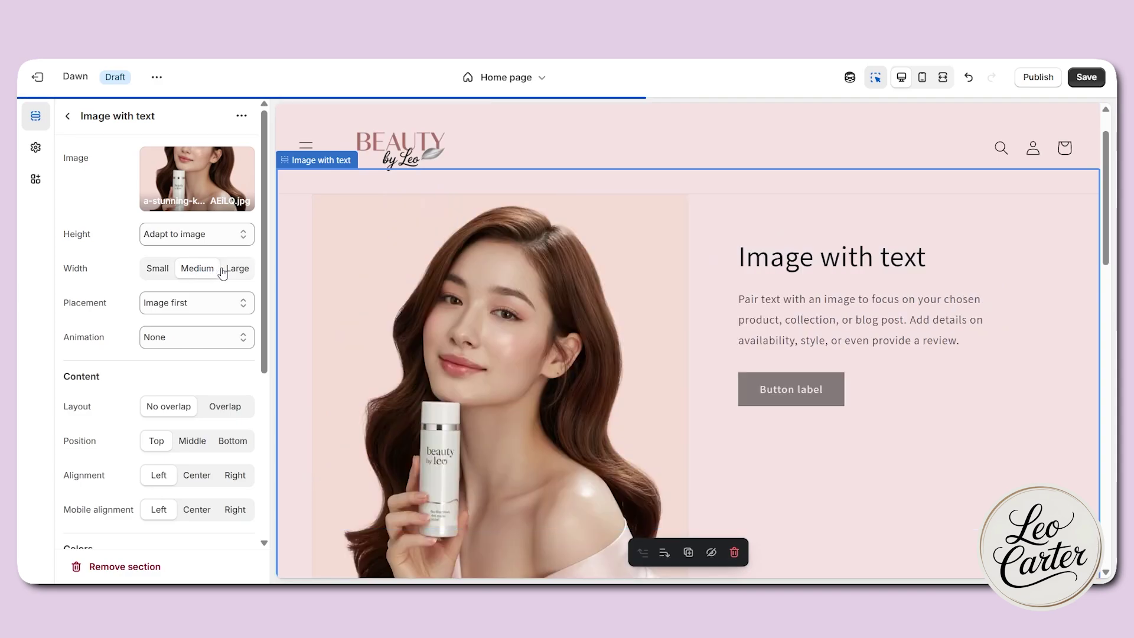
click(233, 272)
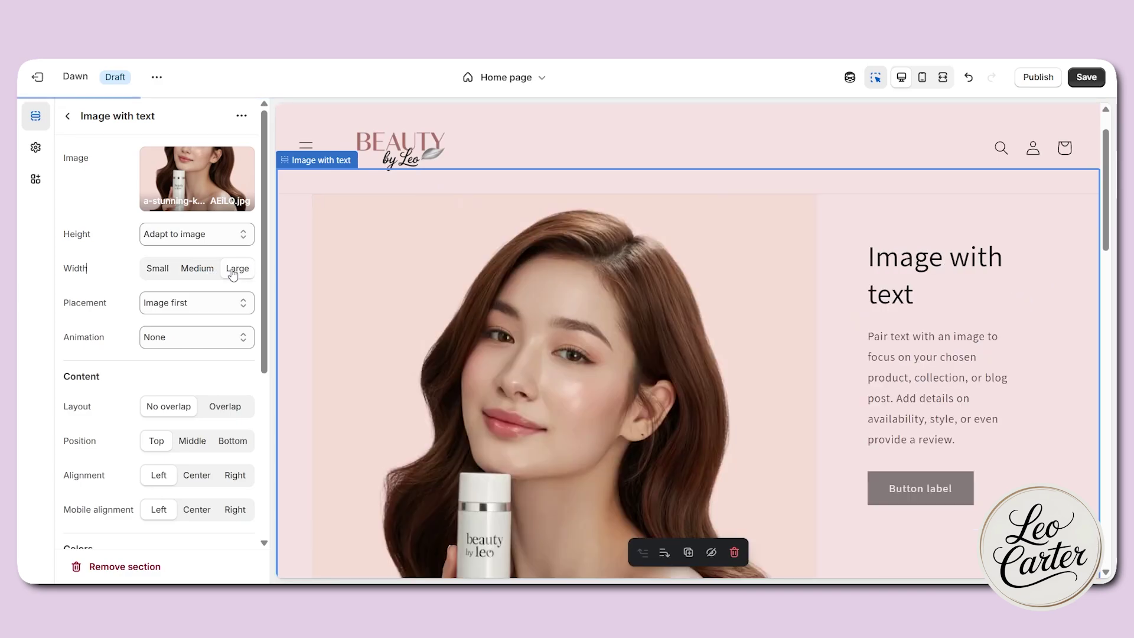
click(157, 272)
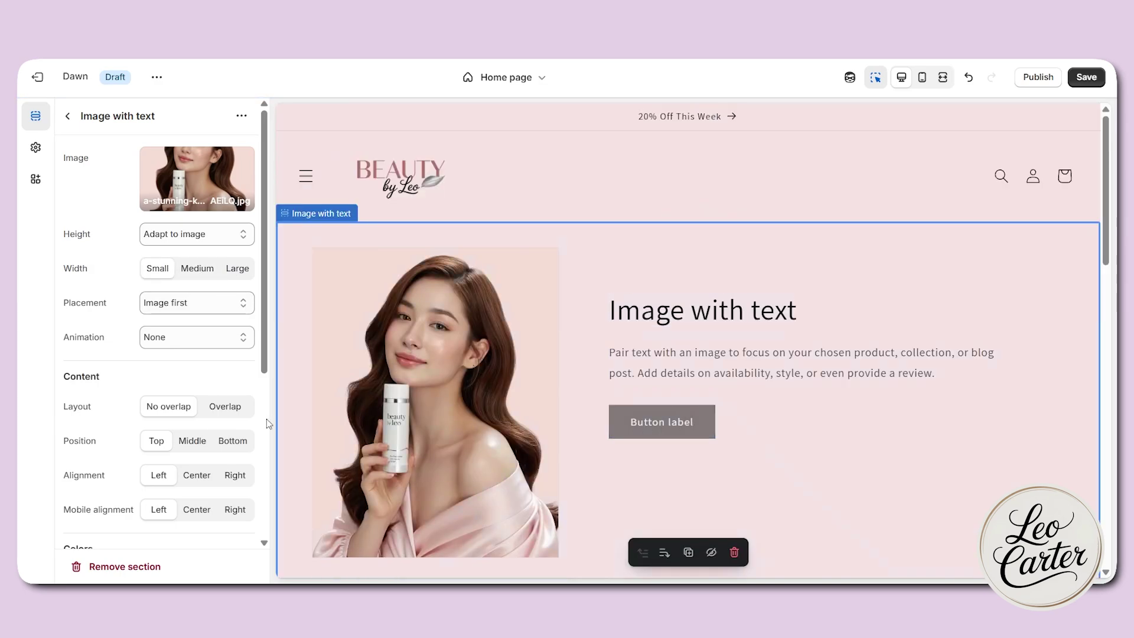
Step: Try the Overlap layout, restore No overlap, and set the content position to Middle with Center alignment on desktop and mobile
click(222, 408)
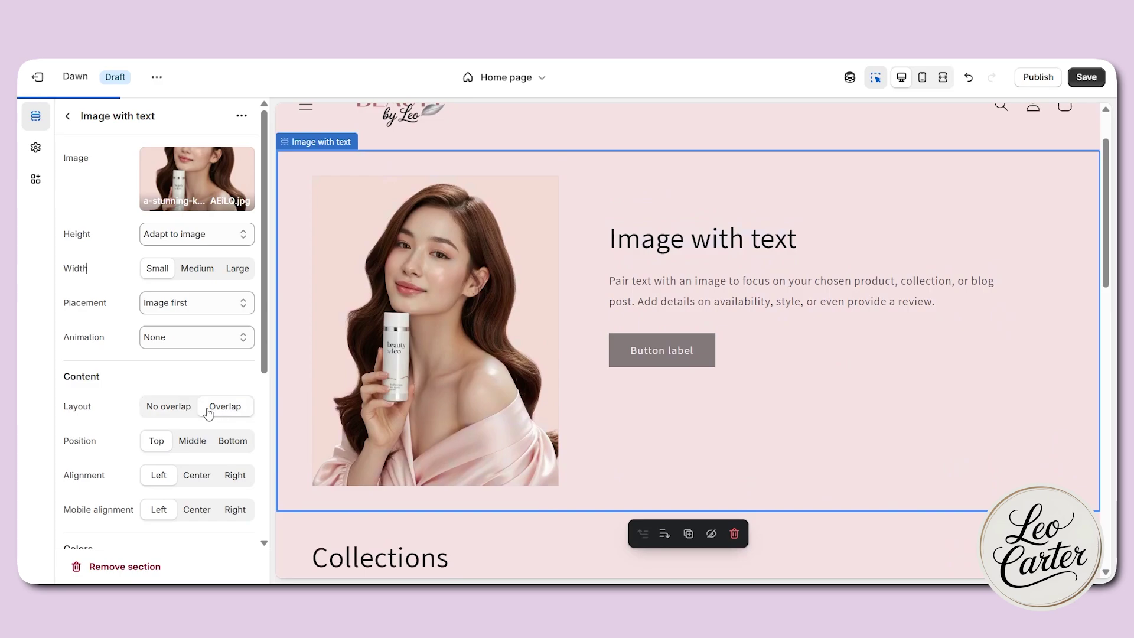
click(164, 414)
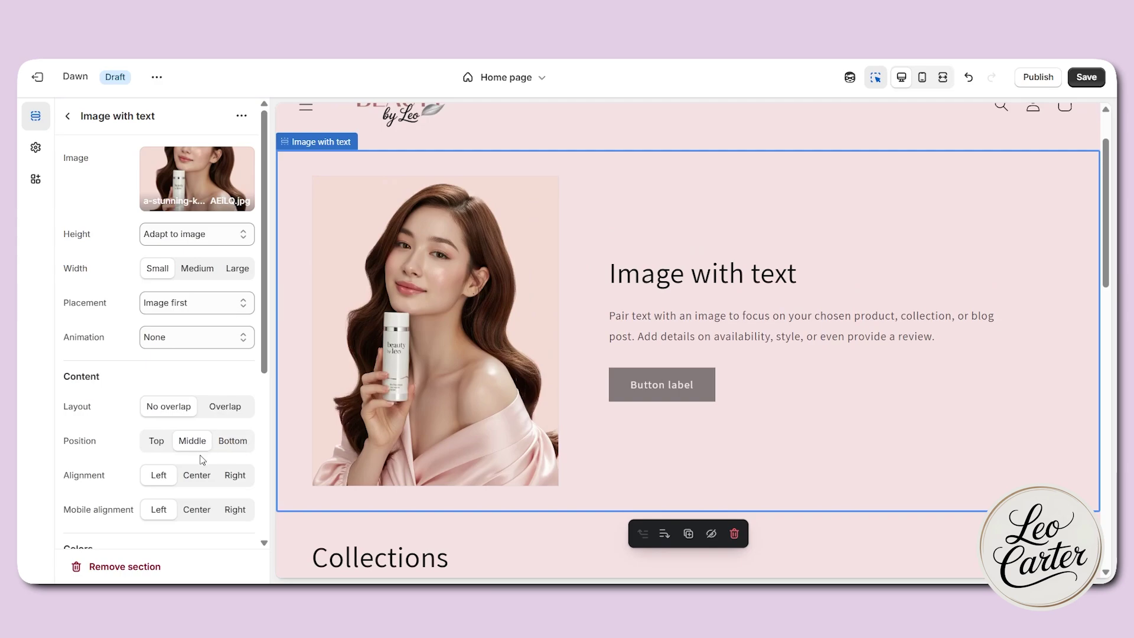
click(236, 477)
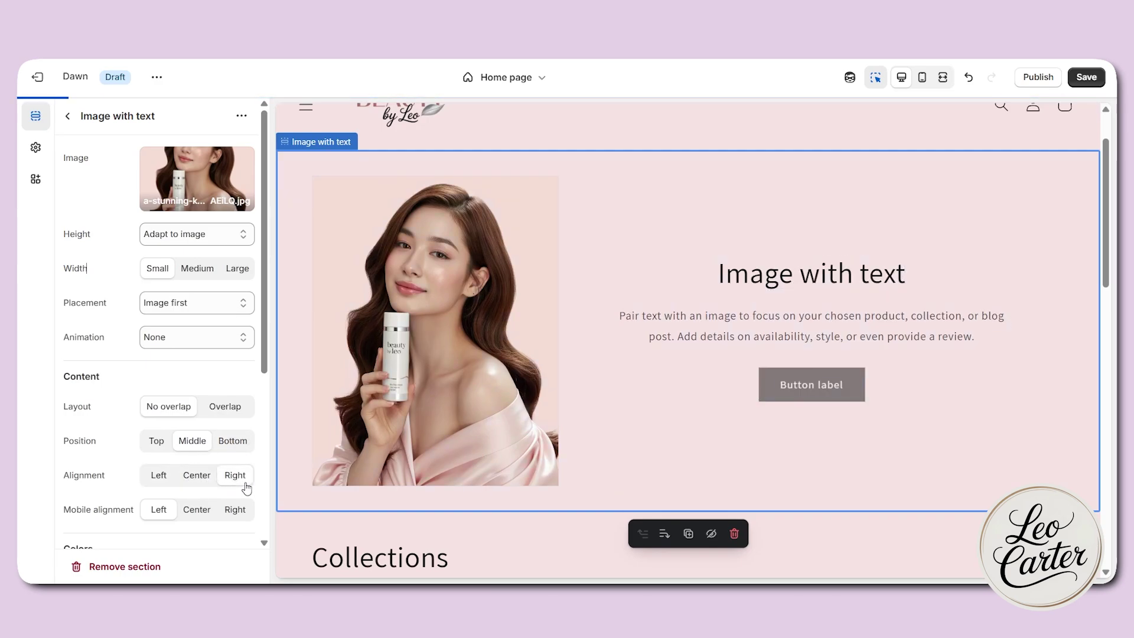
click(197, 478)
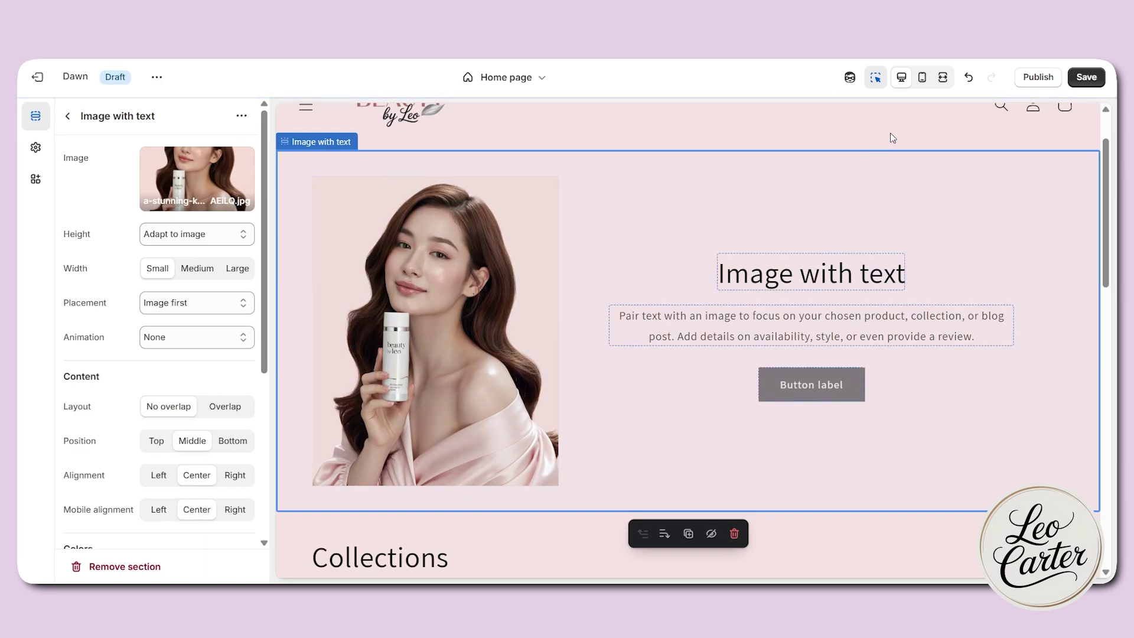
Step: Check the Image with text section in the mobile preview and return to the desktop preview
click(922, 78)
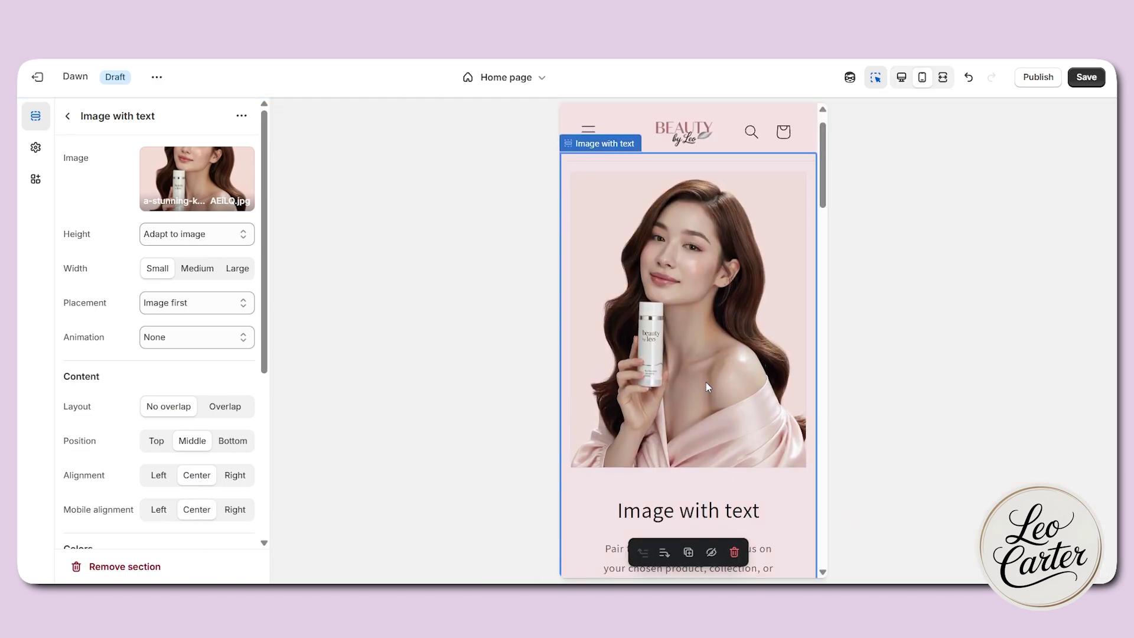
click(157, 516)
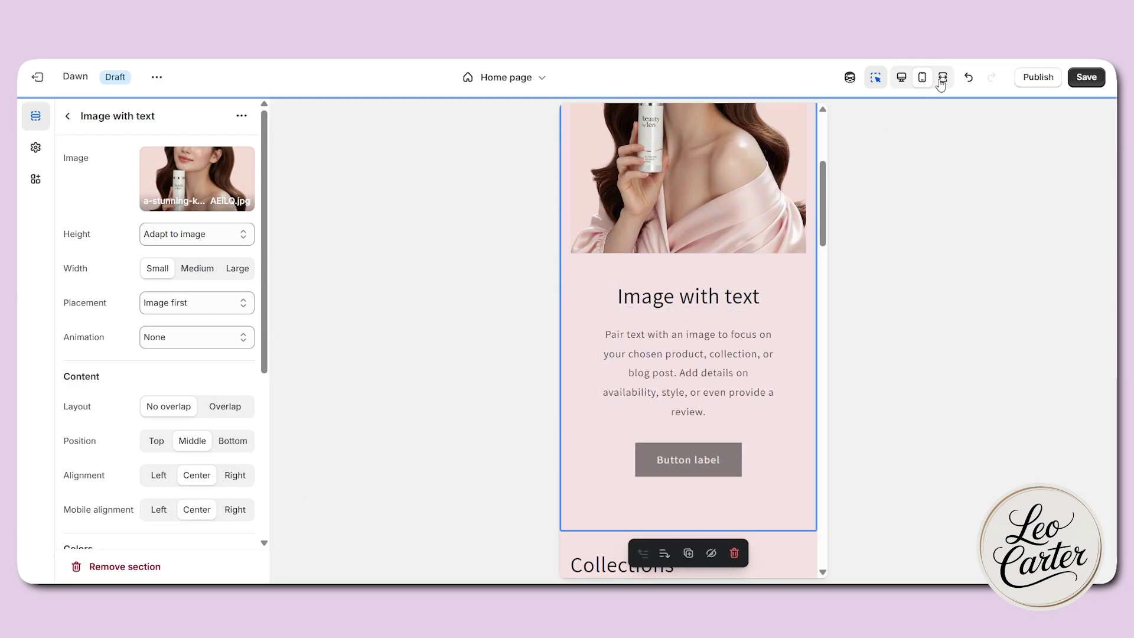
click(901, 77)
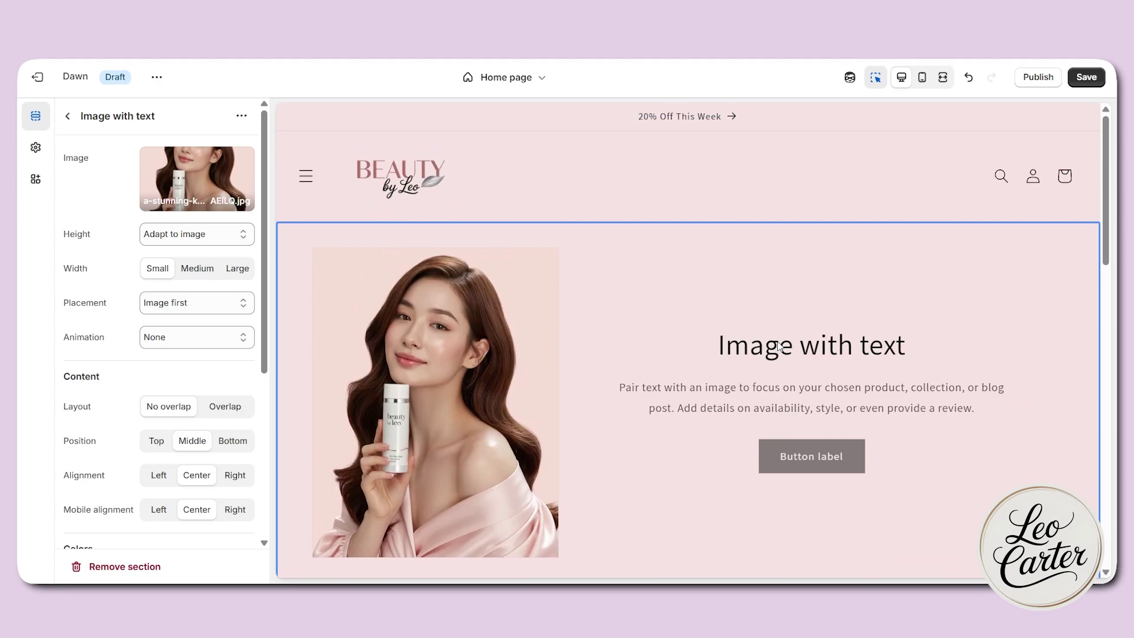
Step: Change the Image with text section's heading to "New GlassSkin Care" in italics without bold
click(786, 349)
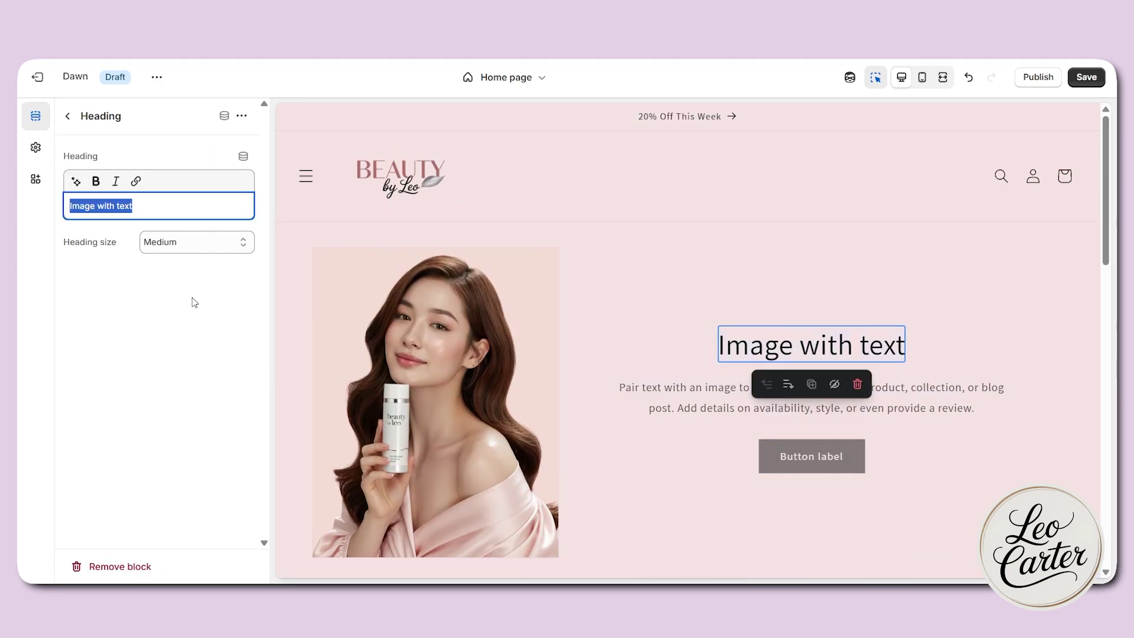
text(New GlassSkin Care)
triple_click(126, 207)
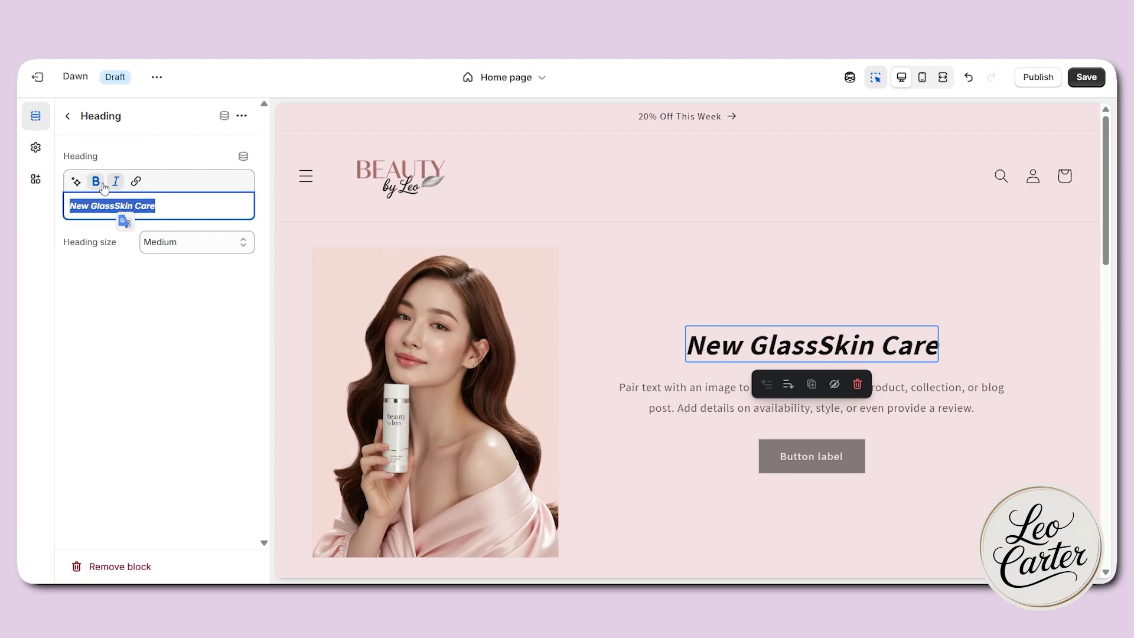
click(96, 182)
click(117, 181)
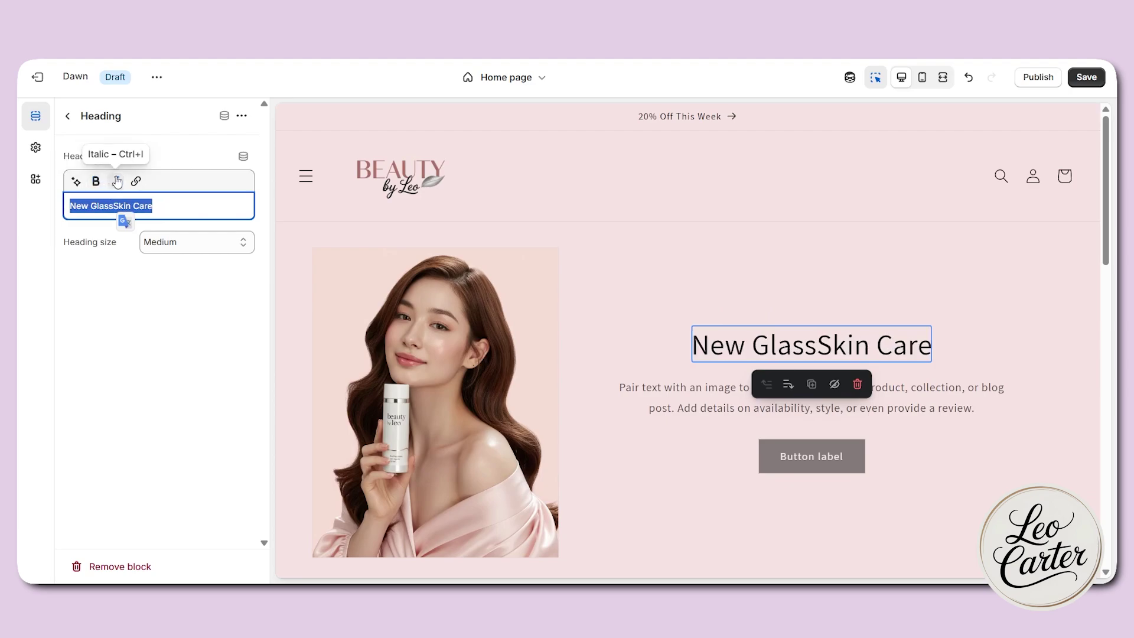
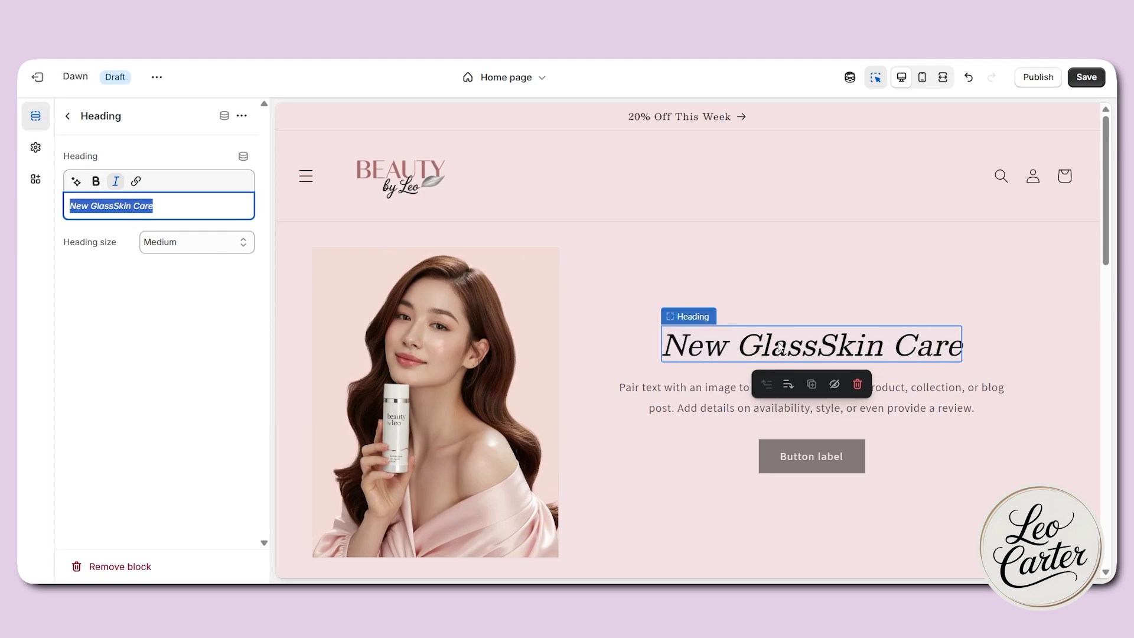
Step: Try Bodoni Moda as the theme's heading font and browse the other fonts in the typography settings
click(35, 147)
click(167, 221)
click(167, 222)
click(199, 289)
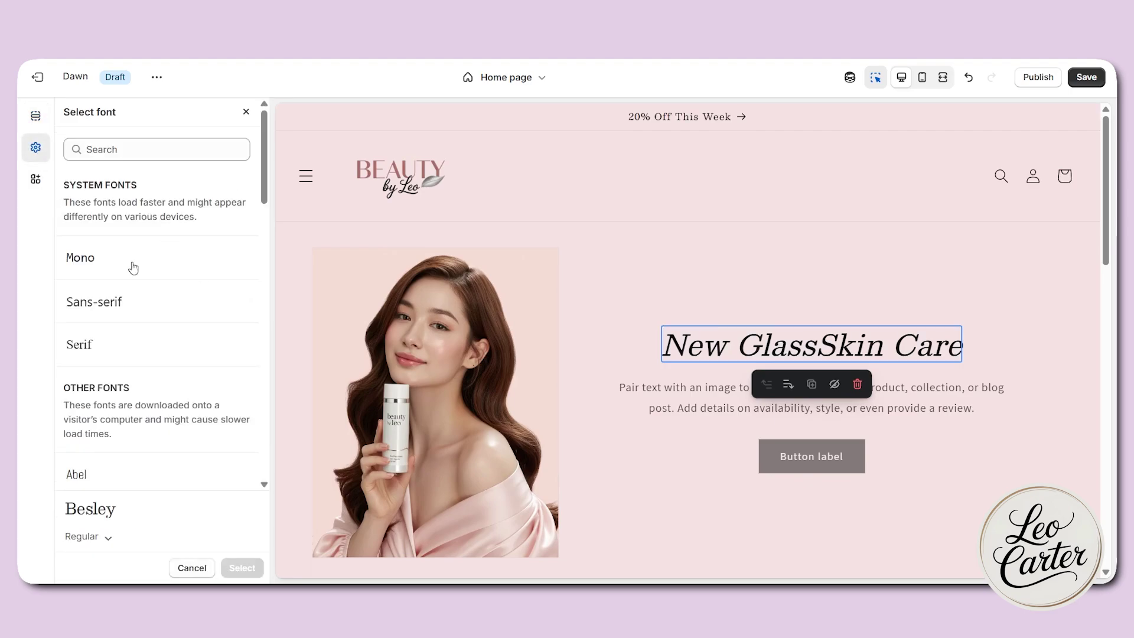
scroll(147, 387, down, 15)
scroll(149, 387, down, 5)
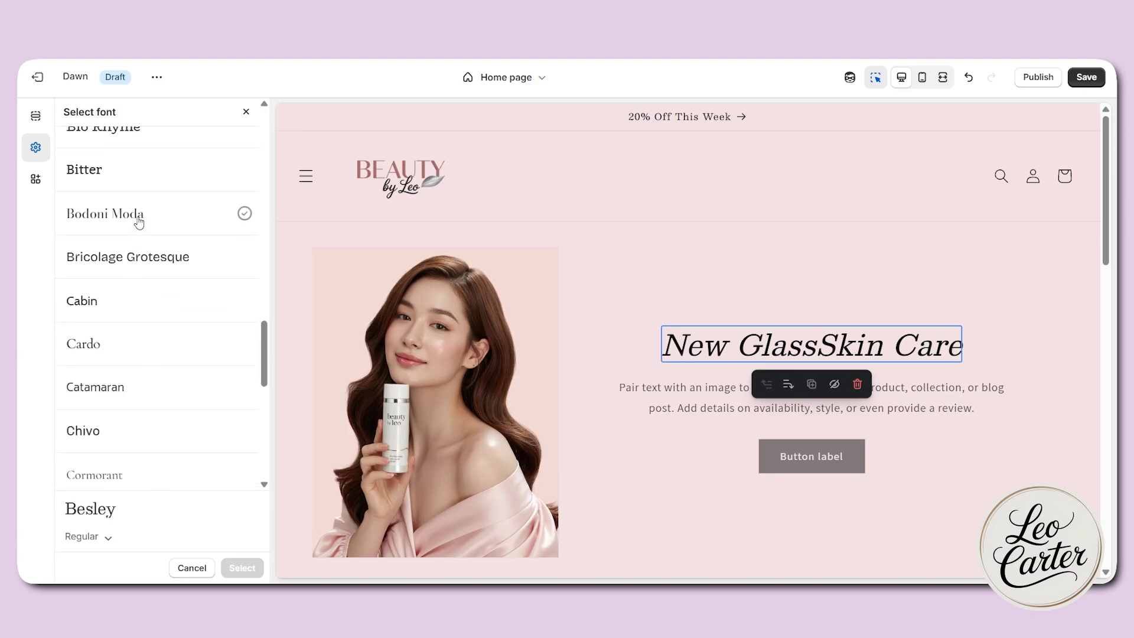
click(138, 221)
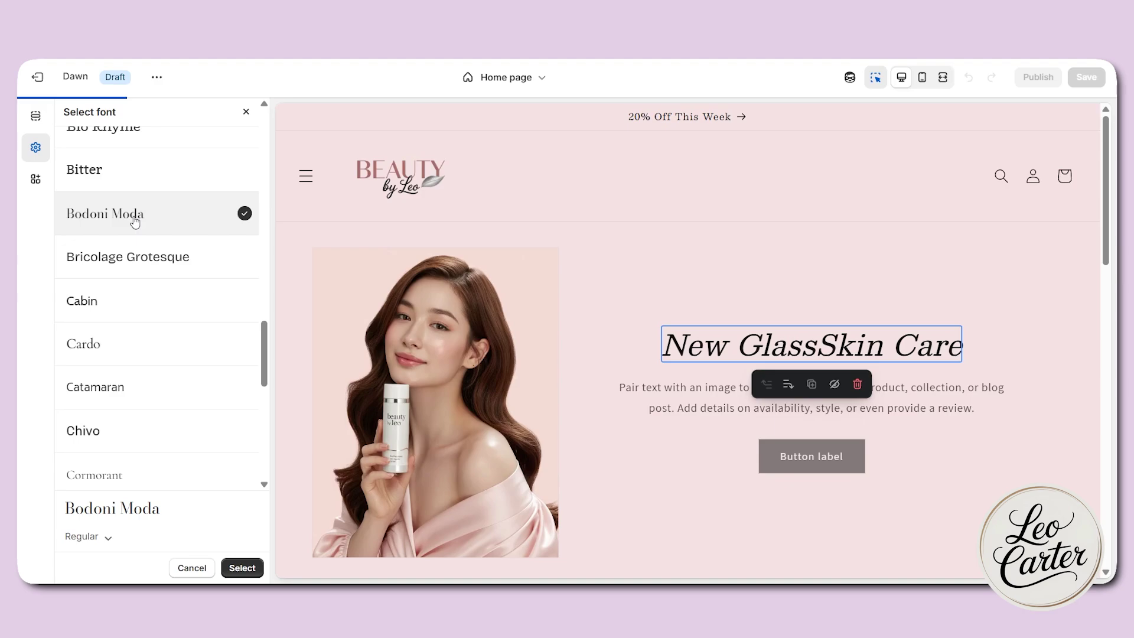
scroll(140, 408, down, 10)
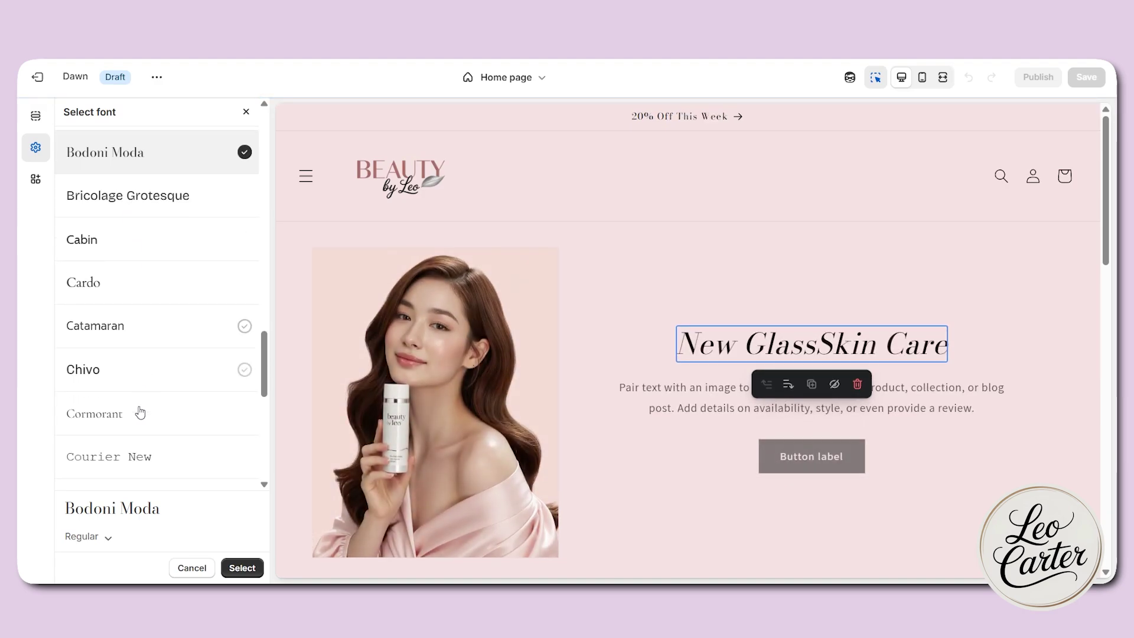
scroll(140, 404, down, 2)
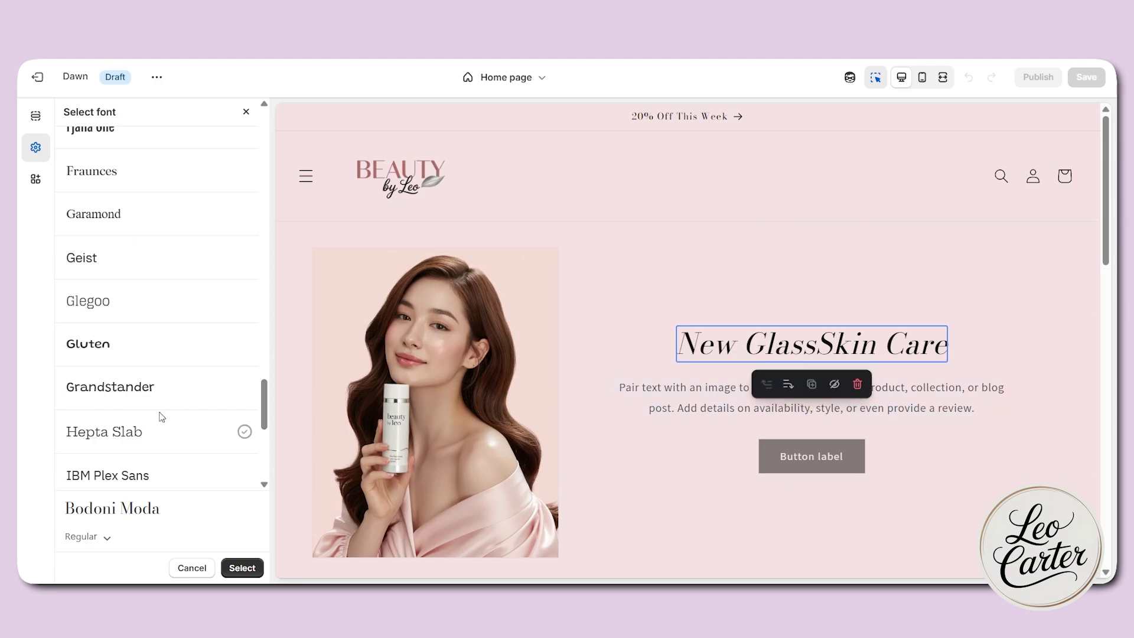
Step: Replace the section's description with "Elevate your skincare routine with Beauty by Leo – where beauty meets purity." and remove the surrounding blank lines
click(699, 408)
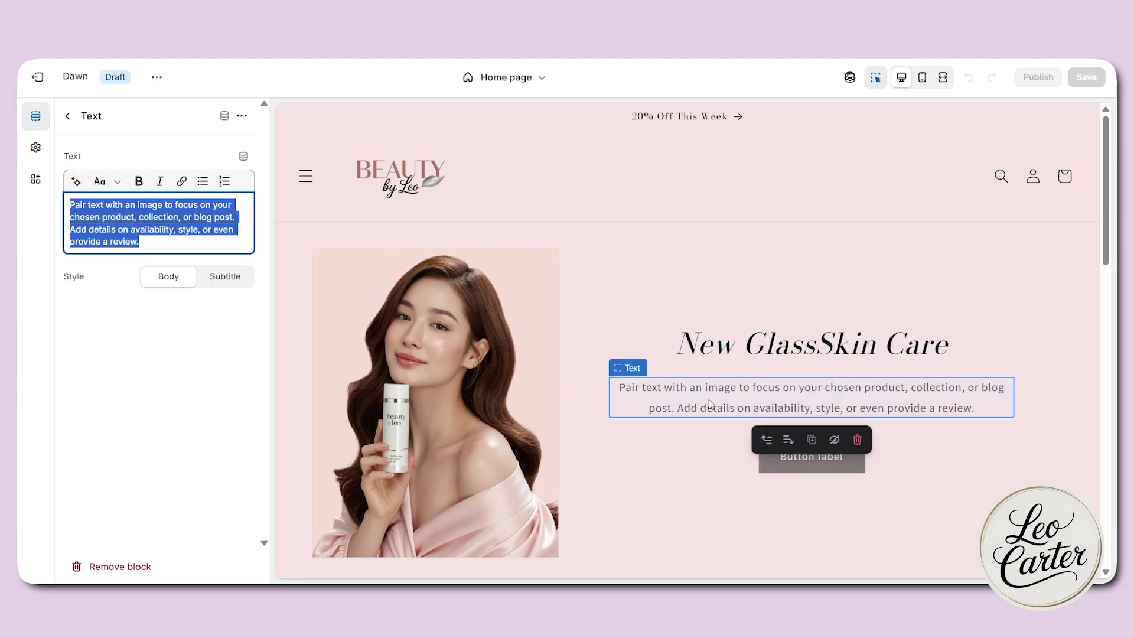
text(Elevate your skincare routine with Beauty by Leo – where beauty meets purity.)
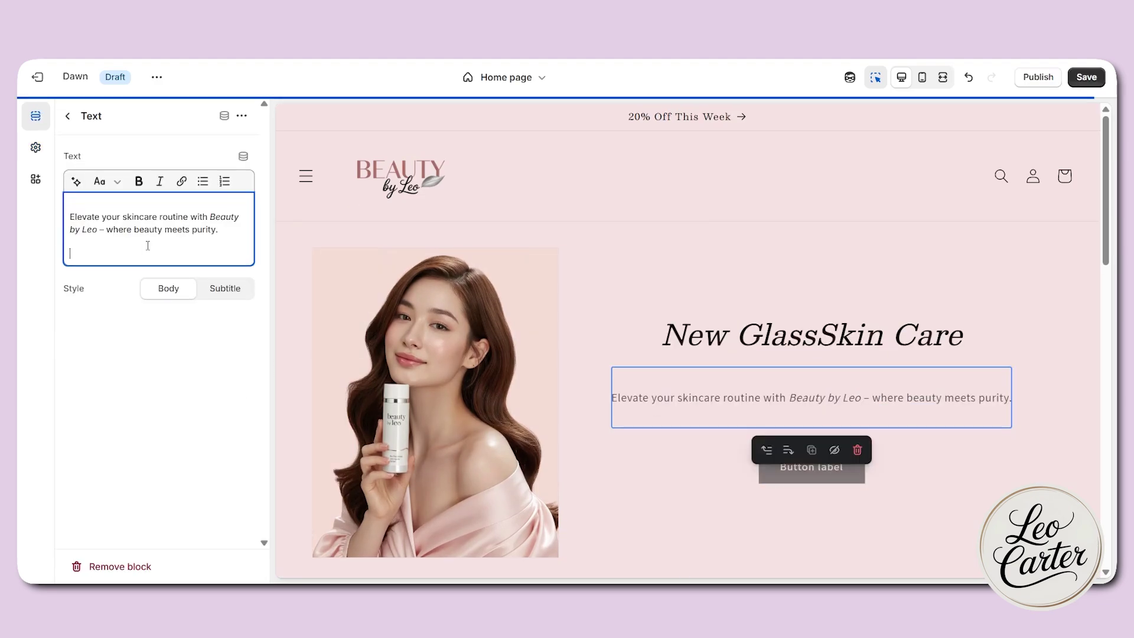
key(BackSpace)
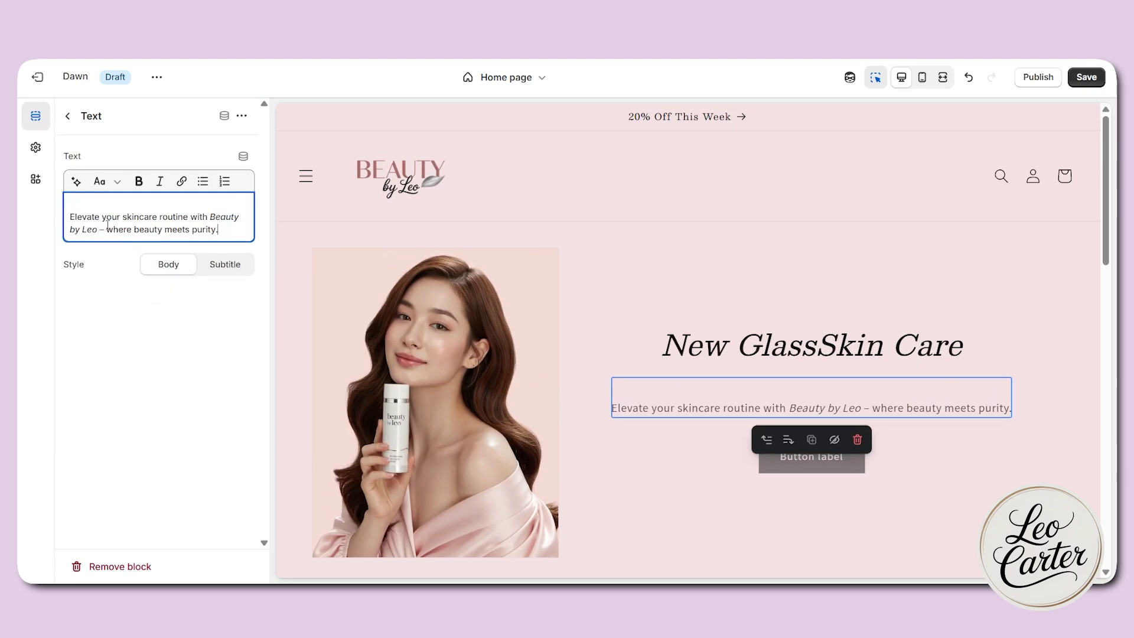
key(BackSpace)
Step: Try bold with Heading 2 and Heading 5 on the description text, and settle on Heading 4 without bold
key(ctrl+a)
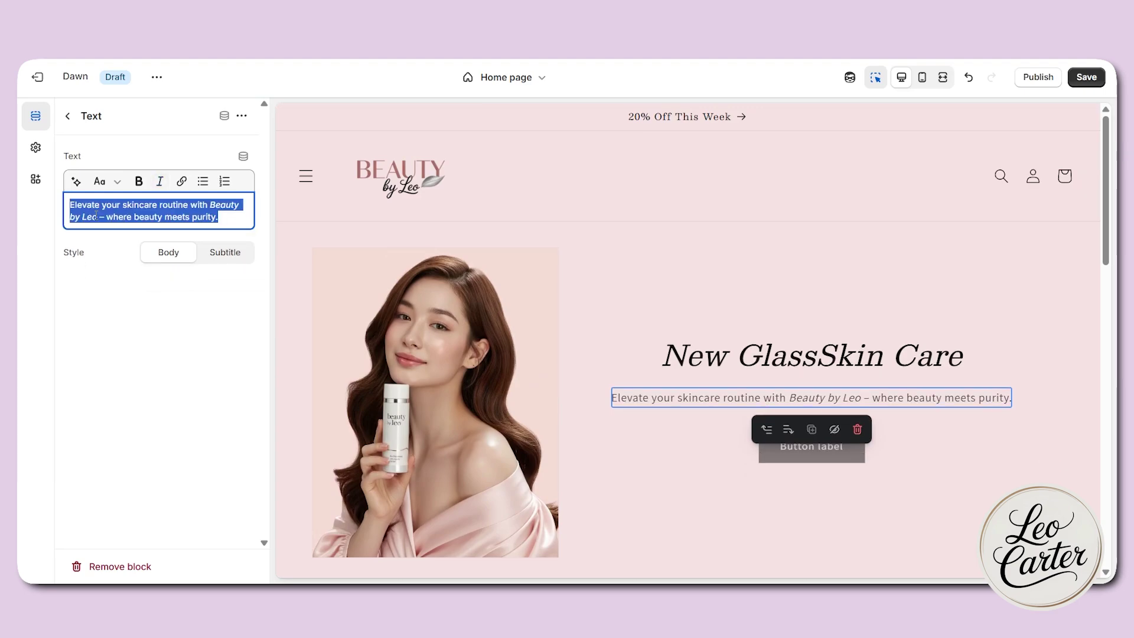
click(141, 182)
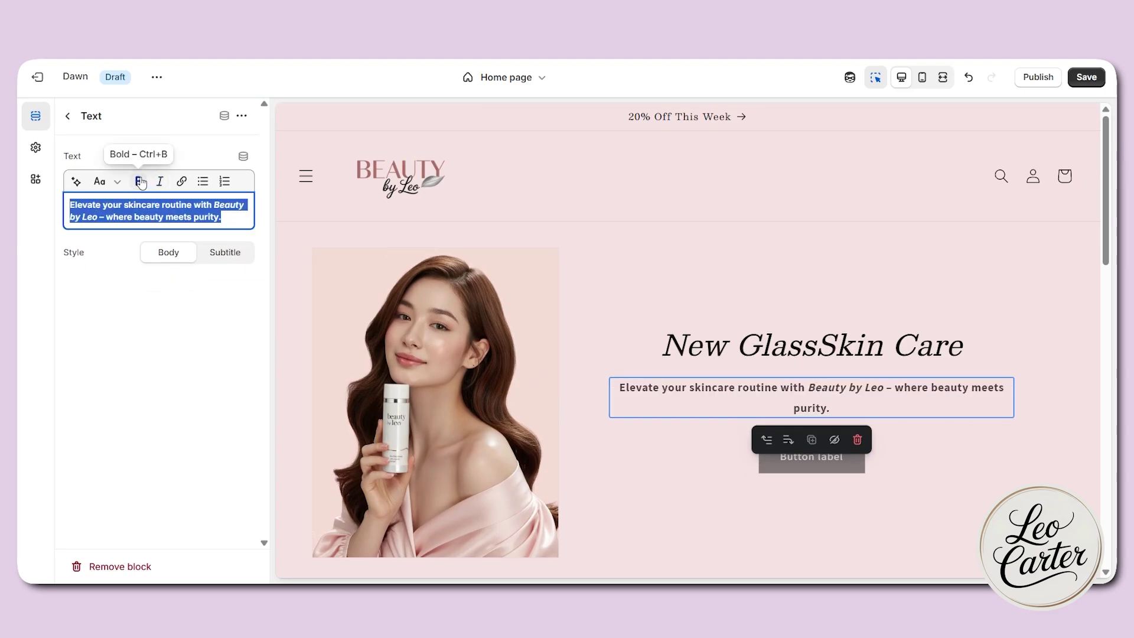
click(100, 181)
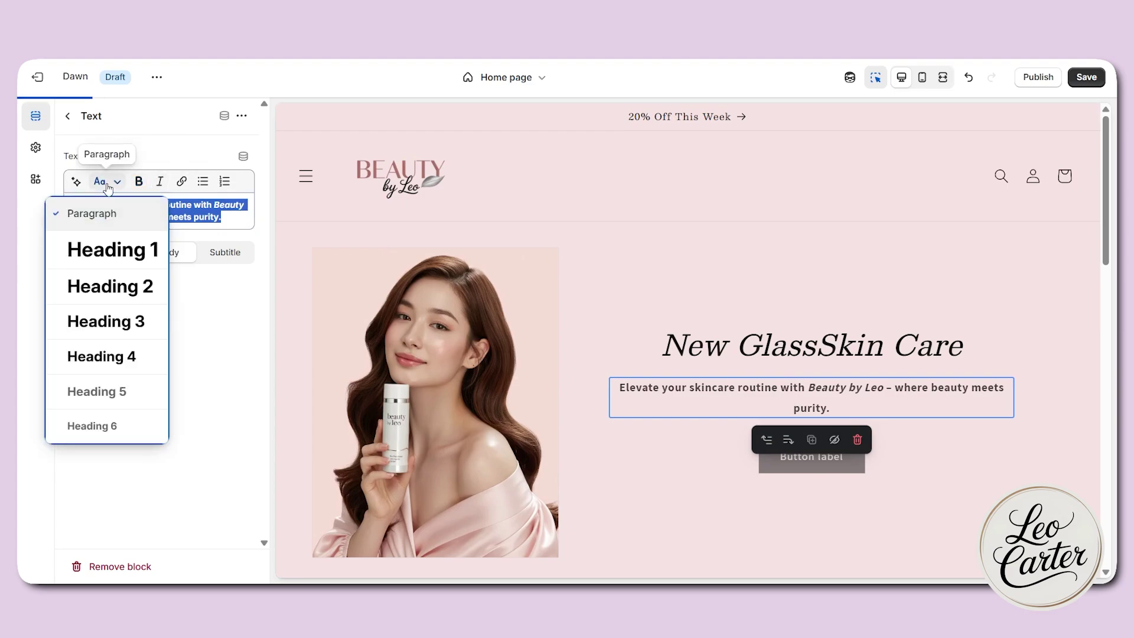
click(127, 289)
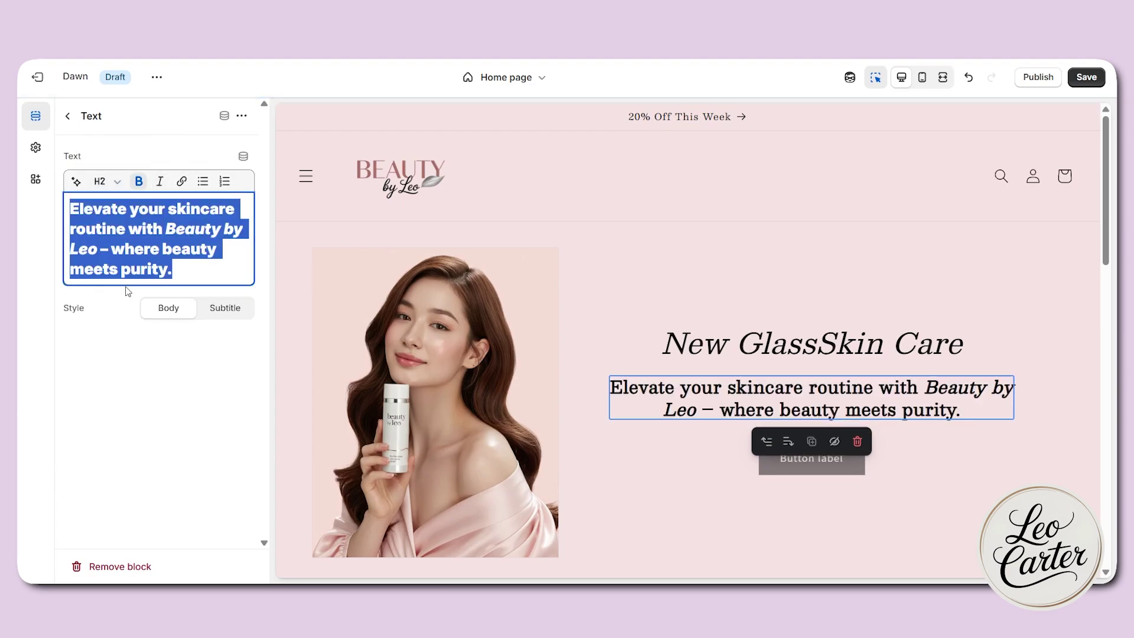
click(108, 182)
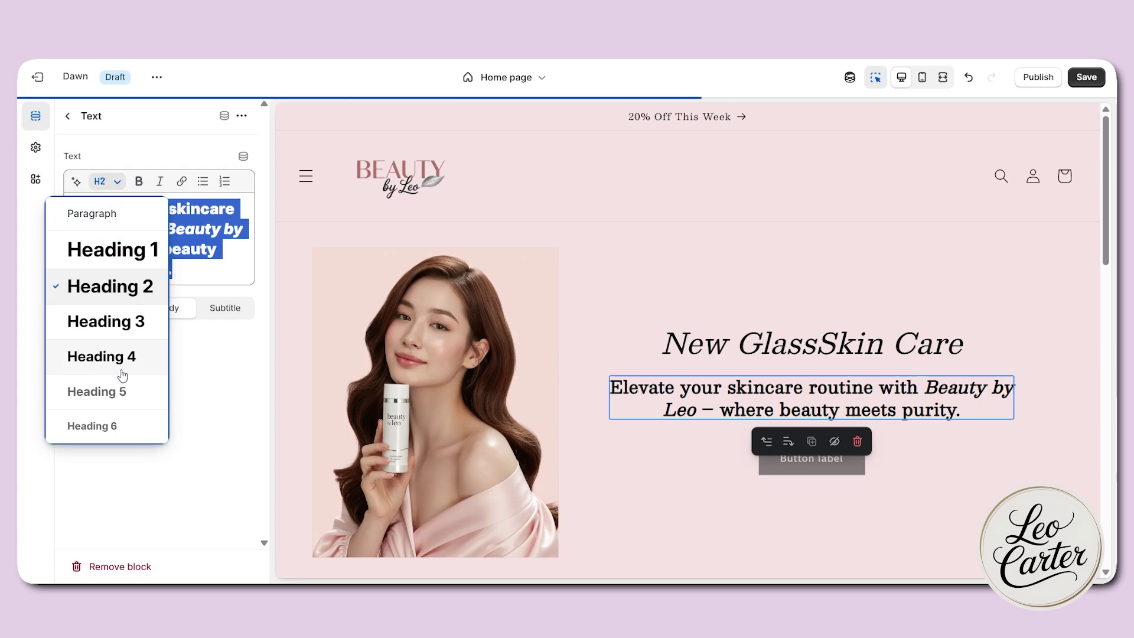
click(121, 396)
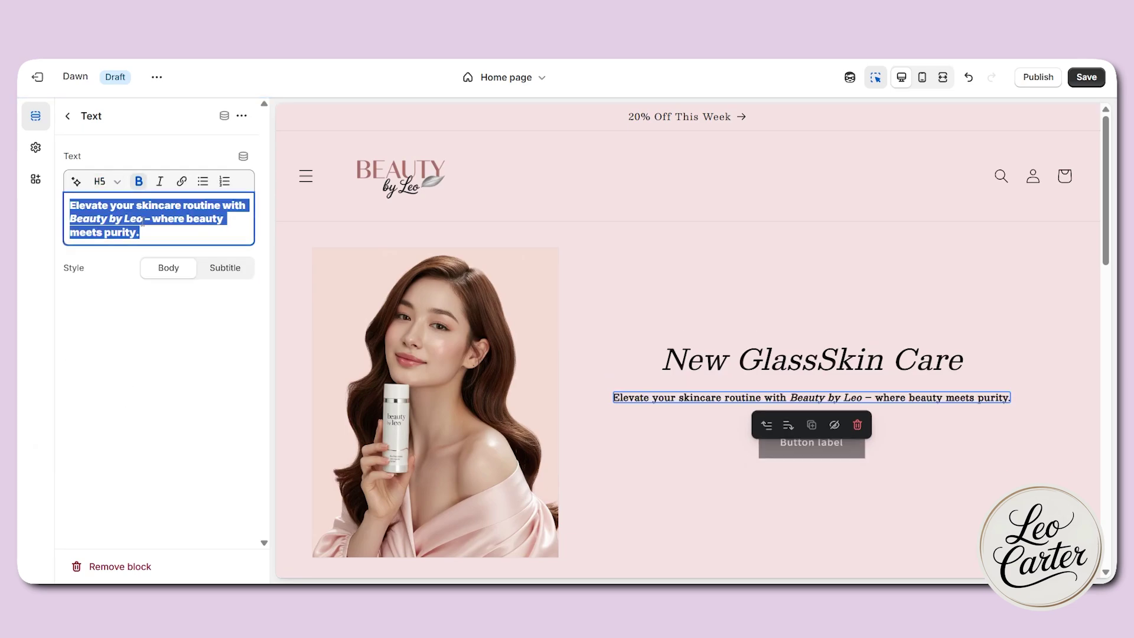
click(108, 182)
click(126, 358)
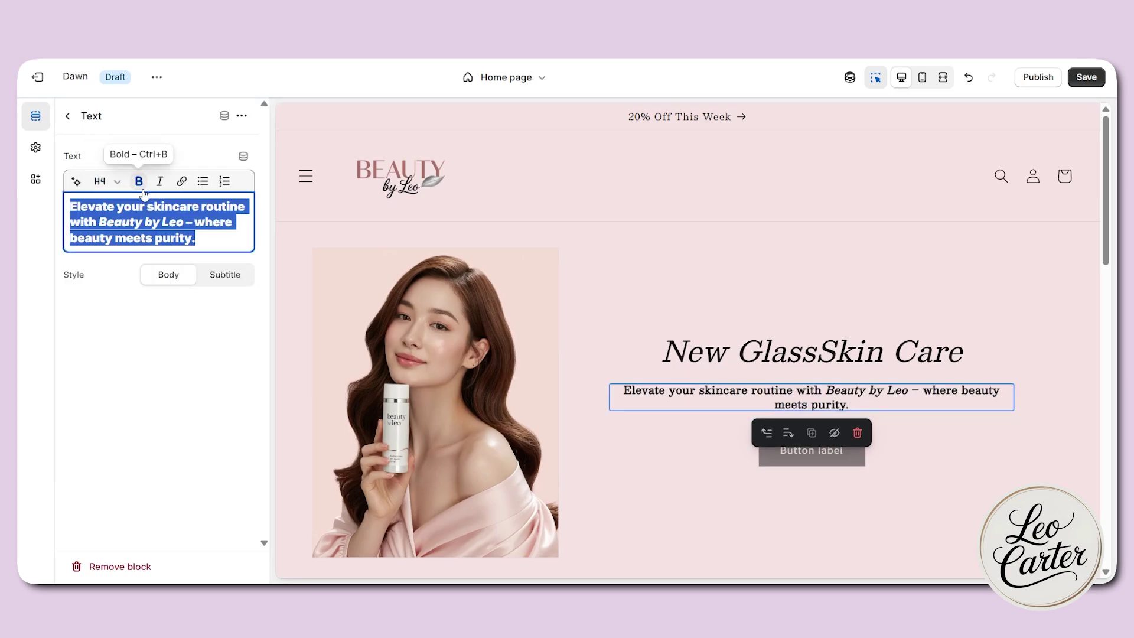
click(142, 188)
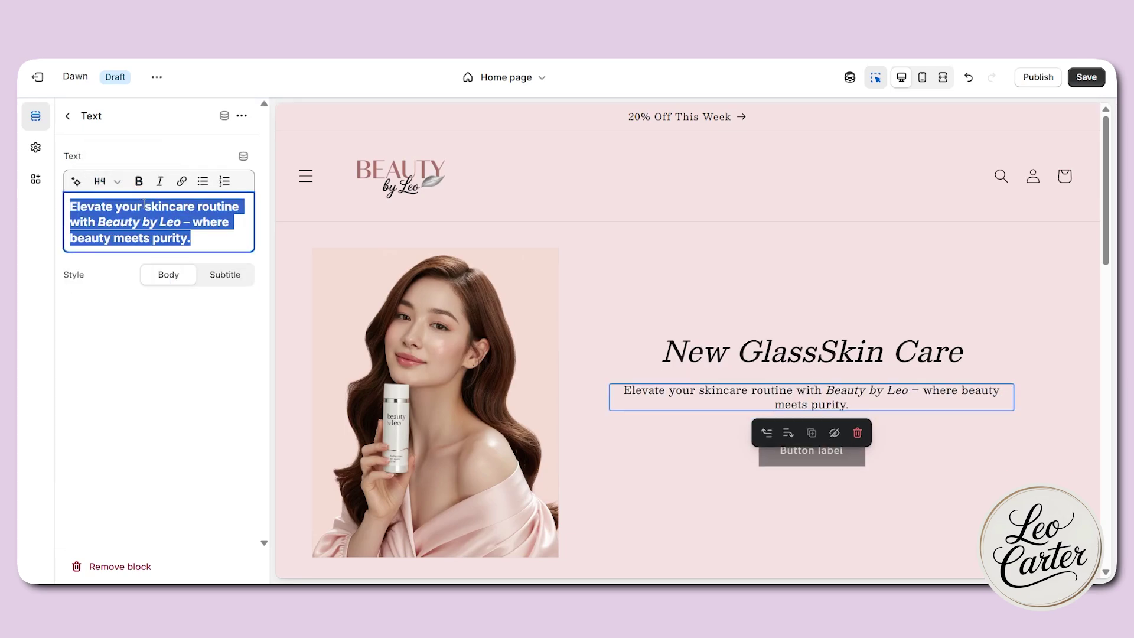
Step: Try the Subtitle style on the description text block, set it back to Body, and return to the section's settings
click(165, 335)
click(210, 278)
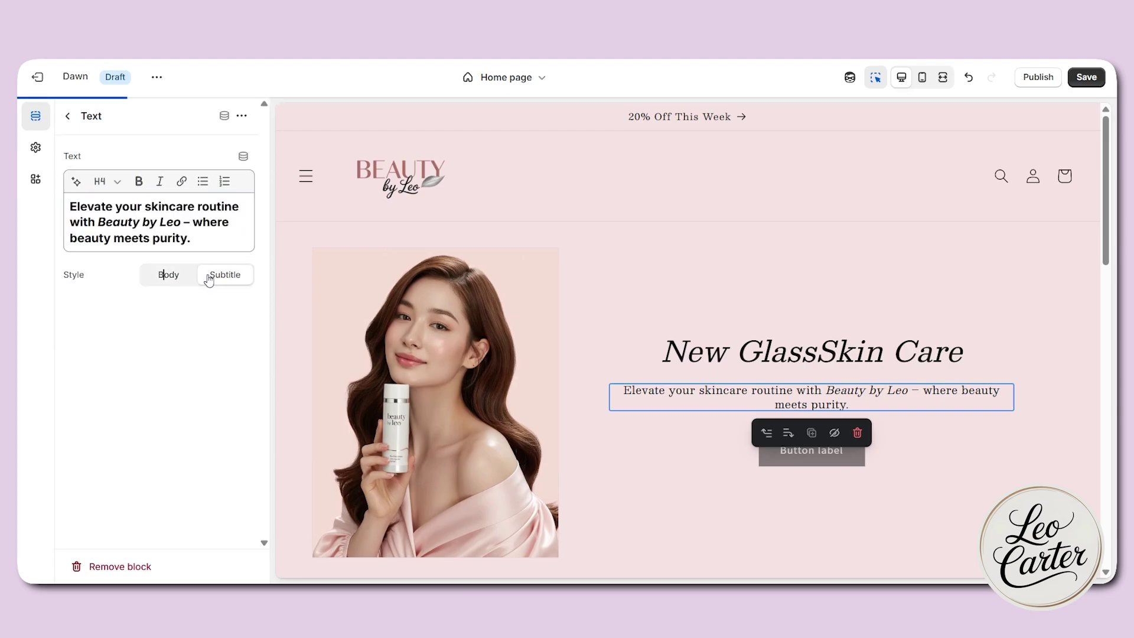
click(175, 277)
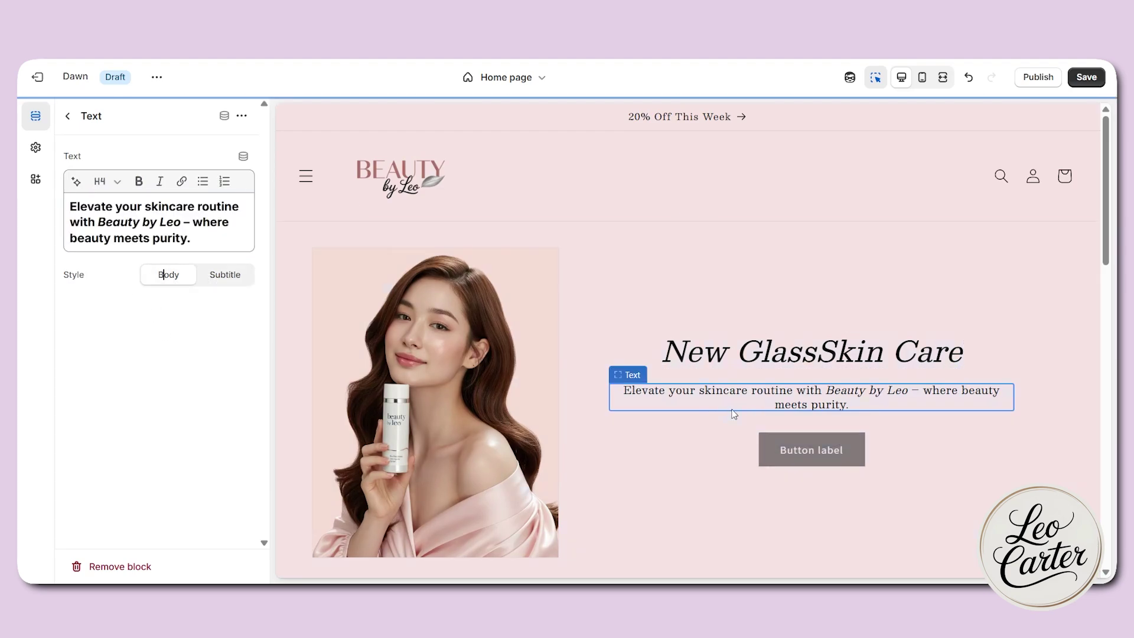
click(949, 469)
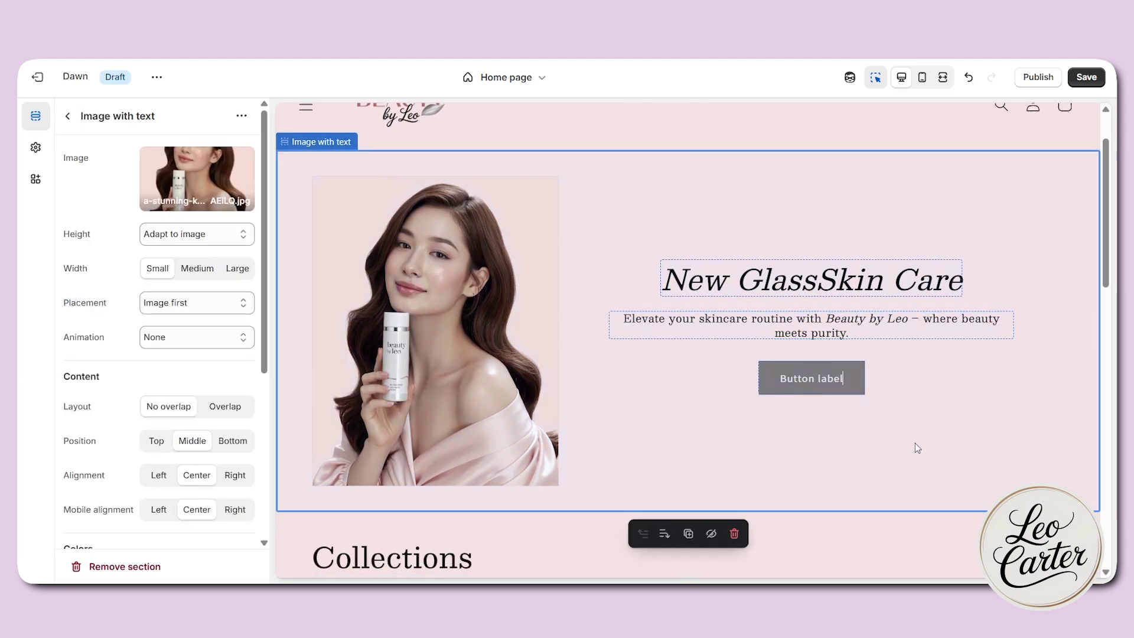
Step: Change the label of the Image with text section's button to "Shop Now"
click(791, 378)
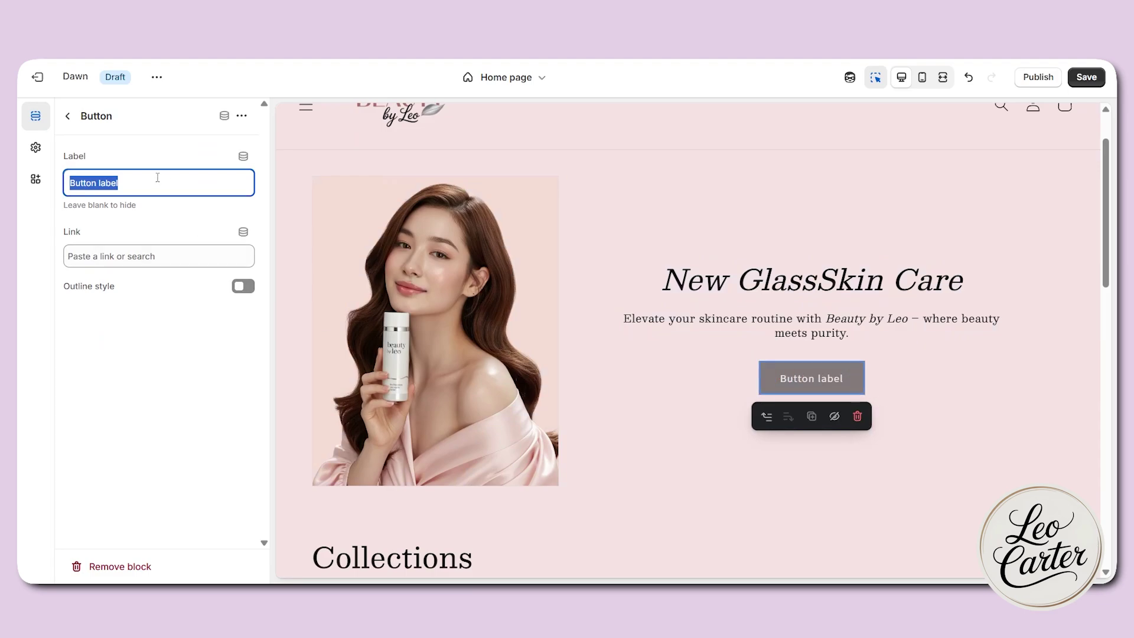
text(Shop Now)
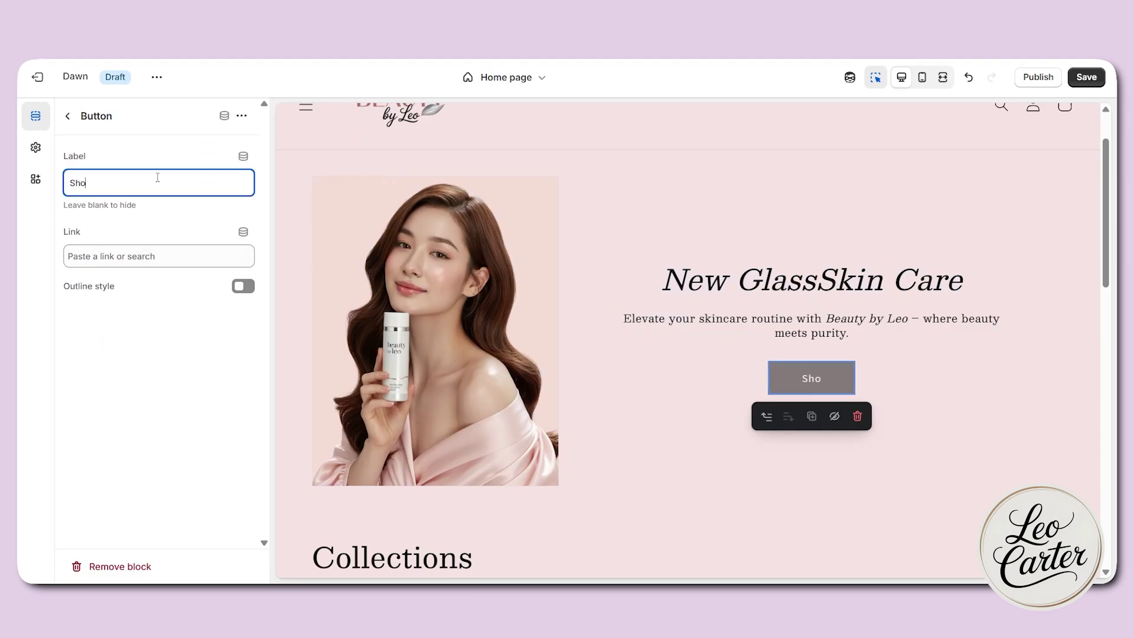
Step: Browse the button's product link options without choosing one, then try the outline style and turn it off again
click(118, 251)
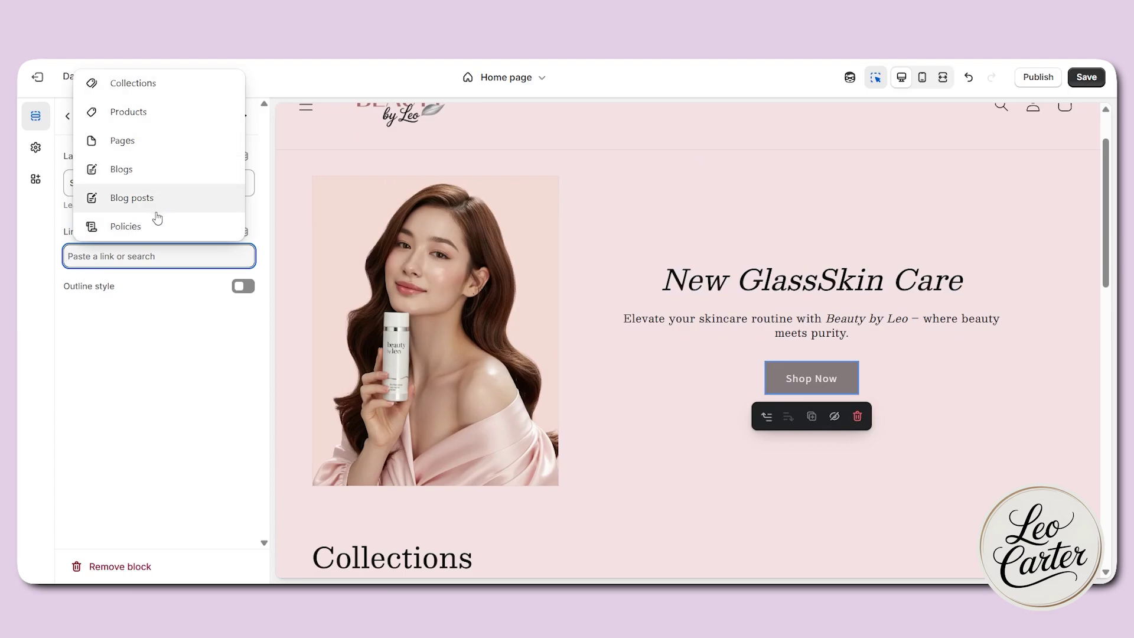
click(133, 112)
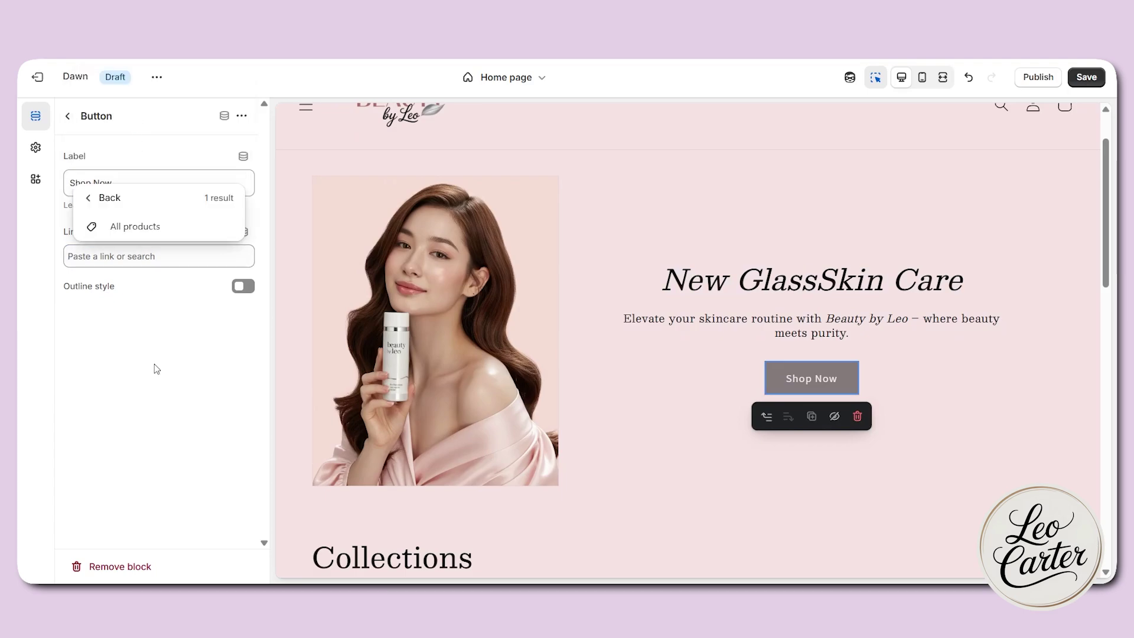
click(180, 345)
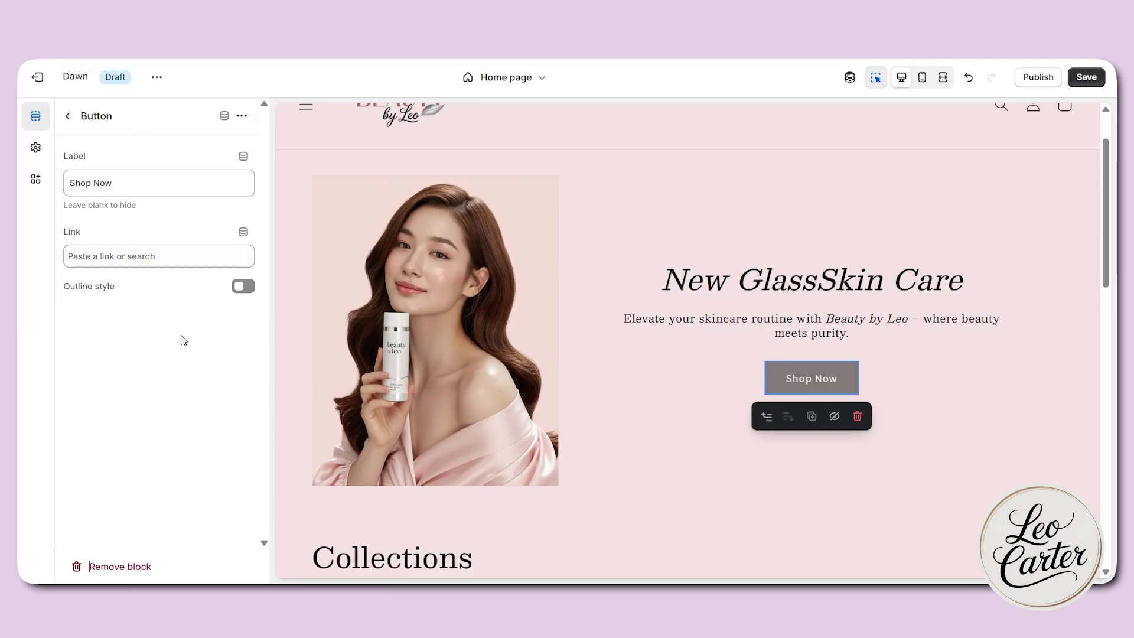
click(241, 287)
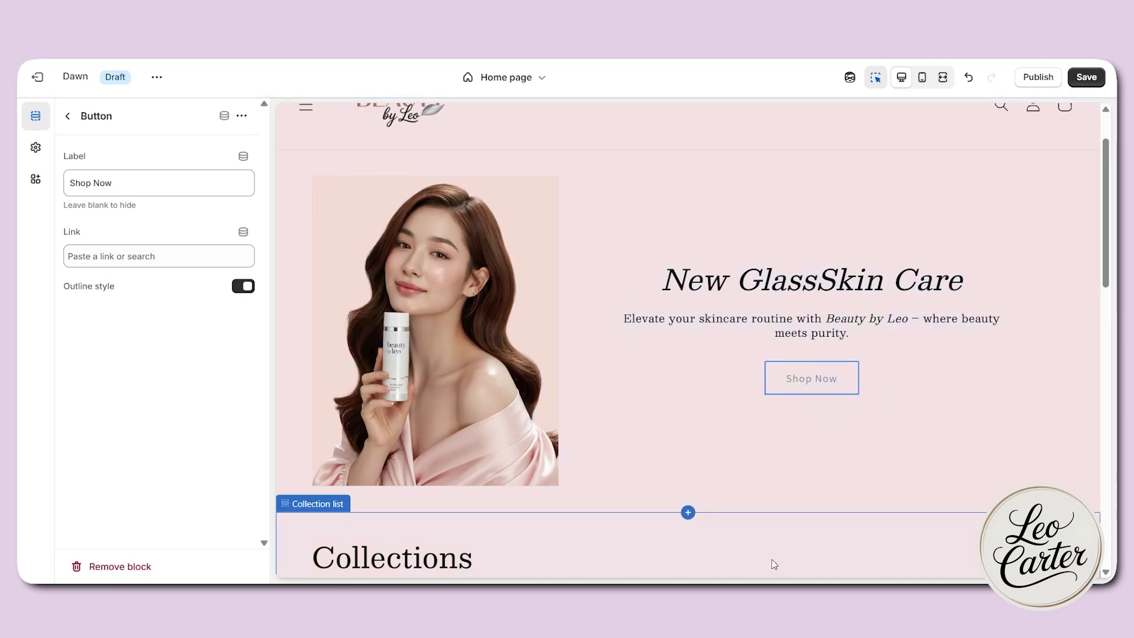
click(244, 287)
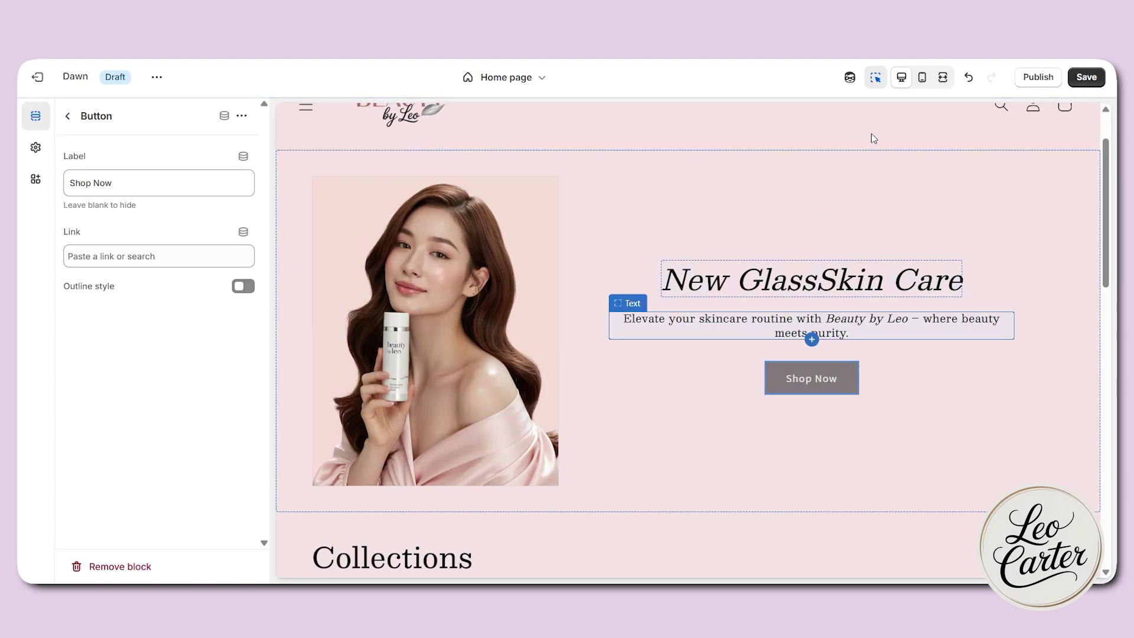
Step: Preview the home page in mobile view, check the Image with text section, and return to desktop view
click(922, 83)
scroll(781, 296, up, 2)
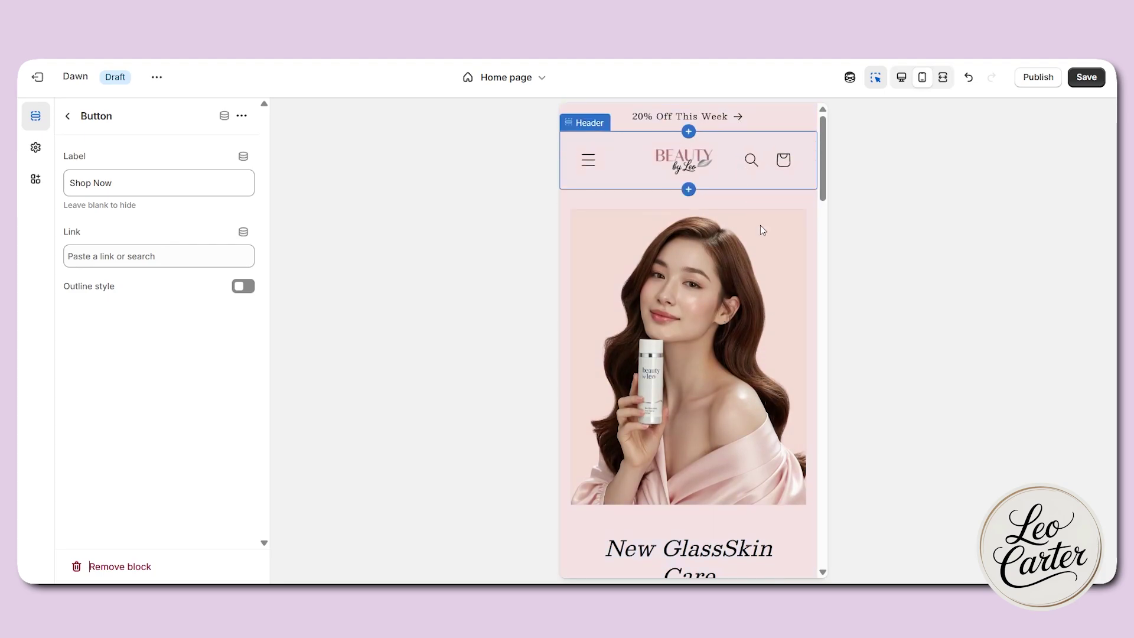
scroll(762, 248, down, 4)
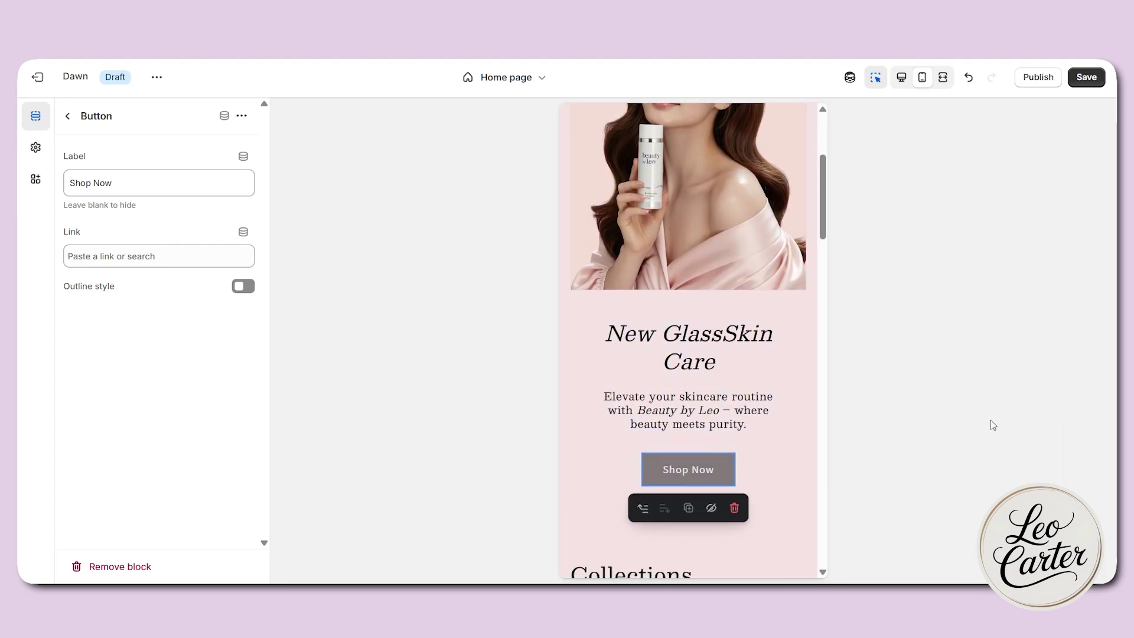
scroll(828, 214, up, 1)
scroll(827, 214, up, 1)
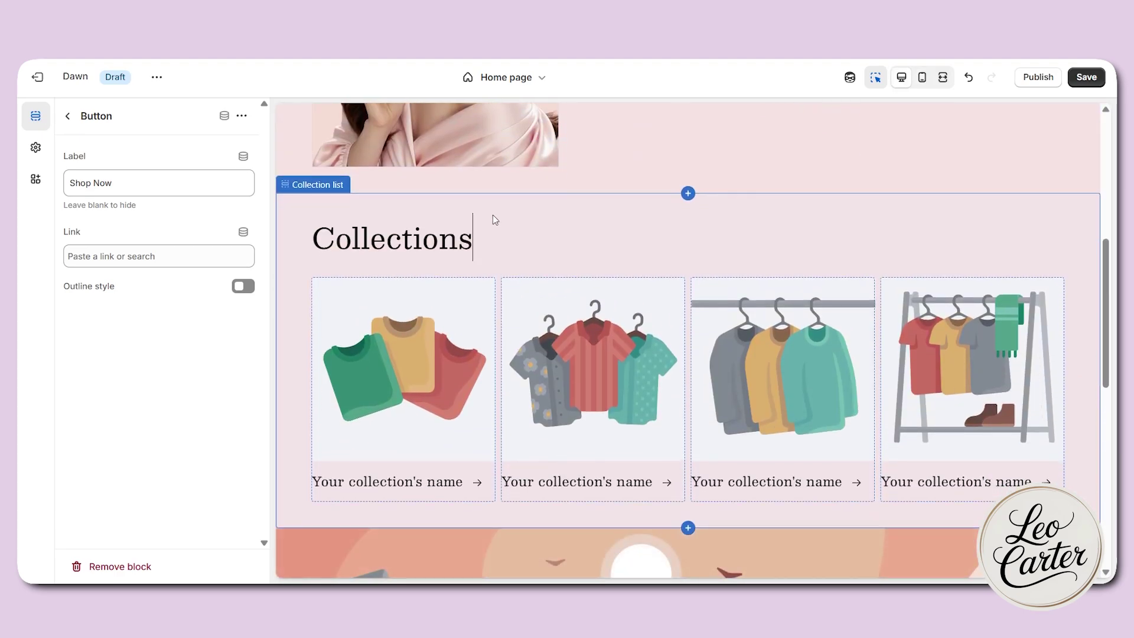
Step: Enable the "View all" button for the Collection list section and read the note on when it is visible
click(486, 223)
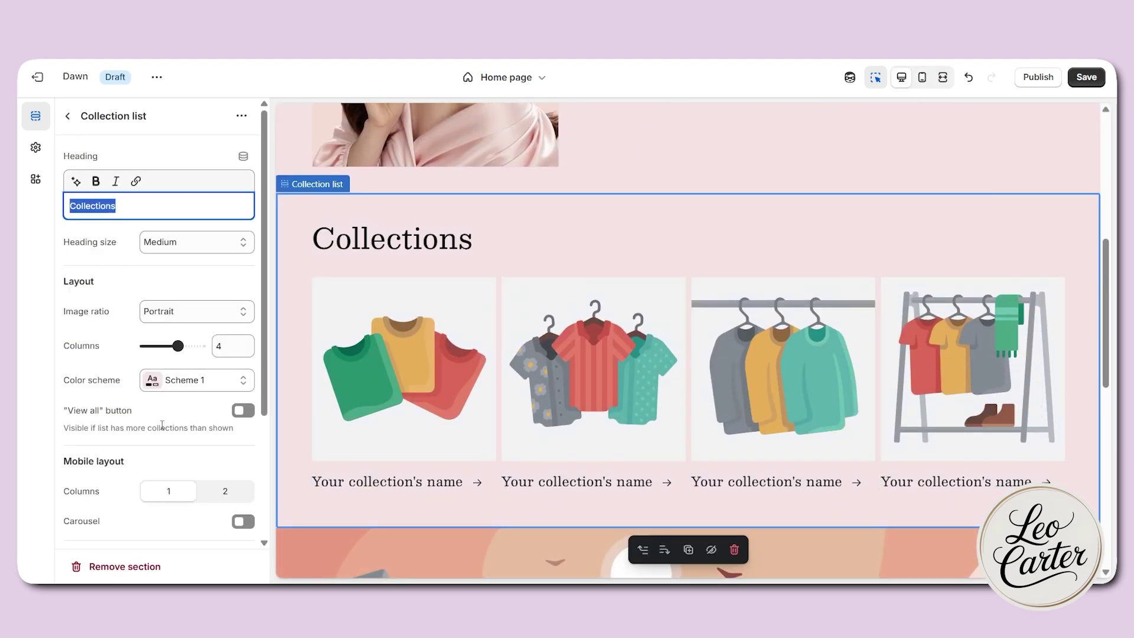
scroll(162, 425, down, 1)
drag(68, 339, 105, 339)
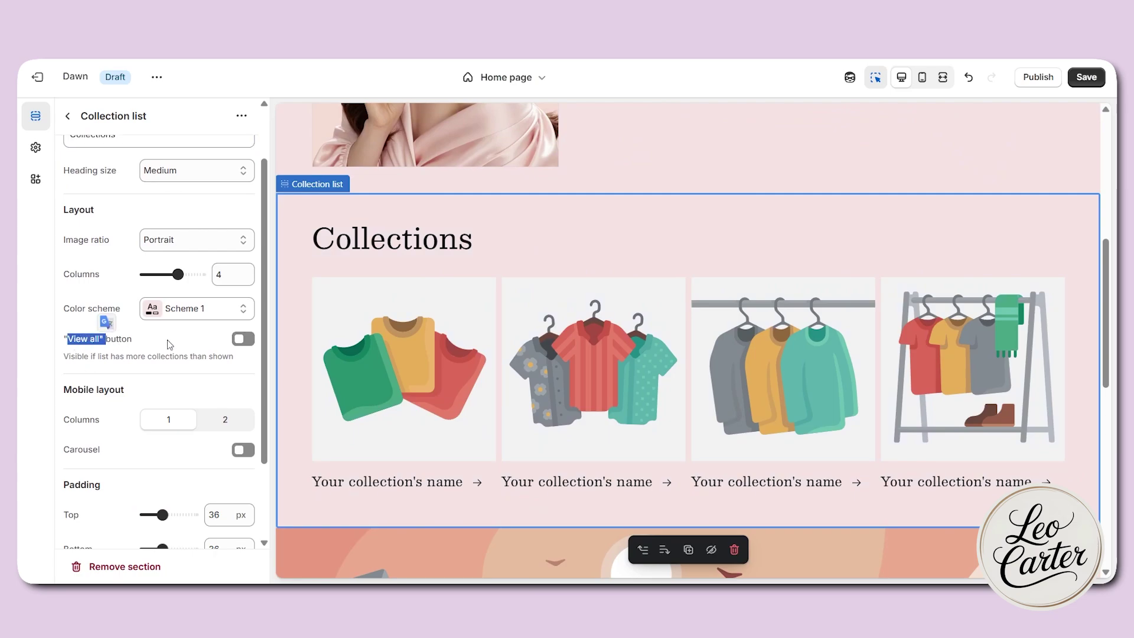
click(242, 338)
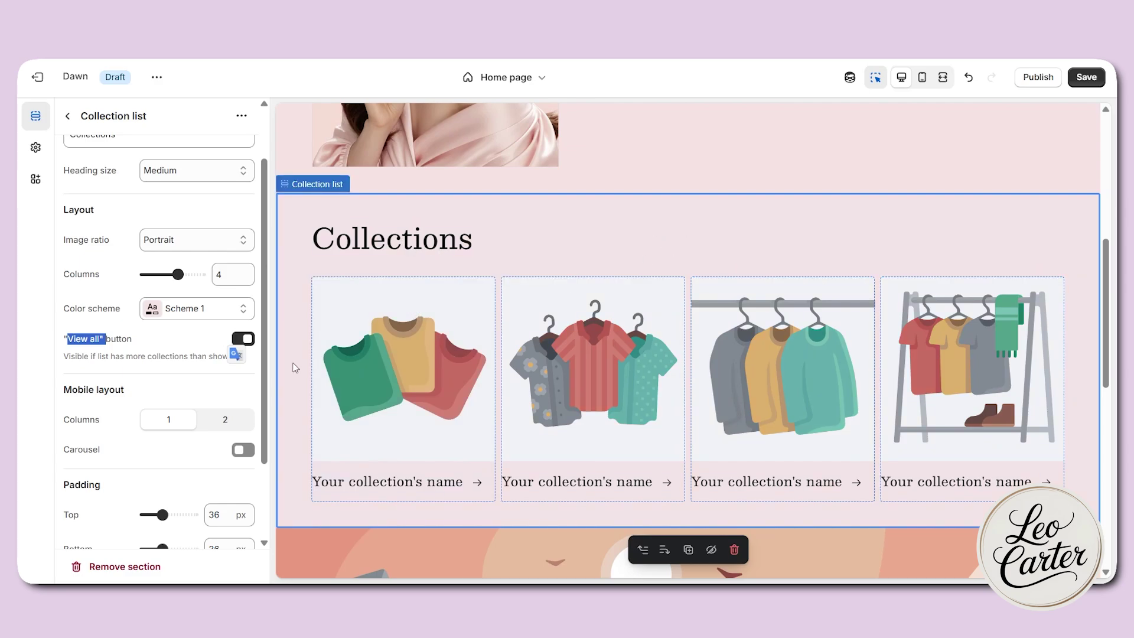
click(117, 360)
drag(70, 358, 223, 356)
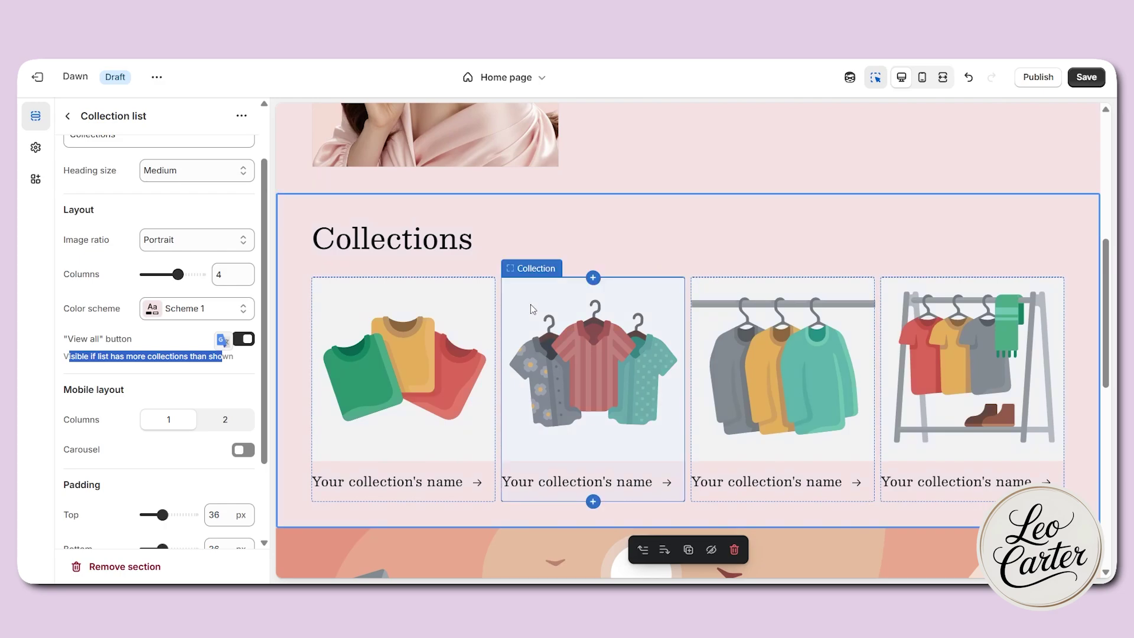
Step: Preview the Collection list section in mobile view and review its image ratio options and mobile layout settings
click(922, 77)
scroll(647, 260, down, 14)
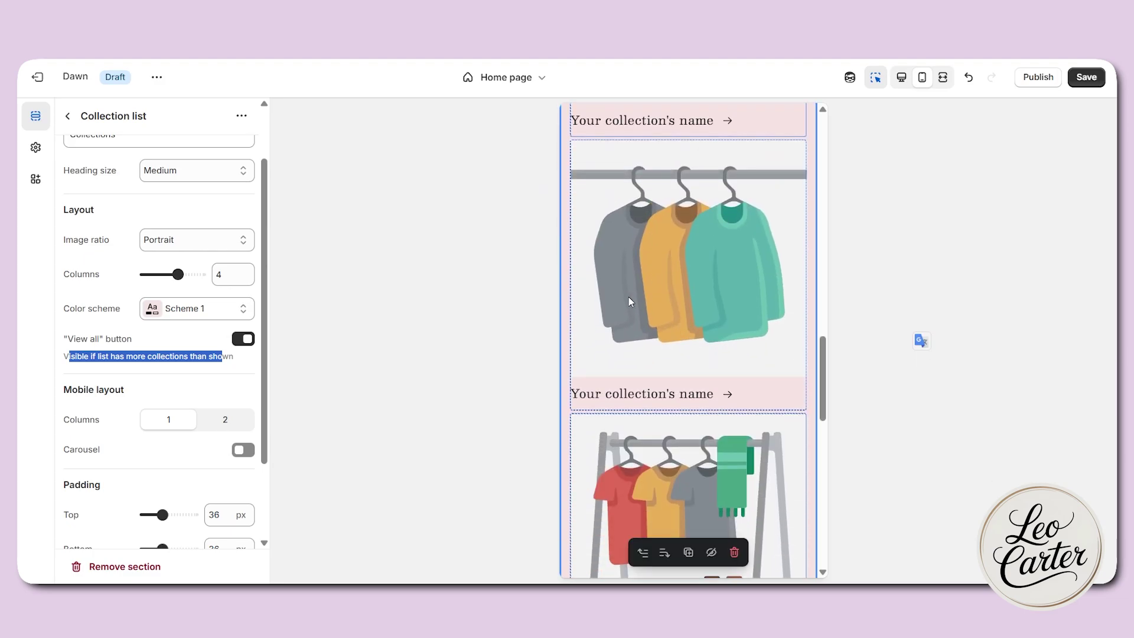
scroll(708, 356, up, 10)
scroll(671, 264, up, 2)
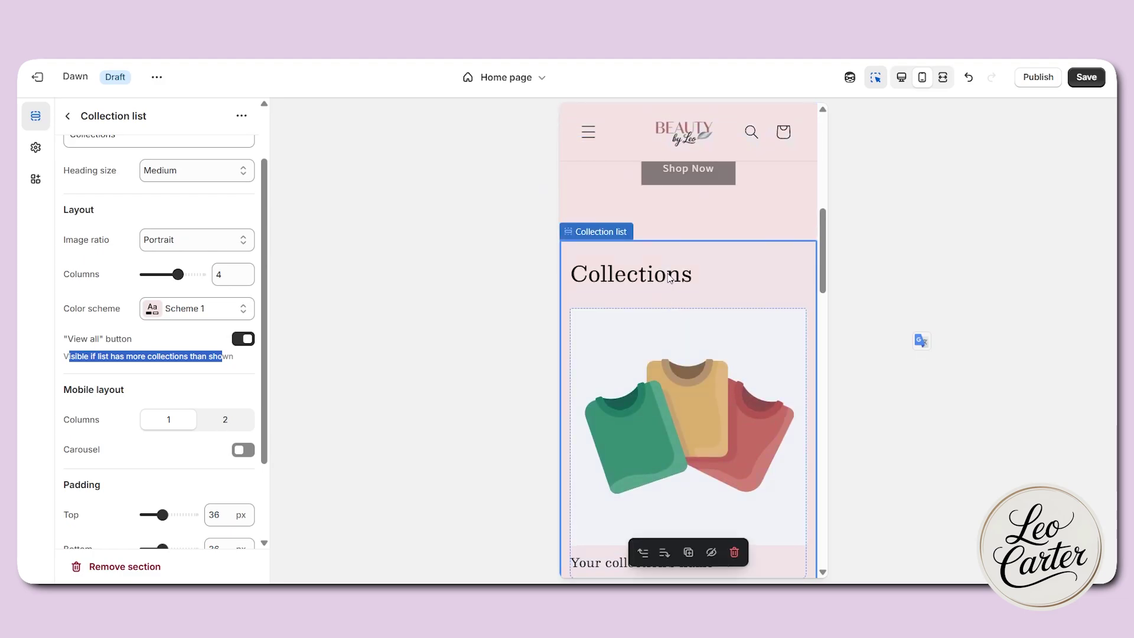
click(703, 265)
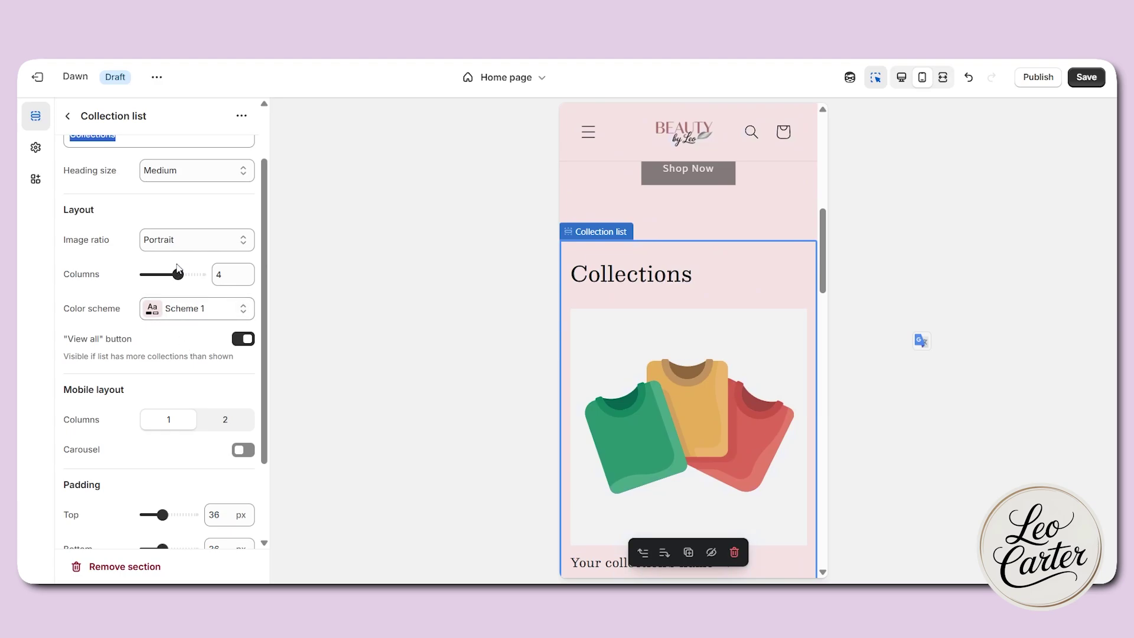
click(184, 246)
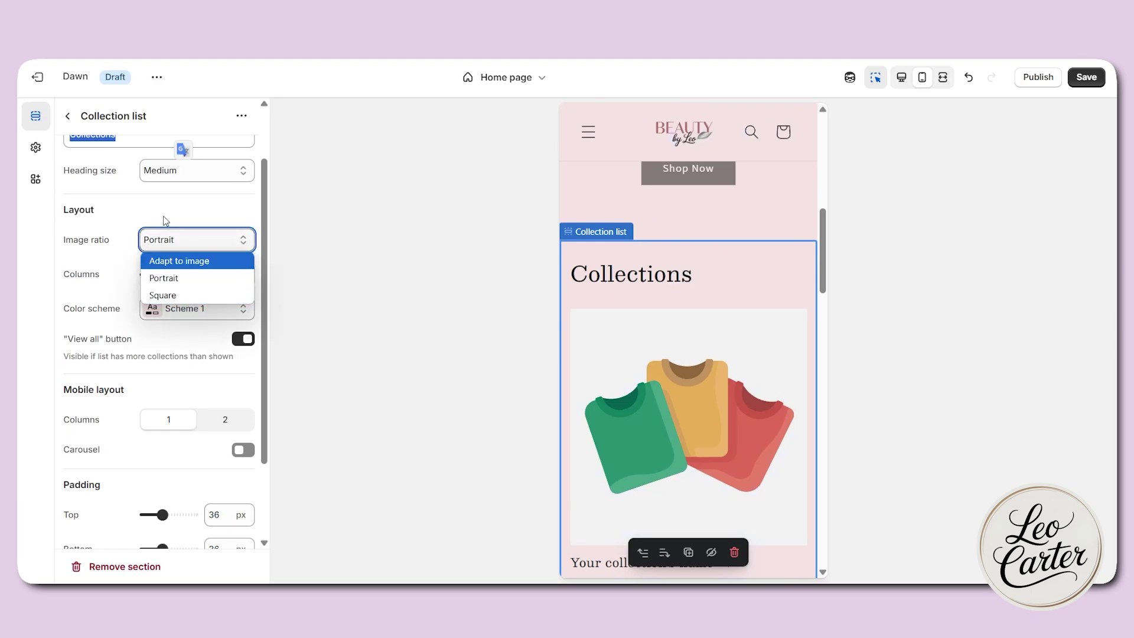
click(177, 392)
scroll(177, 402, down, 2)
scroll(177, 396, up, 2)
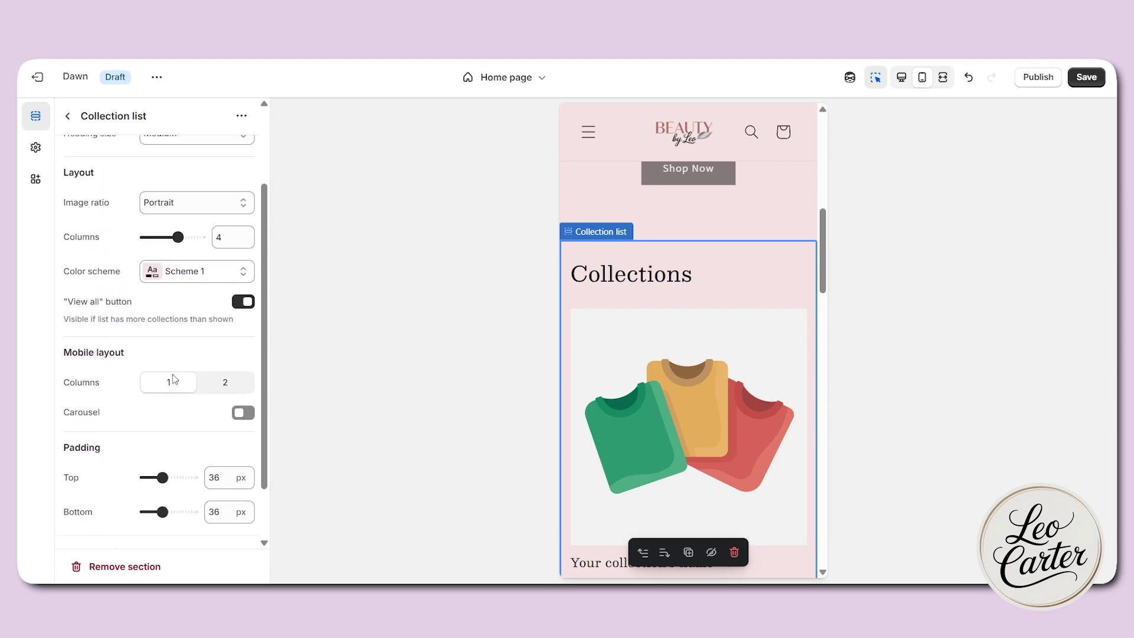
Step: Set the Collection list's mobile layout to 2 columns, check the mobile preview, and return to desktop view
click(229, 386)
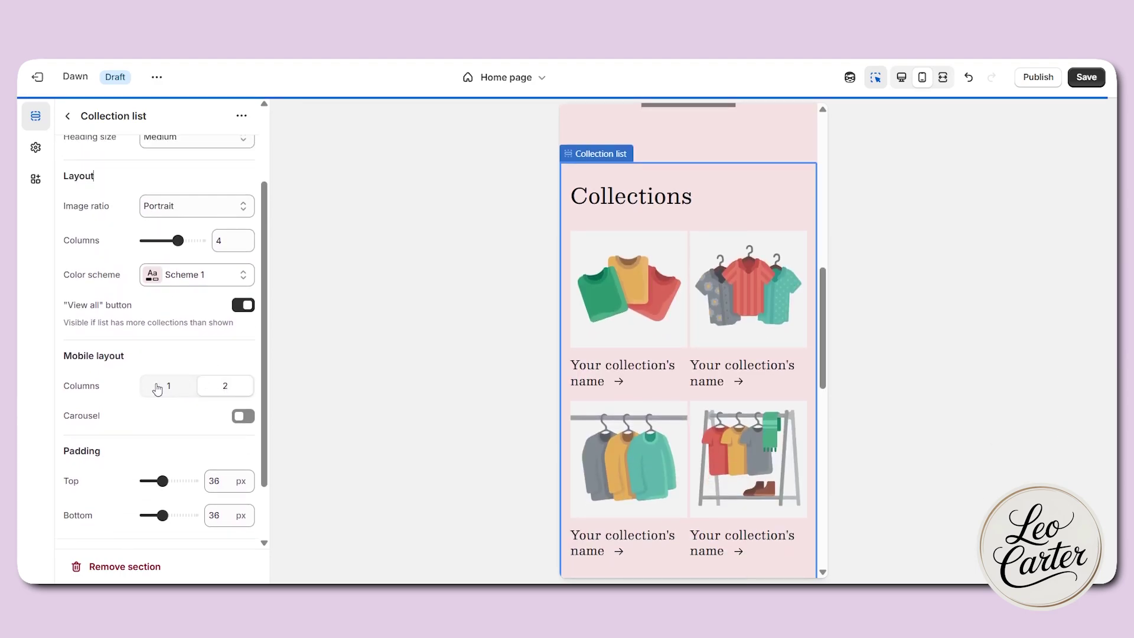
scroll(719, 359, down, 3)
scroll(720, 359, up, 2)
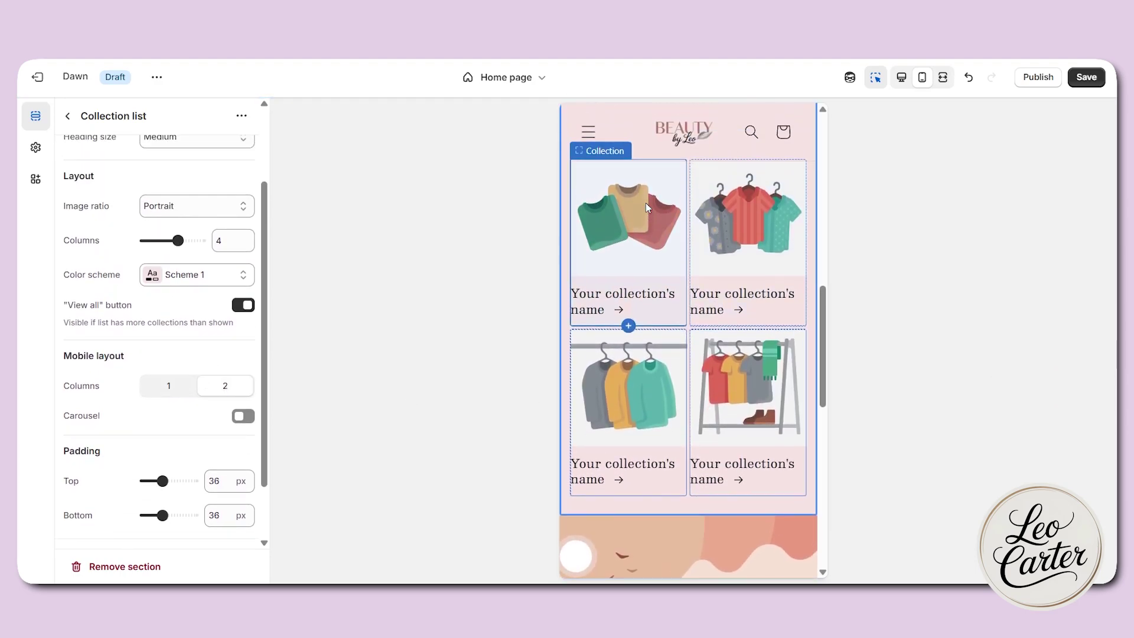
drag(77, 357, 115, 356)
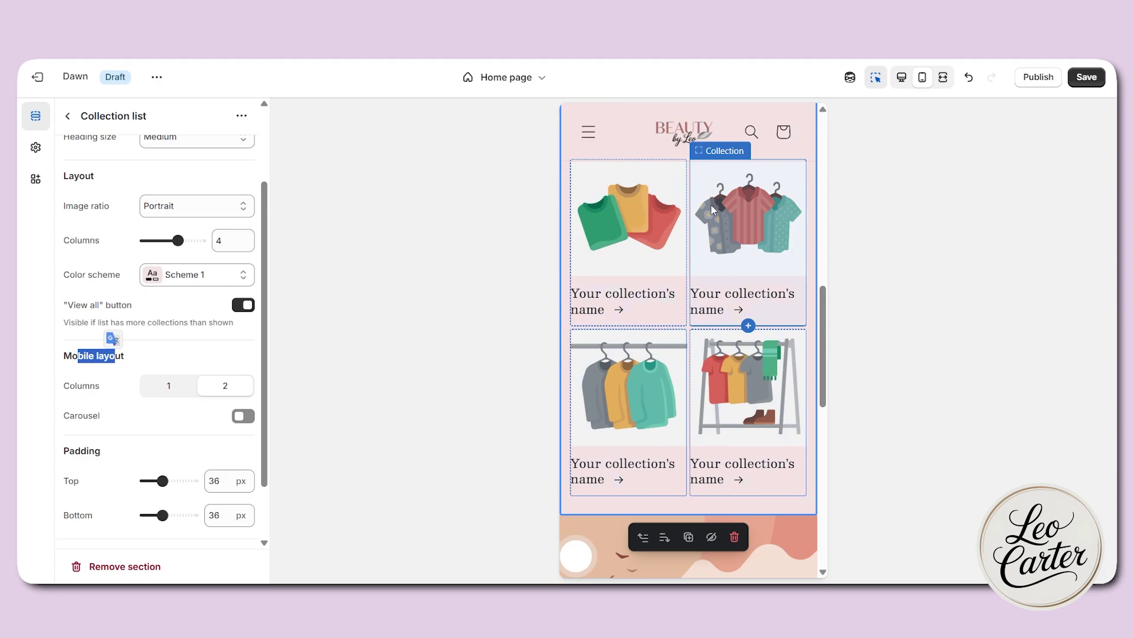
click(901, 76)
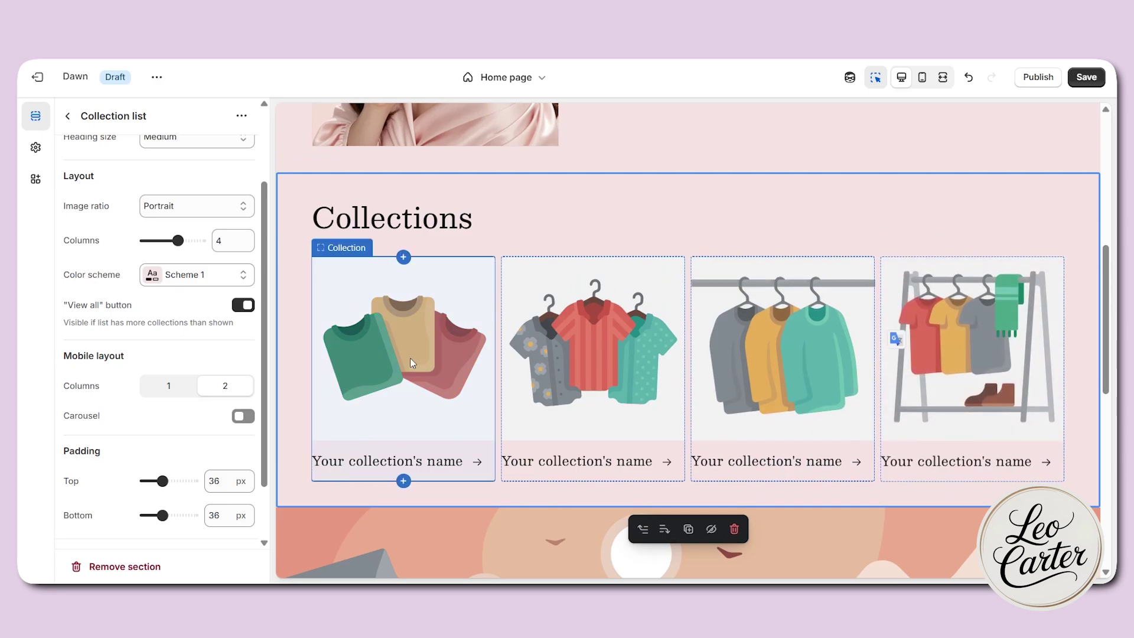
Step: Start creating a new collection from the first collection block in the Collection list section
click(410, 324)
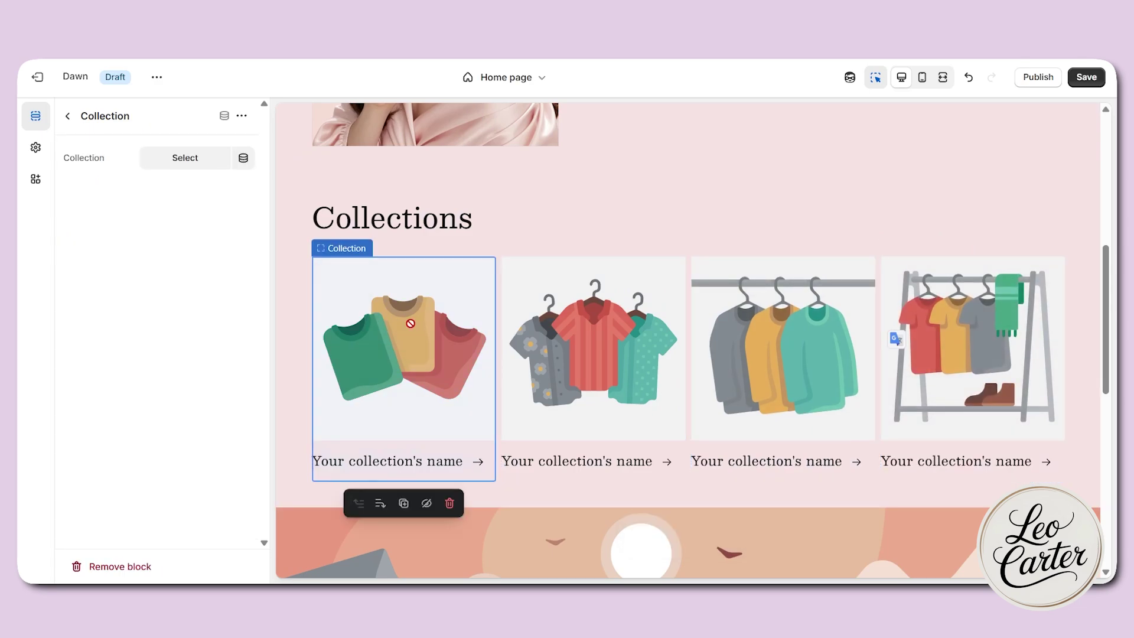
click(183, 161)
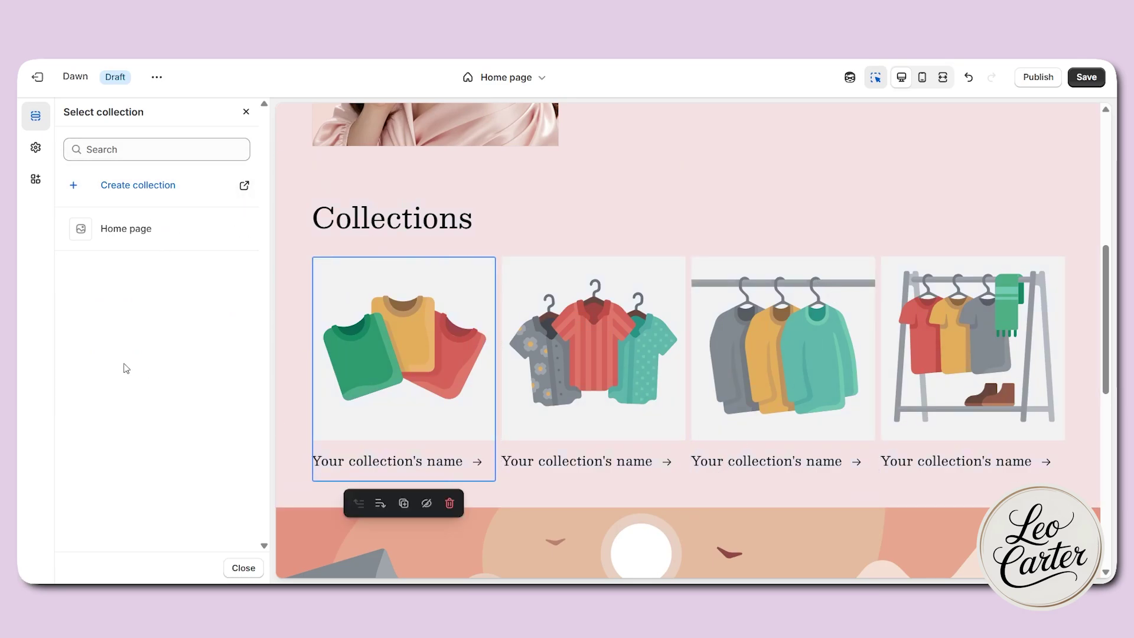
click(156, 186)
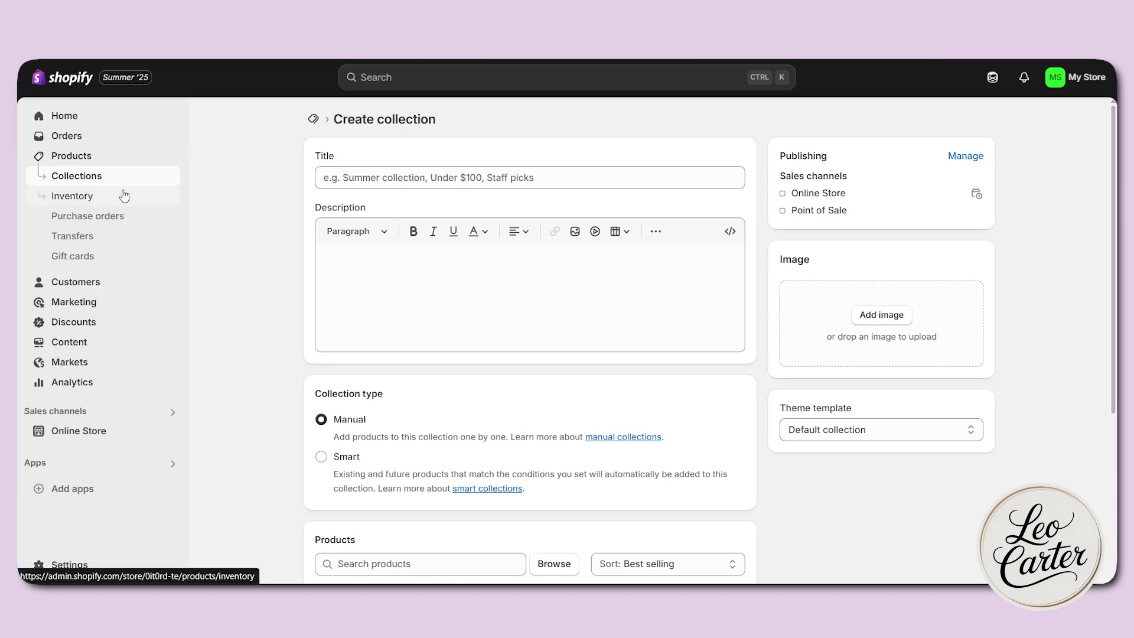
Step: Title the new collection "Toner" and look over the description formatting options and the rest of the form
click(463, 179)
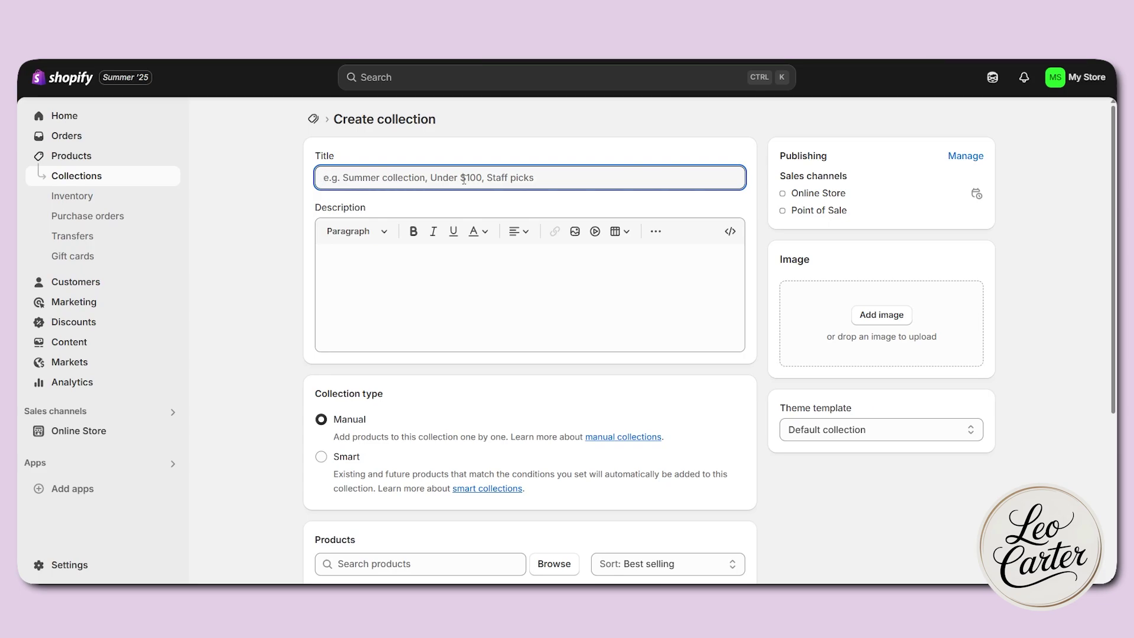
text(Toner)
click(424, 282)
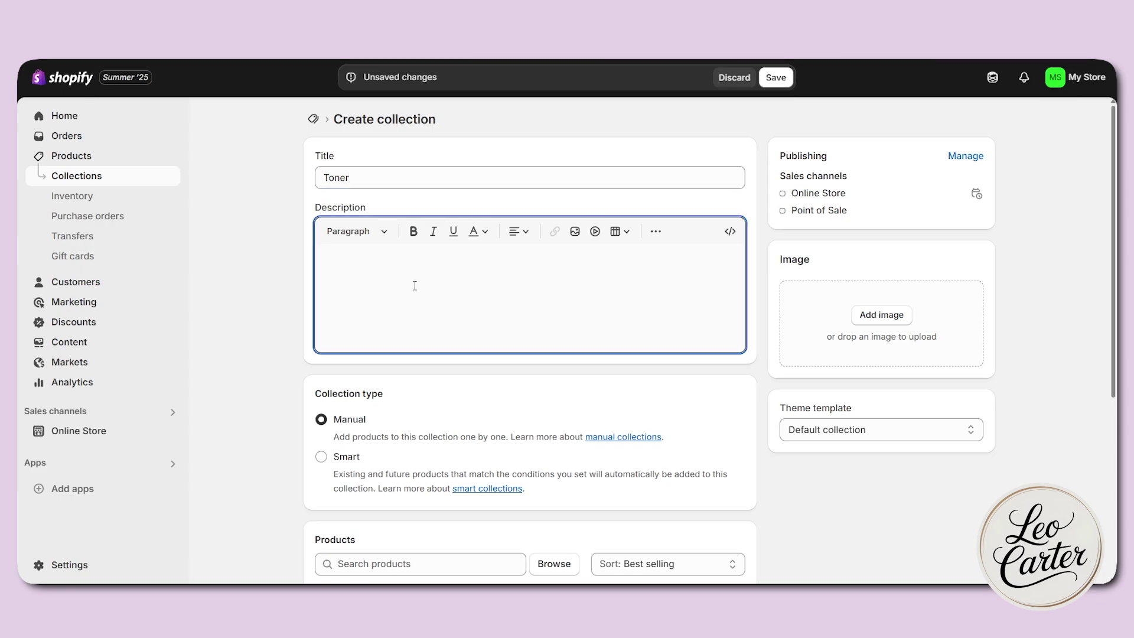
click(656, 231)
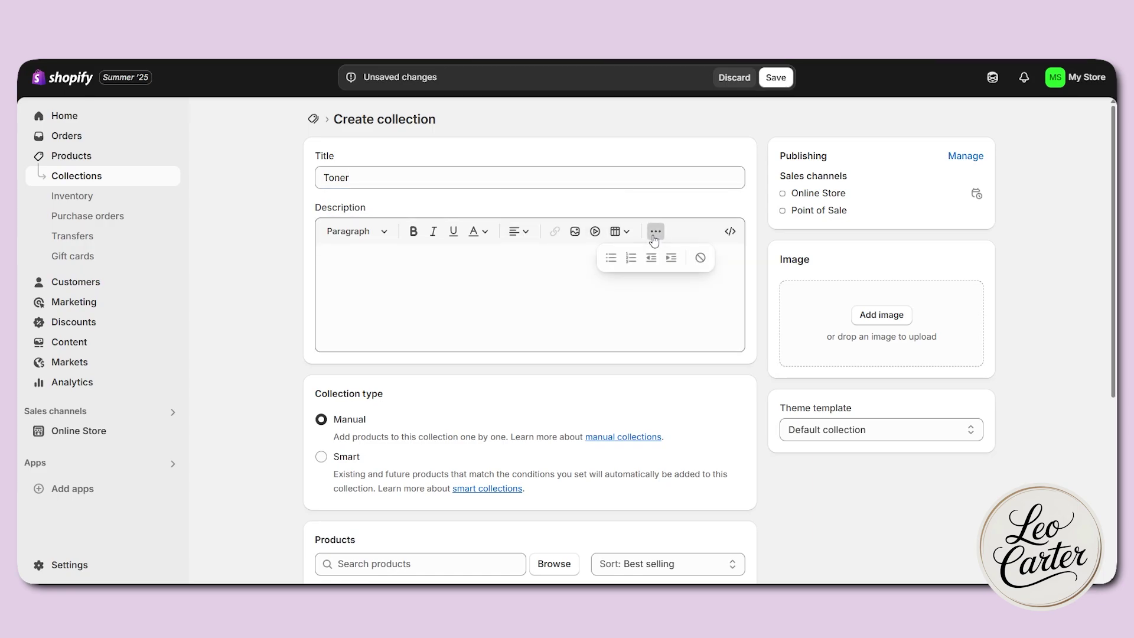
click(633, 293)
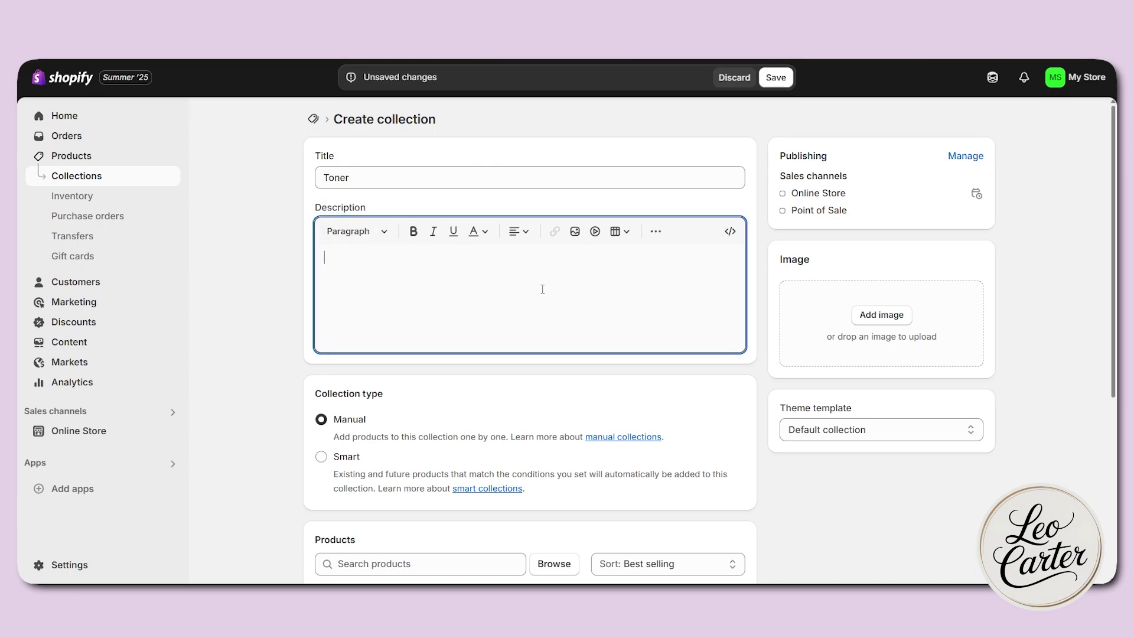
scroll(542, 288, down, 3)
scroll(537, 307, up, 3)
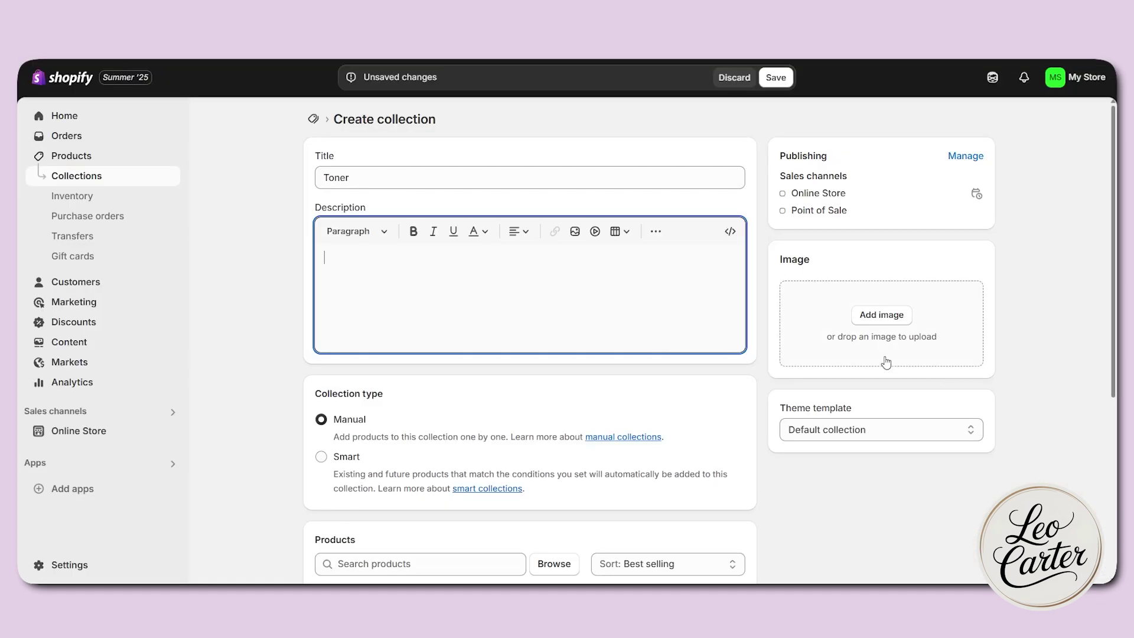
Step: Add the "minimalistic-and-lu..." JPG of the pink skincare bottles as the collection's image
click(881, 315)
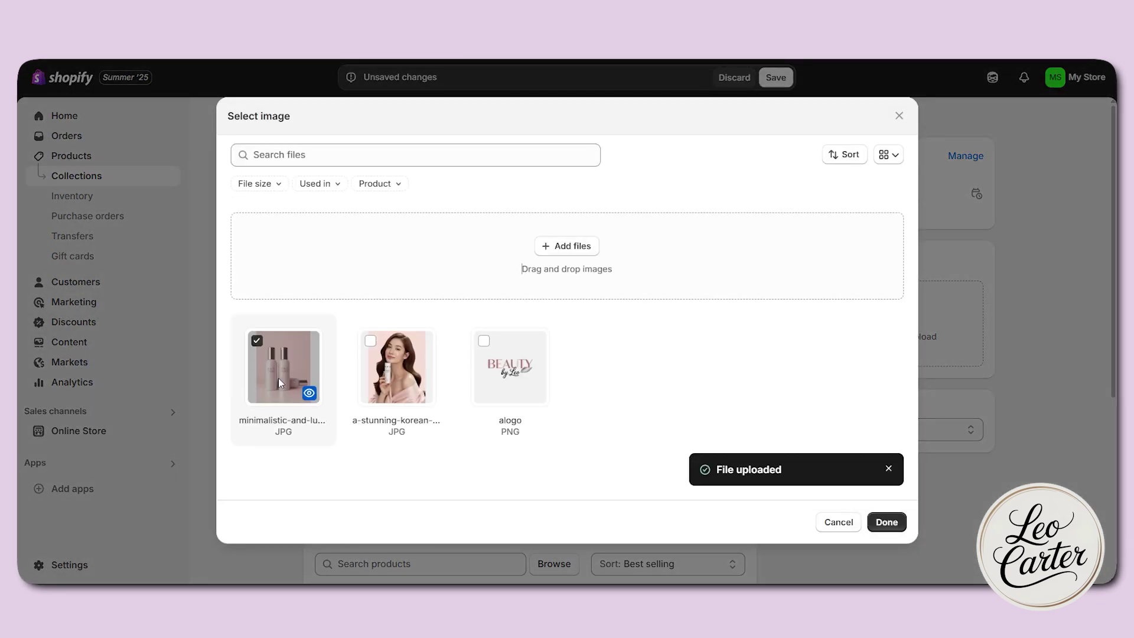
click(887, 522)
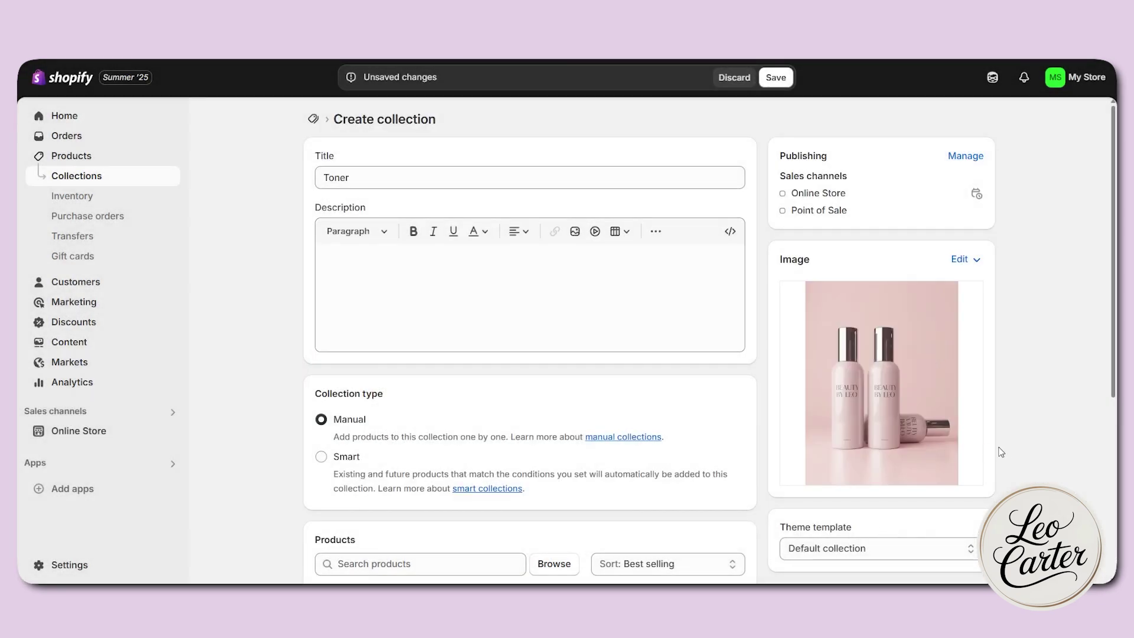
Step: Extend the collection's title to "Toner Cream" and go on to the collection type and products settings
scroll(1019, 484, down, 2)
scroll(1018, 484, up, 2)
click(444, 187)
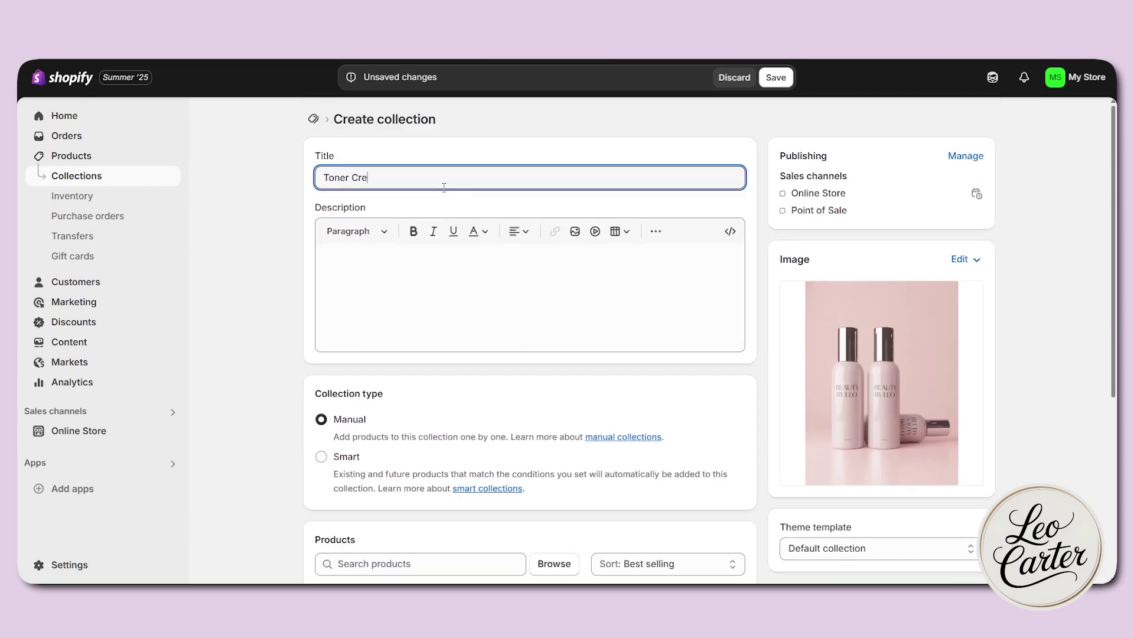
scroll(442, 385, down, 4)
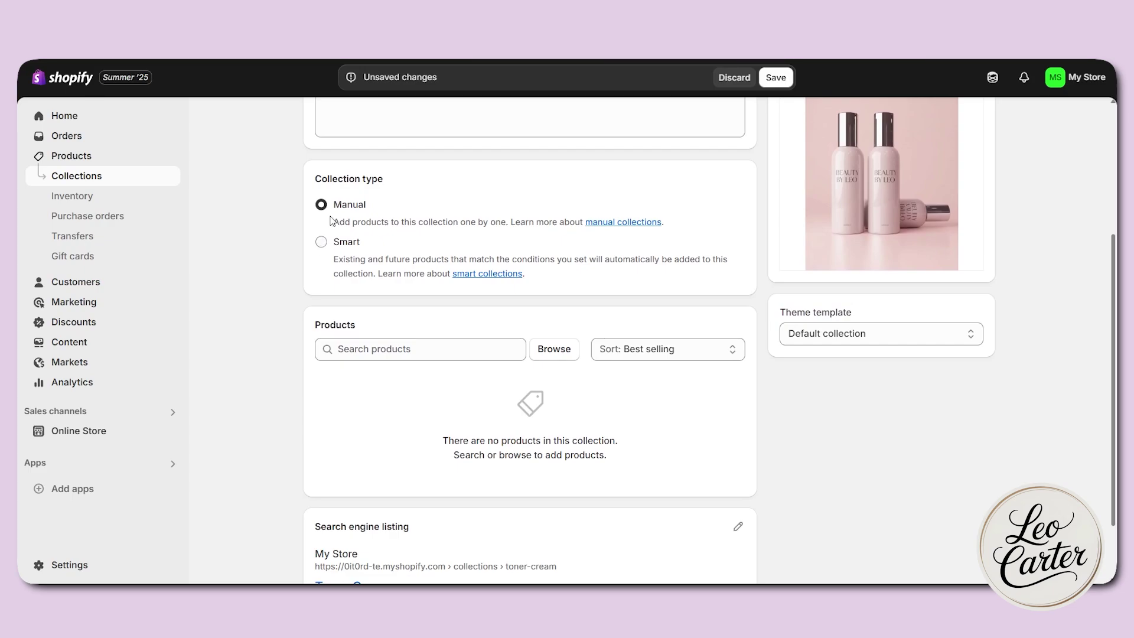
Step: Try the Smart collection type with a condition of price less than ₹500, and switch the collection type back to Manual
click(408, 348)
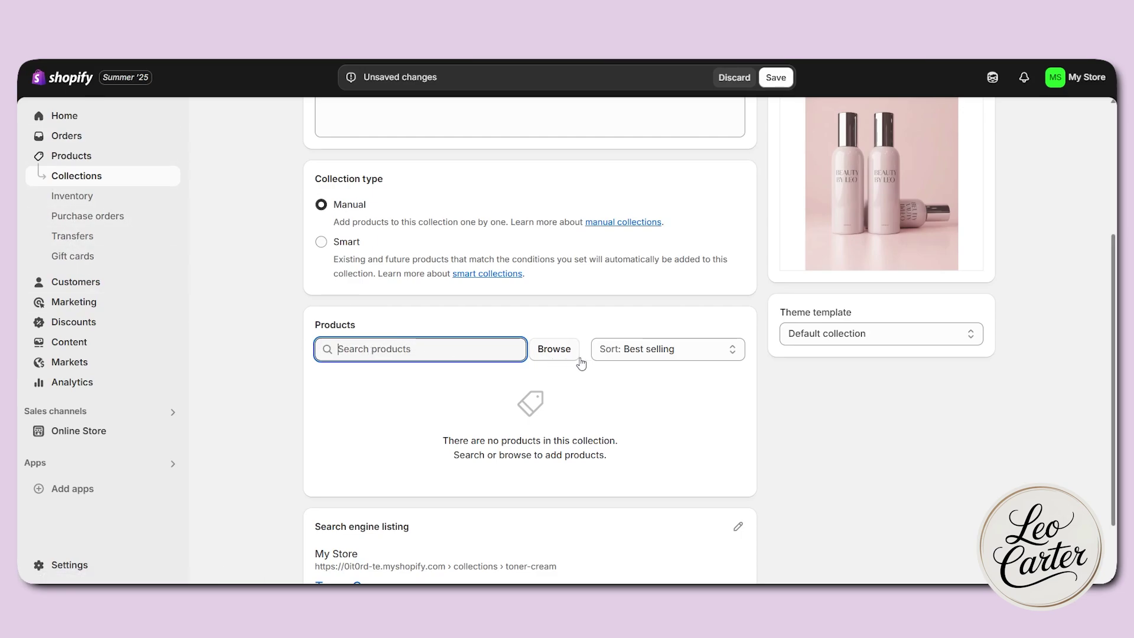
click(321, 243)
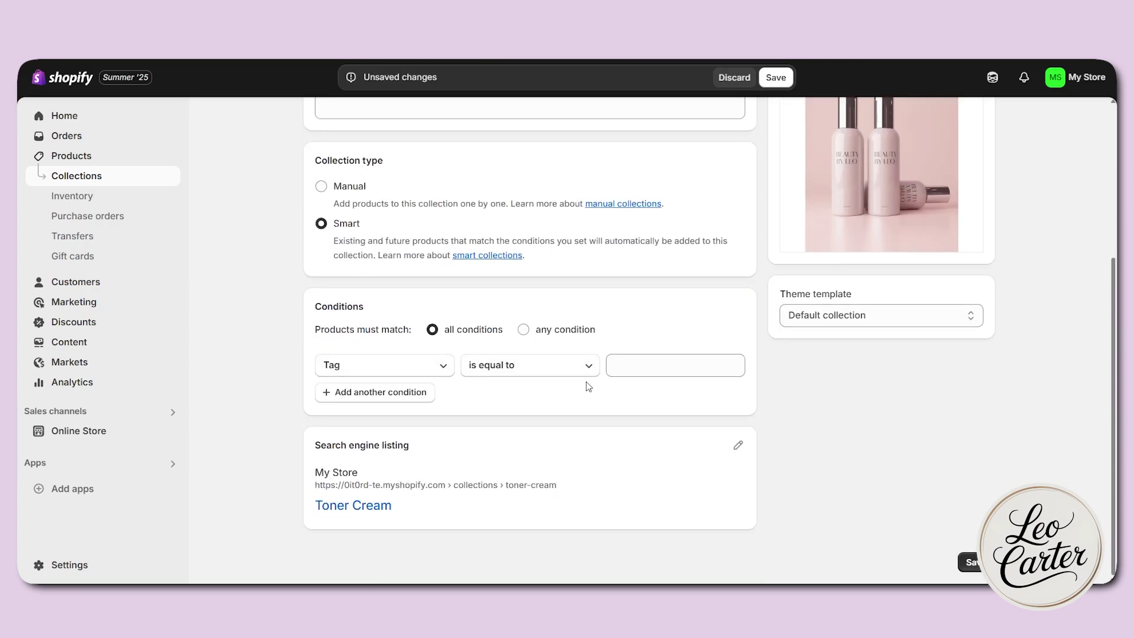
click(640, 369)
click(407, 367)
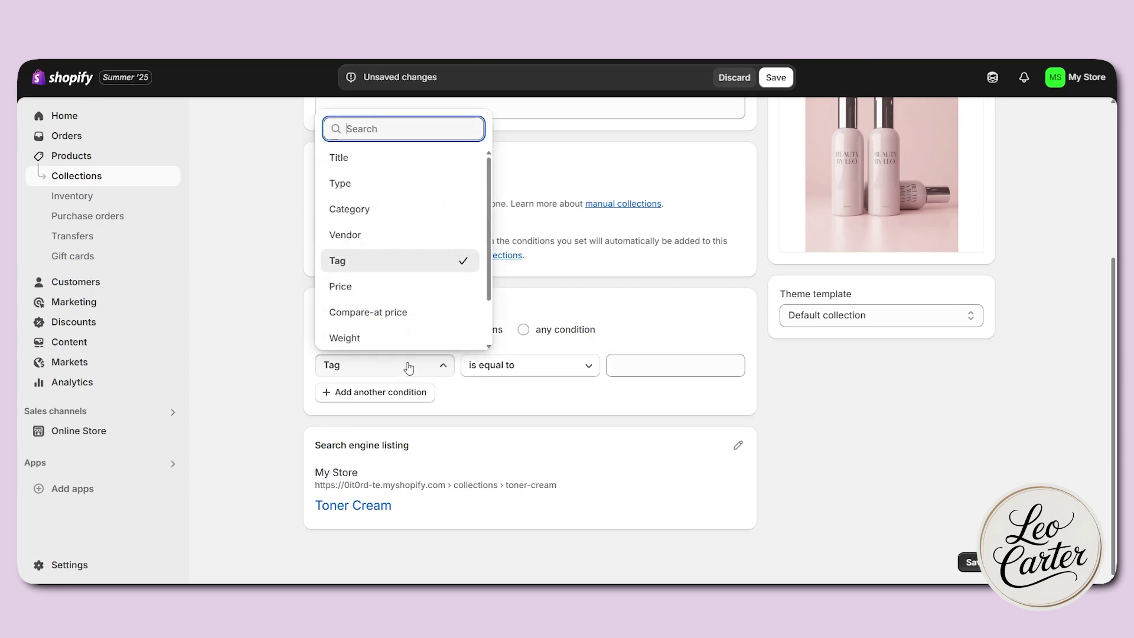
click(372, 288)
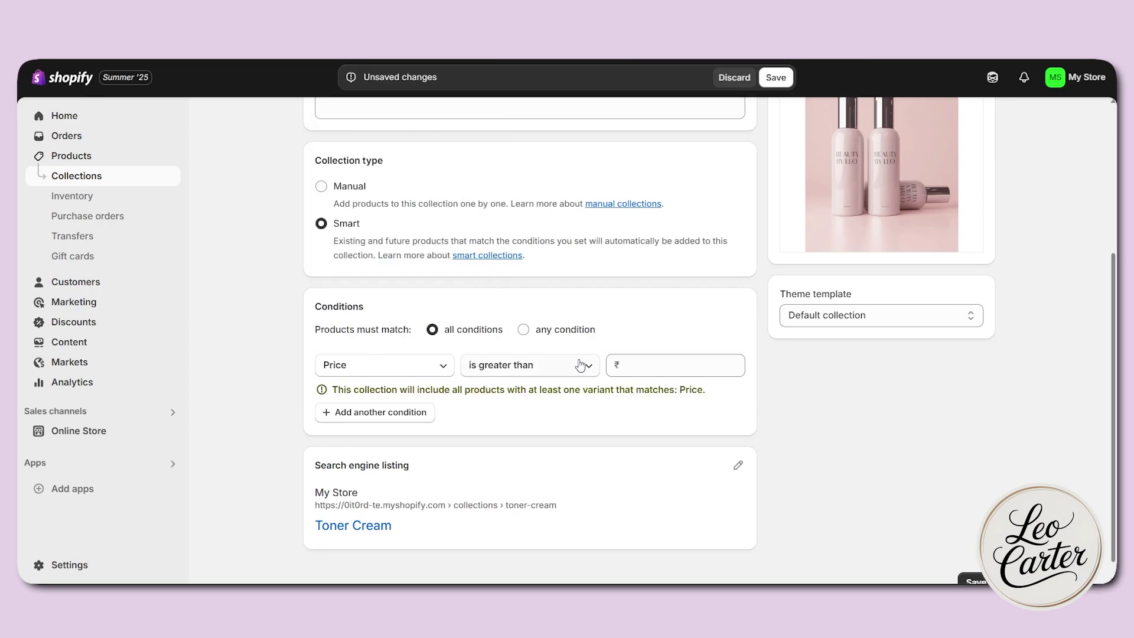
click(666, 370)
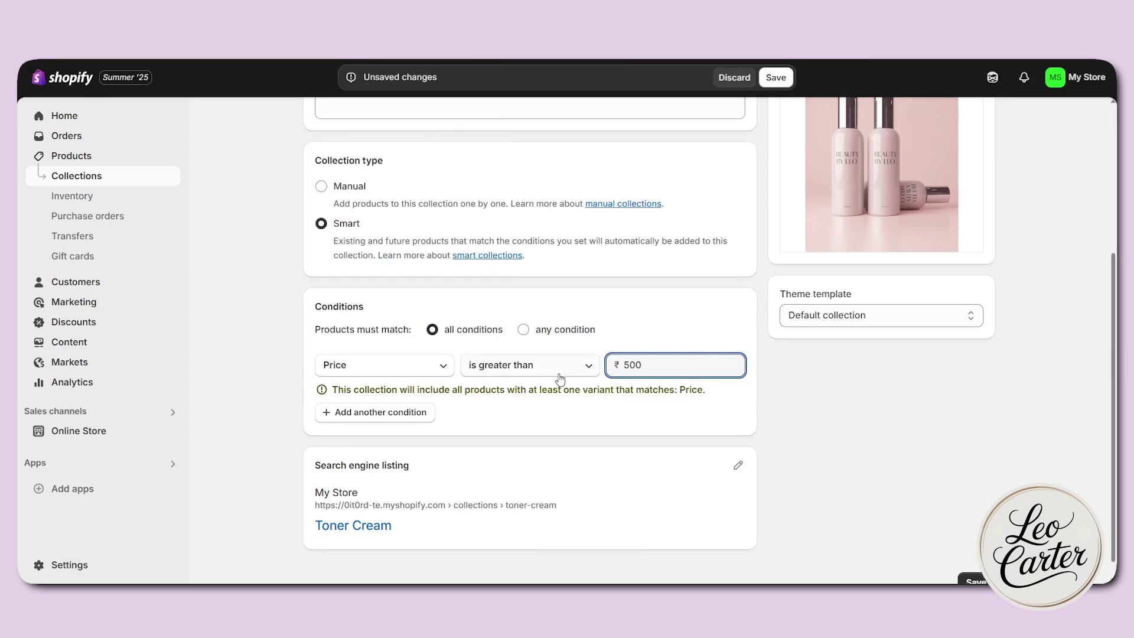
click(538, 369)
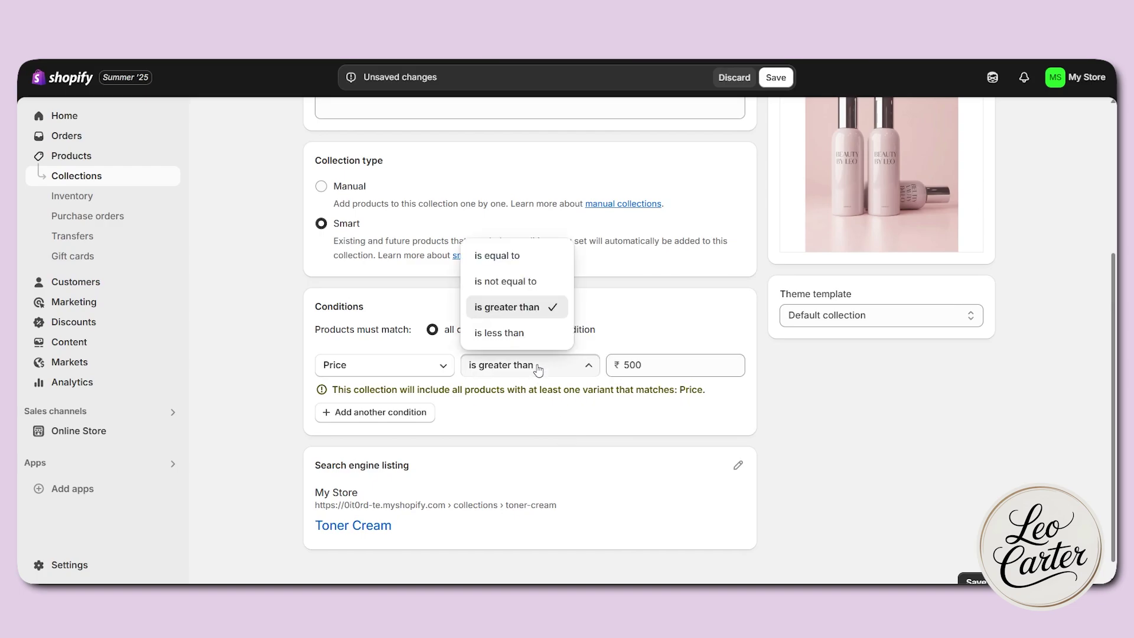
click(508, 331)
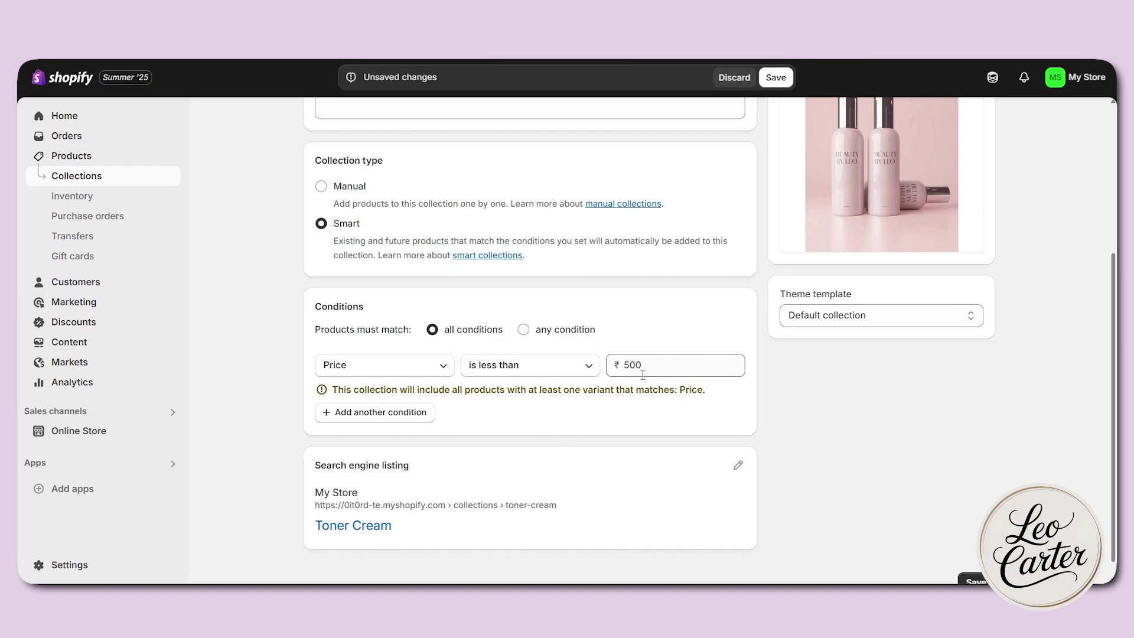
scroll(644, 375, up, 4)
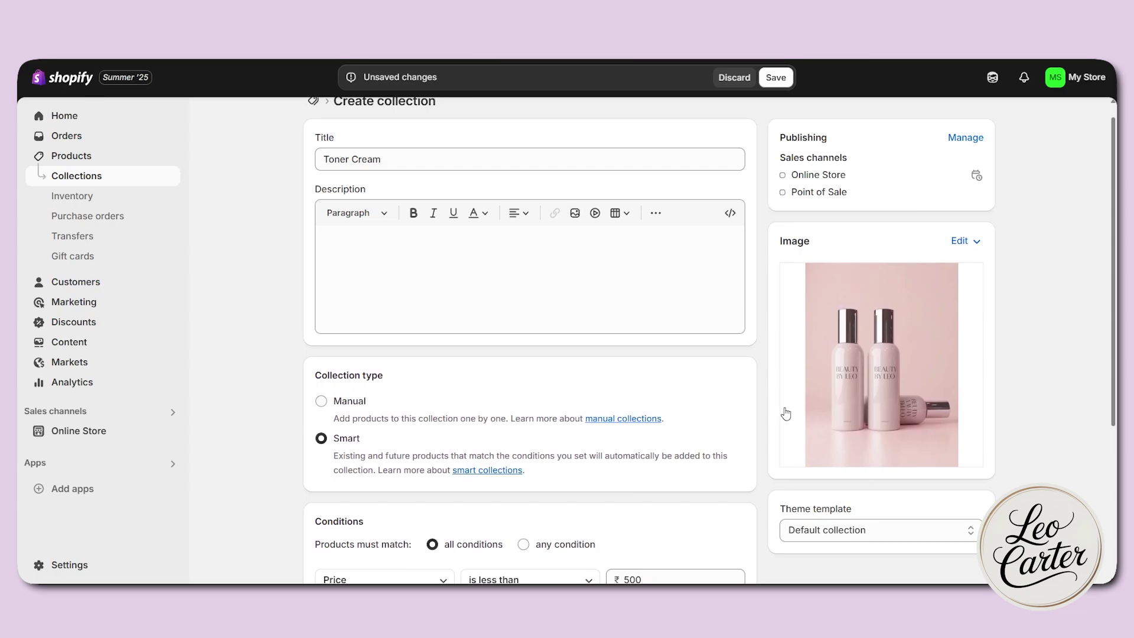
scroll(738, 421, down, 1)
scroll(683, 428, down, 2)
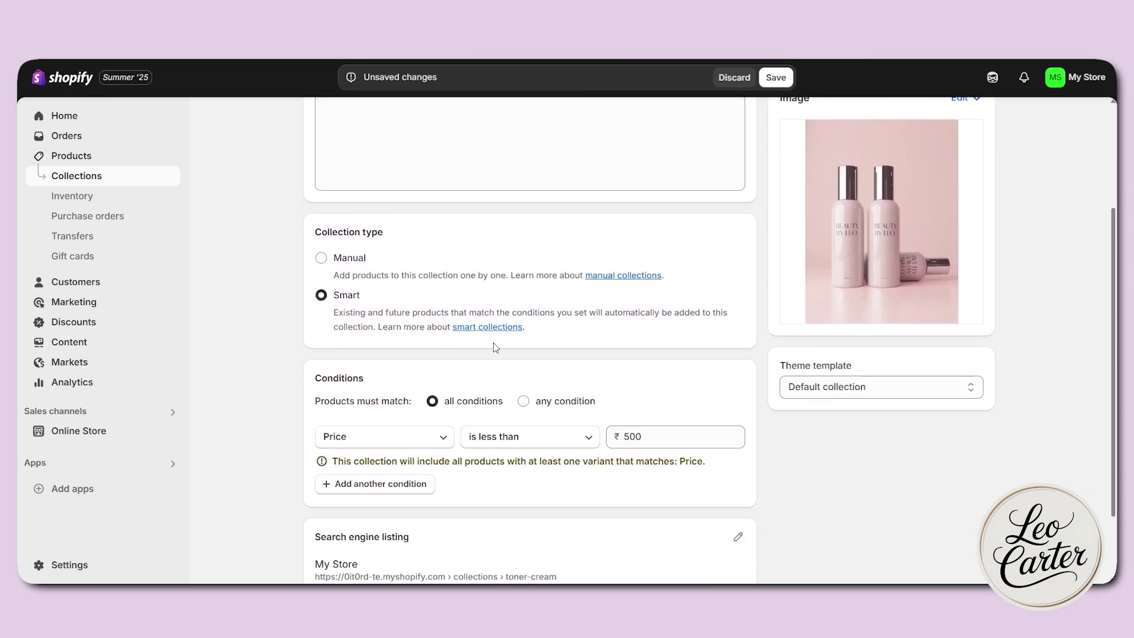
click(321, 260)
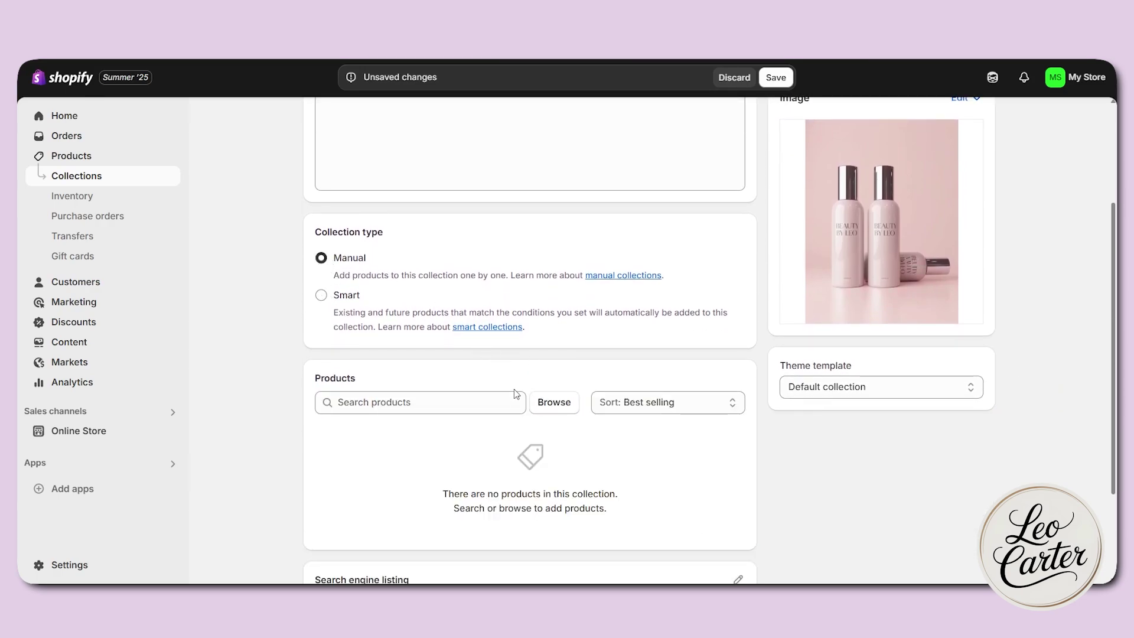
Step: Check the rest of the Toner Cream collection form and save the new collection
scroll(515, 394, down, 3)
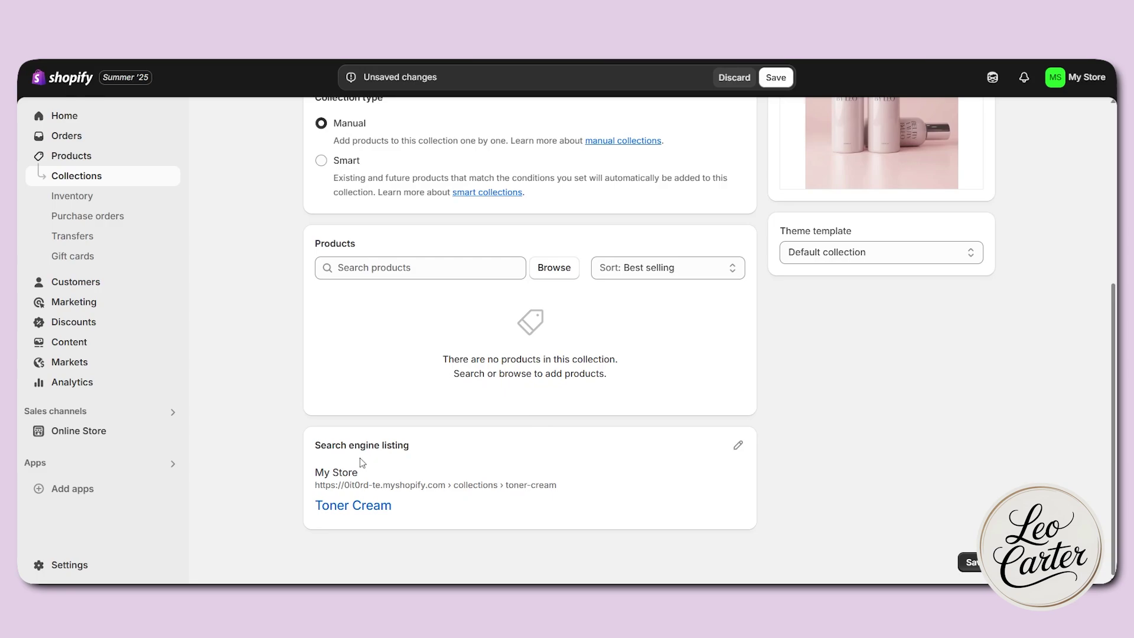
scroll(707, 479, up, 6)
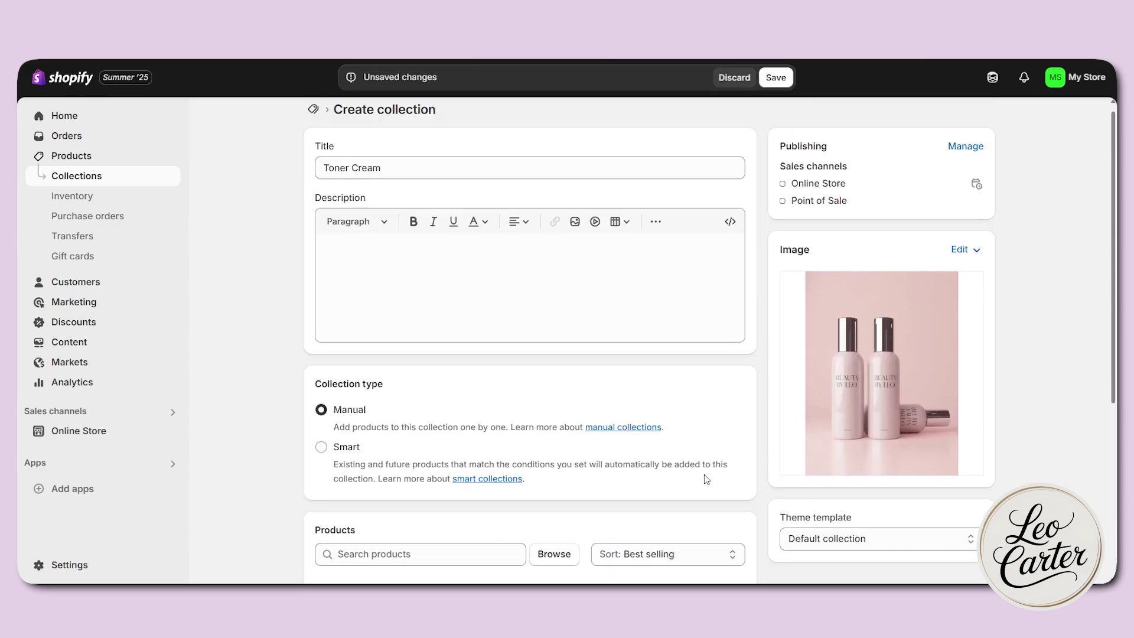
click(776, 77)
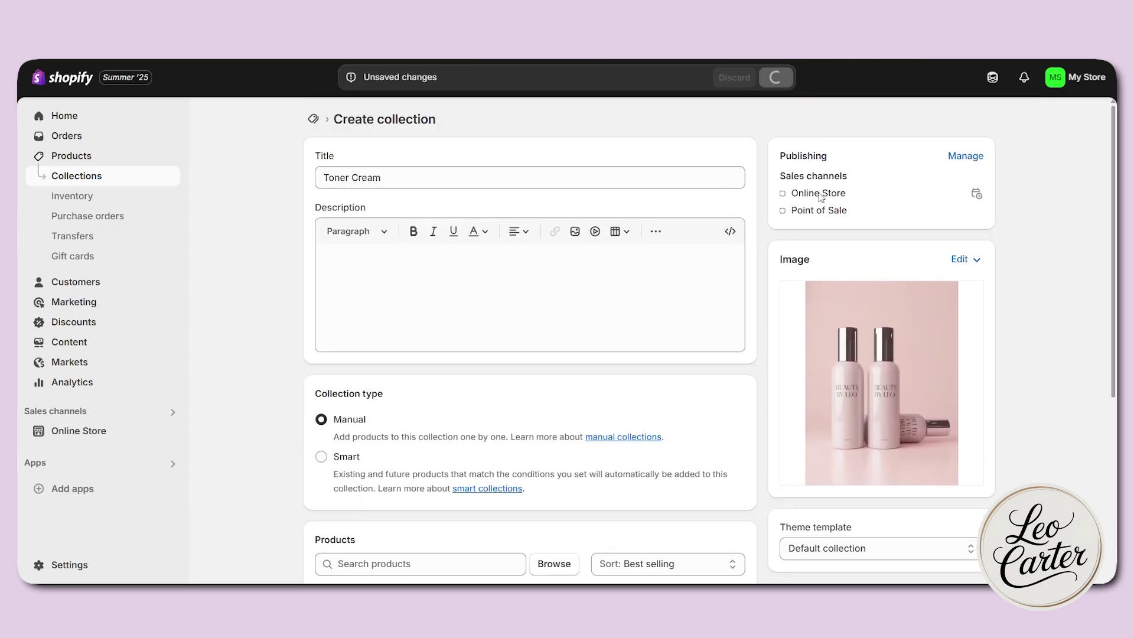
scroll(846, 398, down, 3)
scroll(848, 395, up, 3)
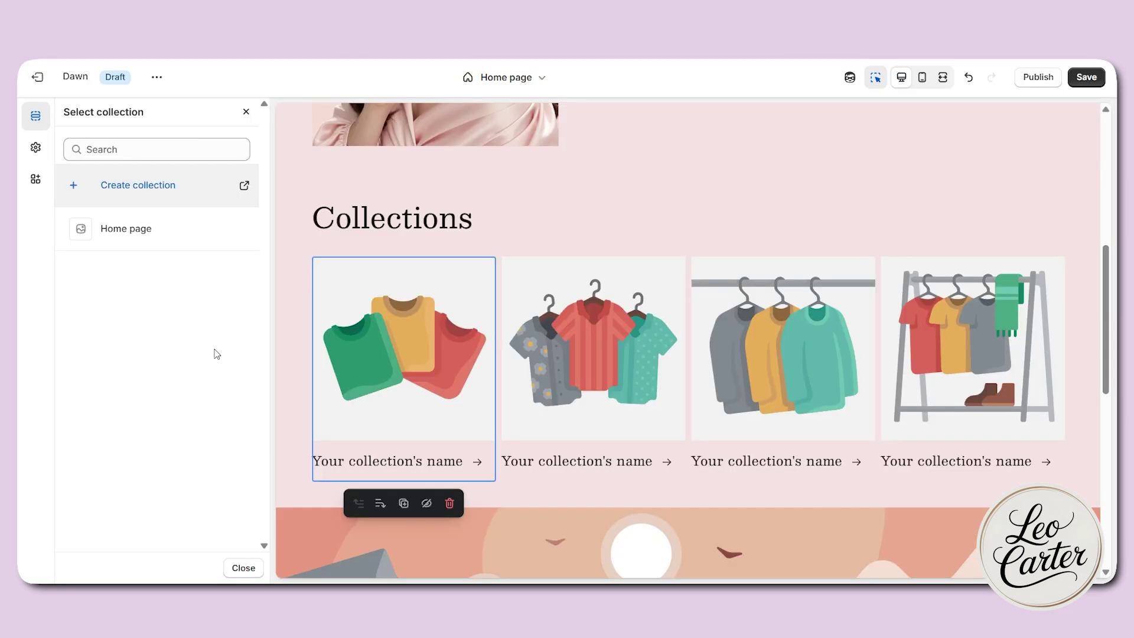
Step: Return to the theme editor, save the theme changes and assign the Toner Cream collection to the first collection block
key(ctrl+r)
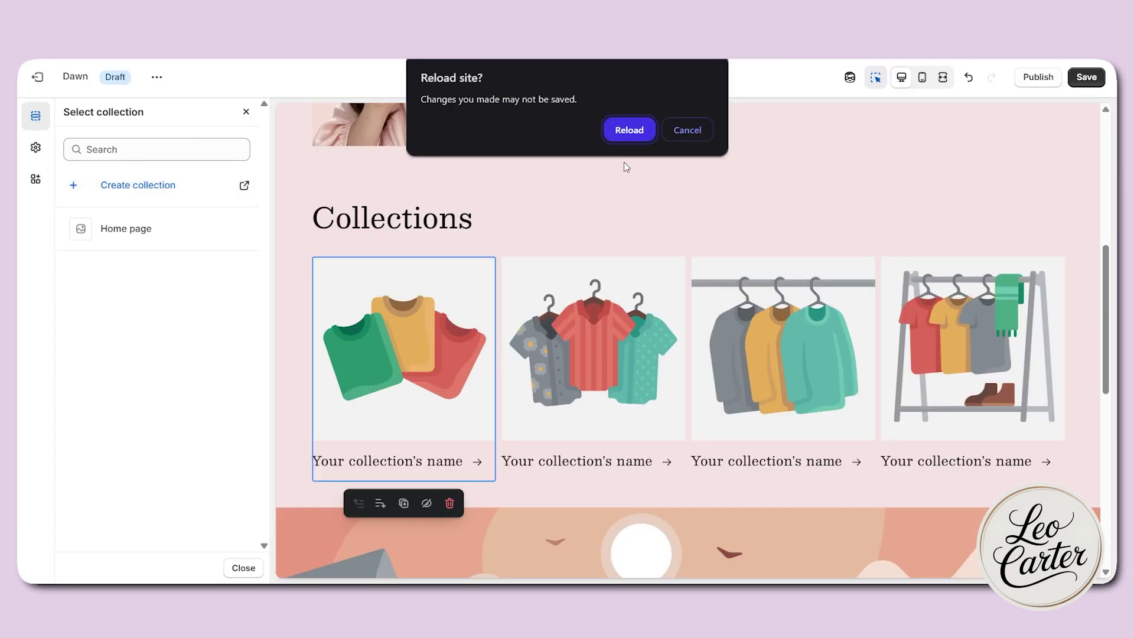
click(685, 130)
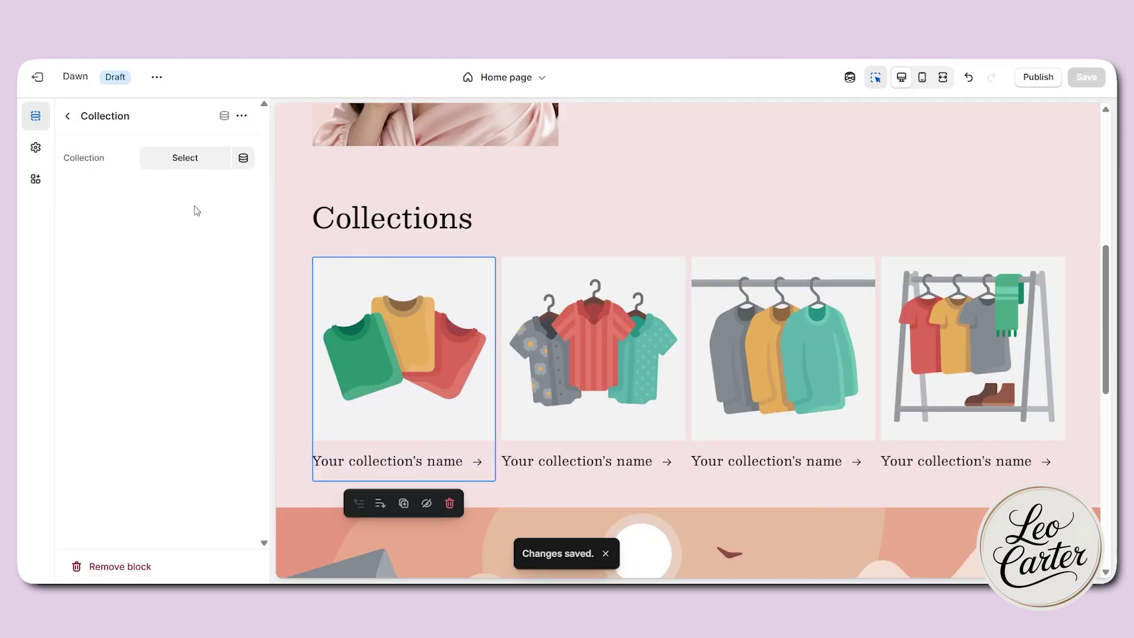
click(184, 159)
click(176, 273)
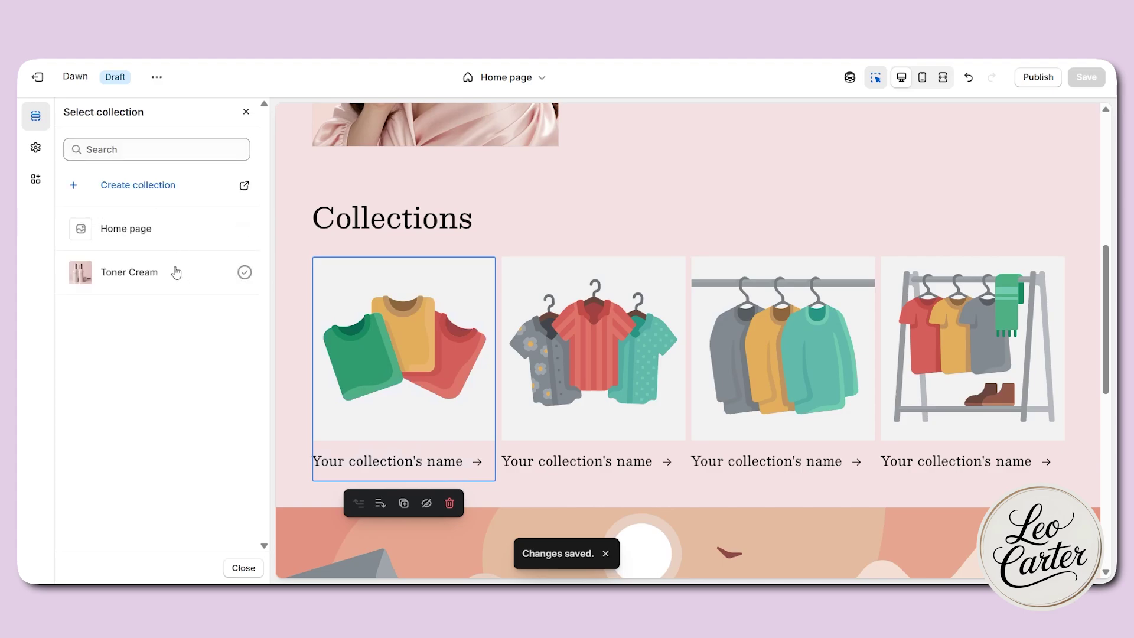
click(122, 282)
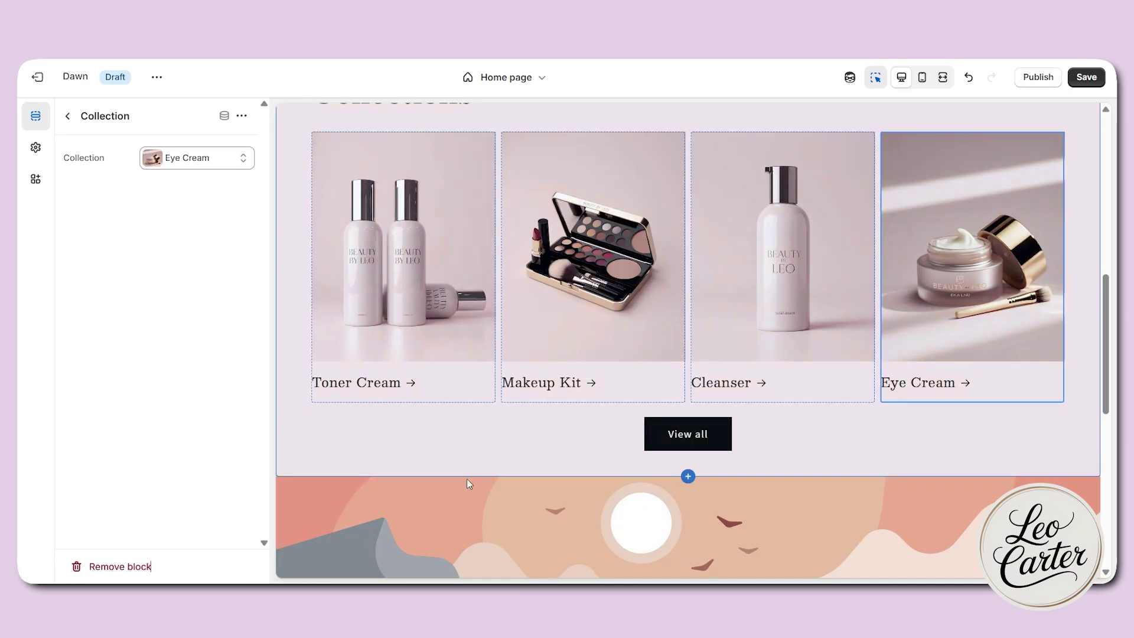
Step: Preview the home page in fullscreen, examine the Collections section with its four collections and neighbouring sections, and return to the desktop view
click(442, 481)
scroll(838, 332, up, 3)
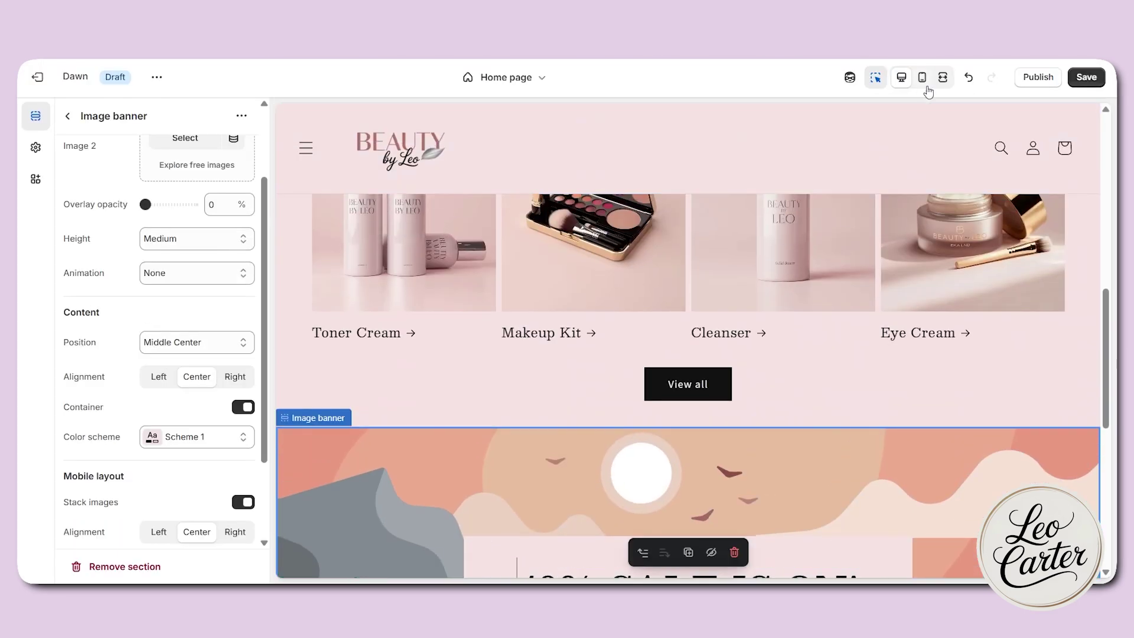
click(942, 77)
scroll(1073, 271, down, 3)
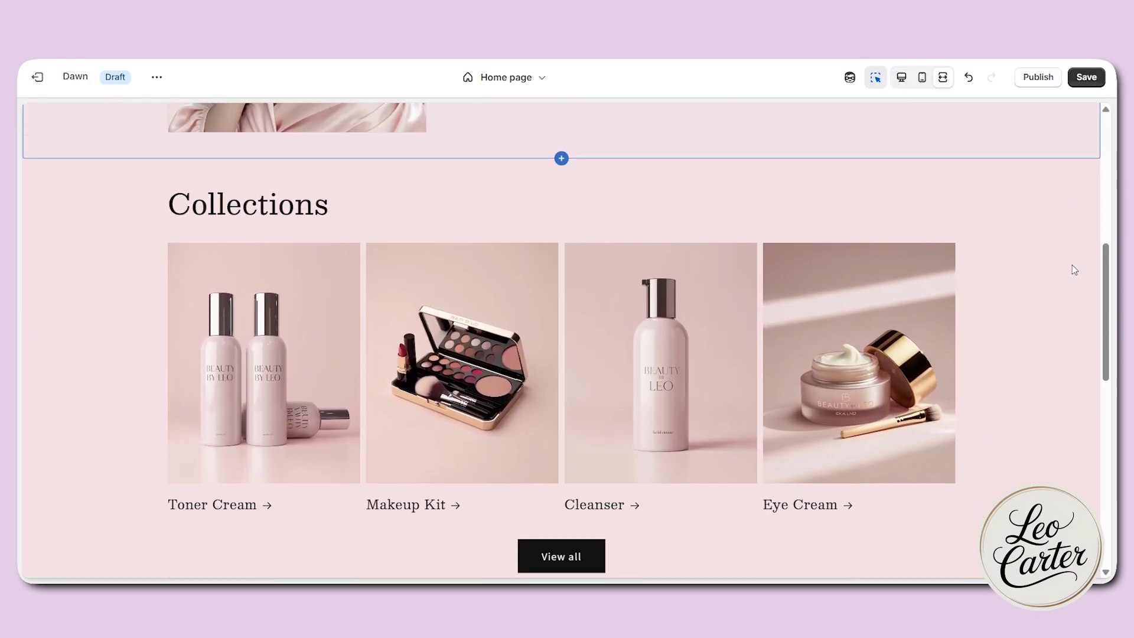
scroll(1072, 266, up, 6)
scroll(1073, 265, down, 5)
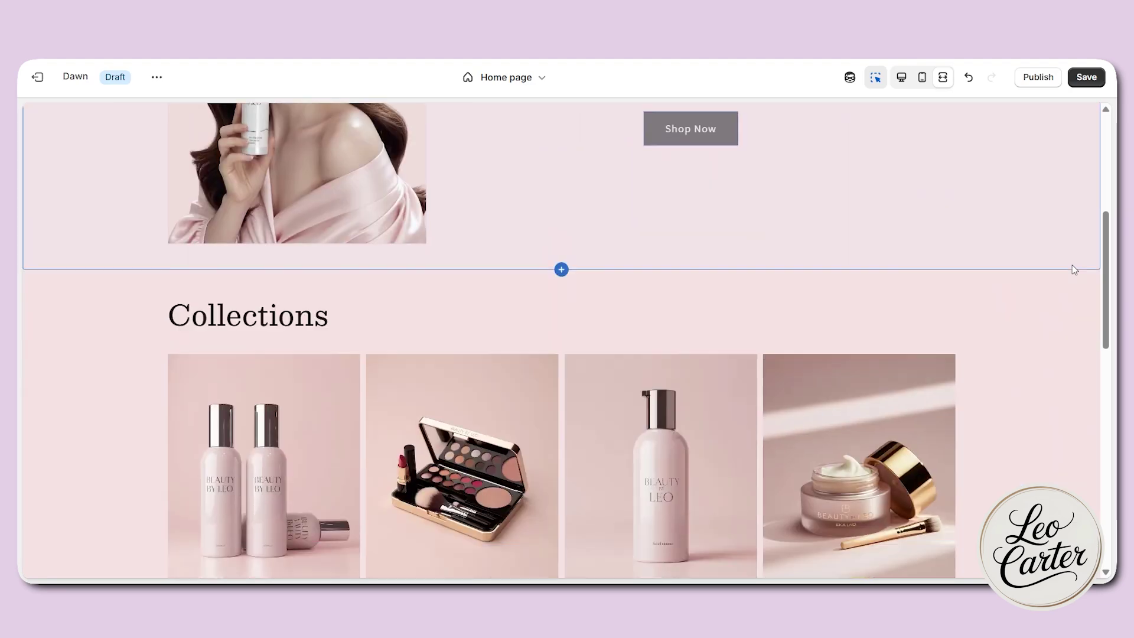
scroll(1072, 265, down, 3)
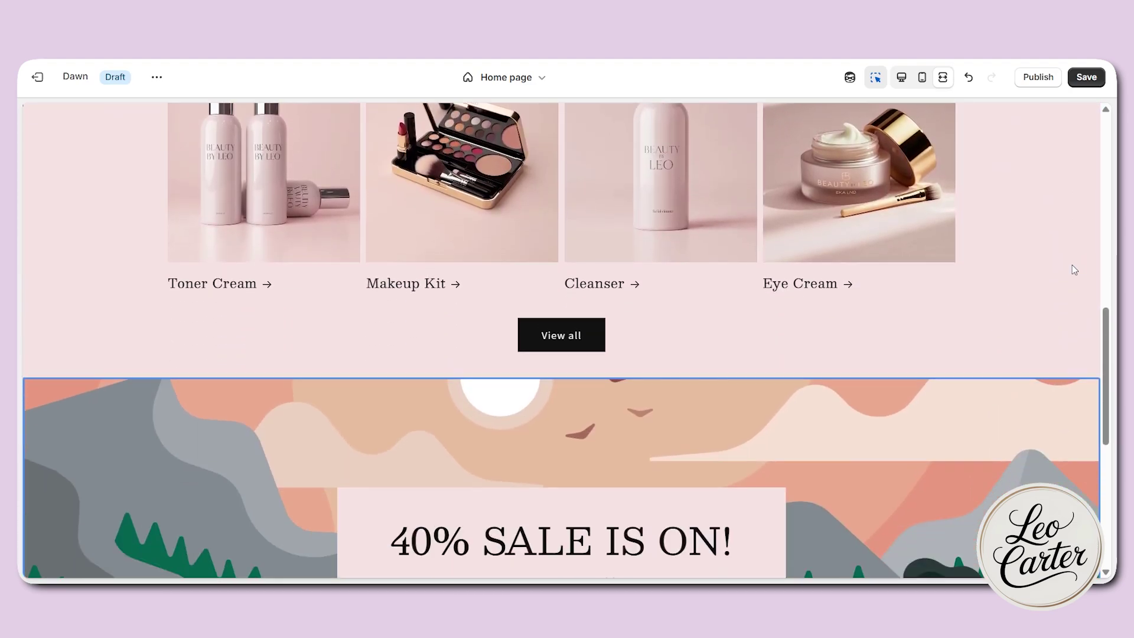
scroll(1072, 265, up, 2)
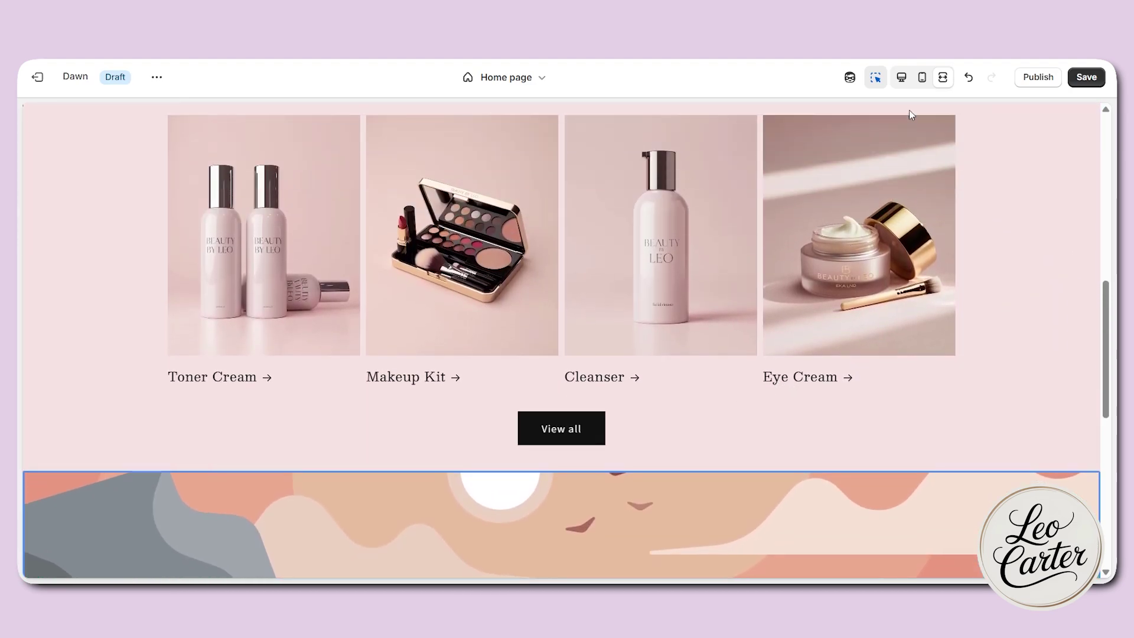
click(901, 77)
Step: Try hiding the "View all" button of the Collection list section, and turn it back on
click(682, 418)
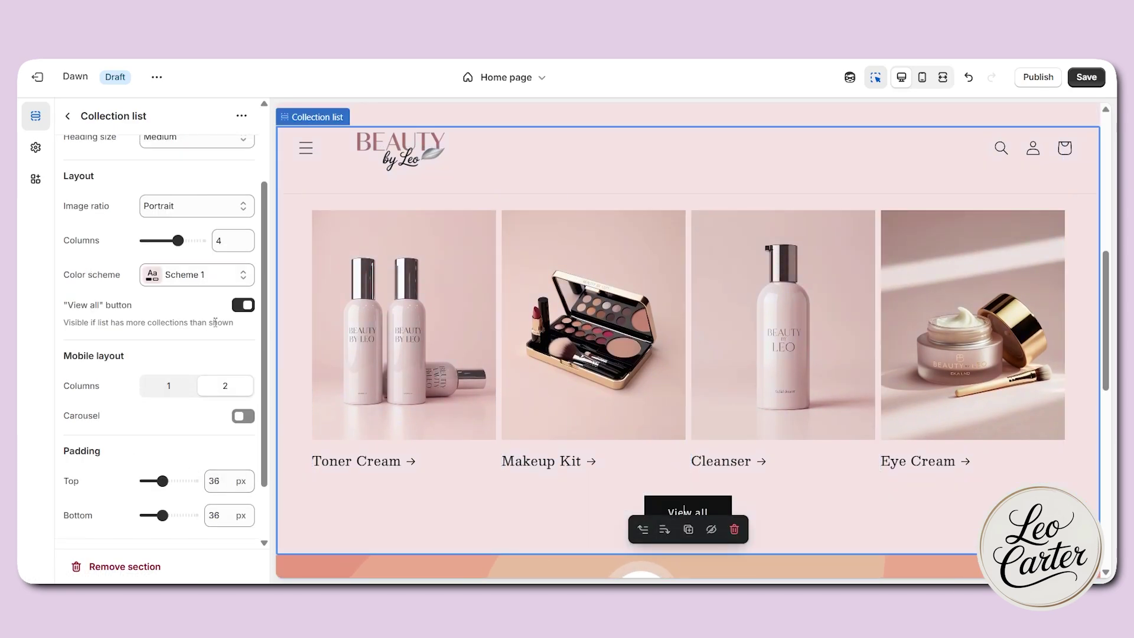
click(242, 306)
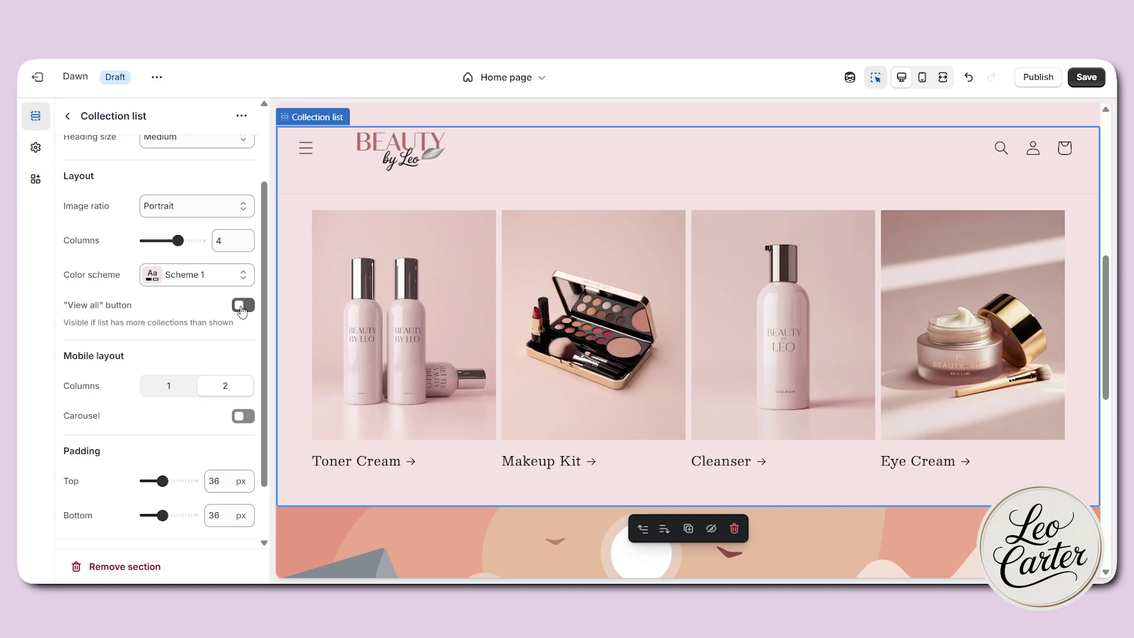
click(242, 306)
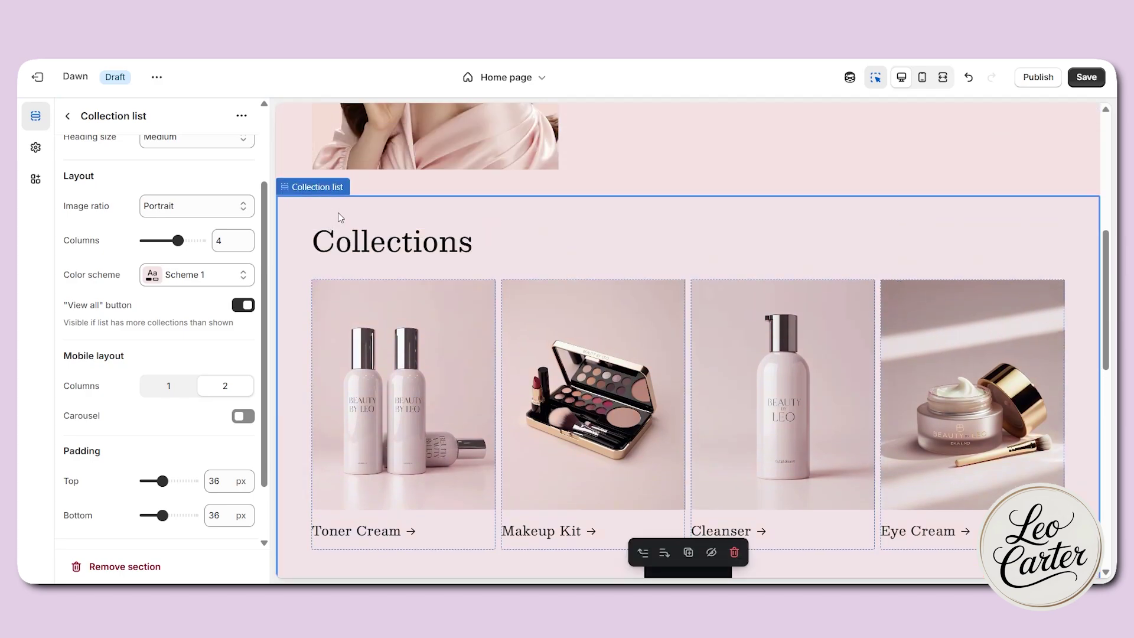
Step: Set the Collection list section's top padding to 48 px and select its heading text
drag(157, 477, 168, 480)
click(379, 253)
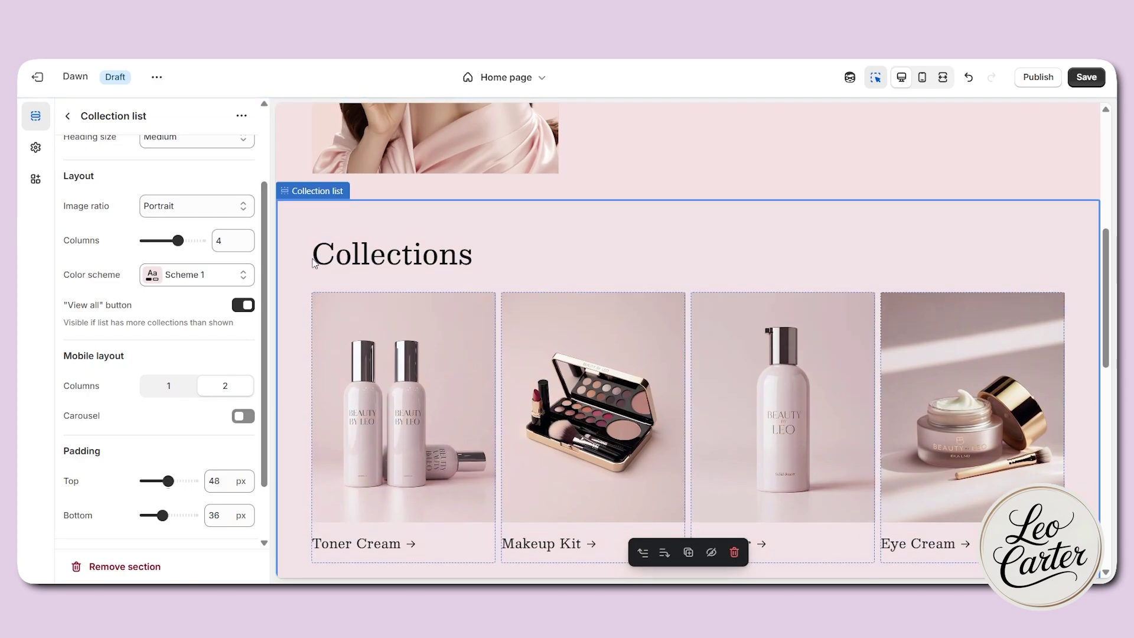
double_click(130, 198)
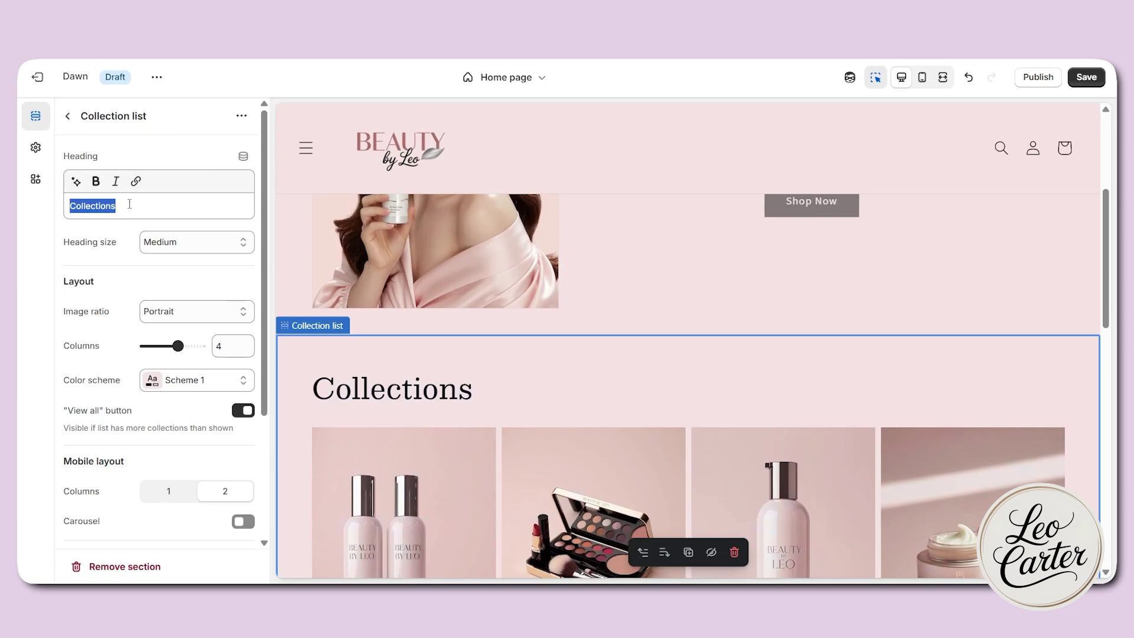
scroll(397, 352, down, 5)
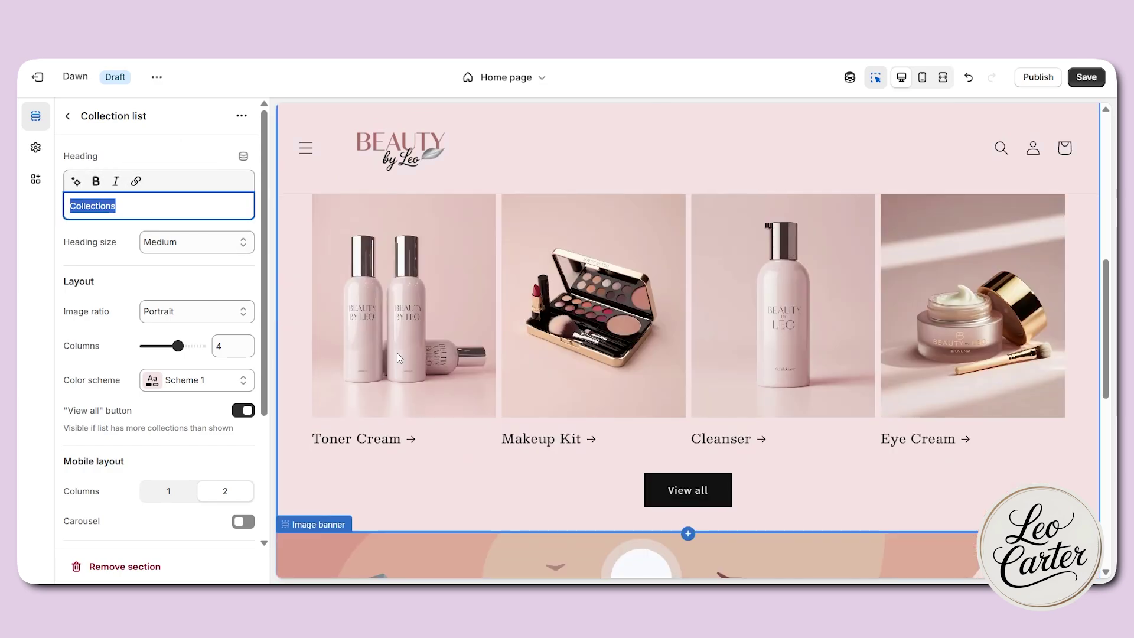
Step: Set the "a-serene-nighttime..." JPG as Image 1 of the "40% SALE IS ON!" image banner
scroll(367, 378, down, 4)
click(368, 378)
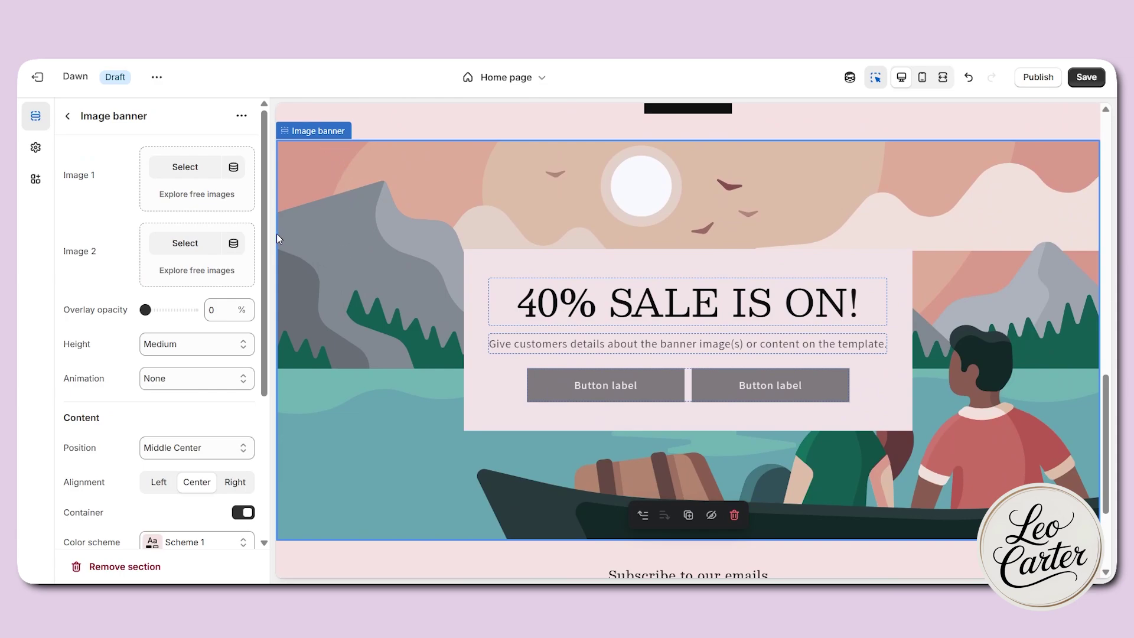
click(185, 168)
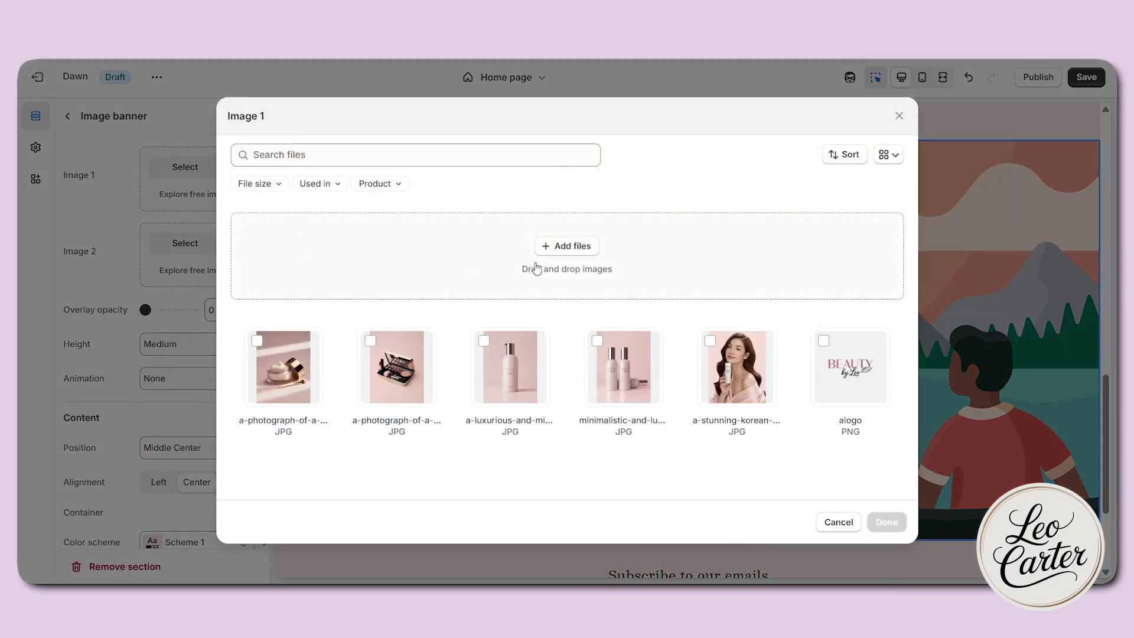
click(297, 365)
click(887, 522)
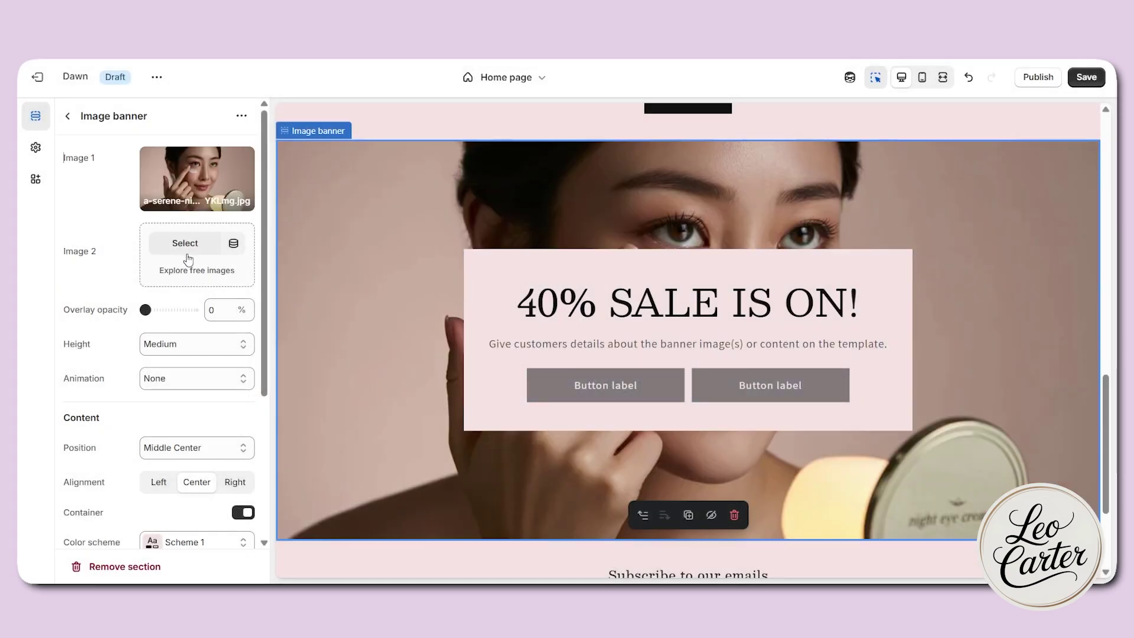
Step: Set the "a-soft-elegant-bea..." JPG as Image 2 of the sale image banner
click(187, 255)
click(369, 371)
click(297, 372)
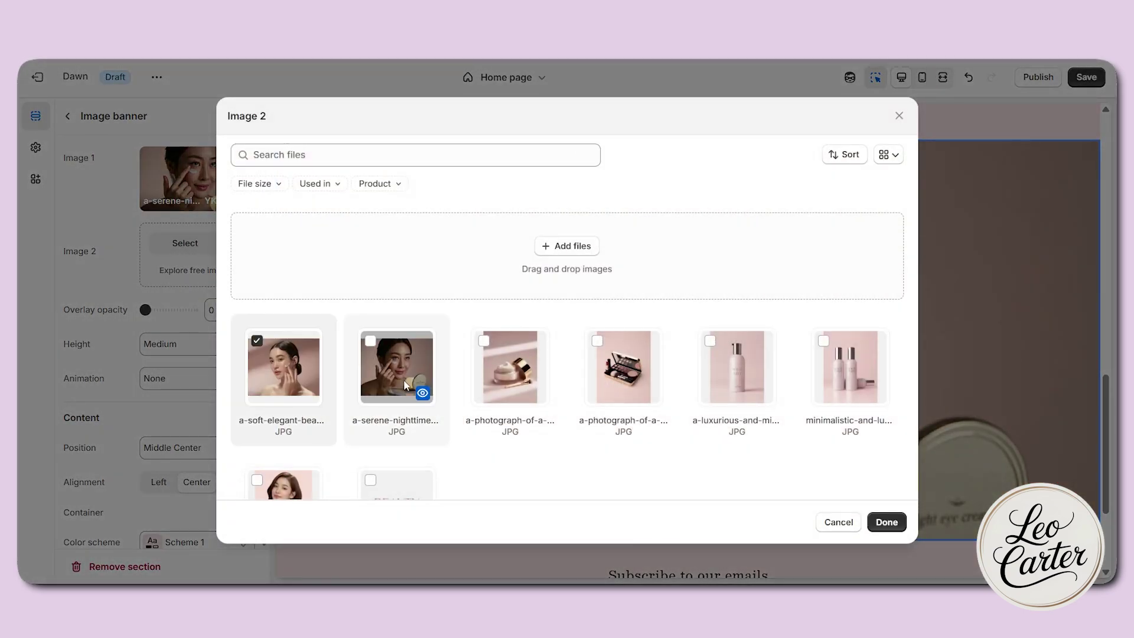
click(886, 522)
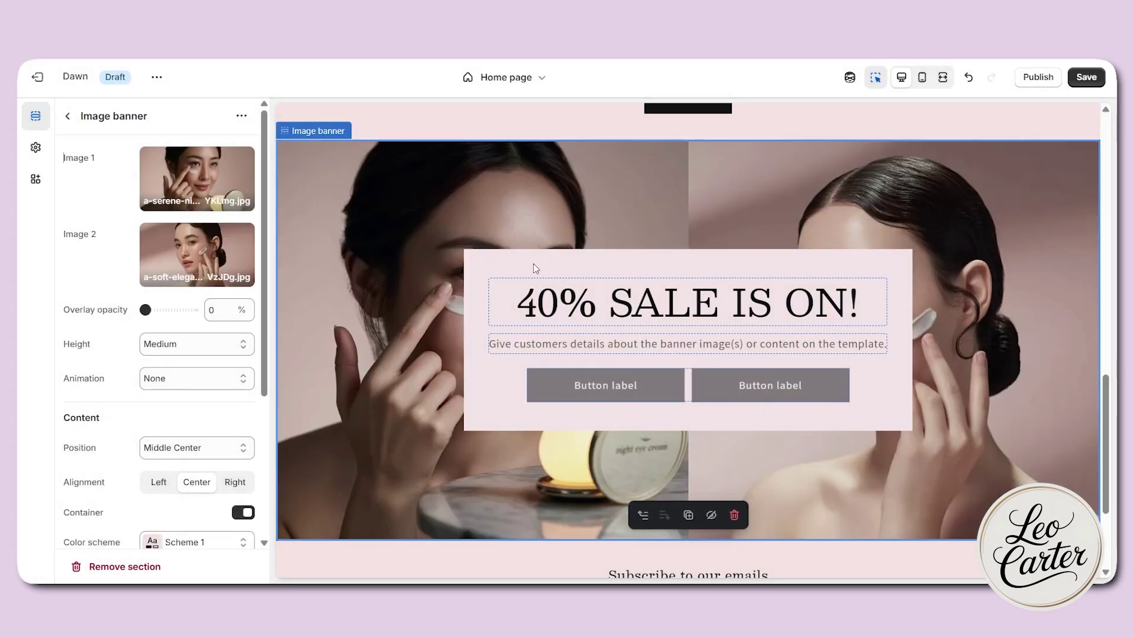
Step: Set the "40% SALE IS ON!" image banner's height to Adapt to first image
drag(145, 309, 136, 306)
click(198, 345)
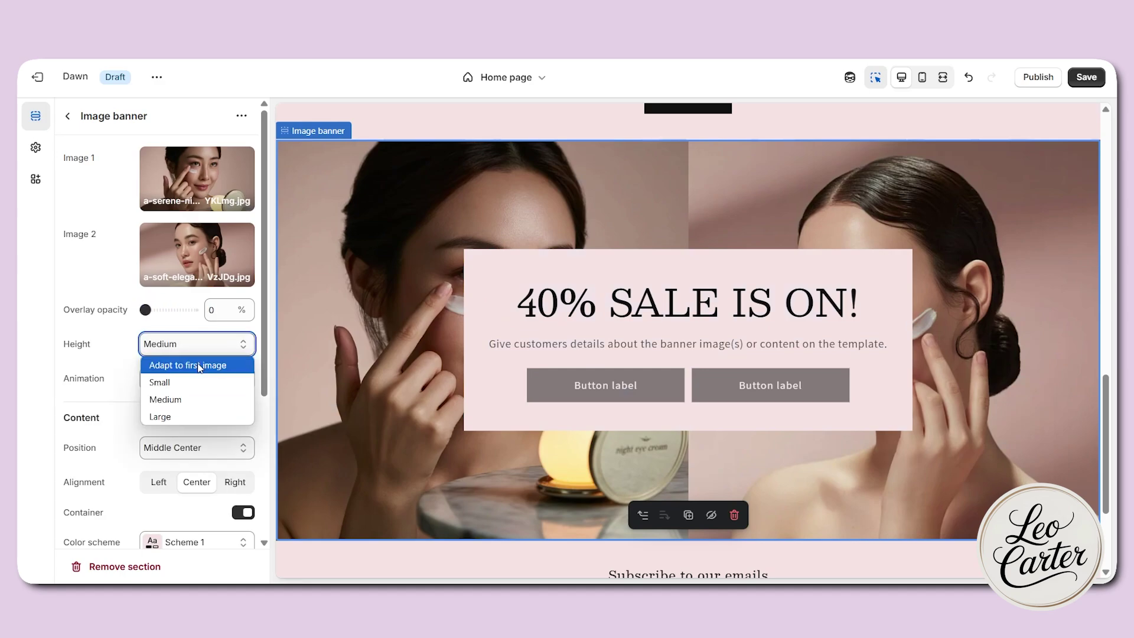
click(201, 367)
scroll(540, 365, down, 3)
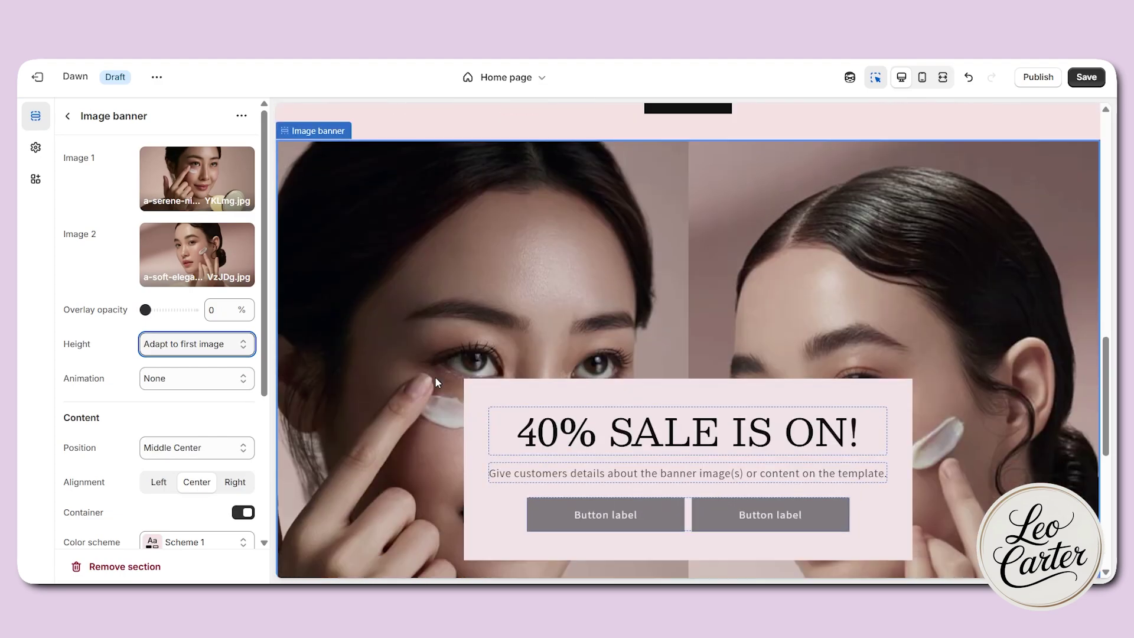
scroll(436, 381, down, 2)
Step: Try Ambient movement as the sale banner's animation, and set it to Zoom in on scroll, checking the effect in the preview
click(177, 378)
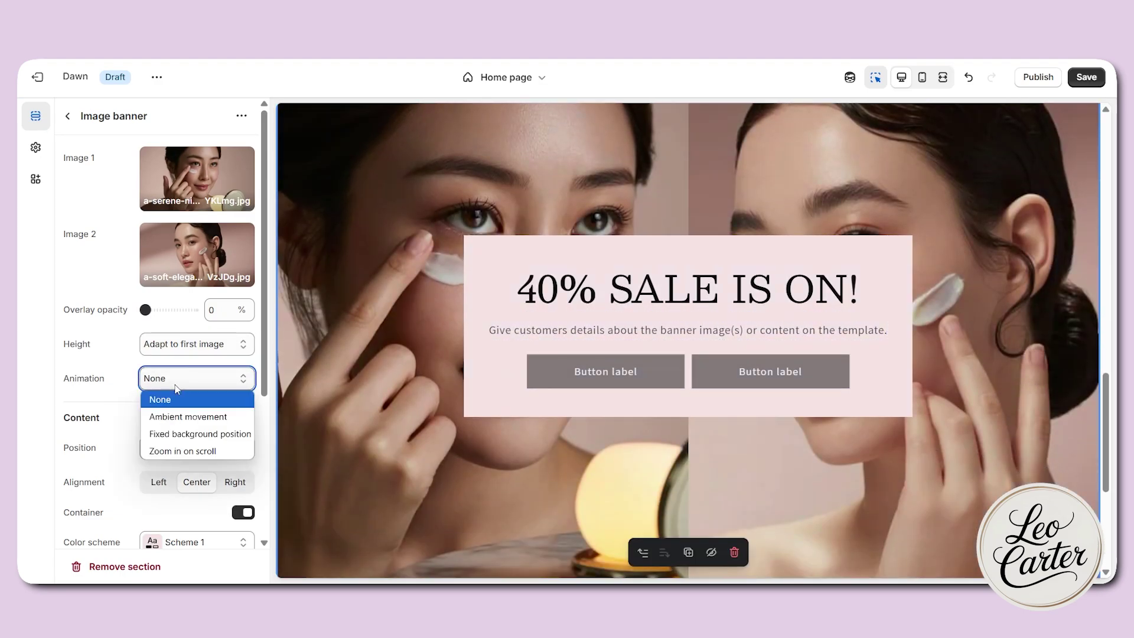
click(183, 417)
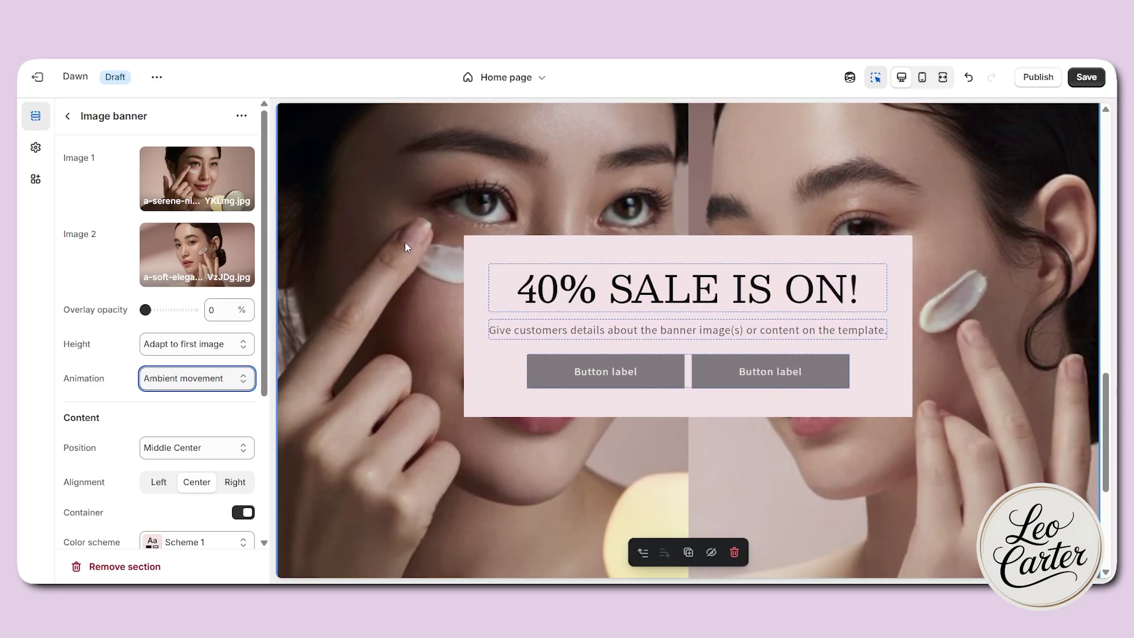
click(192, 380)
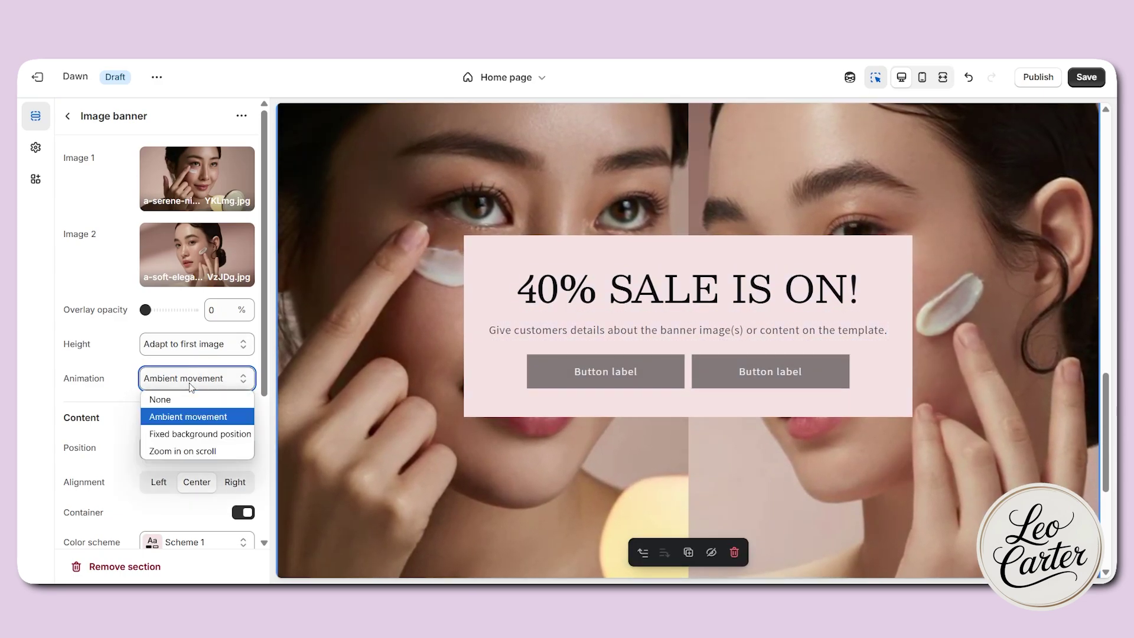
click(195, 451)
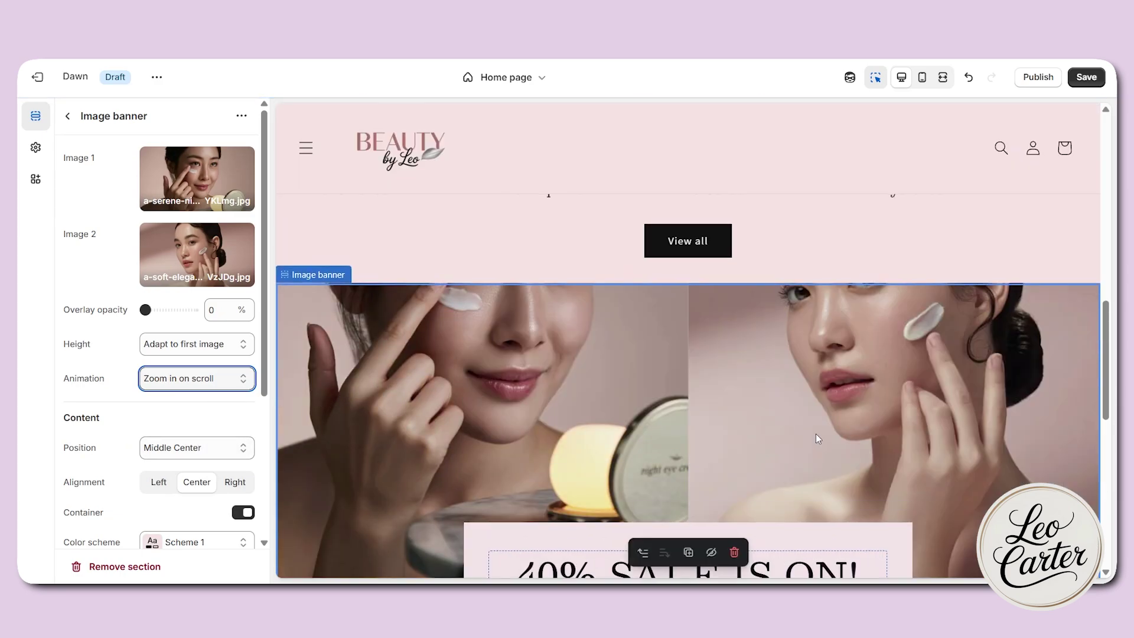
scroll(817, 434, up, 5)
scroll(816, 433, down, 10)
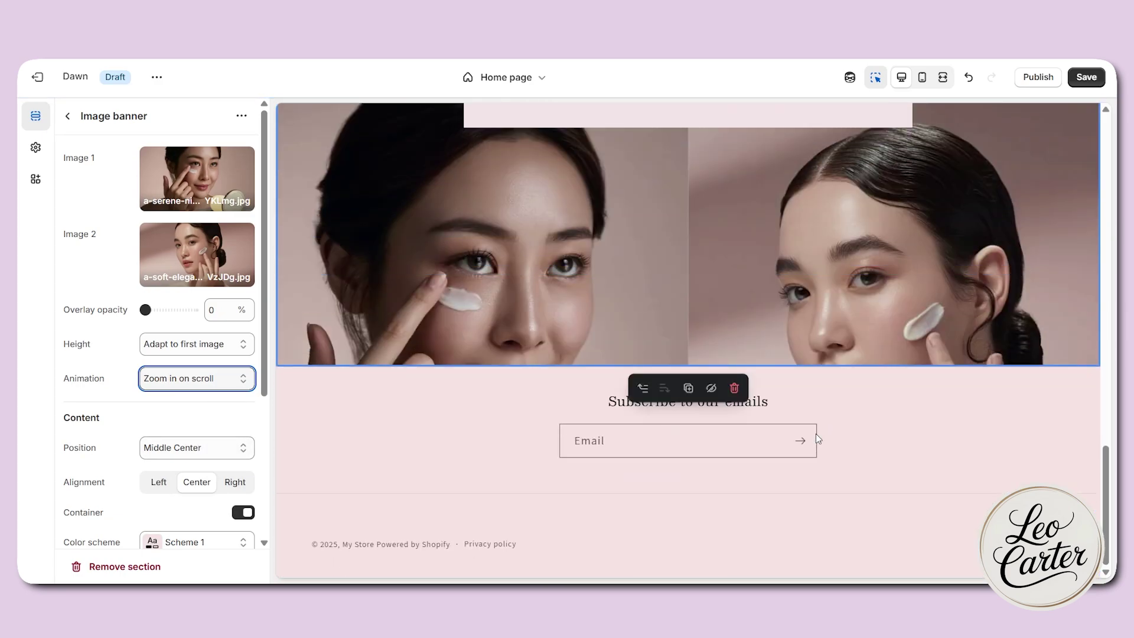
scroll(816, 434, up, 4)
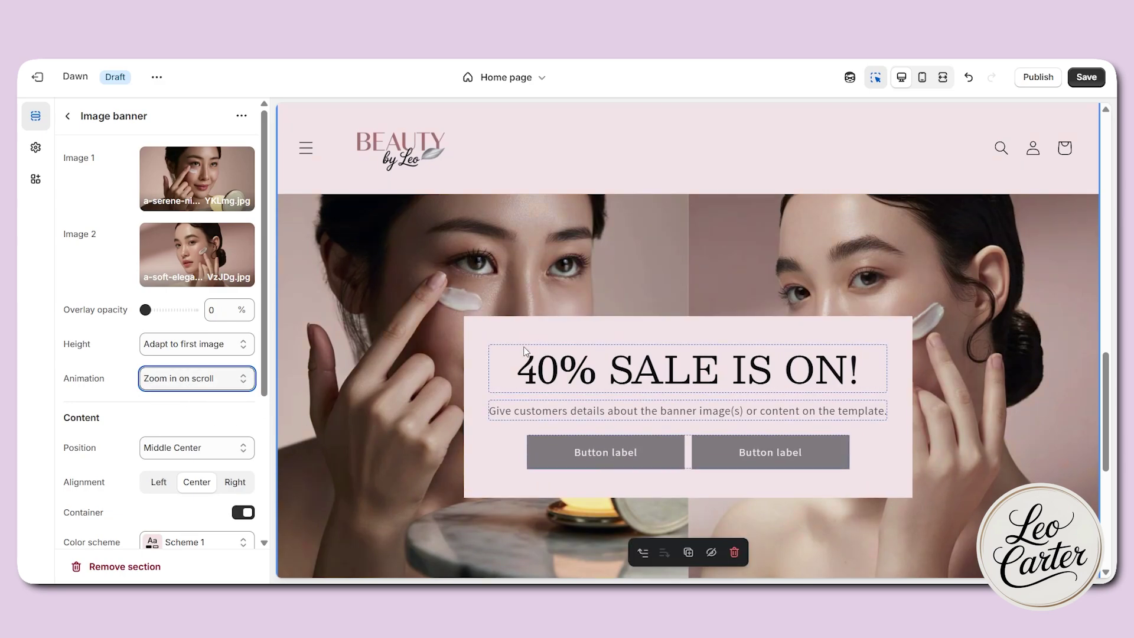
scroll(525, 353, down, 2)
scroll(525, 353, up, 2)
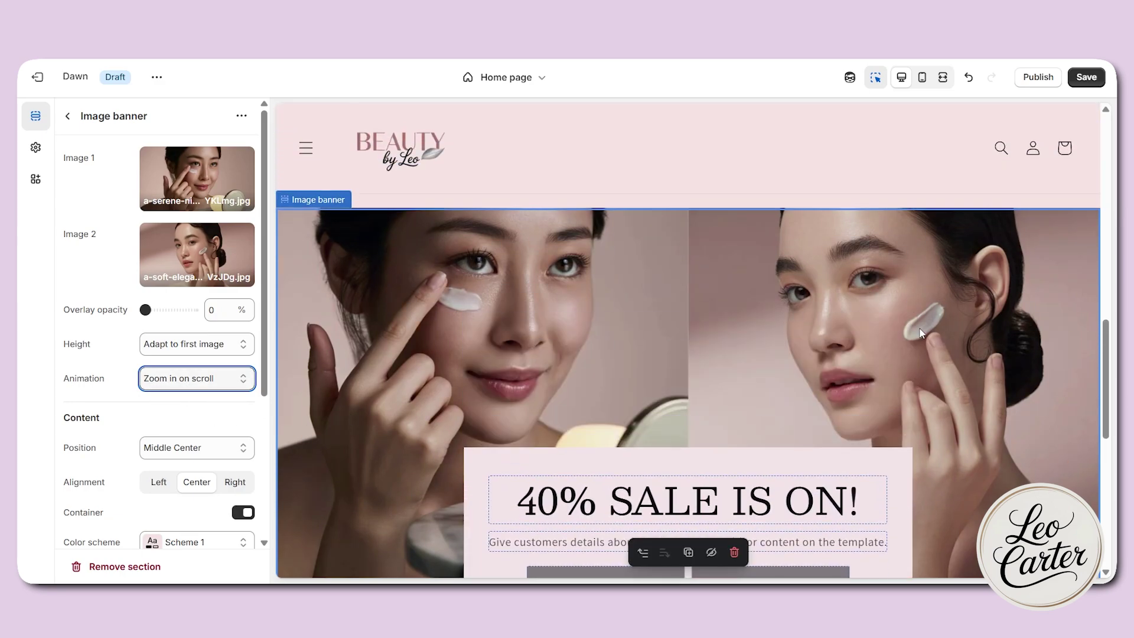
scroll(880, 383, down, 4)
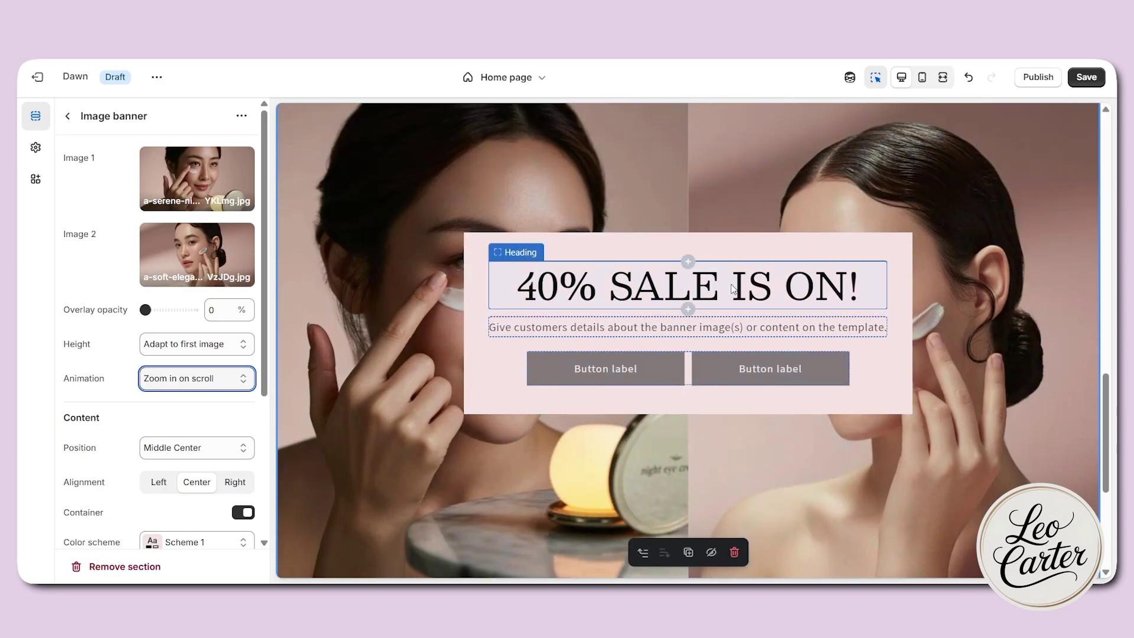
Step: Set the sale banner's overlay opacity to 20% and check the effect in the home page preview
drag(147, 307, 159, 308)
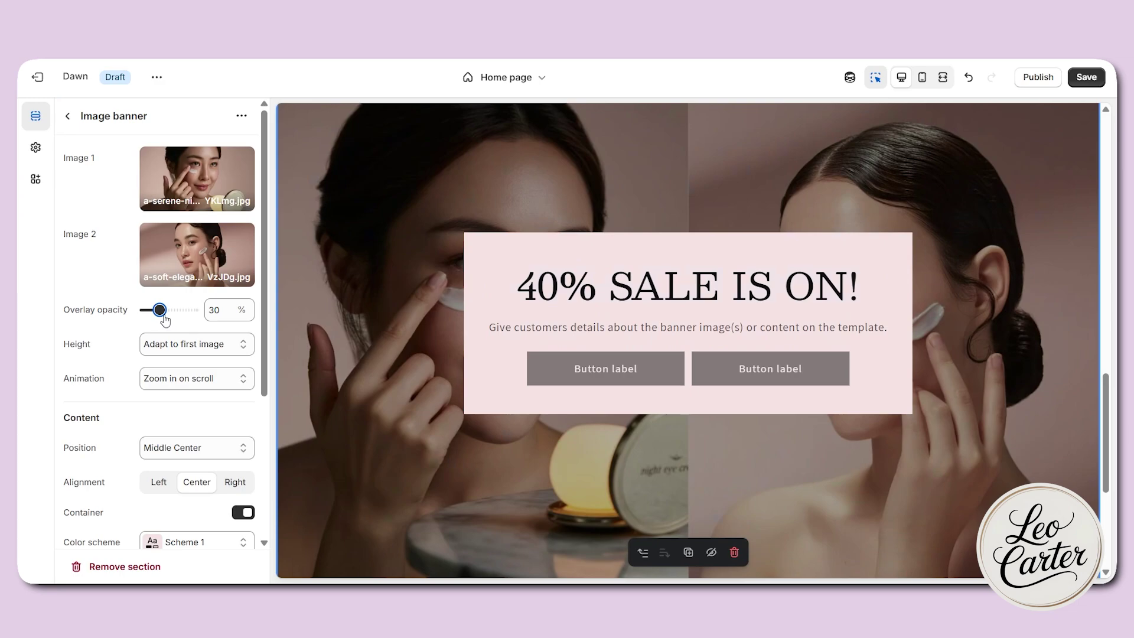
drag(164, 319, 159, 319)
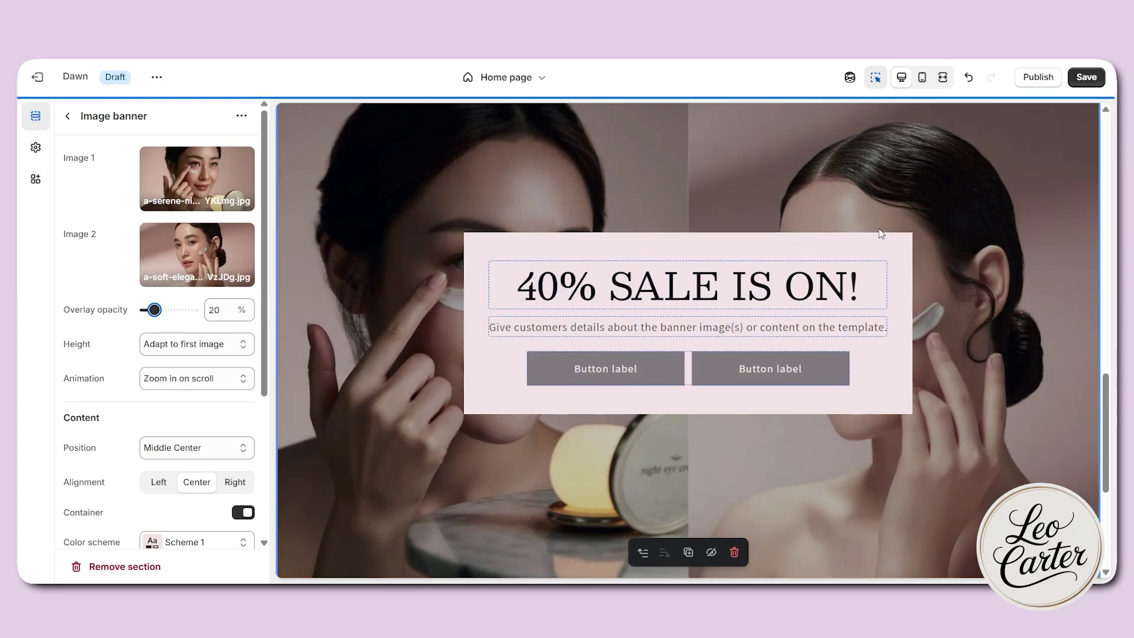
scroll(864, 340, up, 10)
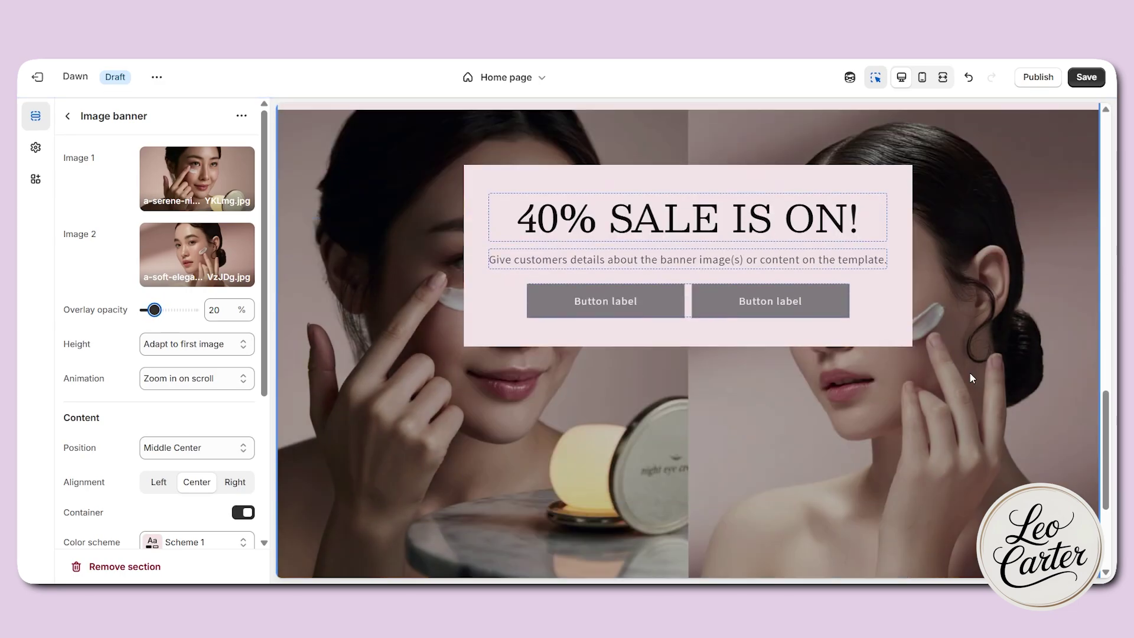
scroll(512, 331, down, 10)
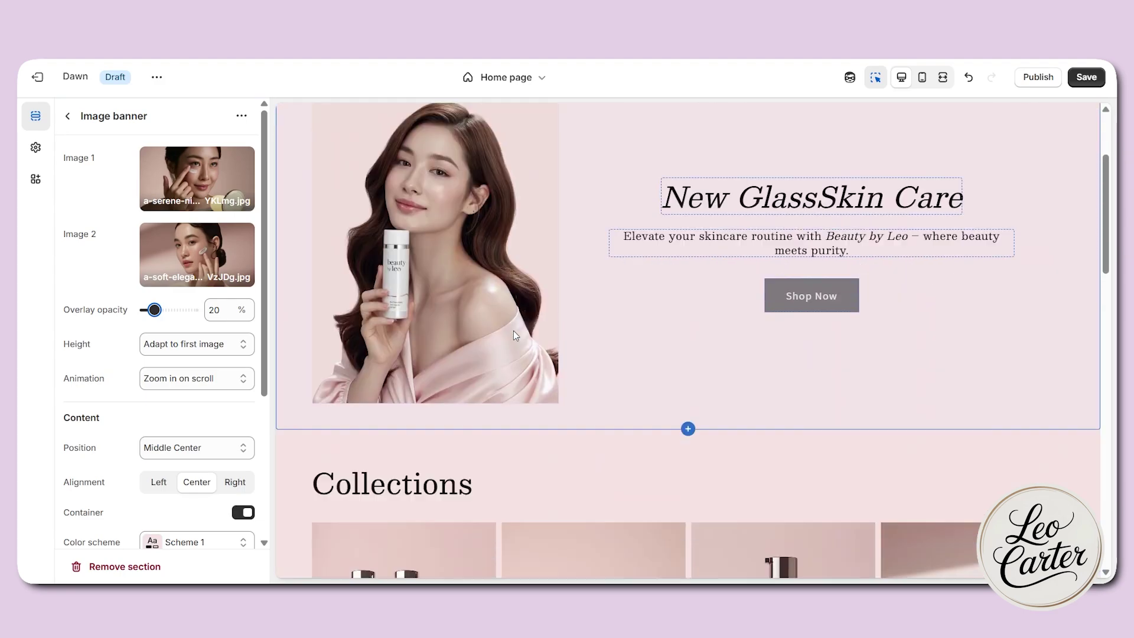
scroll(513, 336, down, 3)
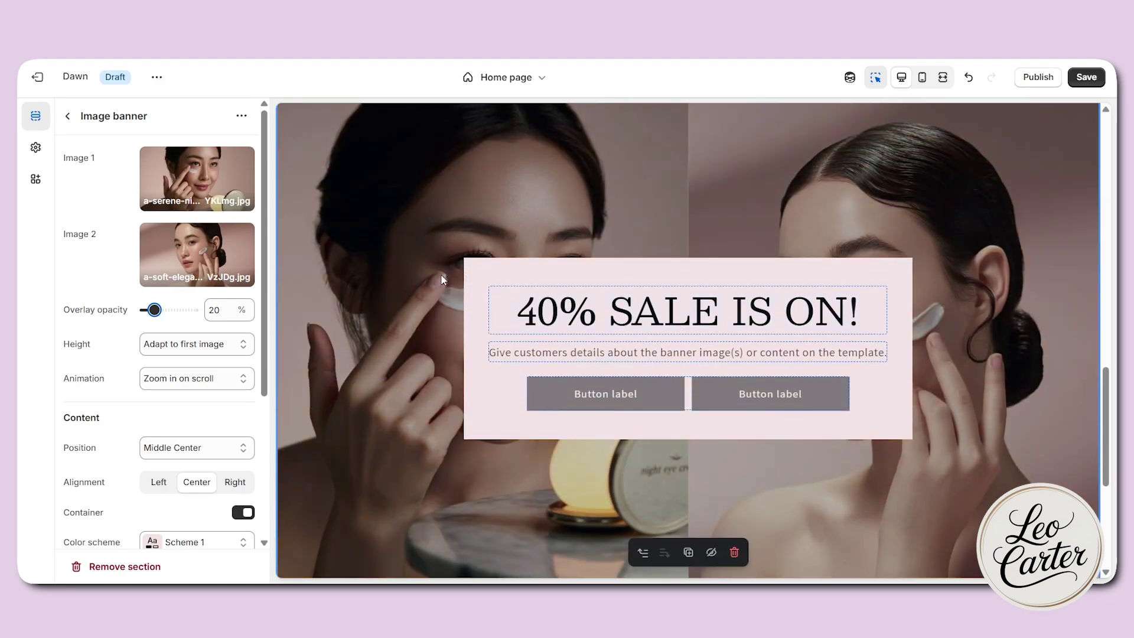
scroll(824, 377, down, 5)
scroll(824, 377, up, 5)
scroll(824, 377, down, 6)
scroll(824, 378, up, 5)
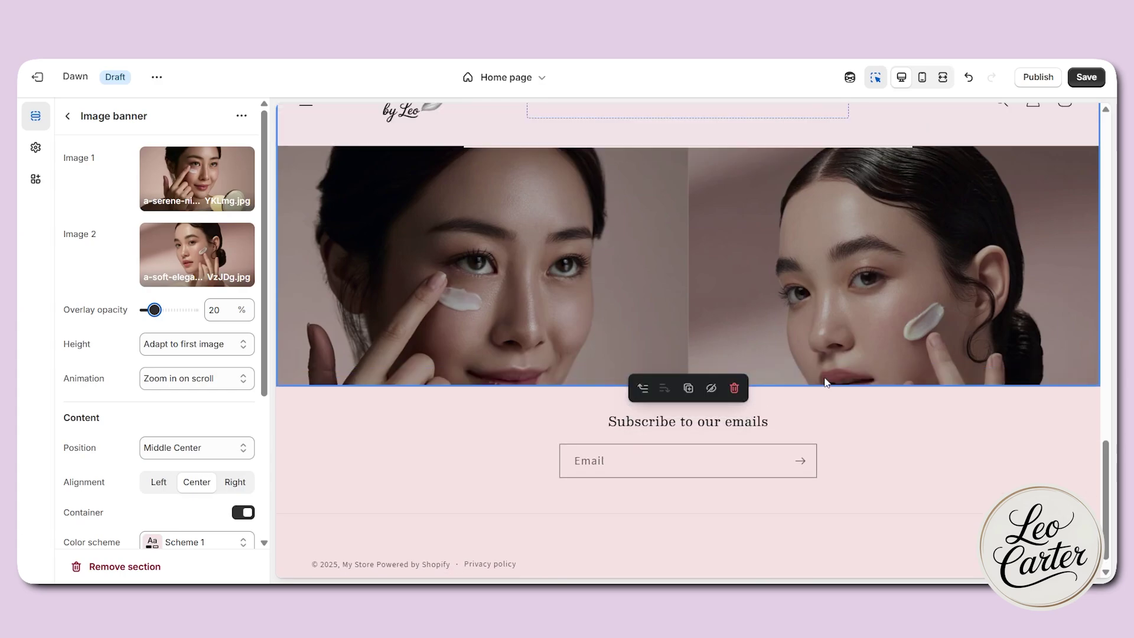
Step: Clear the sale banner's description text and the label of its Button 2
click(590, 328)
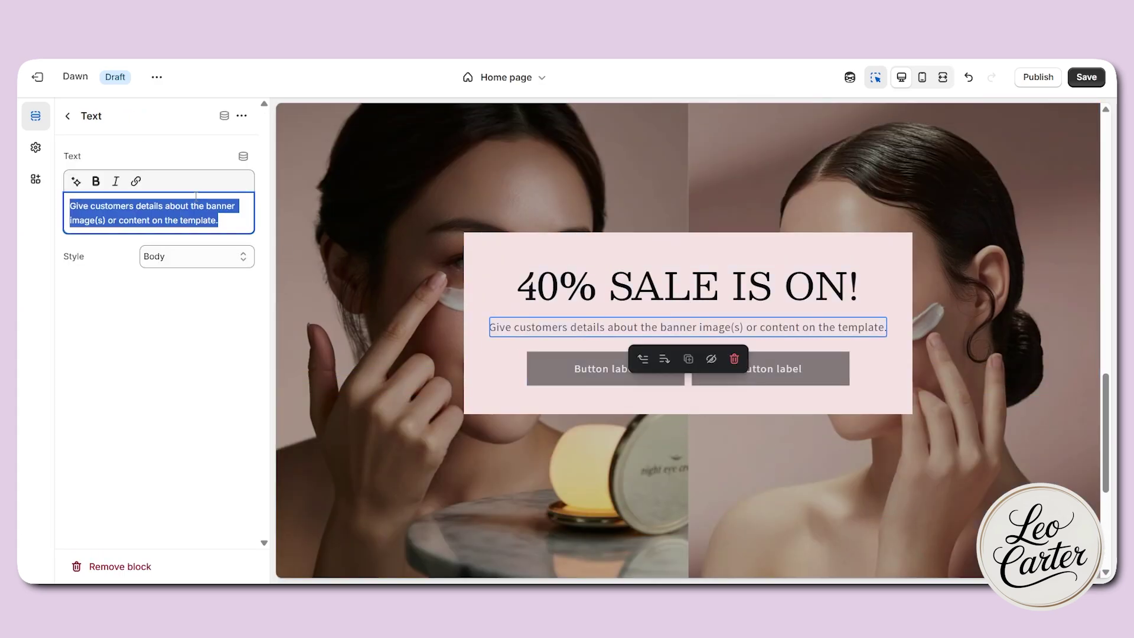
key(BackSpace)
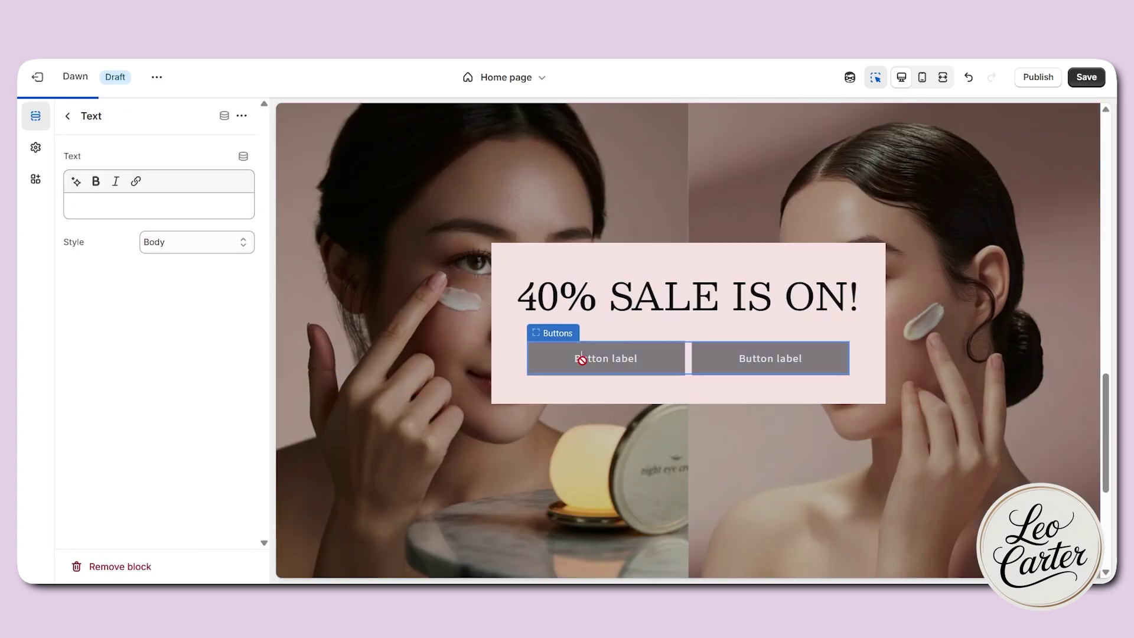
click(584, 363)
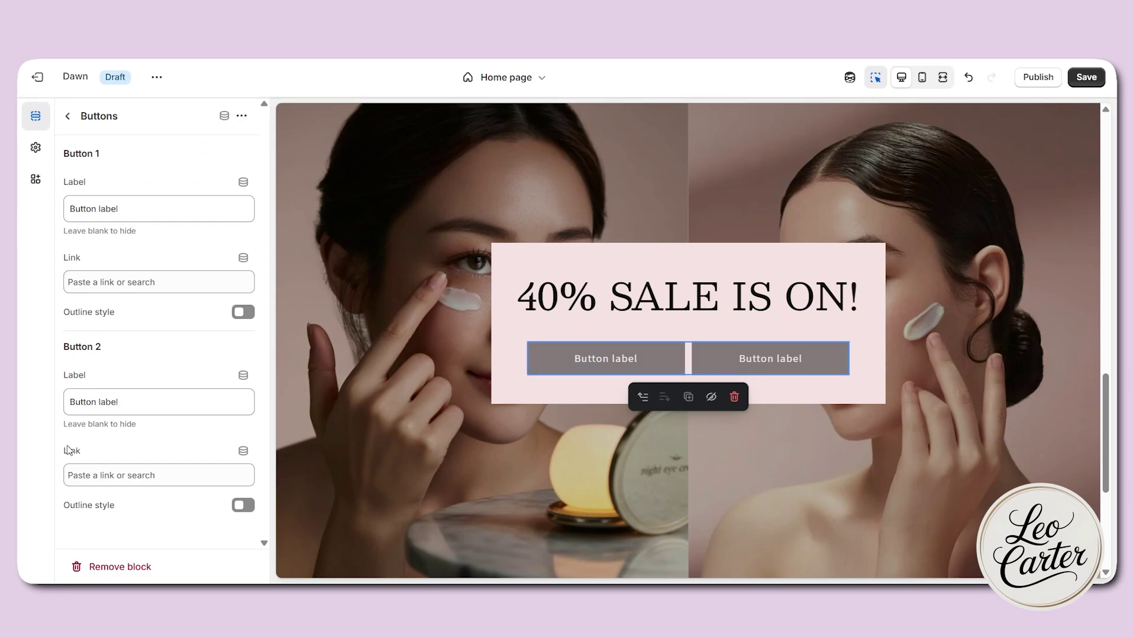
drag(158, 403, 36, 406)
key(BackSpace)
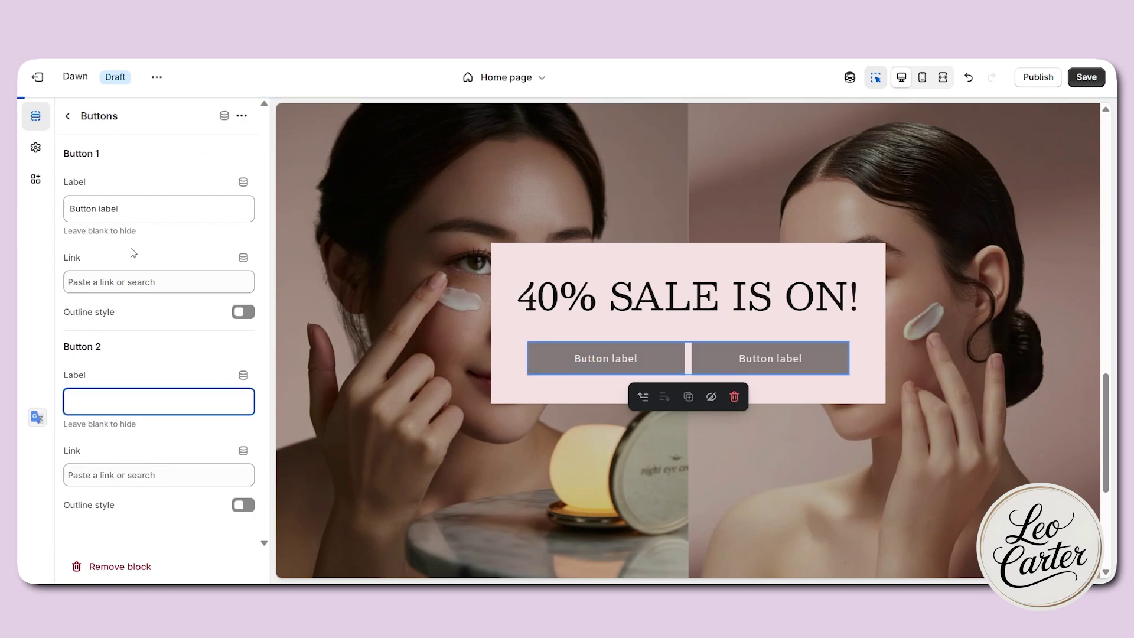
Step: Label the sale banner's Button 1 "Shop Now" and try its outline style, turning it back off
drag(177, 209, 38, 214)
text(Shop Now)
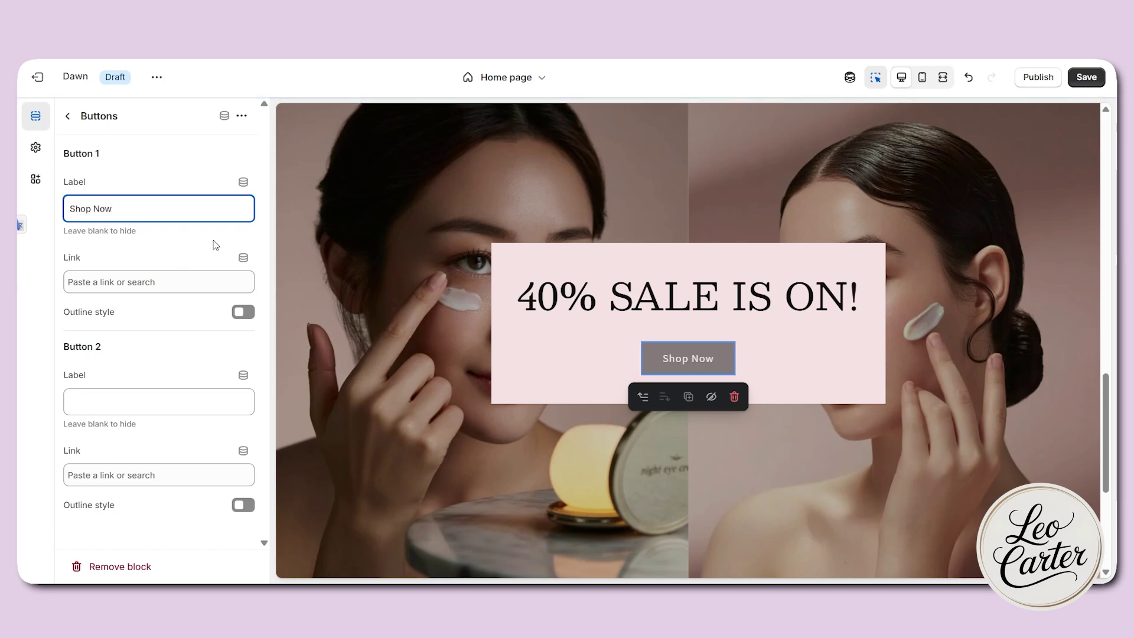
click(243, 312)
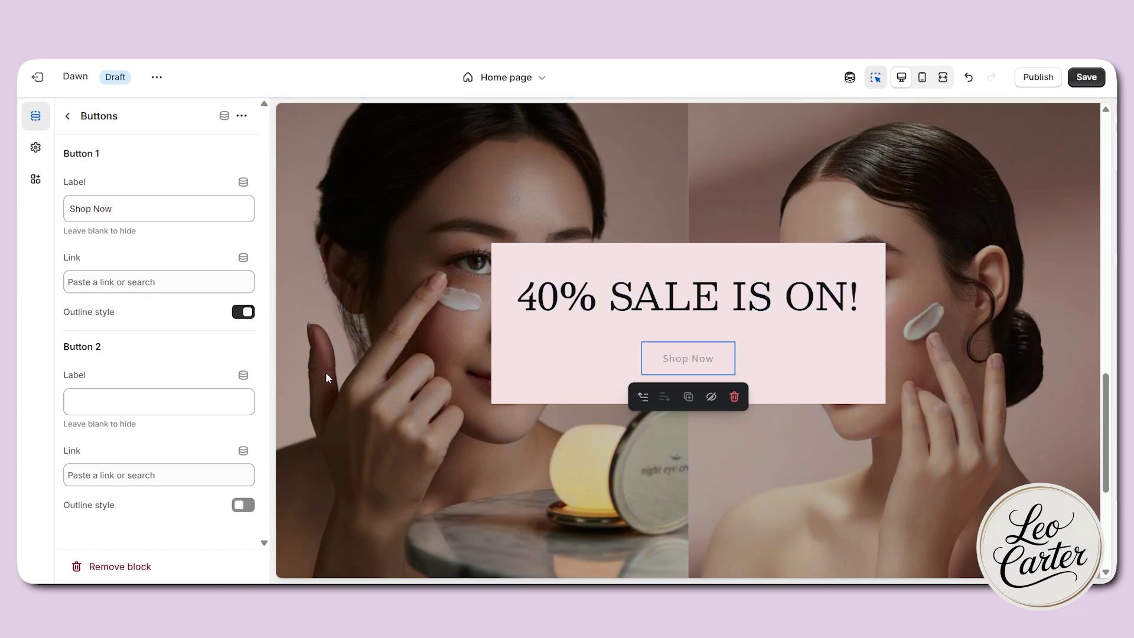
click(241, 313)
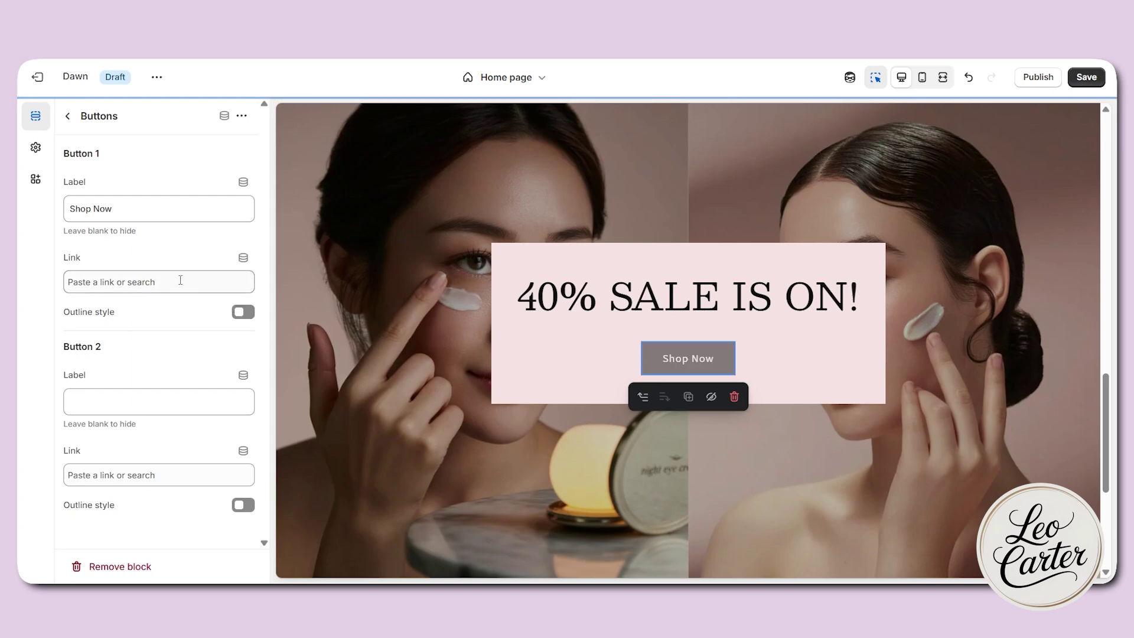
Step: Link the sale banner's "Shop Now" button to the Eye Cream collection
click(182, 282)
click(163, 112)
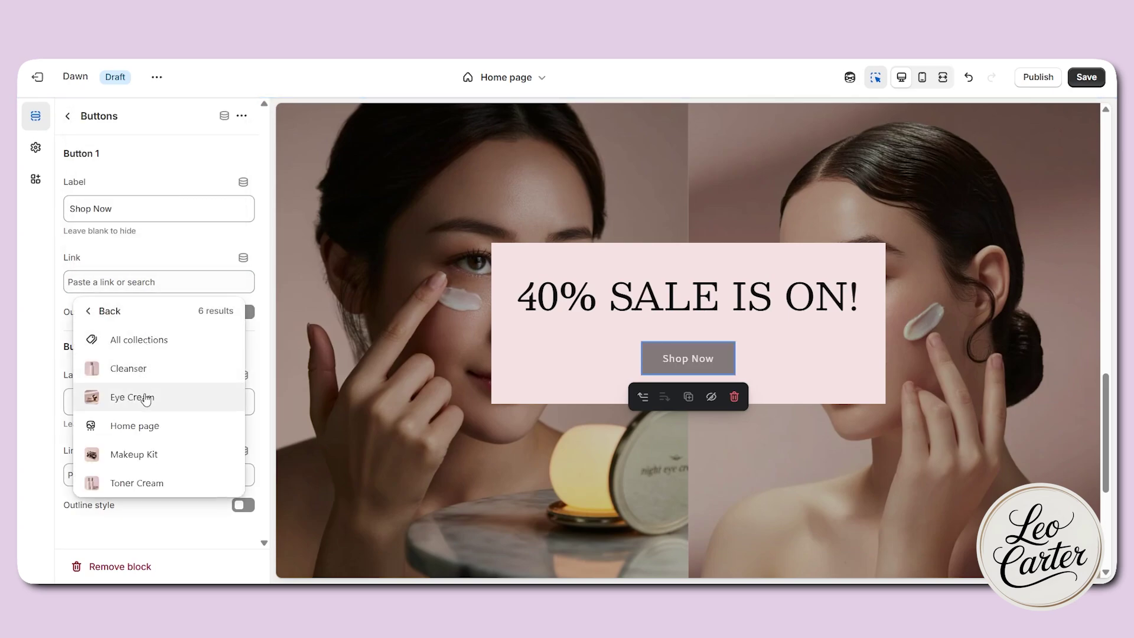
click(146, 399)
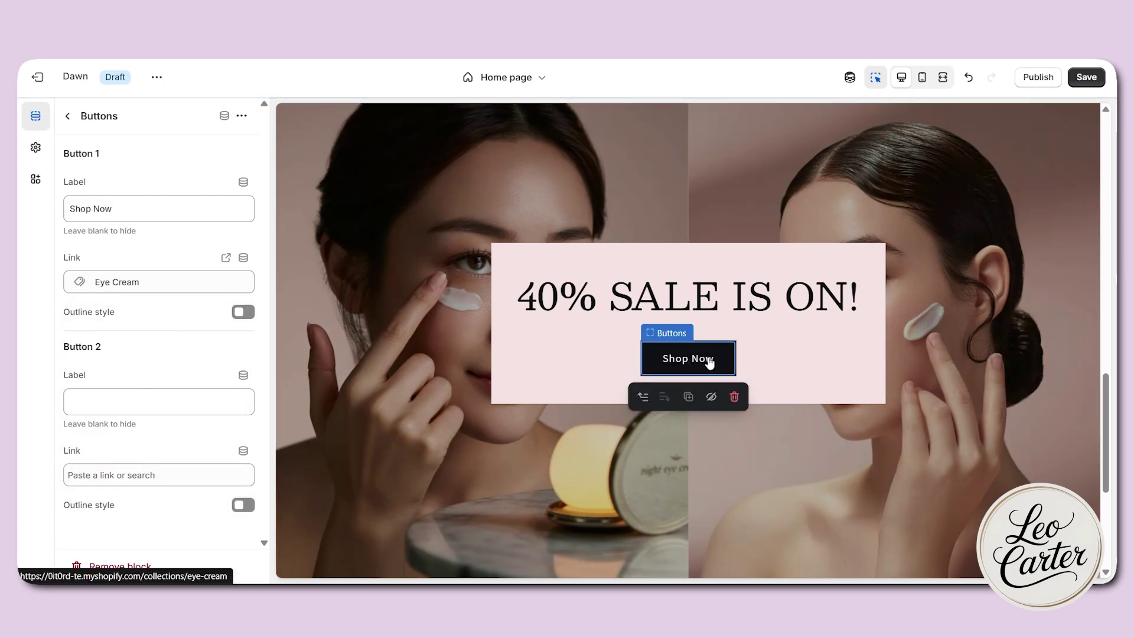
Step: Review the sale banner's layout and scroll zoom in the desktop preview
click(920, 435)
scroll(927, 435, up, 3)
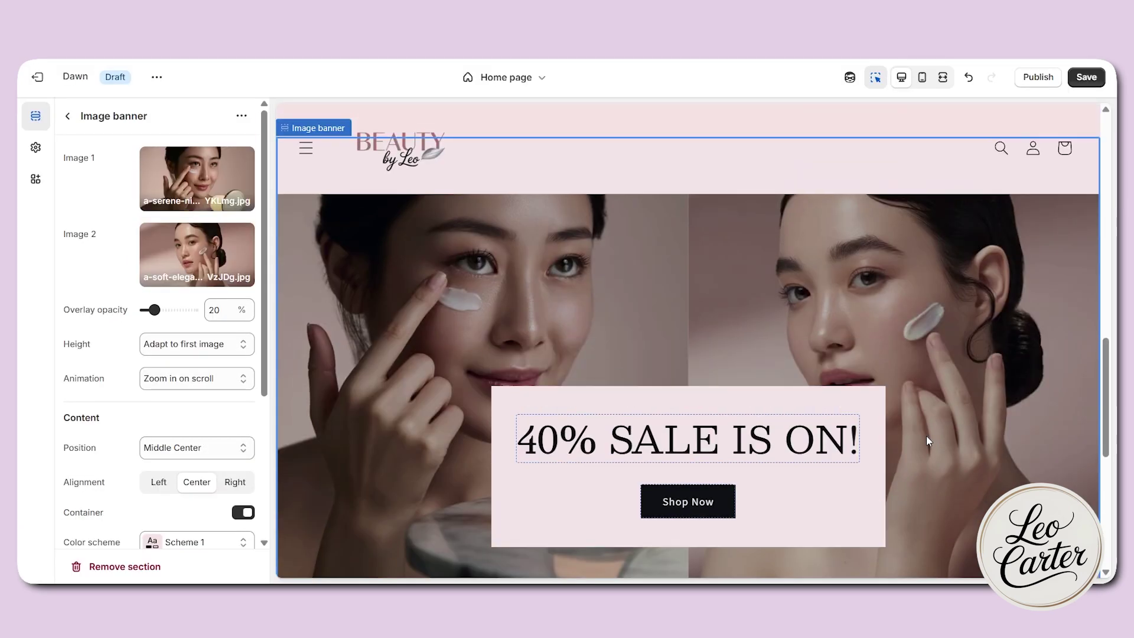
scroll(926, 440, down, 10)
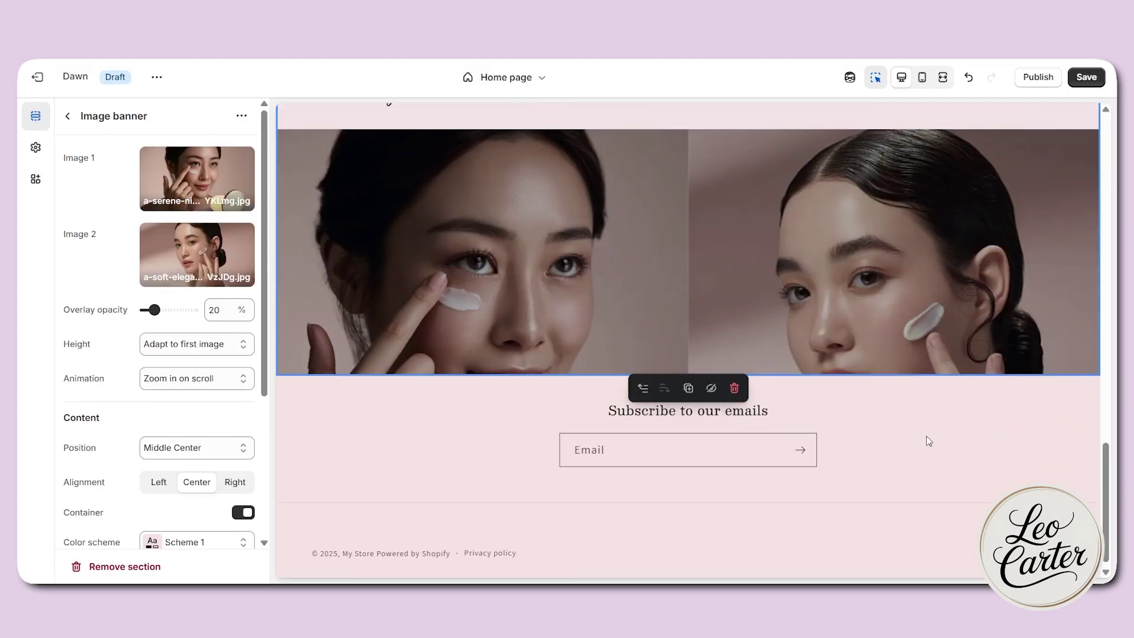
scroll(927, 440, up, 6)
scroll(930, 431, down, 3)
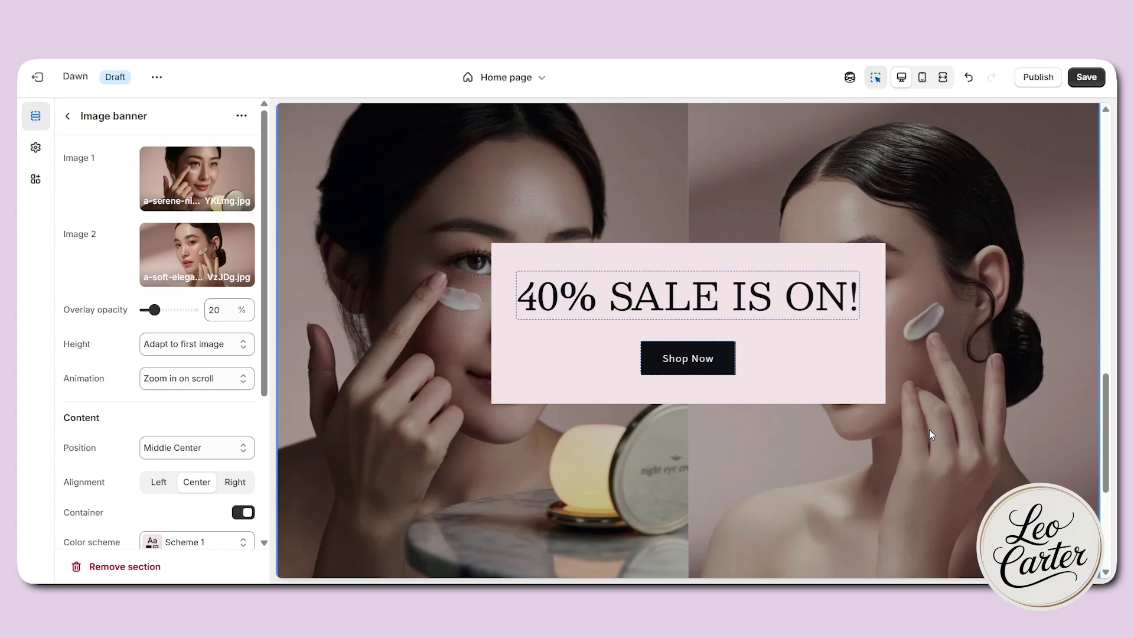
scroll(930, 430, down, 3)
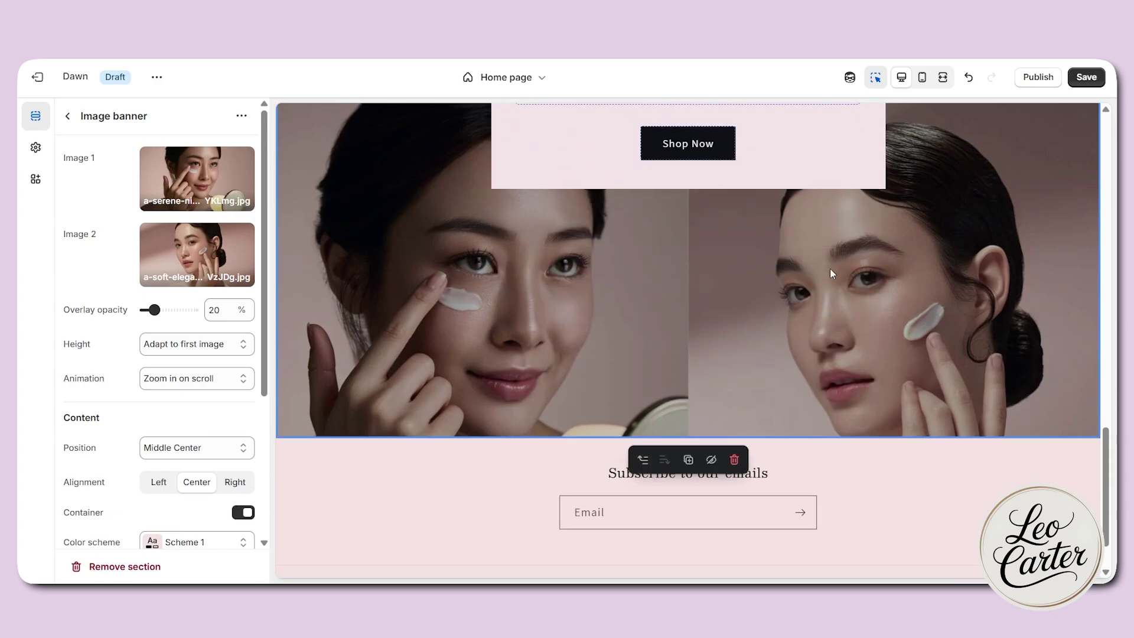
Step: Switch the preview to mobile view and examine the home page sections, sale banner and header menu
click(922, 77)
scroll(745, 354, down, 5)
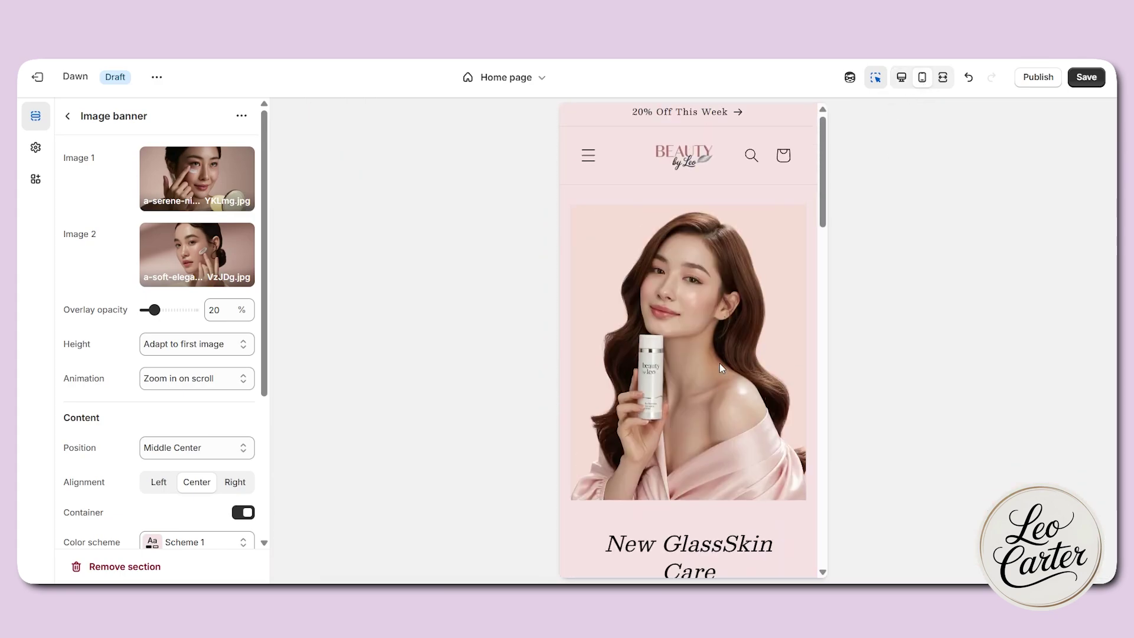
drag(823, 189, 823, 463)
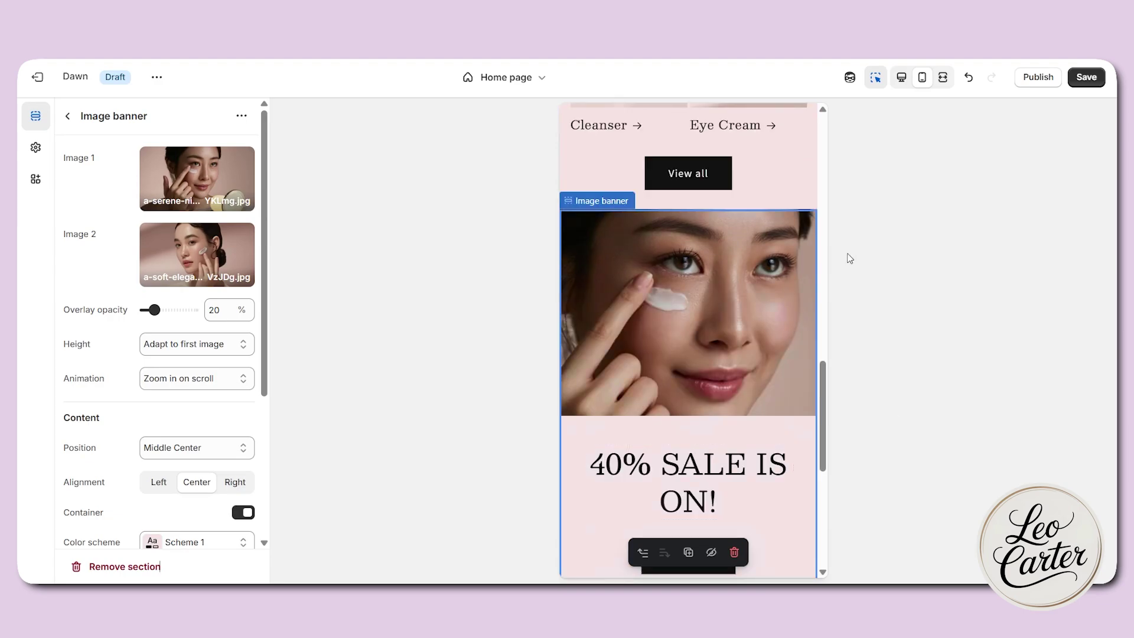
scroll(695, 346, down, 2)
scroll(697, 331, down, 2)
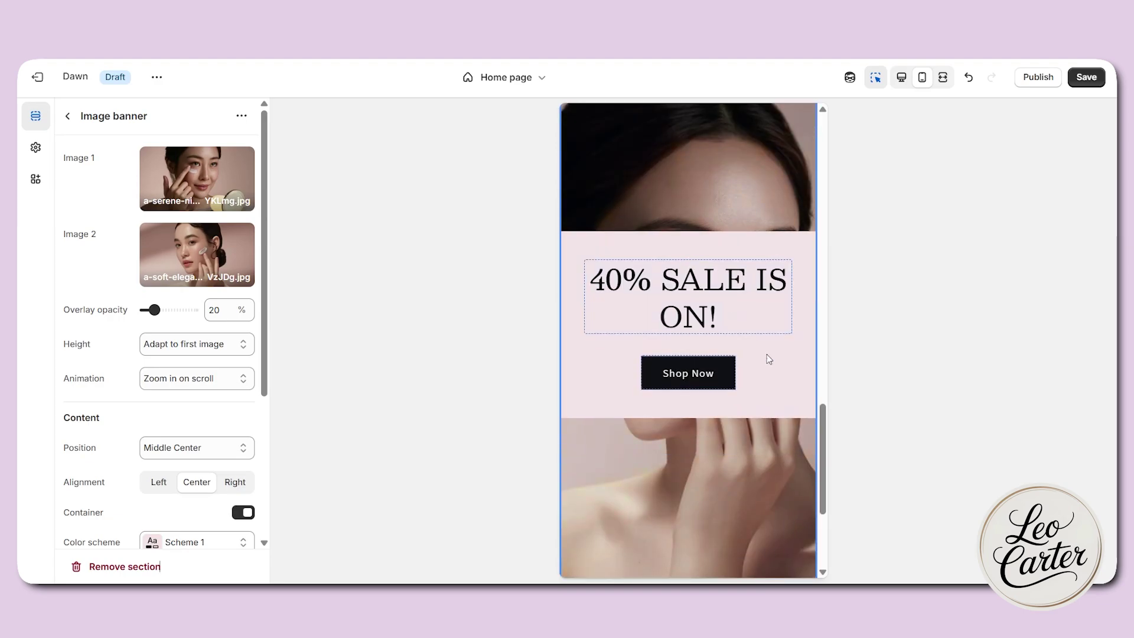
scroll(680, 248, up, 5)
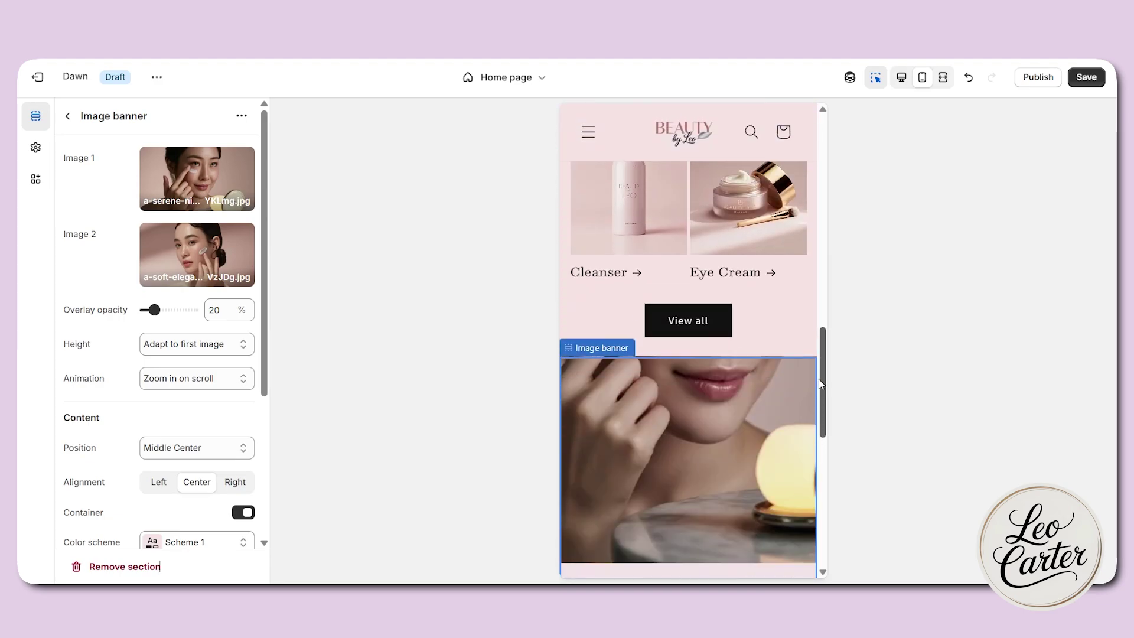
click(589, 136)
click(589, 134)
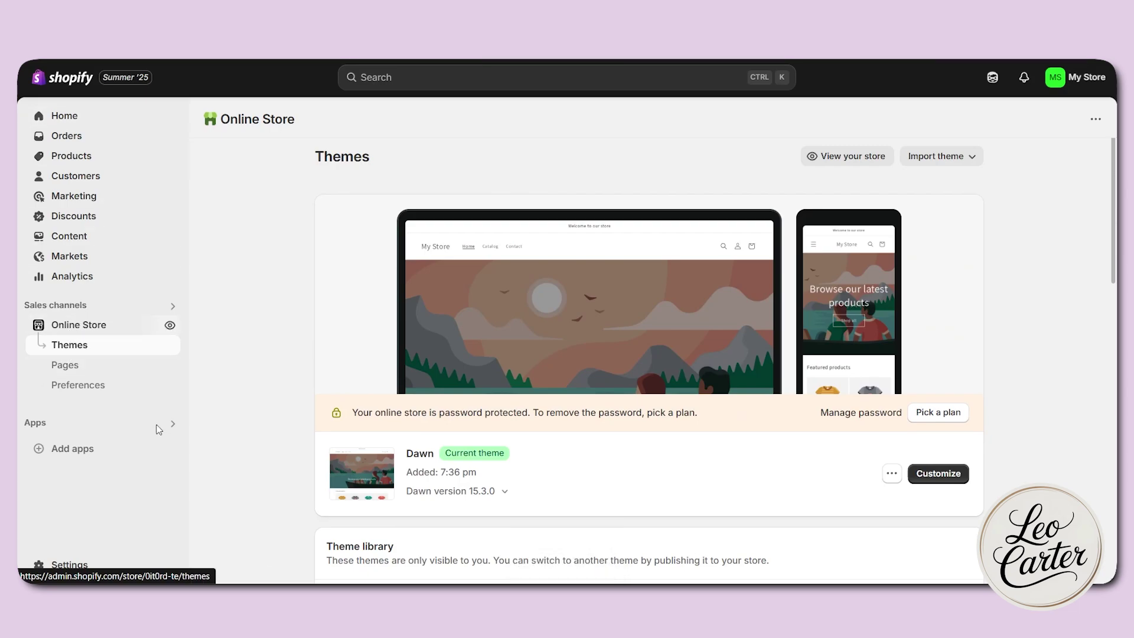
Step: Add a page titled "About us" to the online store and save it
click(65, 365)
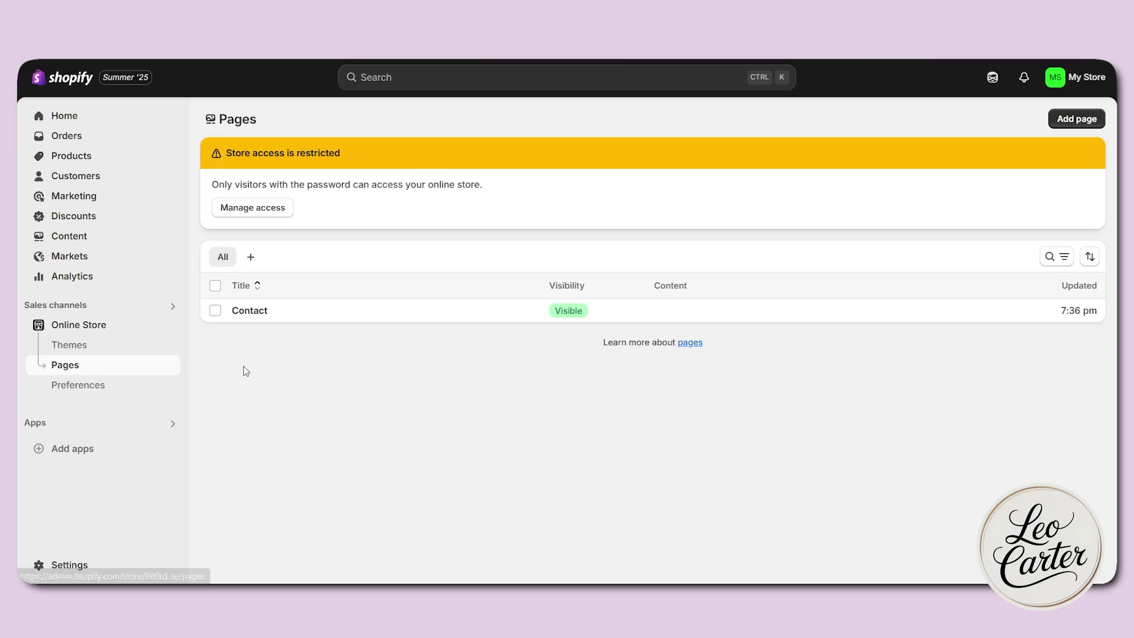
click(1078, 119)
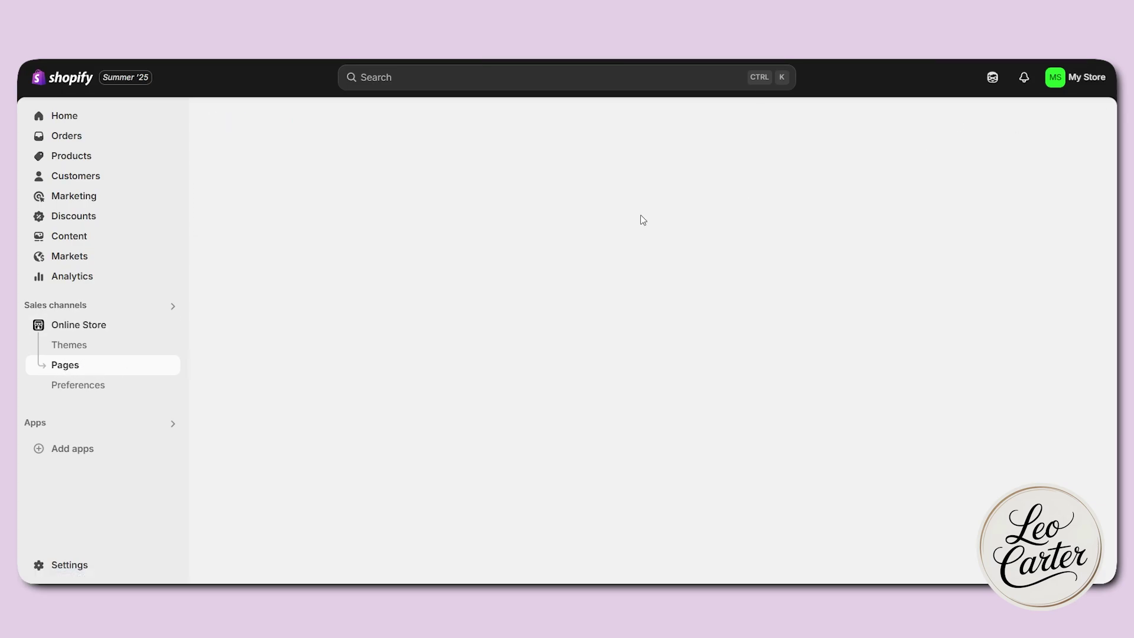
text(About us)
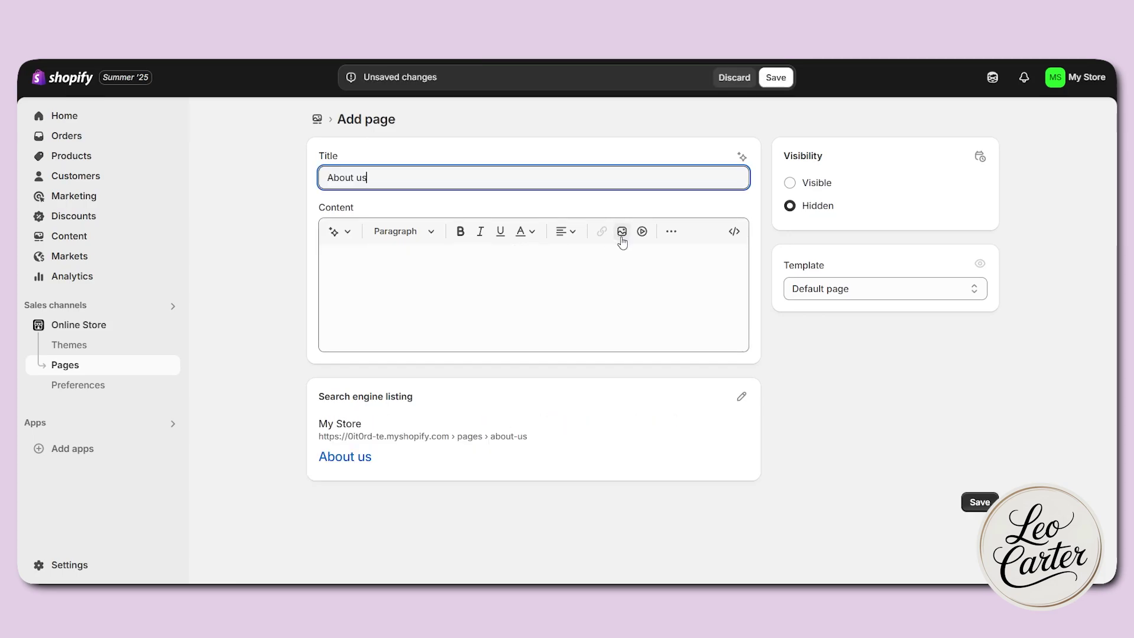
click(979, 502)
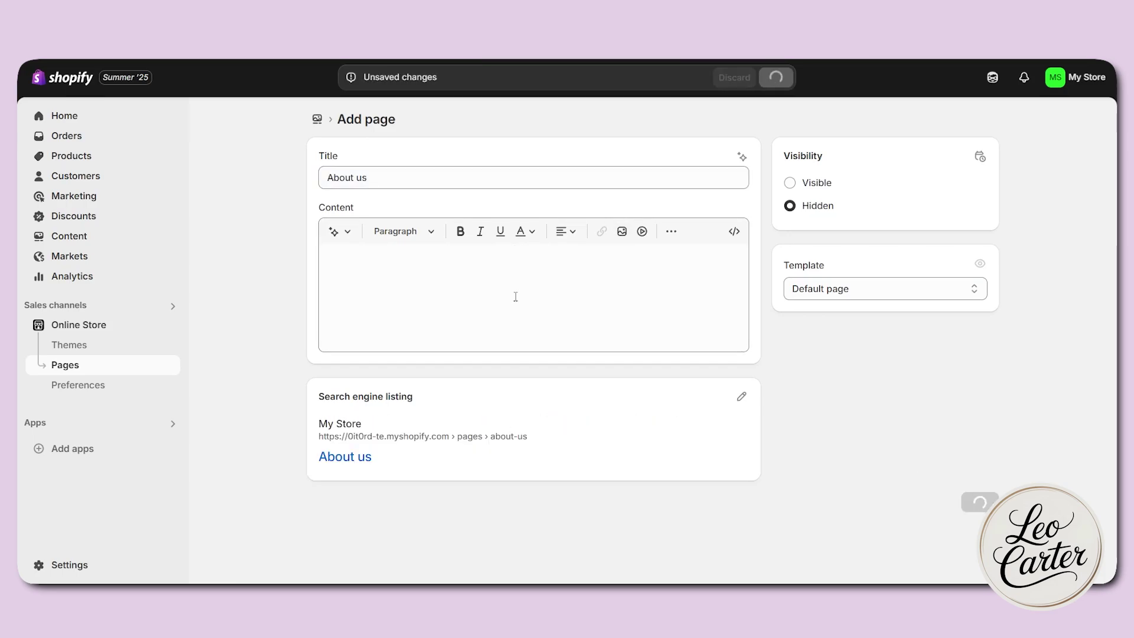
Step: Create a new store navigation menu and name it "Main Menu"
click(69, 345)
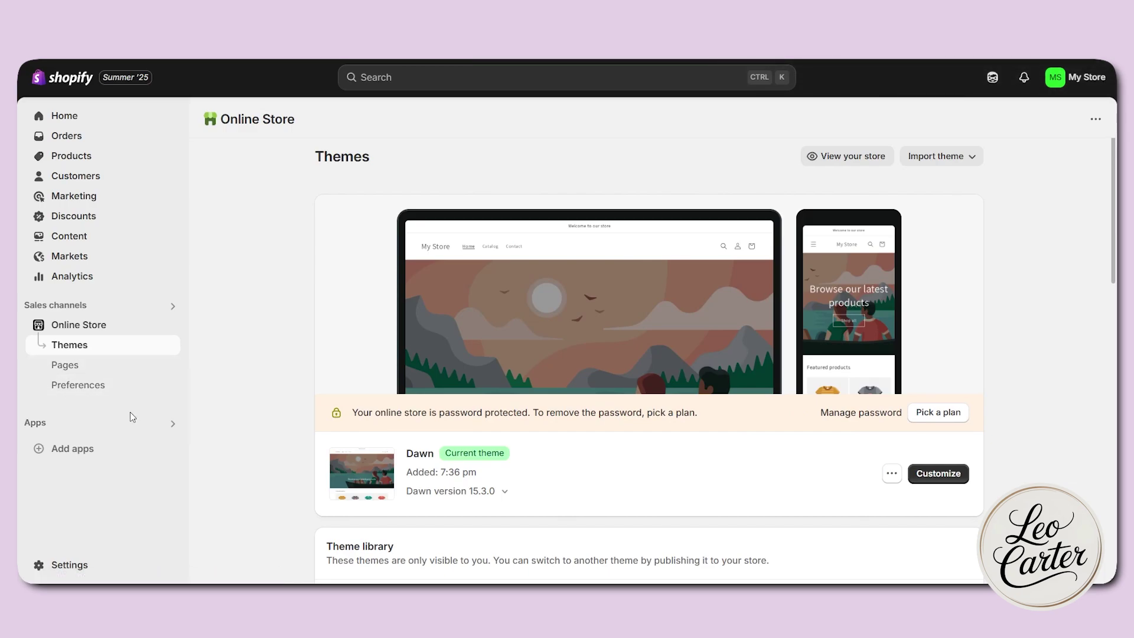
click(58, 242)
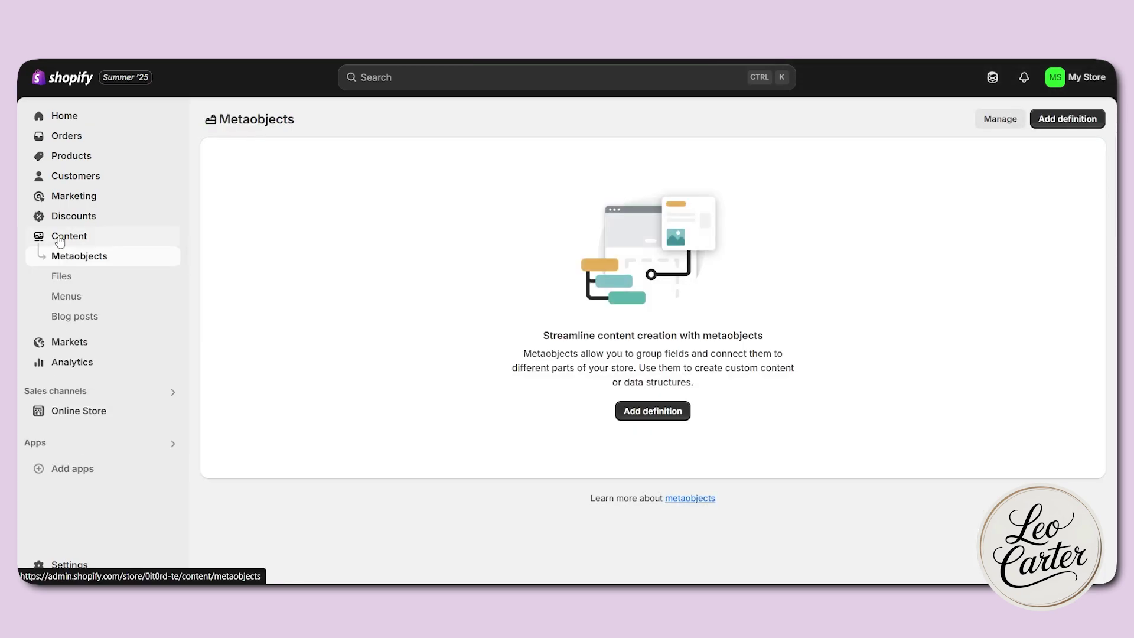
click(85, 299)
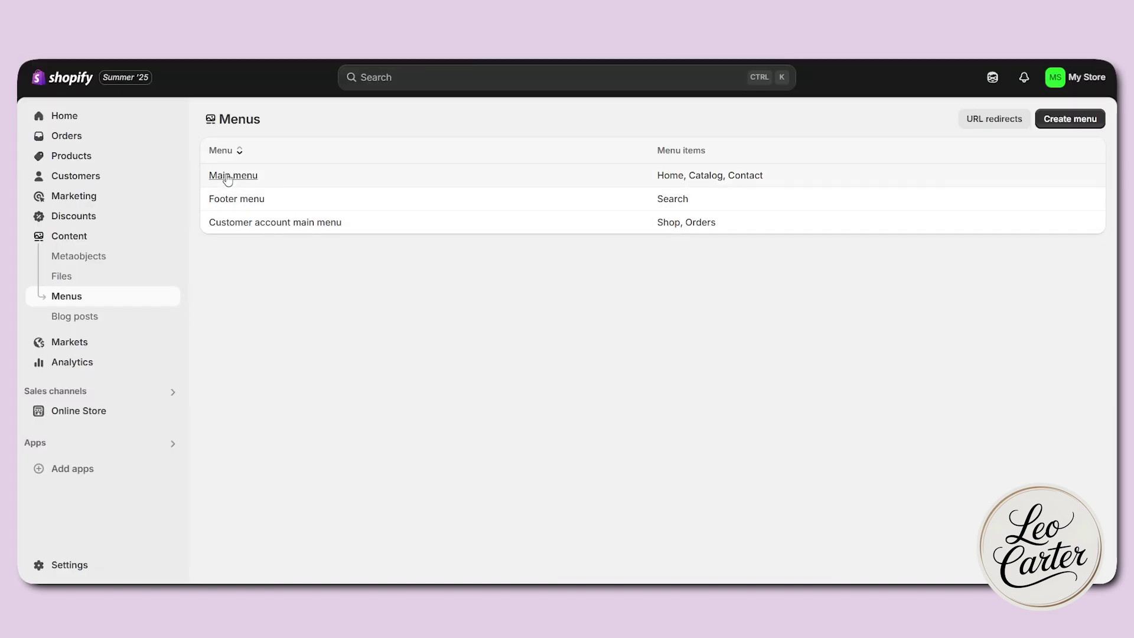
click(1068, 121)
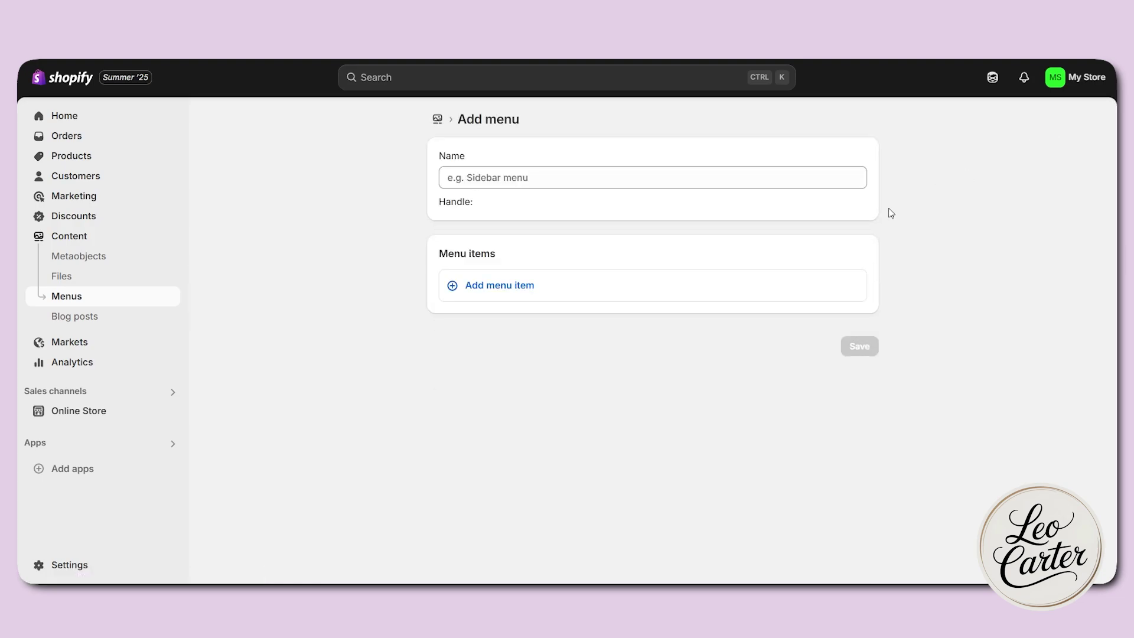
click(514, 177)
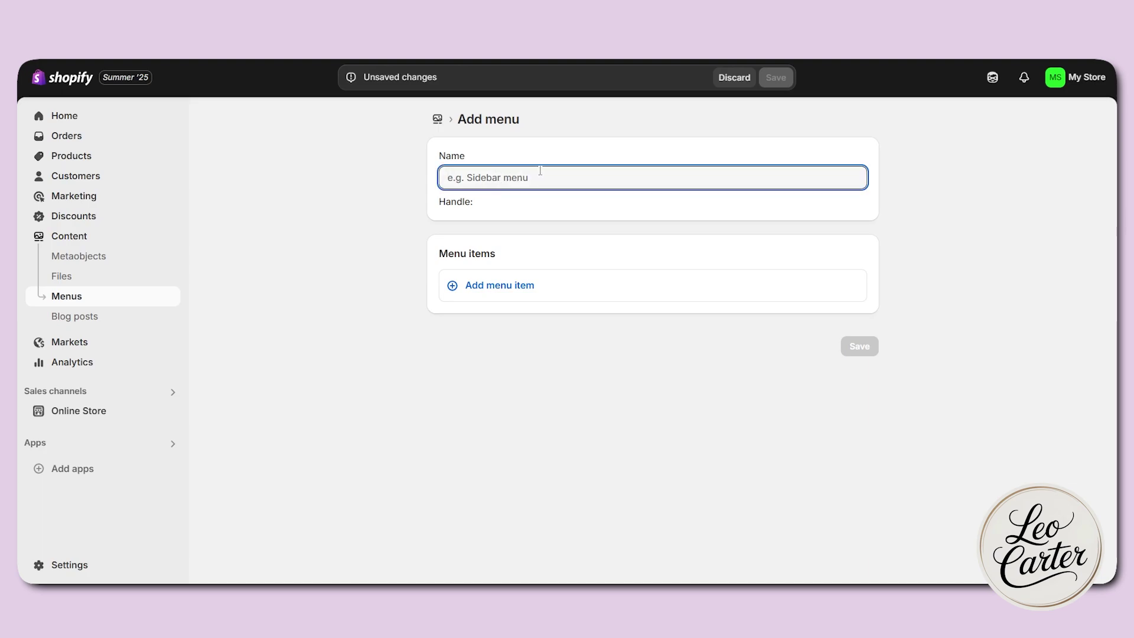
text(Main Menu)
Step: Add a "Toner" item to the new menu and link it to the Toner Cream collection
click(506, 289)
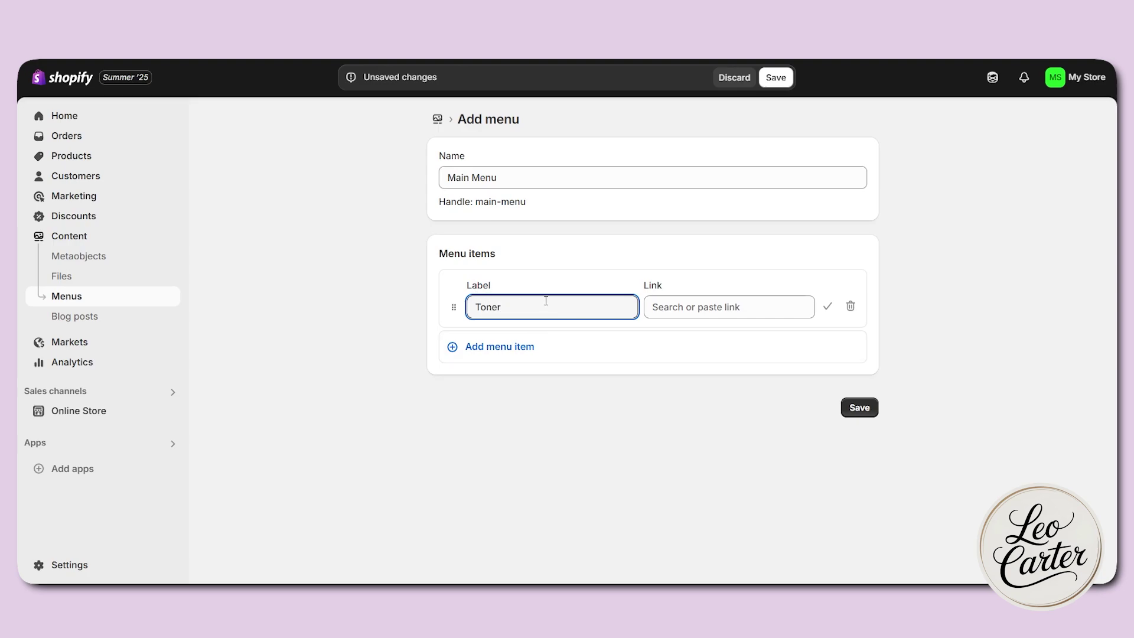
click(686, 313)
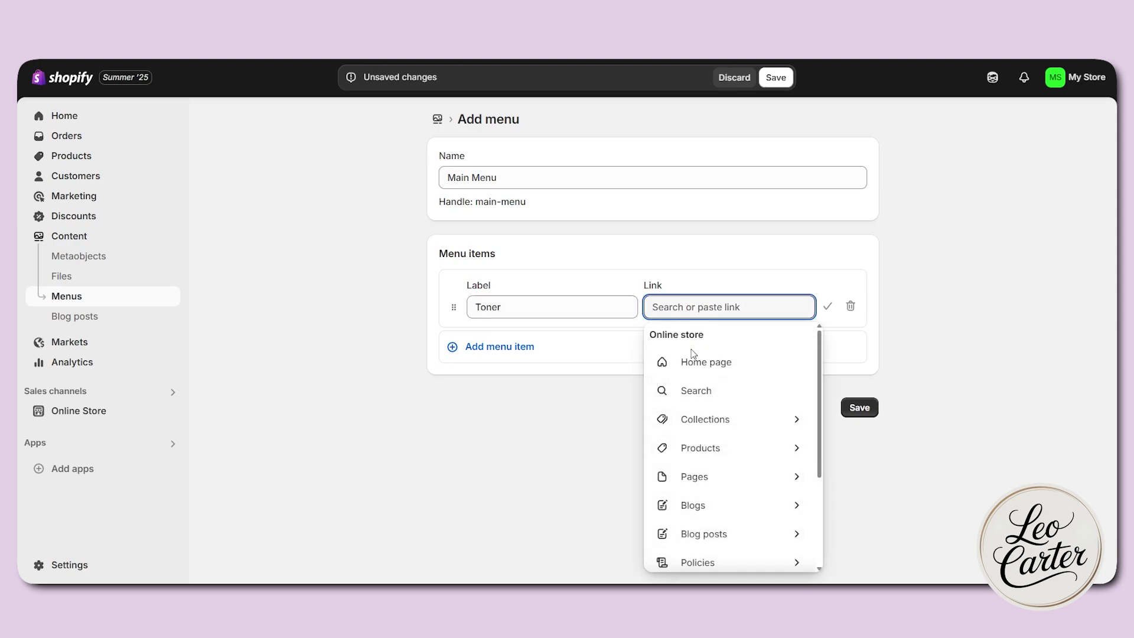
click(711, 435)
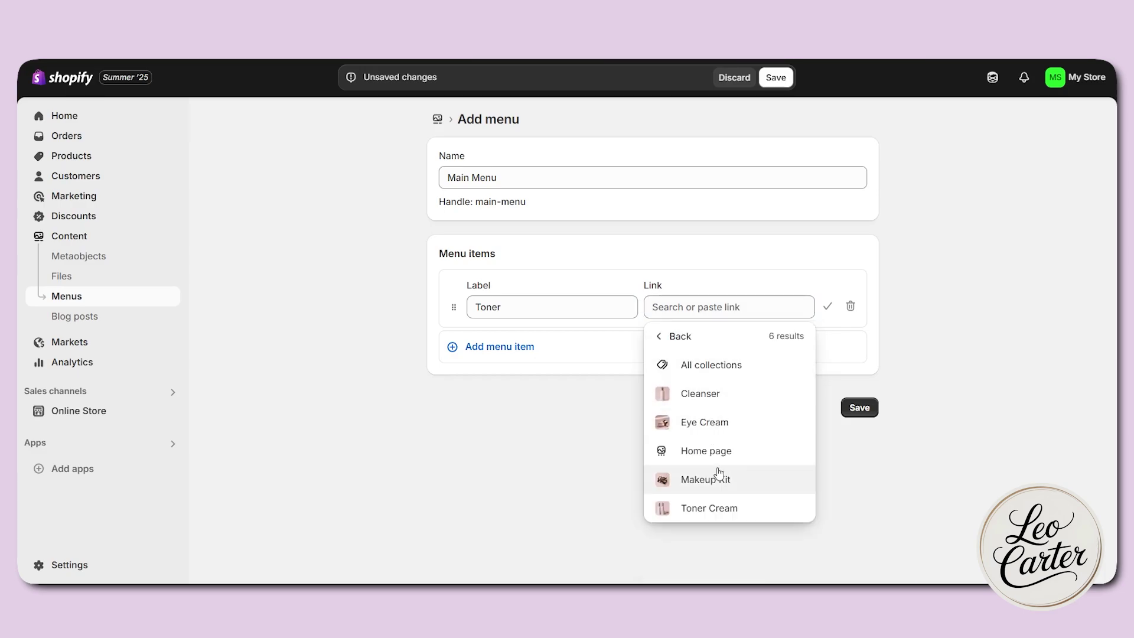
click(721, 508)
click(515, 357)
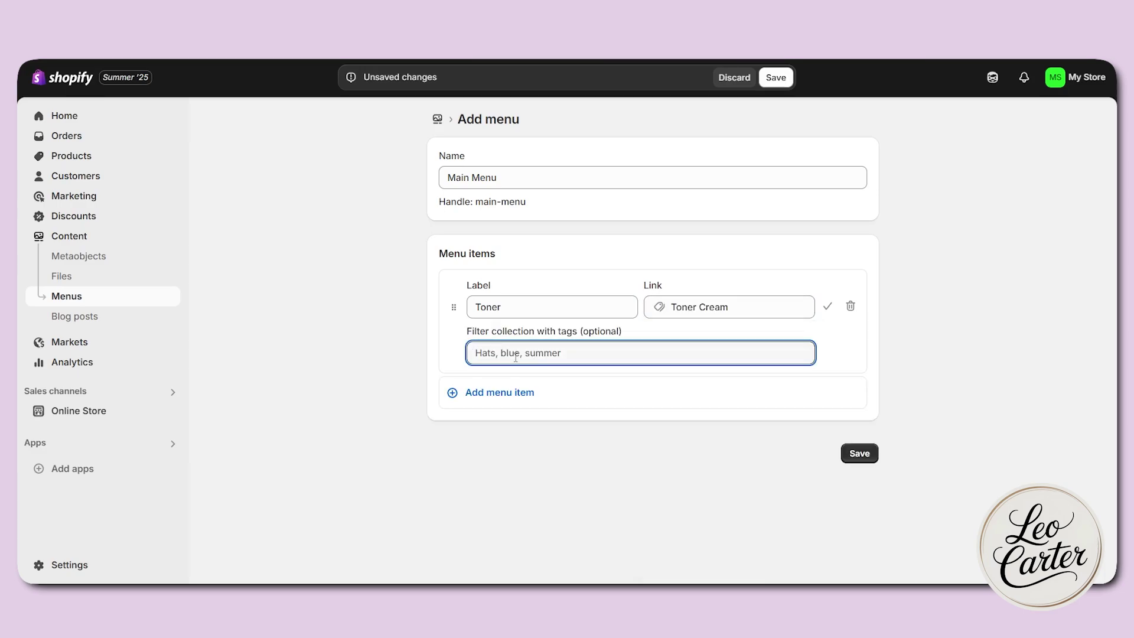
Step: Add a "Makeup Kit" item linked to the Makeup Kit collection and save the new menu
click(495, 396)
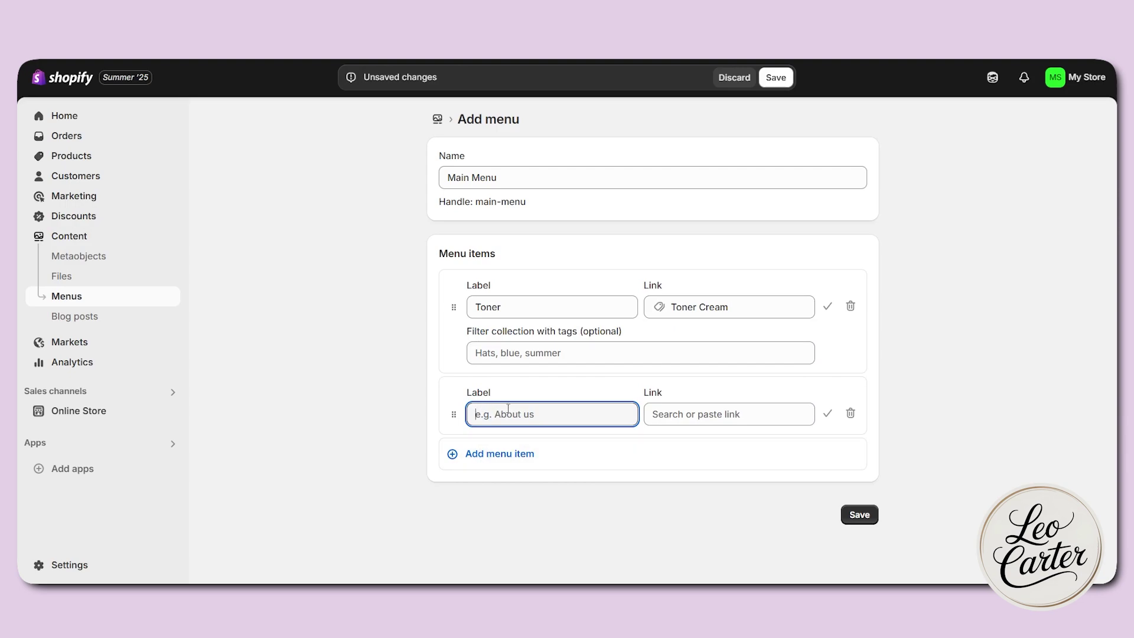
key(BackSpace)
text(Makeup Kit)
click(697, 413)
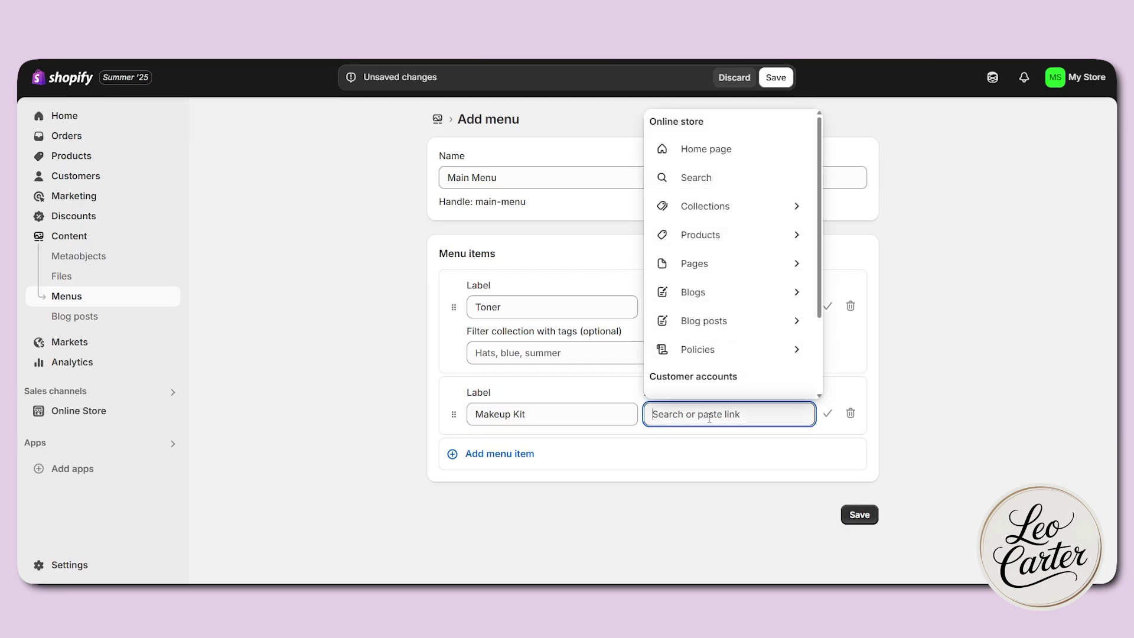
click(717, 216)
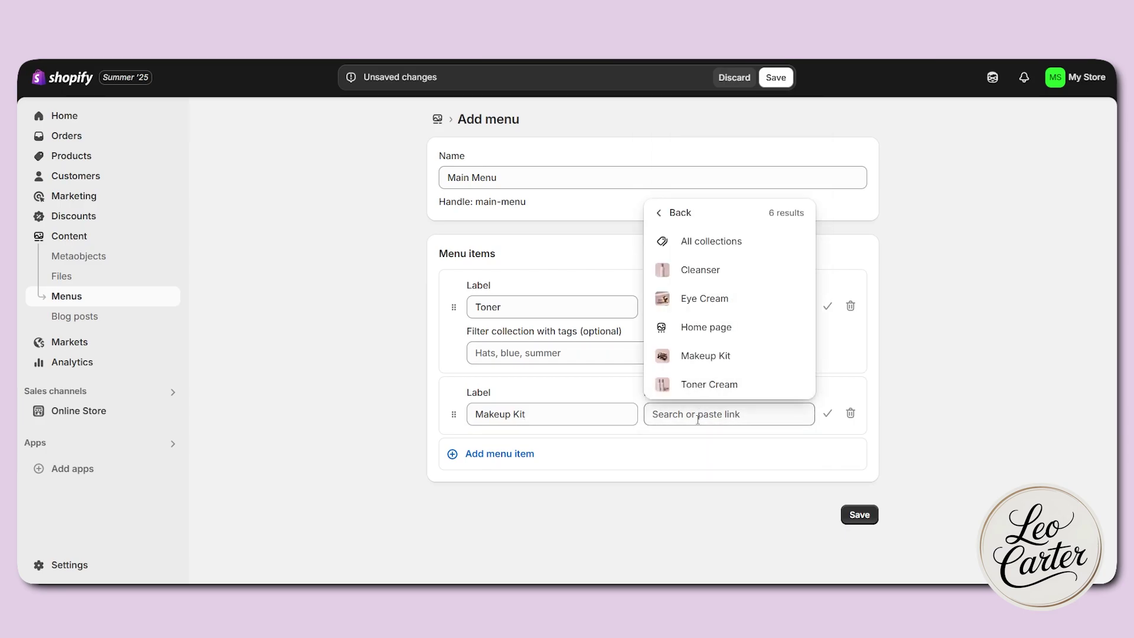
click(723, 357)
click(859, 515)
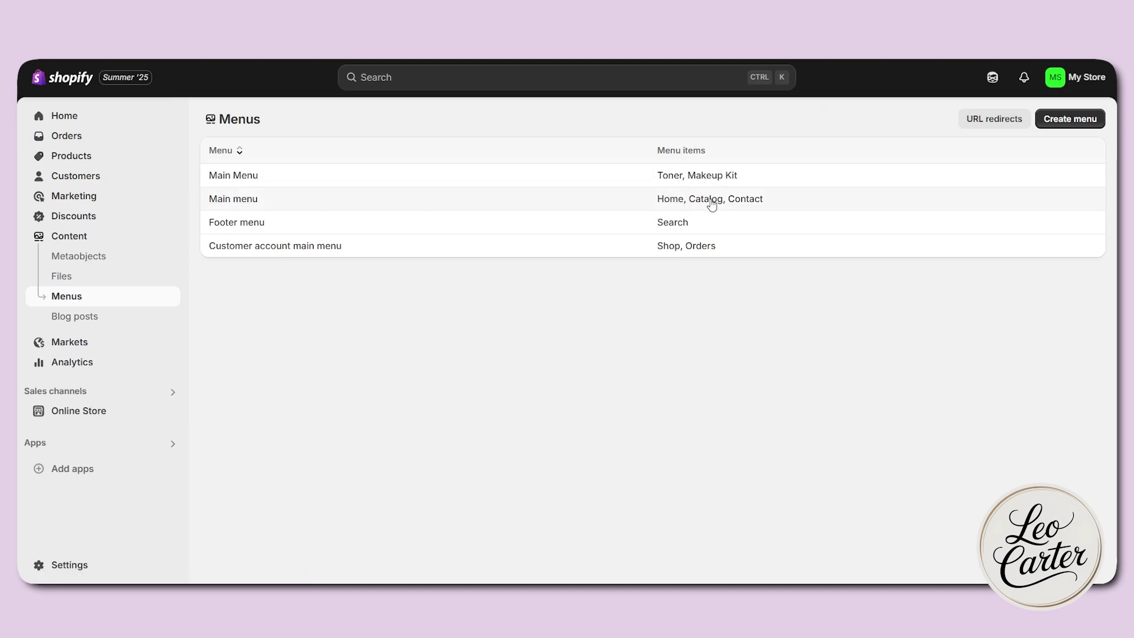
Step: Add a "Cleanser" item with a collection link to the original Main menu containing Home, Catalog and Contact, and save it
click(237, 204)
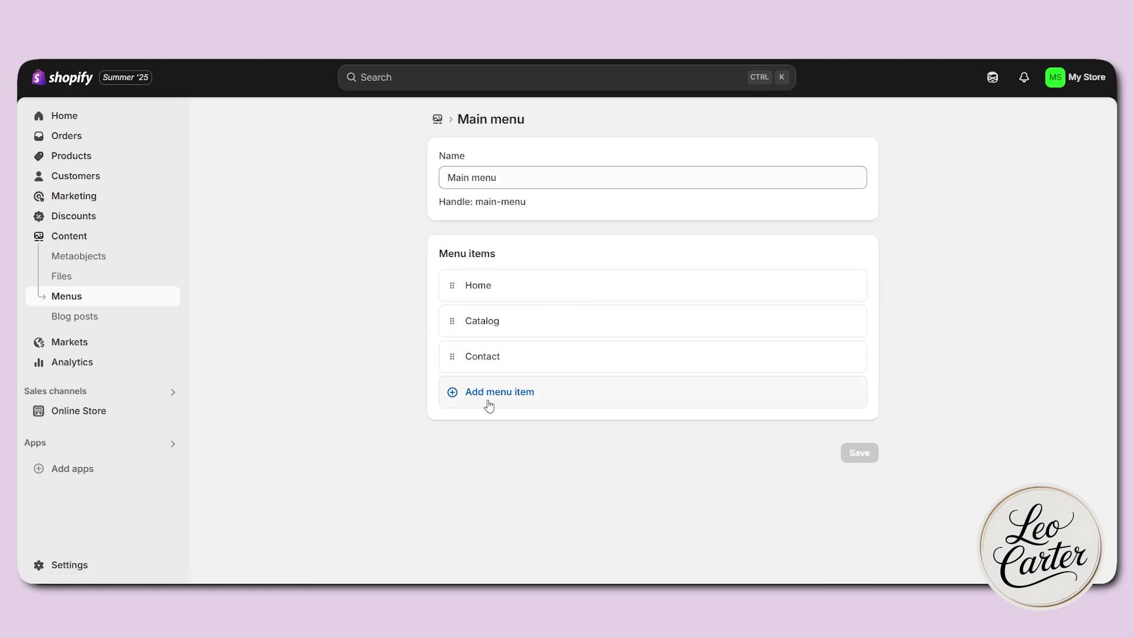
click(490, 395)
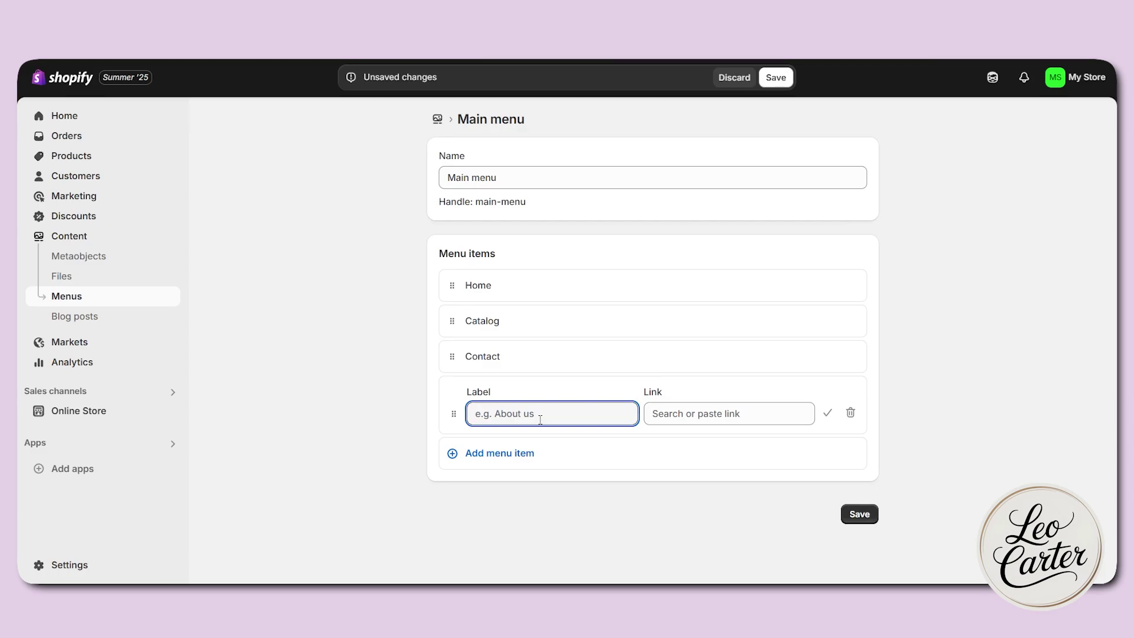
click(667, 413)
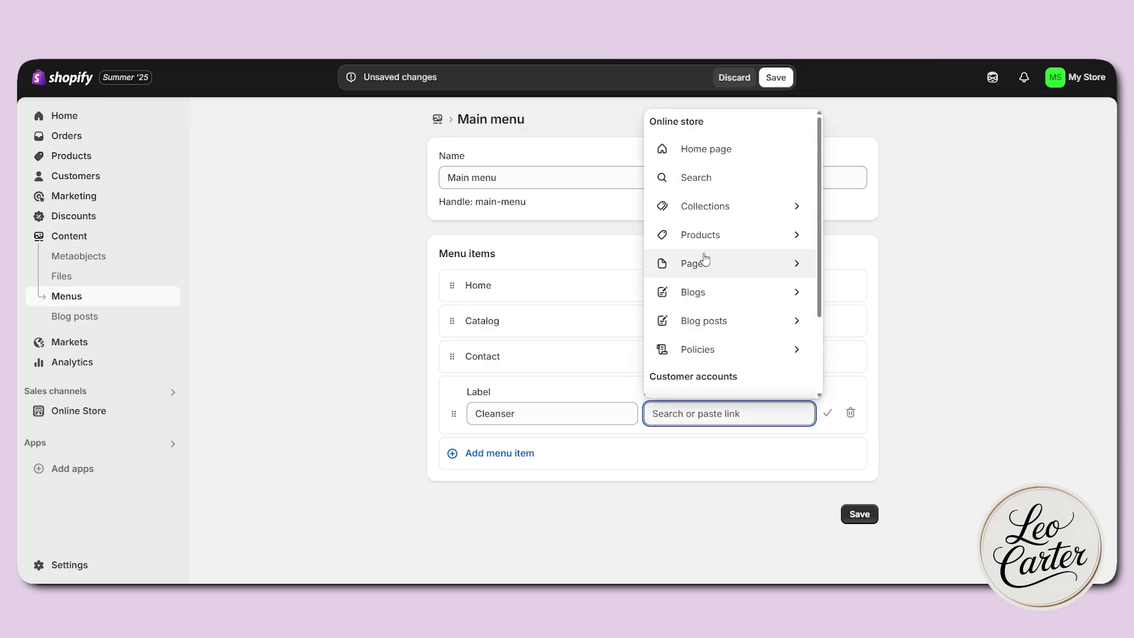
click(711, 210)
click(713, 249)
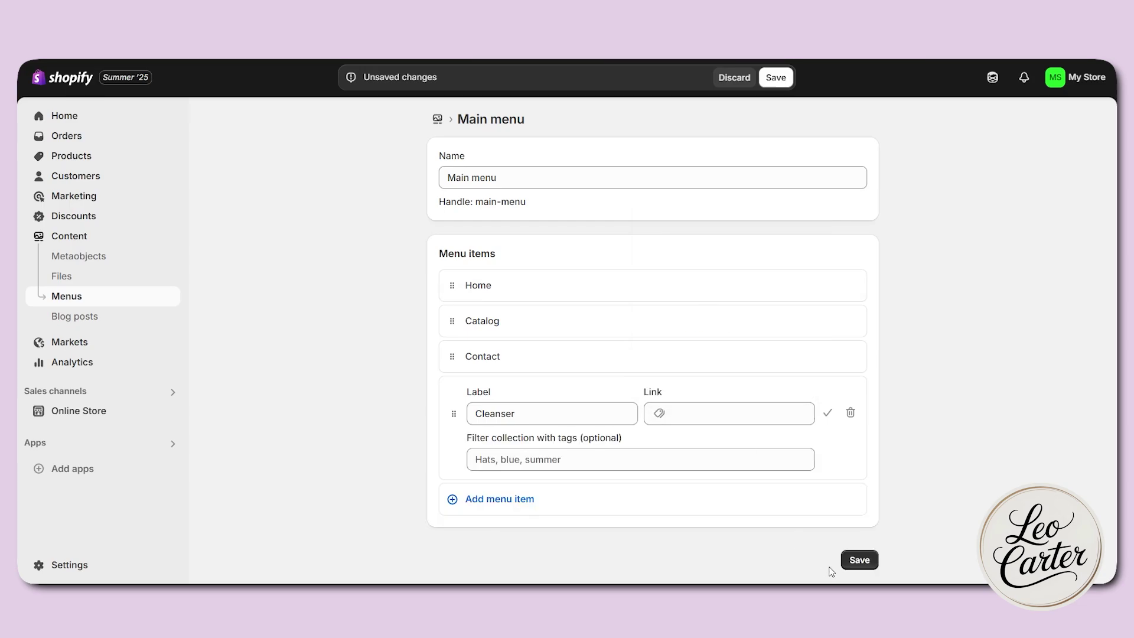
click(853, 558)
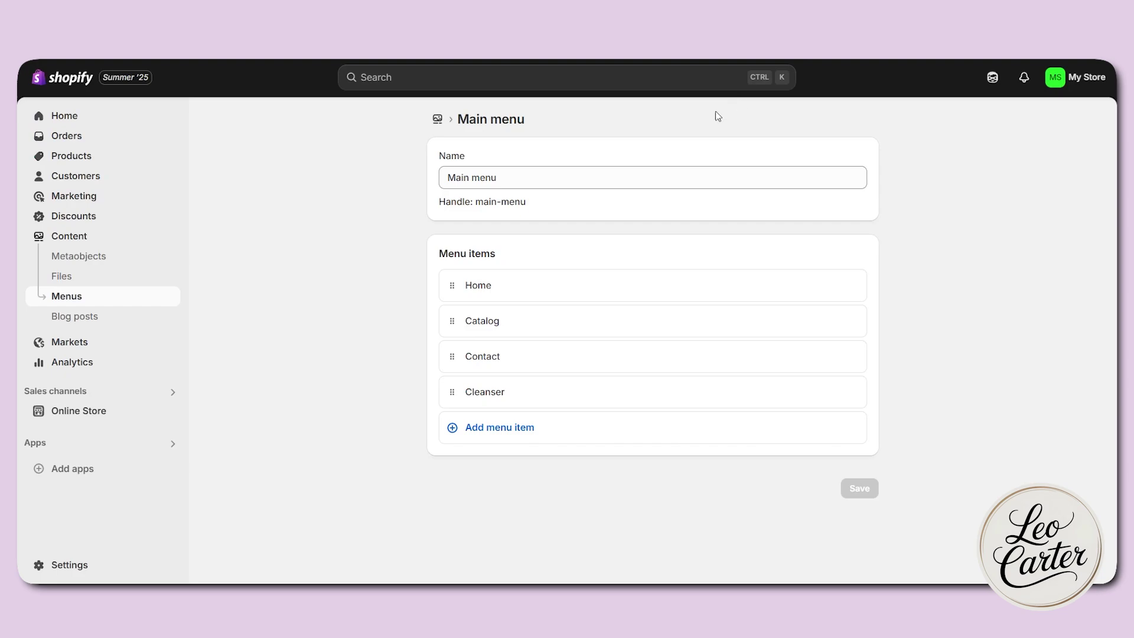
Step: Remove the Catalog item from the original Main menu and save the change
click(850, 321)
click(753, 358)
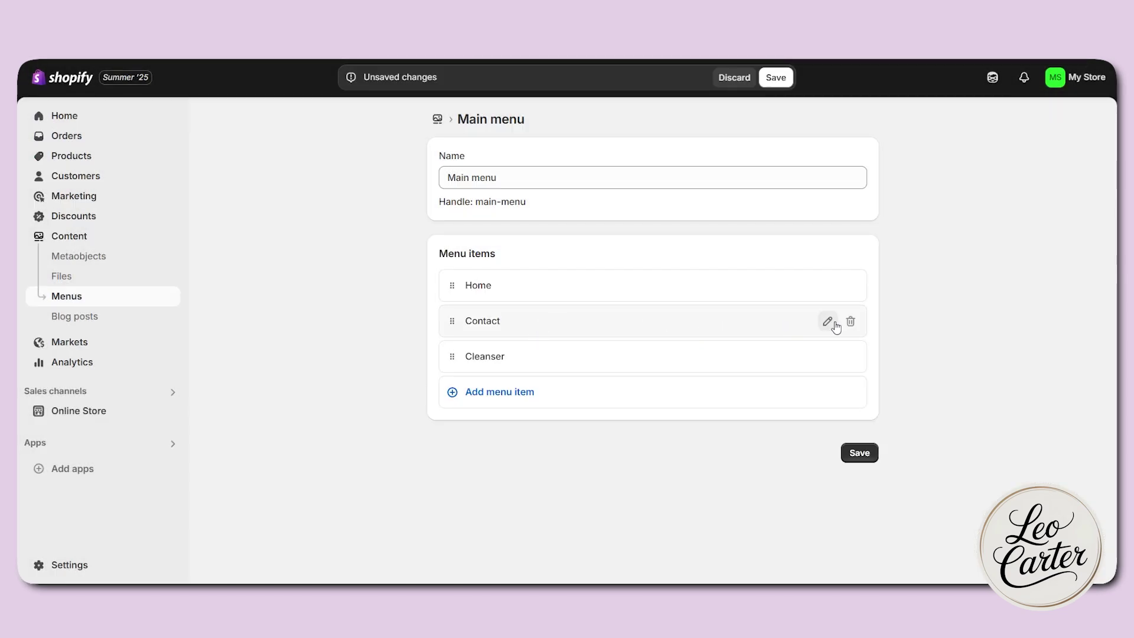
click(860, 453)
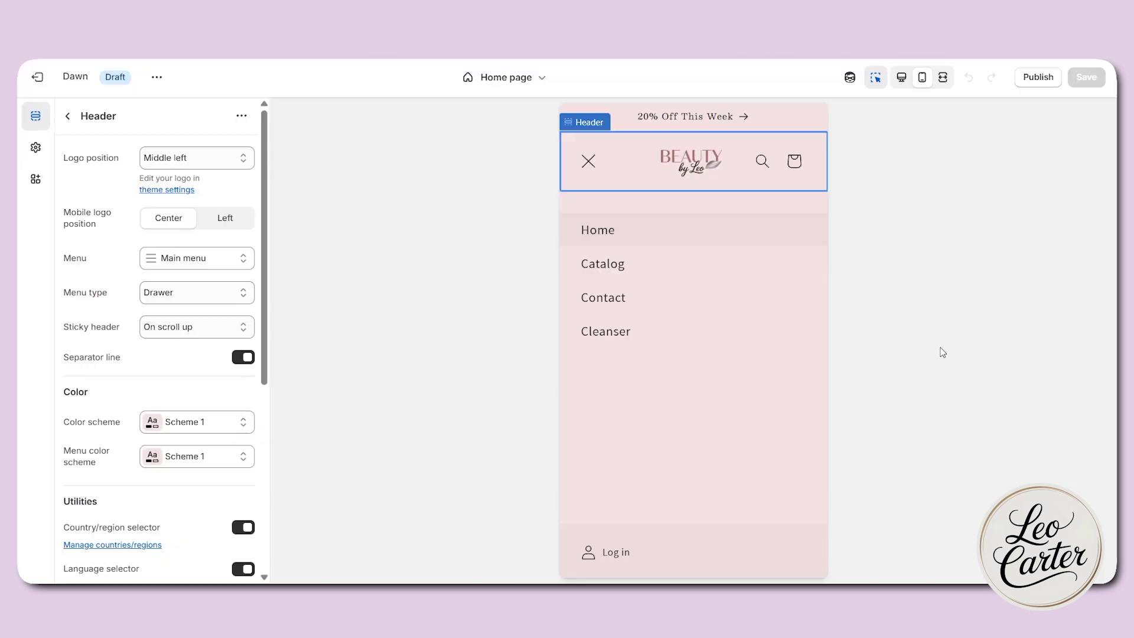
Step: Return the theme preview to desktop view and open the Footer section's settings for review
click(581, 165)
click(902, 77)
scroll(638, 375, down, 15)
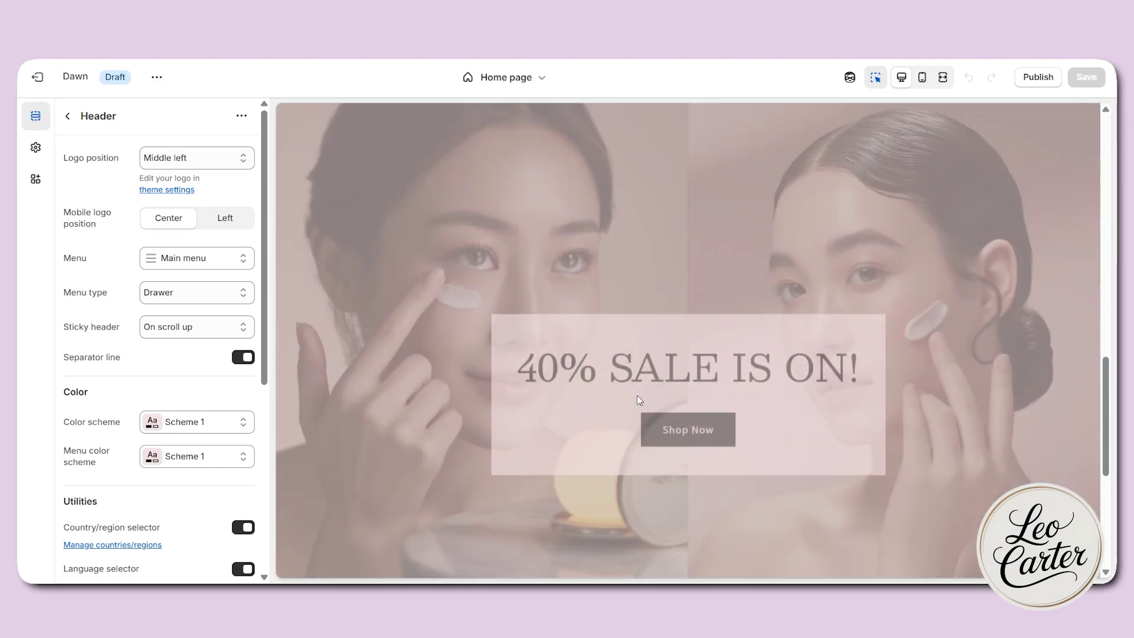
click(445, 413)
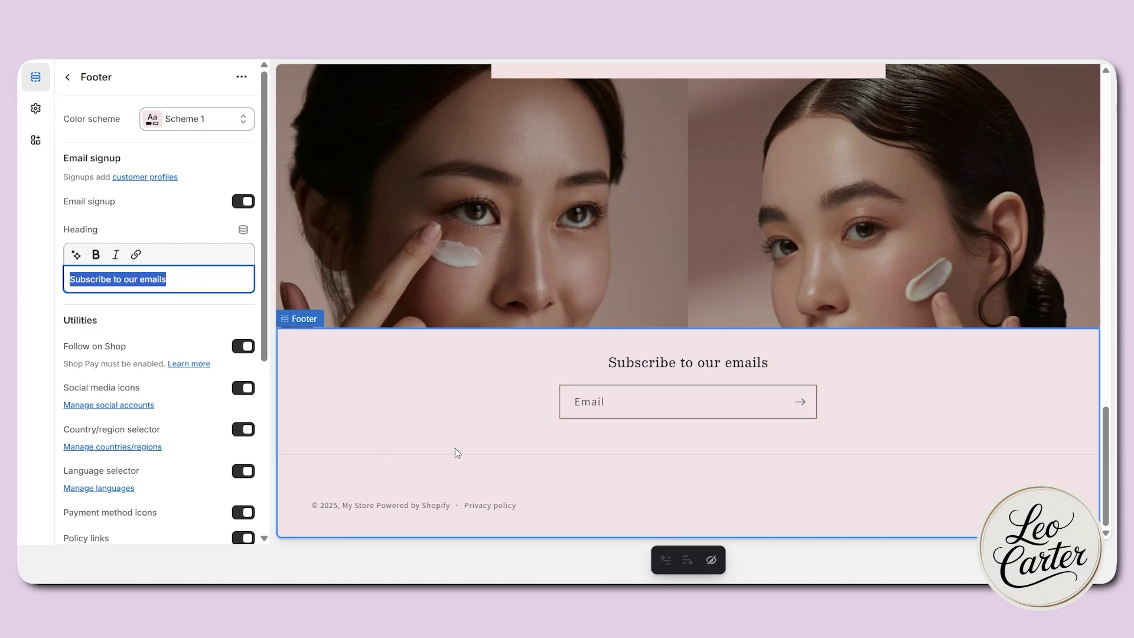
scroll(159, 426, down, 5)
scroll(123, 319, up, 3)
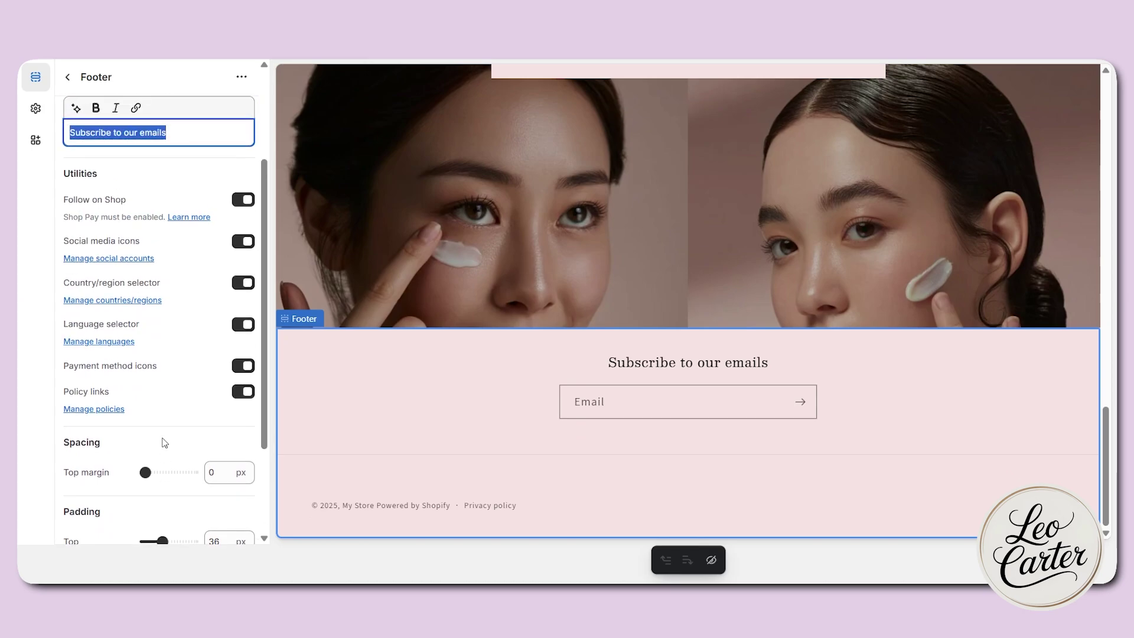
Step: Open the social account options in the theme settings and examine the Media border and shadow settings
click(111, 266)
scroll(177, 521, down, 4)
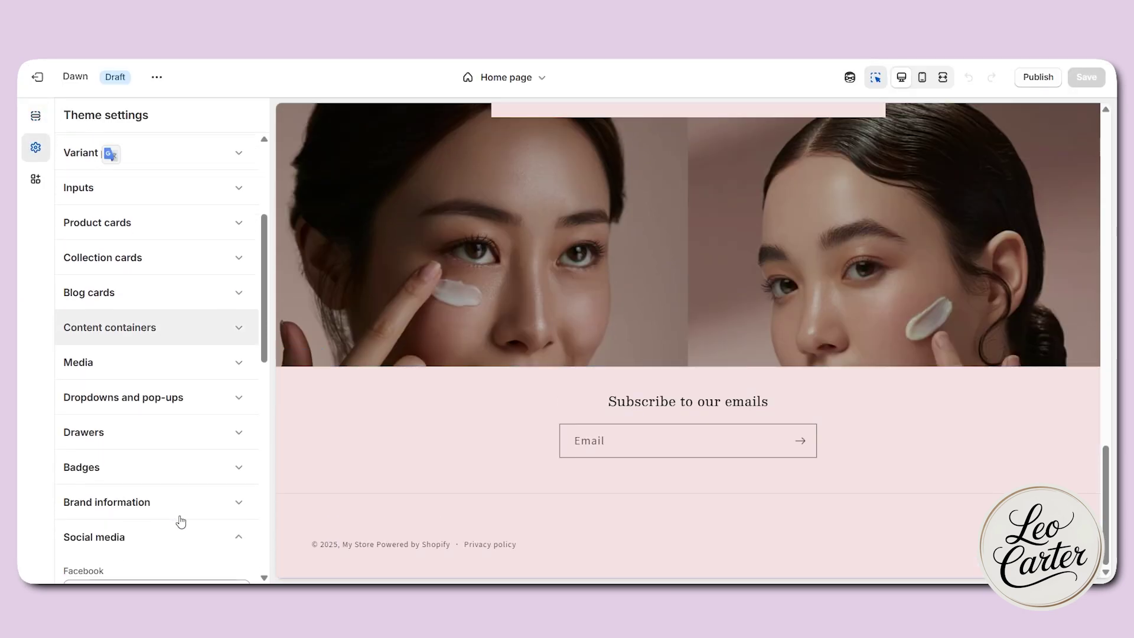
click(127, 357)
scroll(172, 414, down, 2)
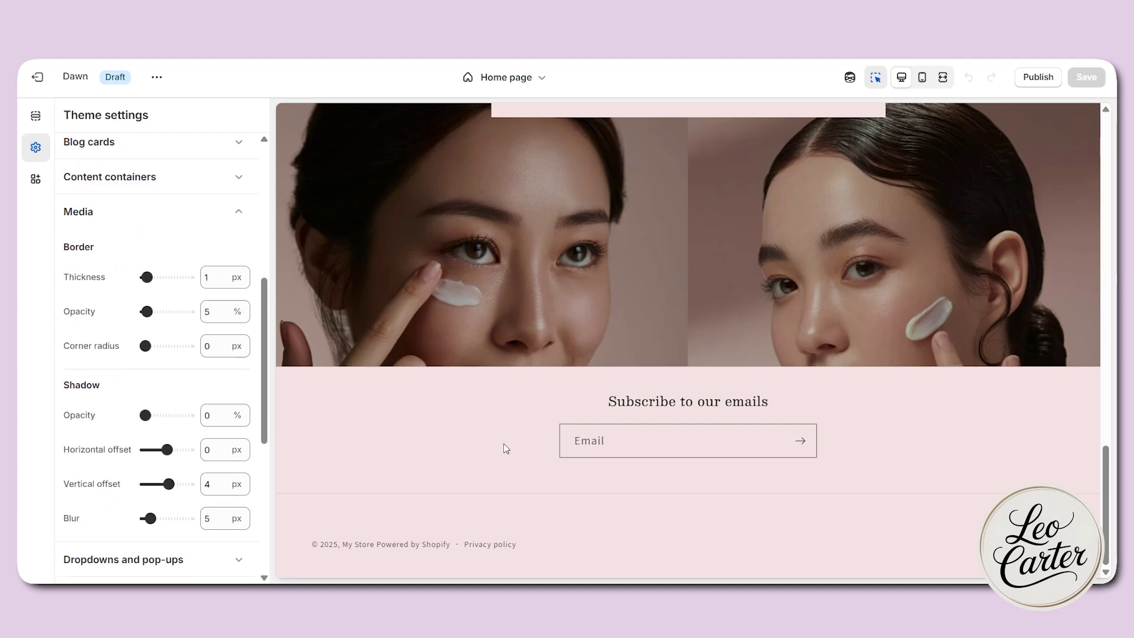
Step: Set the Facebook link in the Footer's theme settings to "facebbok.com" and review the other social media fields
click(36, 116)
scroll(88, 197, up, 3)
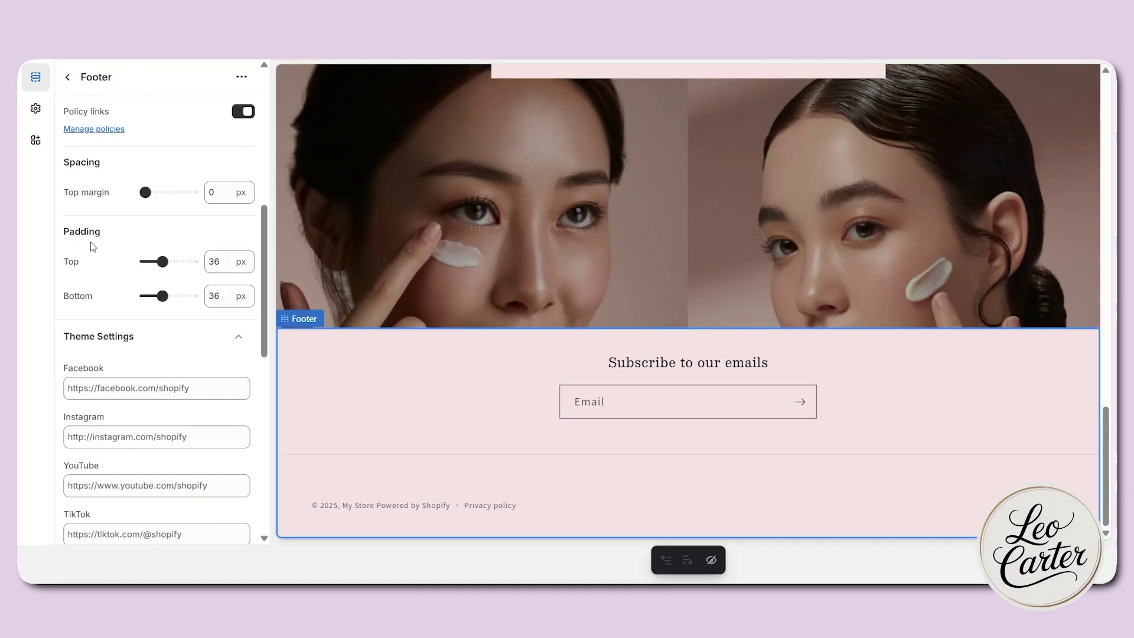
scroll(148, 296, up, 3)
scroll(147, 297, down, 6)
click(127, 172)
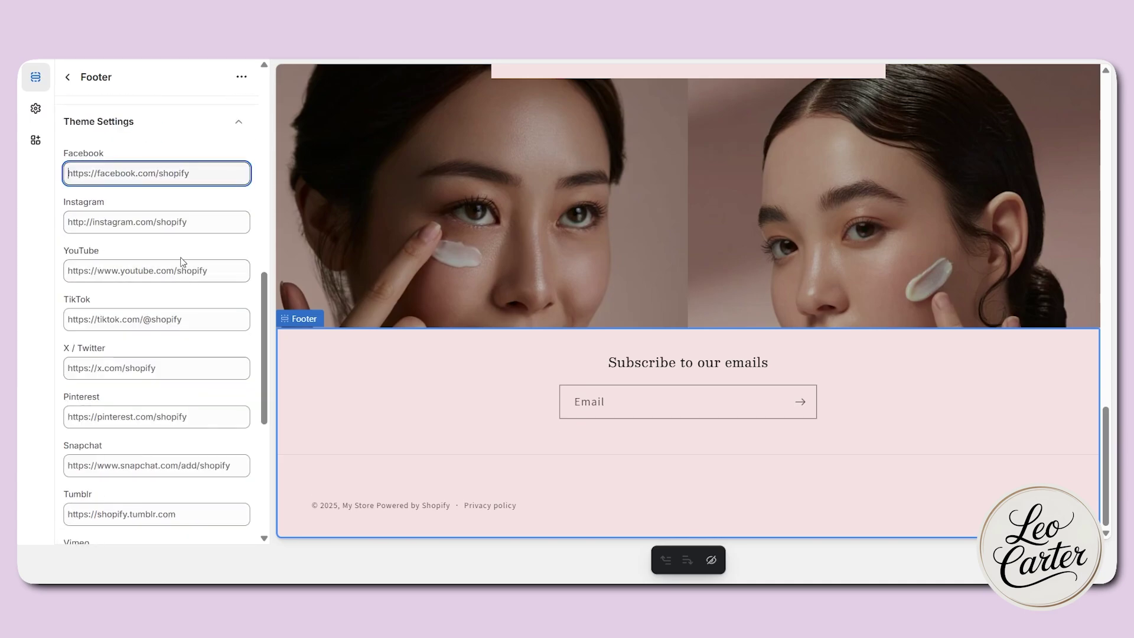
text(facebbok.com)
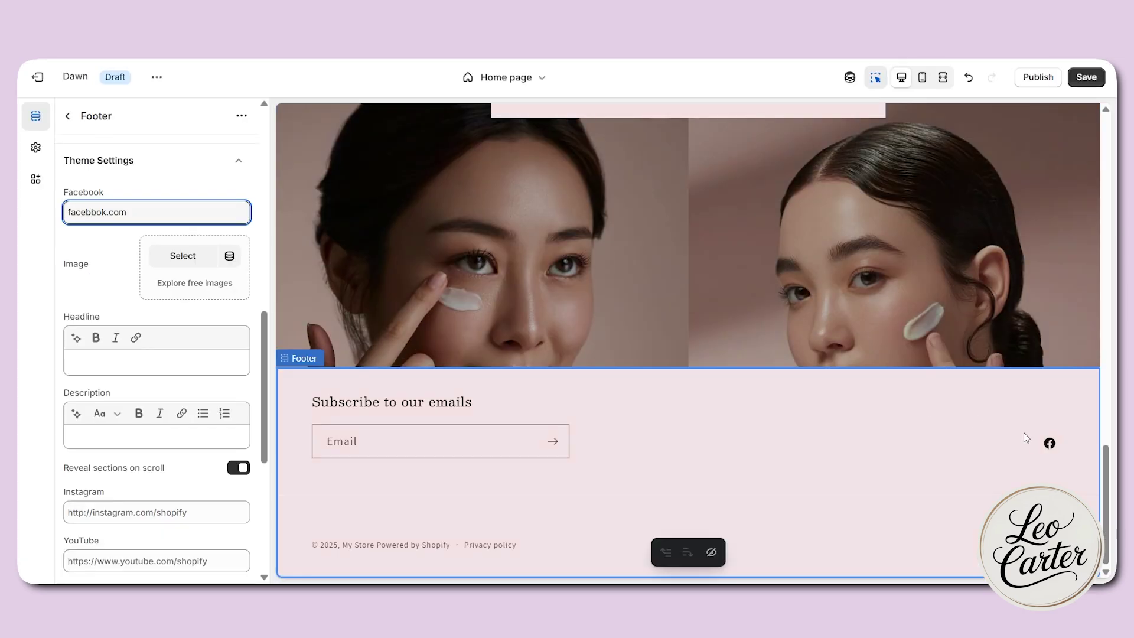
scroll(119, 389, down, 3)
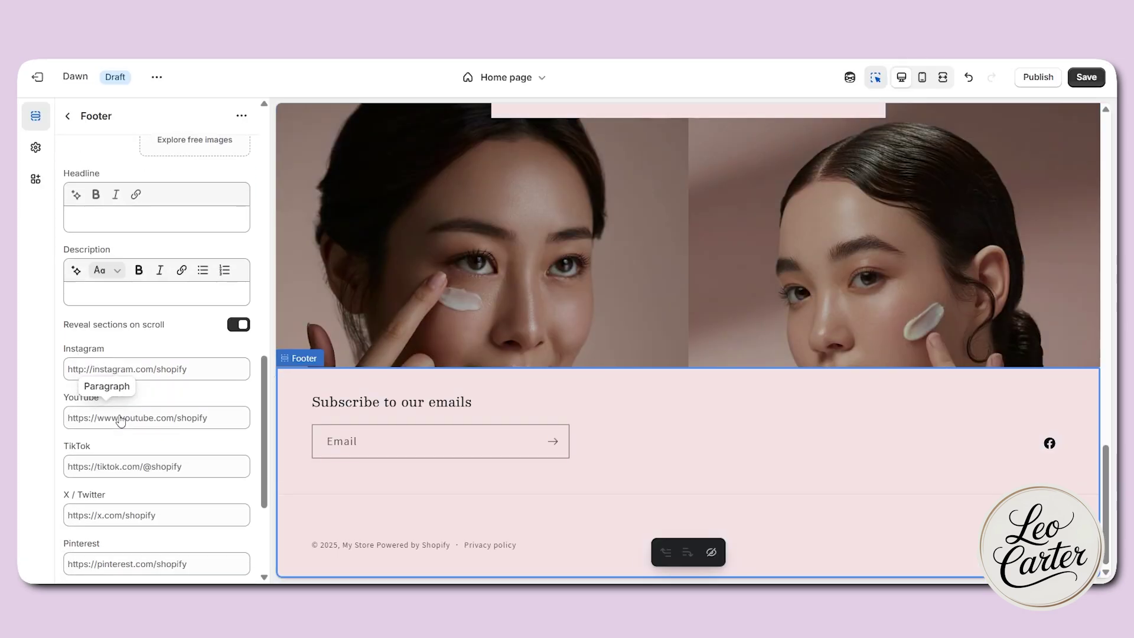
scroll(160, 245, up, 3)
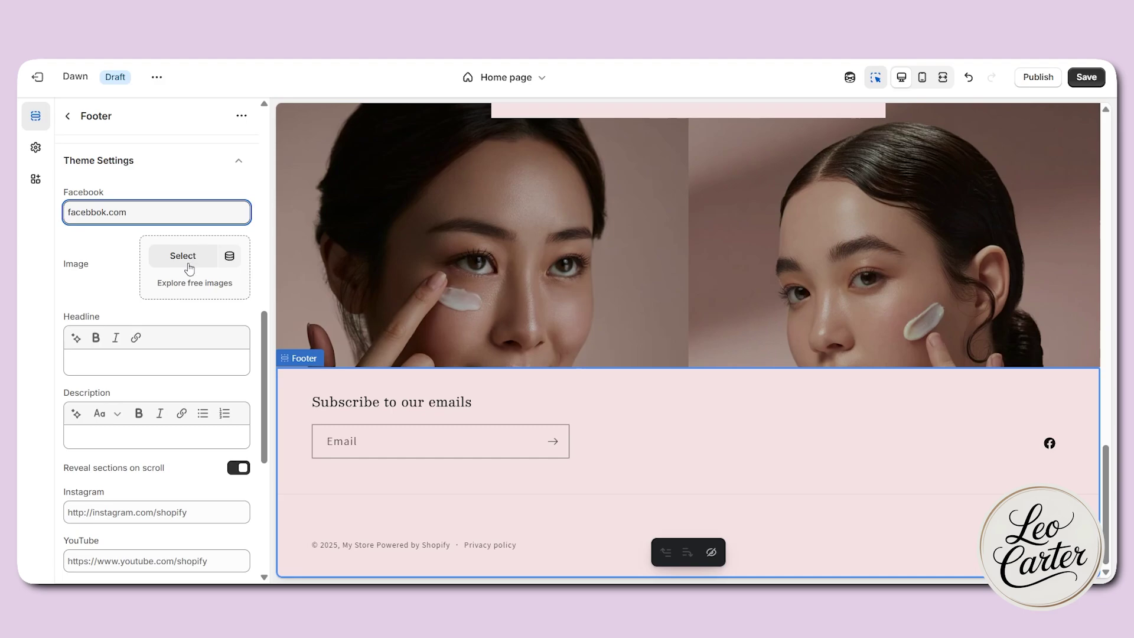
scroll(173, 338, down, 2)
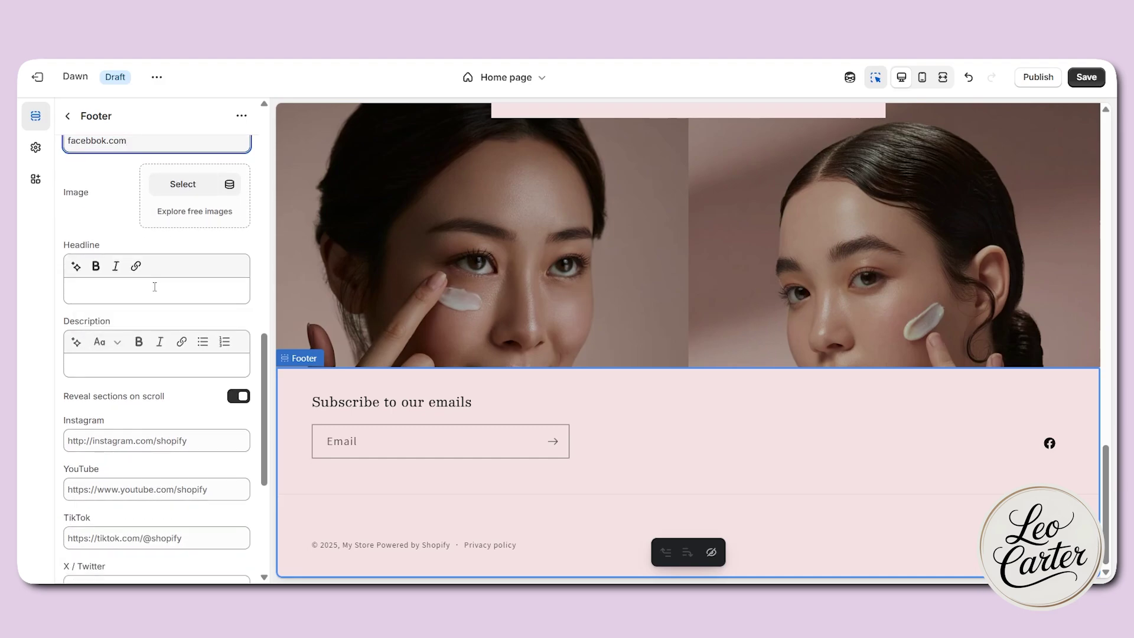
Step: Set the Instagram link in the Footer's theme settings to "instagram" and review the remaining social media fields
scroll(148, 385, up, 2)
click(132, 508)
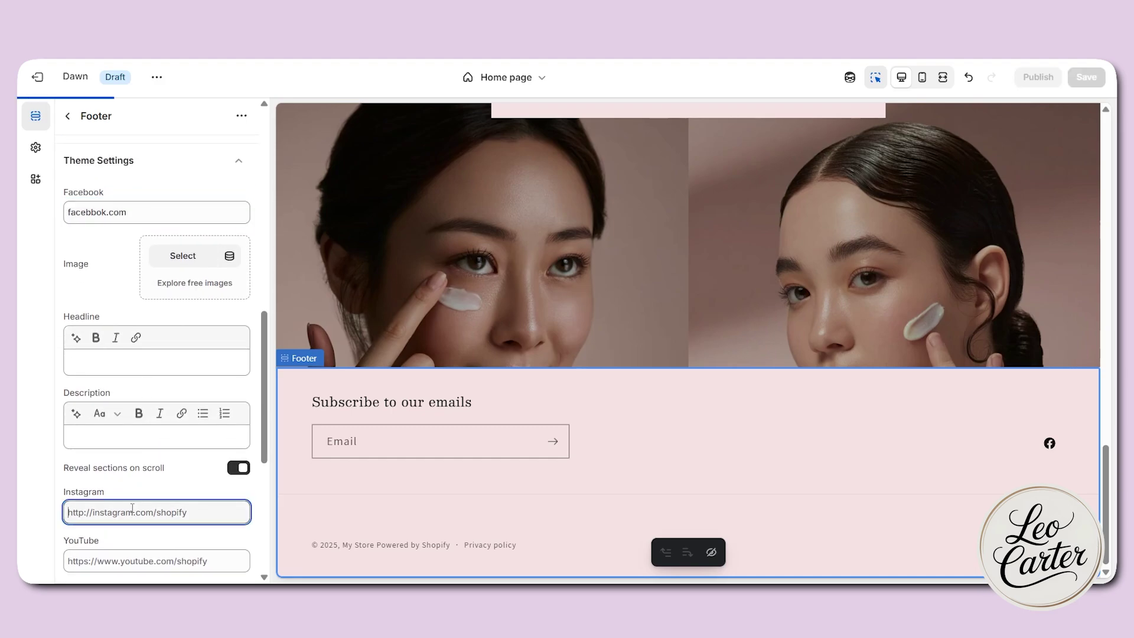
text(instagram)
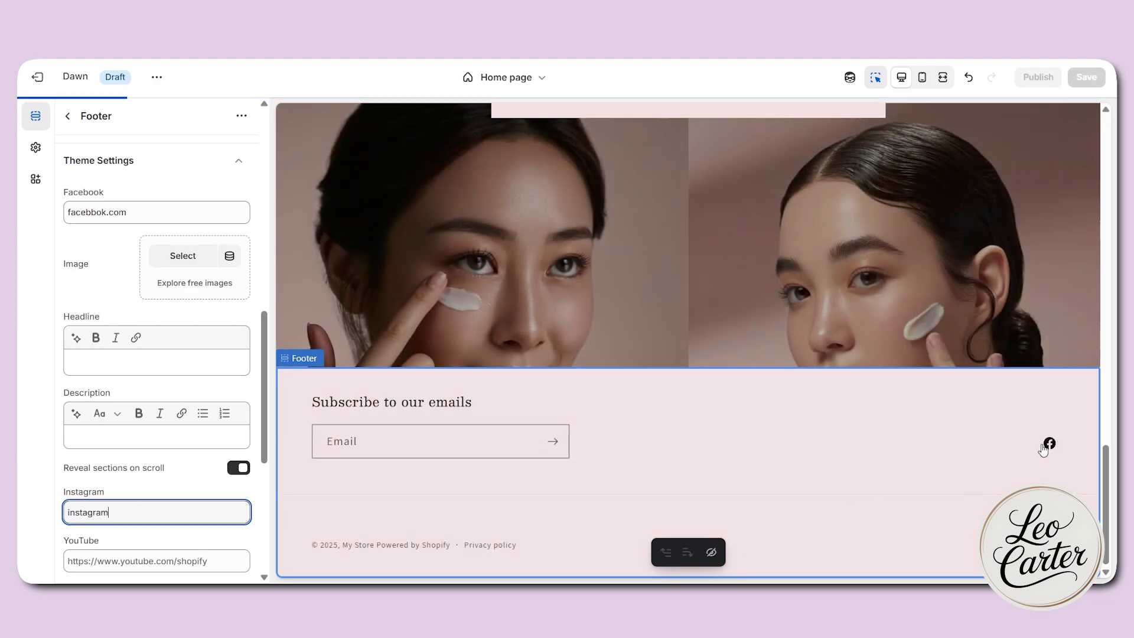
scroll(237, 501, down, 2)
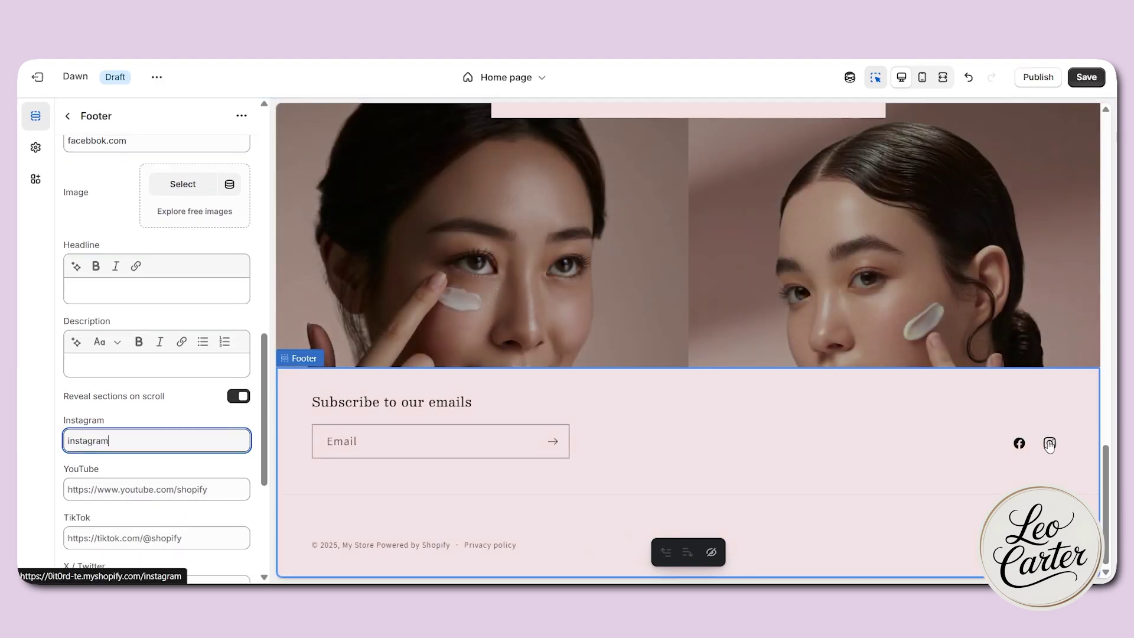
scroll(225, 460, down, 4)
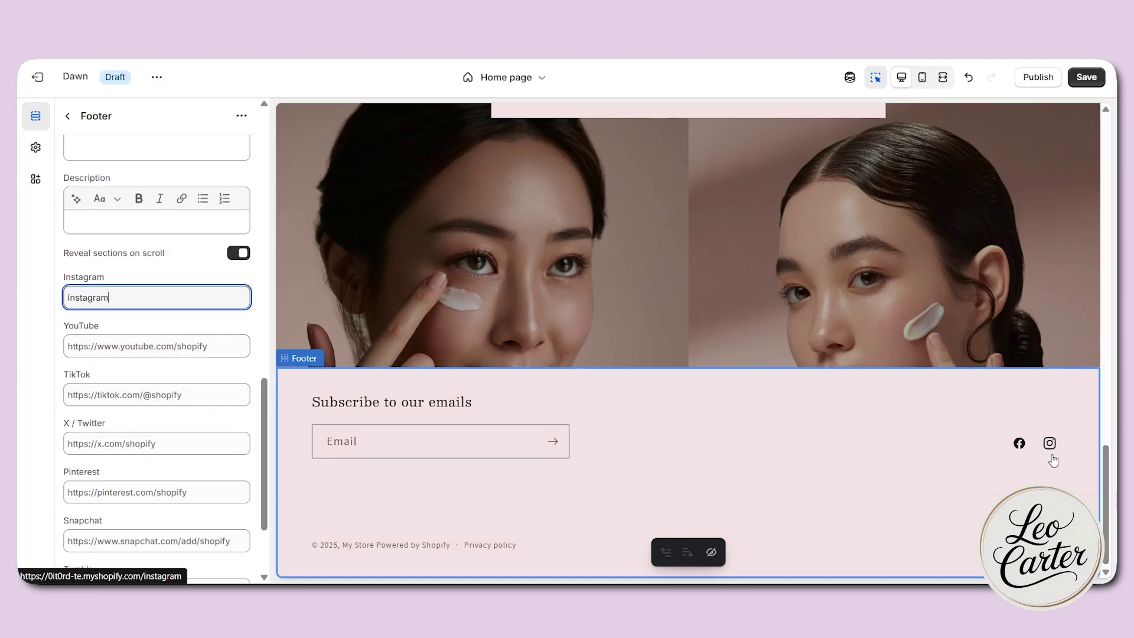
click(868, 429)
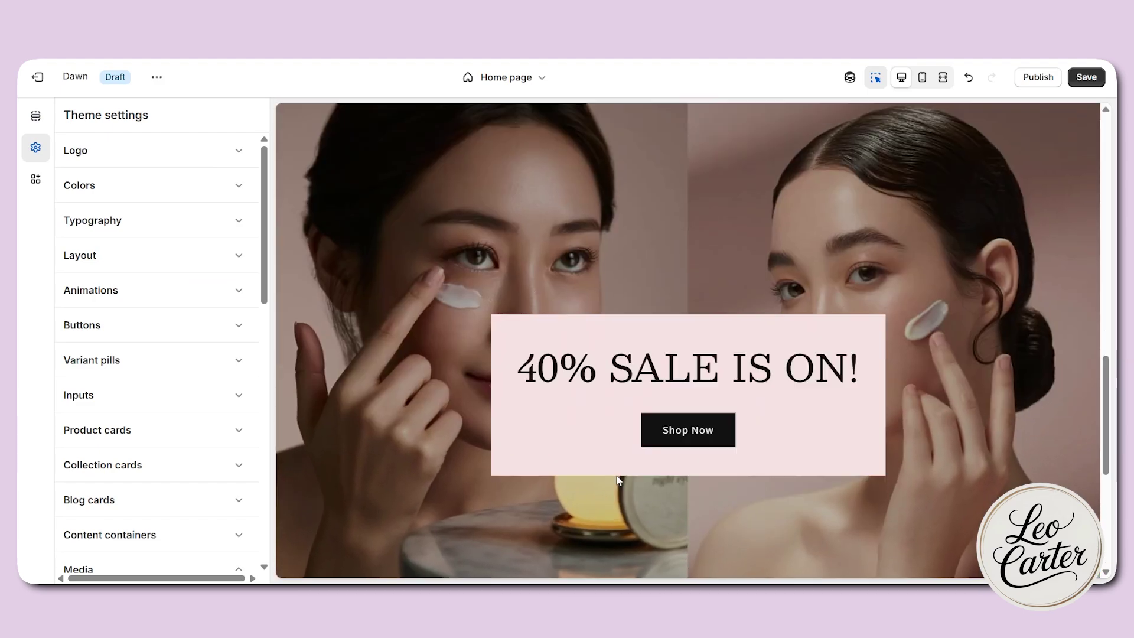
Step: Examine the finished home page from the announcement bar through the collections and sale banner to the footer's social icons
scroll(178, 442, down, 4)
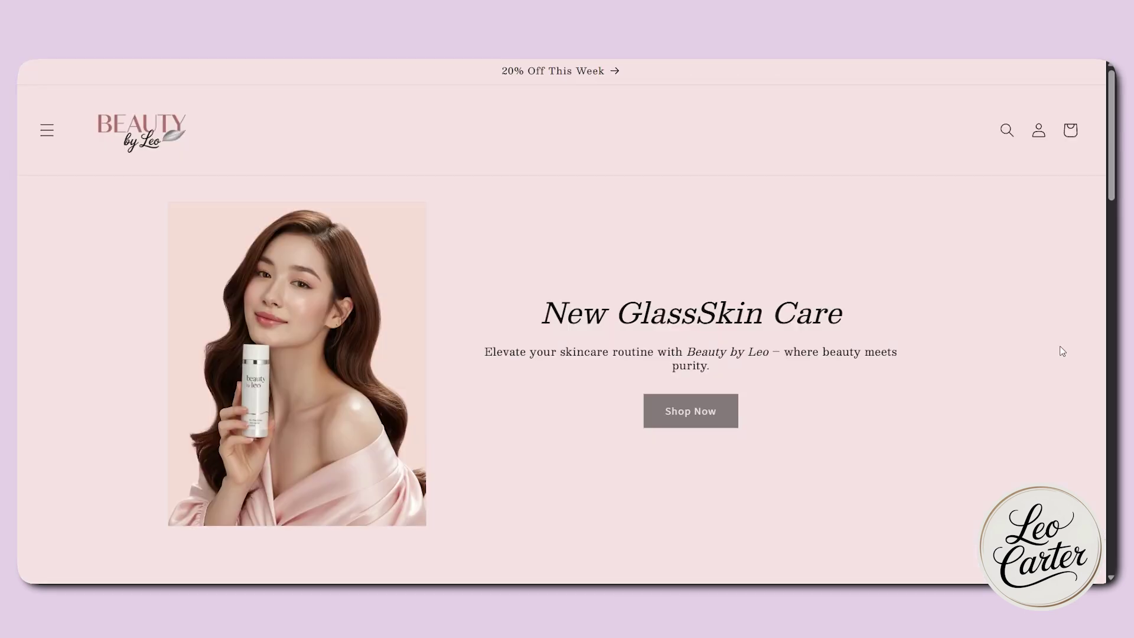
scroll(1063, 351, down, 7)
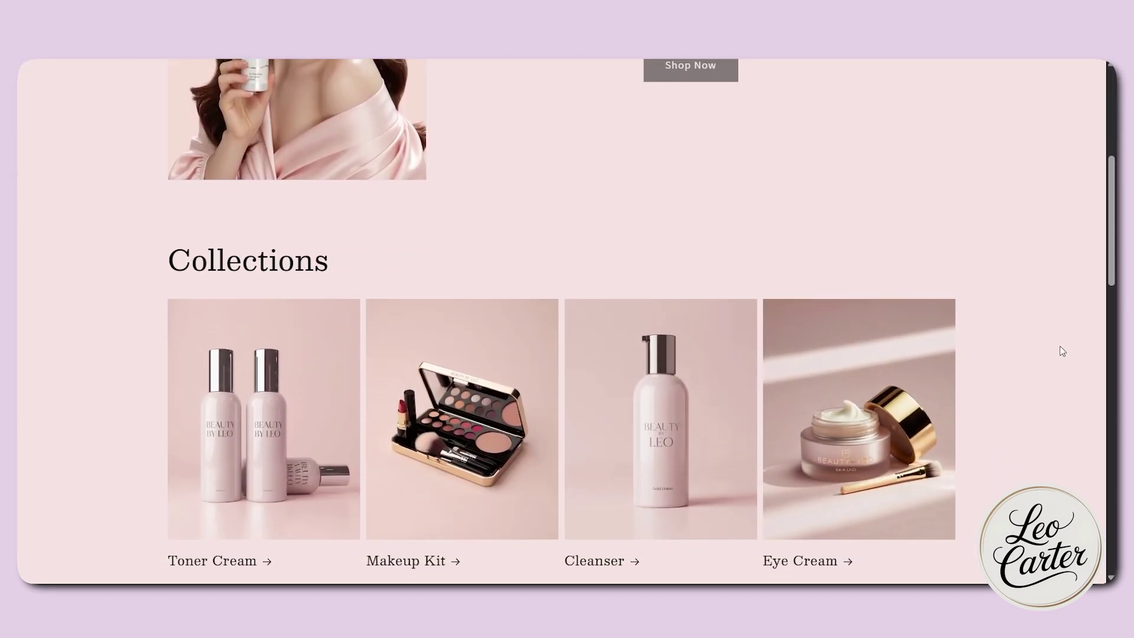
scroll(1063, 352, down, 5)
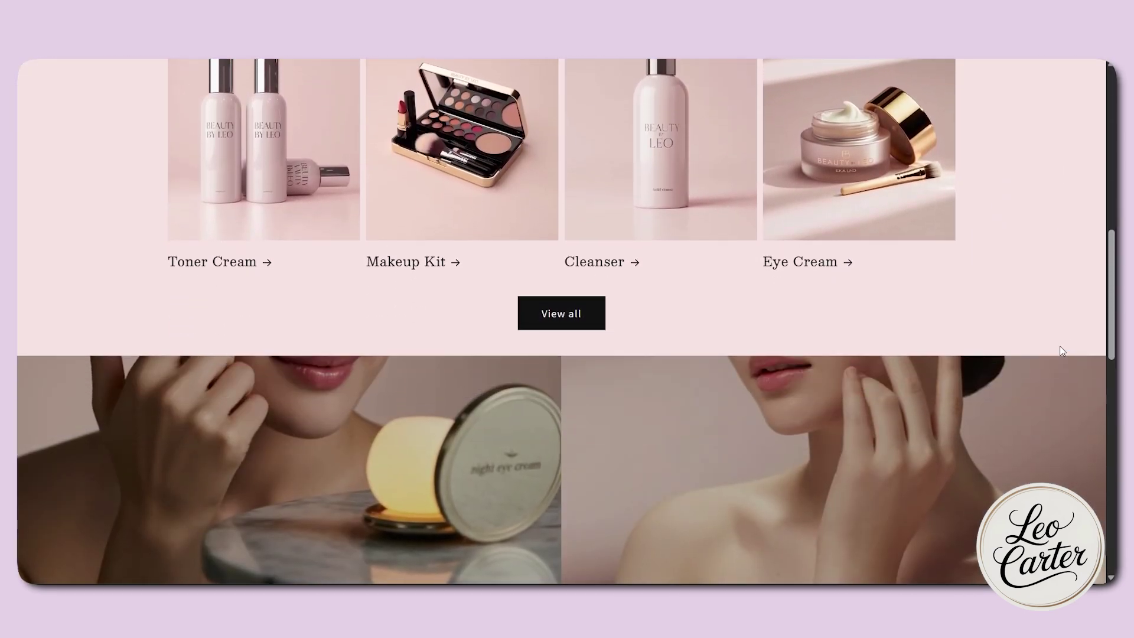
scroll(1062, 351, down, 3)
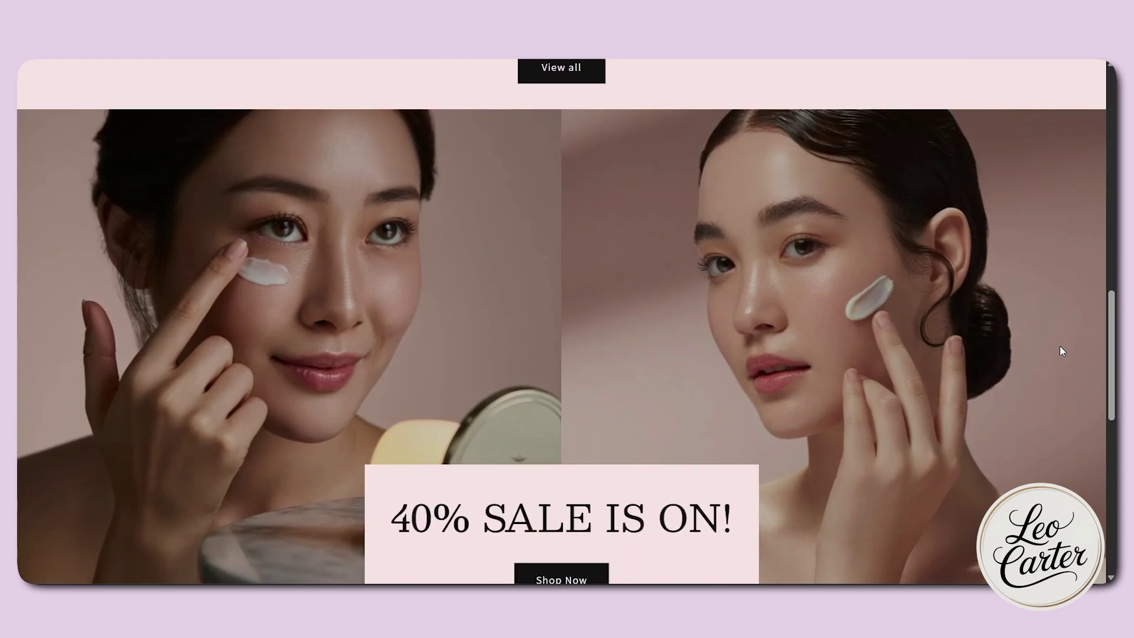
scroll(1061, 351, down, 1)
scroll(1062, 351, down, 4)
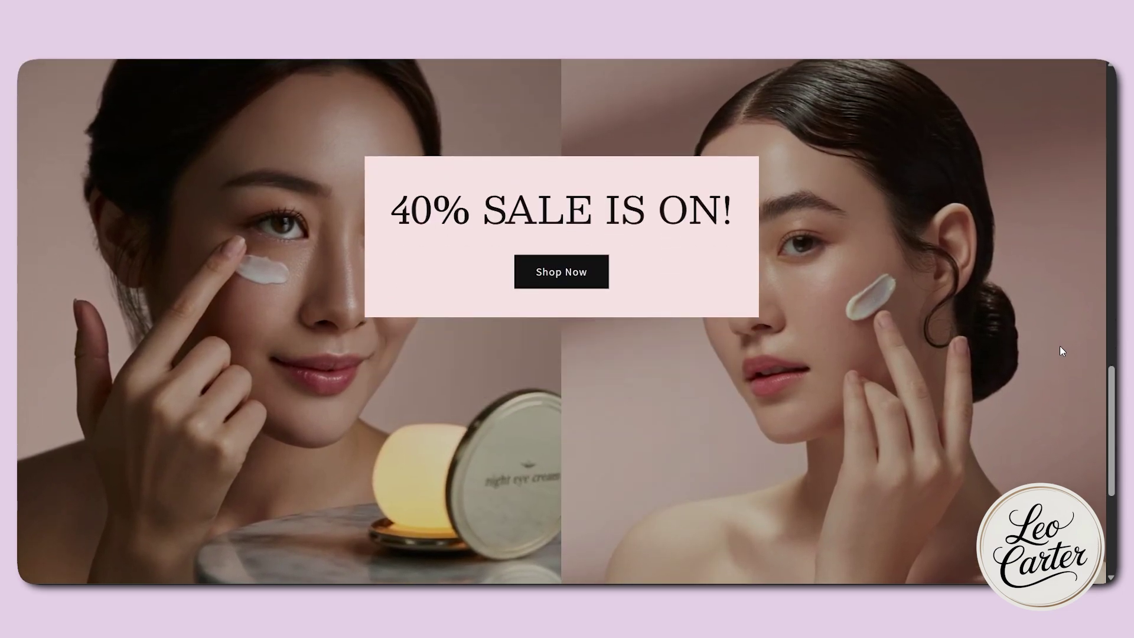
scroll(1061, 350, down, 5)
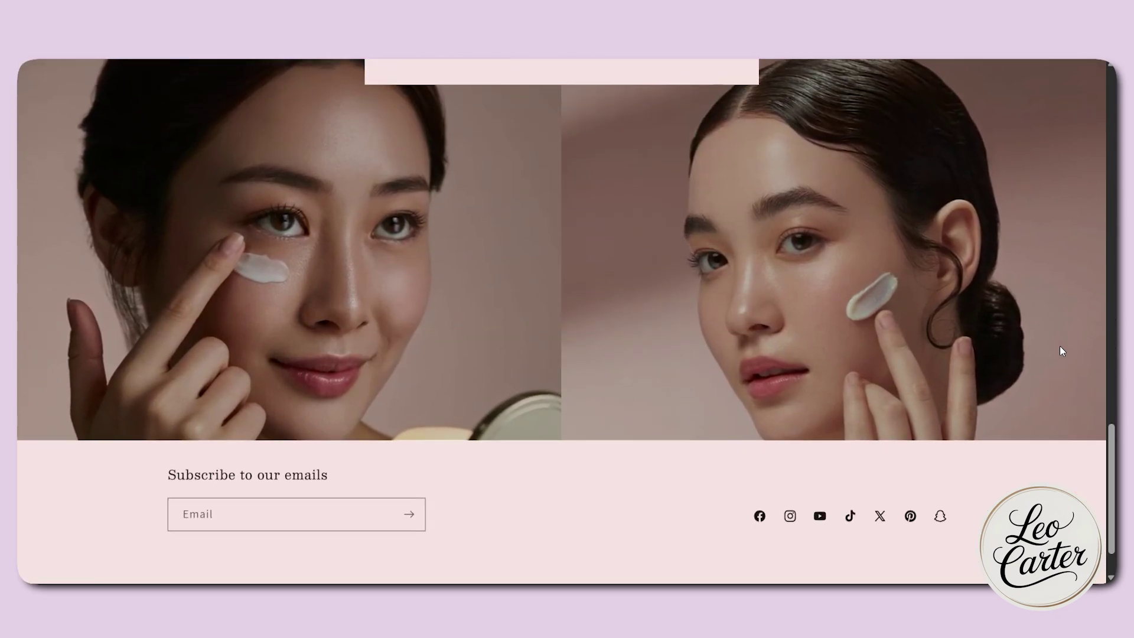
scroll(1061, 350, up, 4)
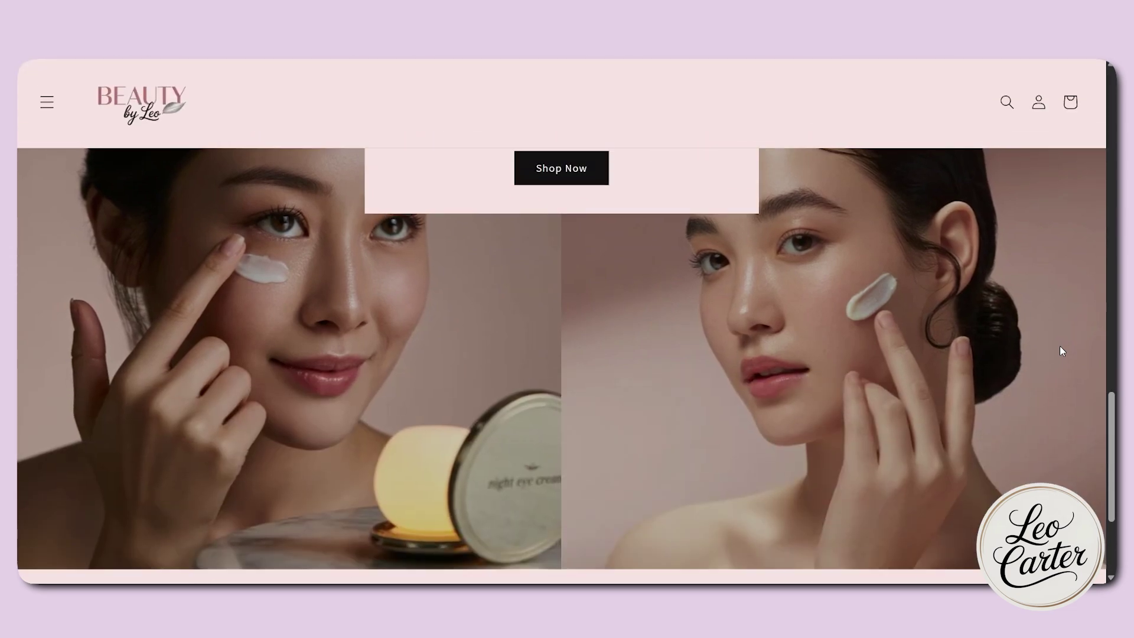
scroll(1060, 351, up, 5)
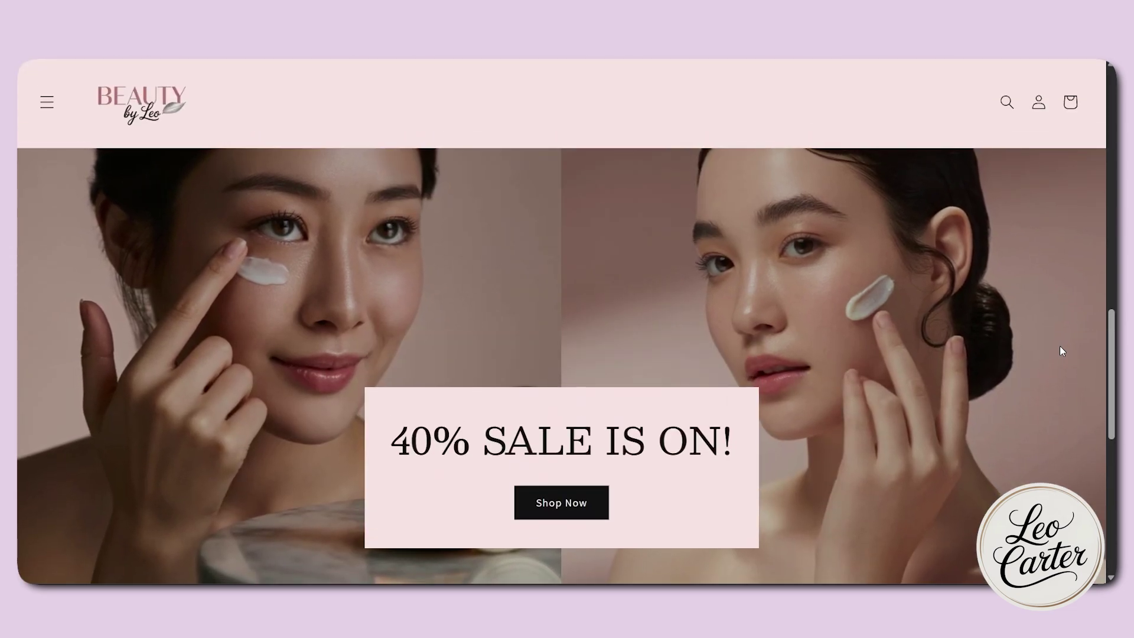
scroll(1062, 351, up, 7)
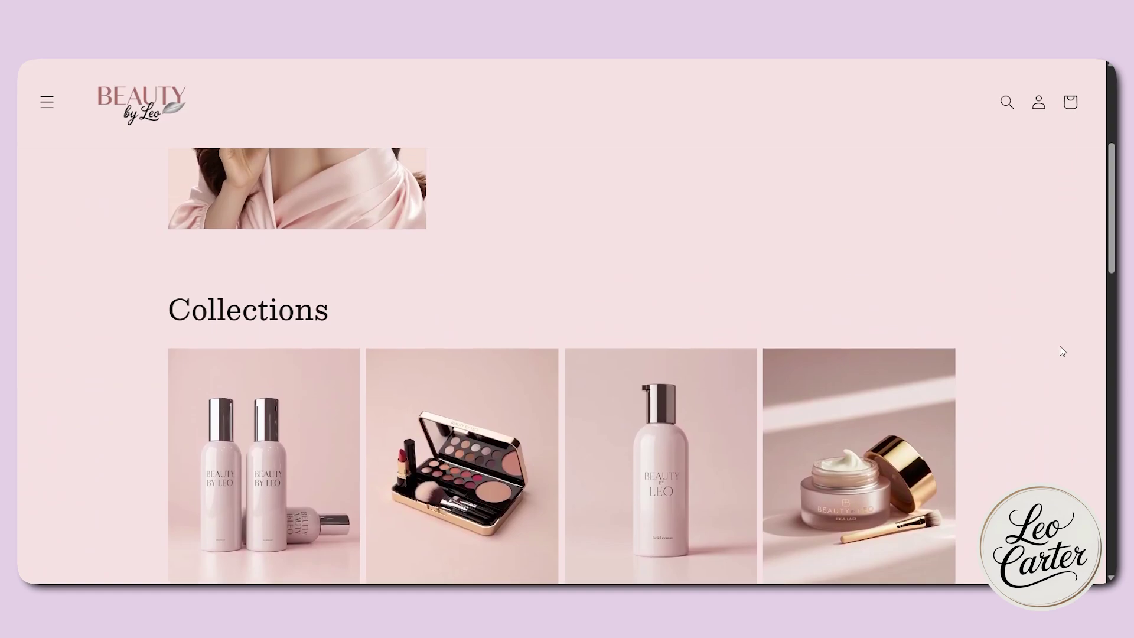
scroll(1063, 352, up, 3)
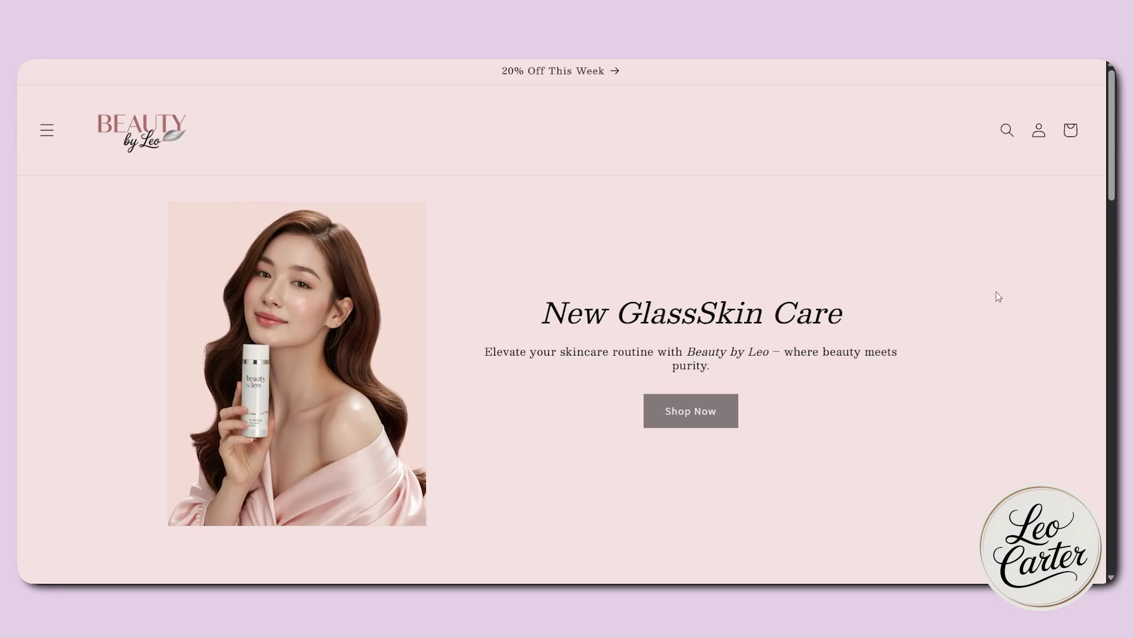
scroll(958, 348, down, 10)
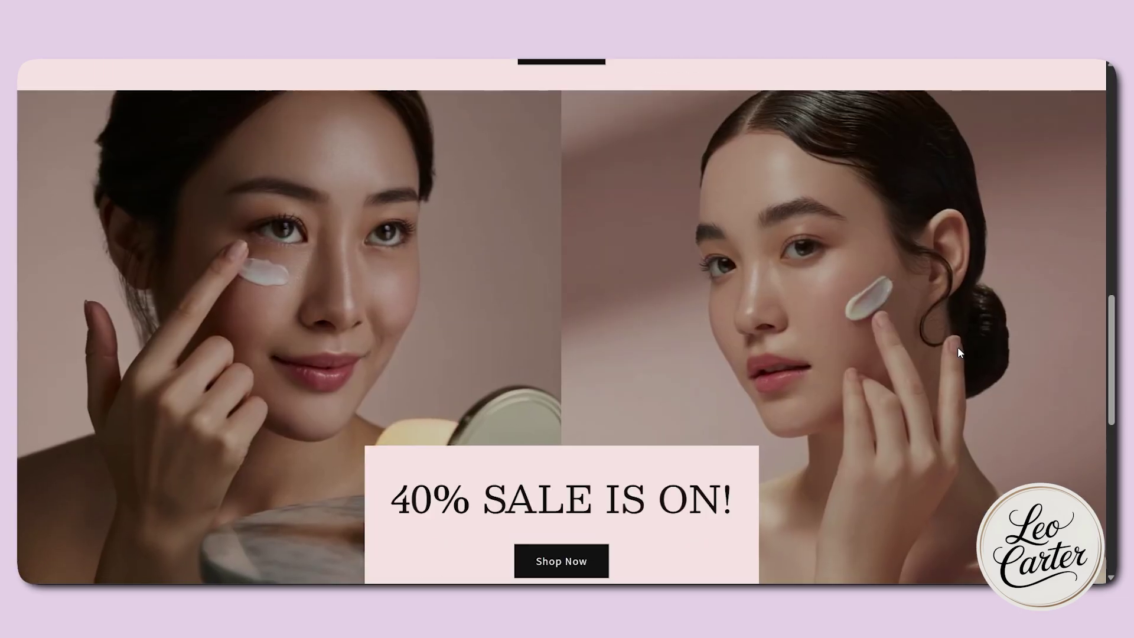